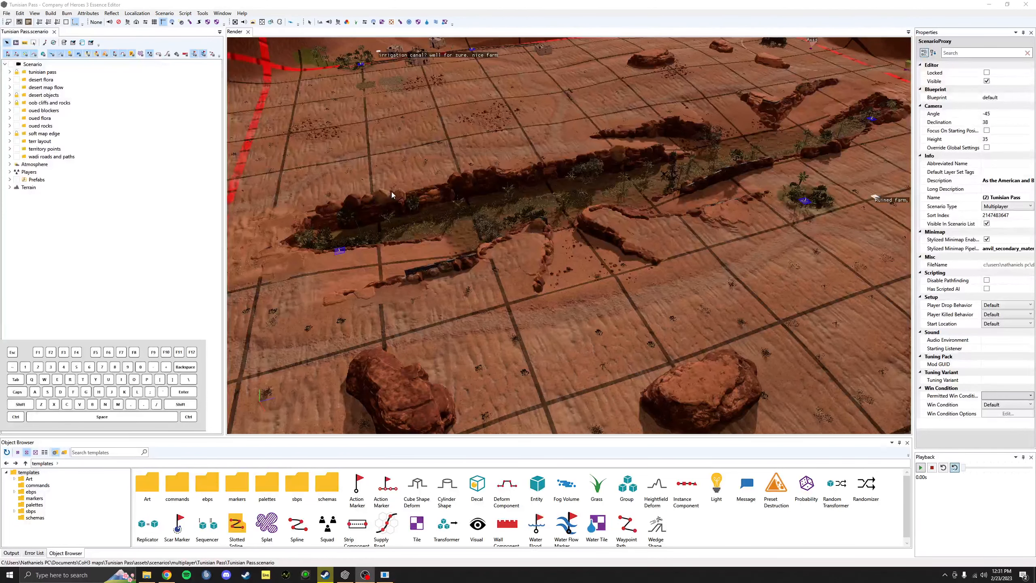
# Step: Turn on layer locking and Lock Entity Selection in the toolbar
pyautogui.moveTo(392, 195); pyautogui.dragTo(383, 198, button='middle')
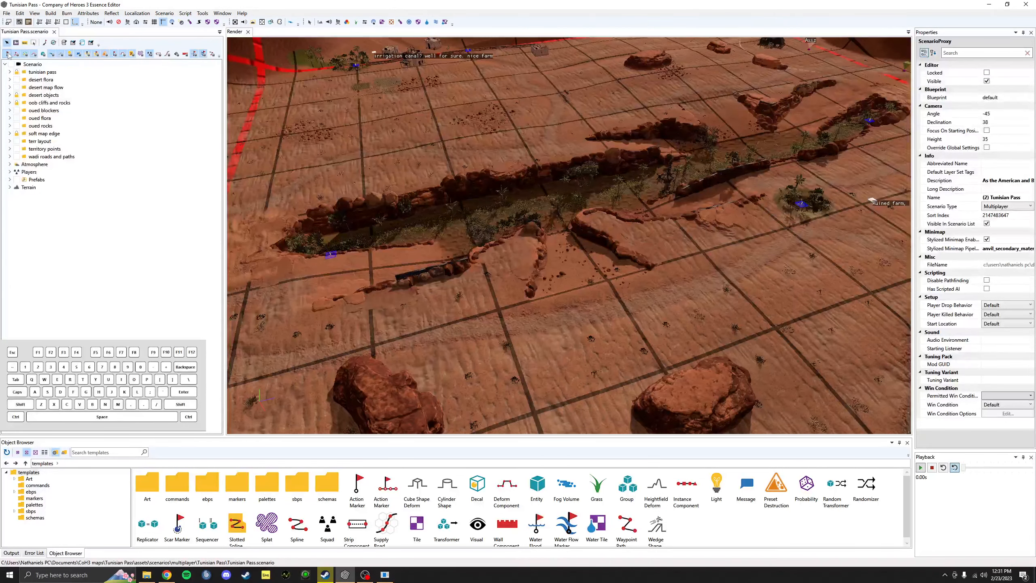
pyautogui.click(194, 55)
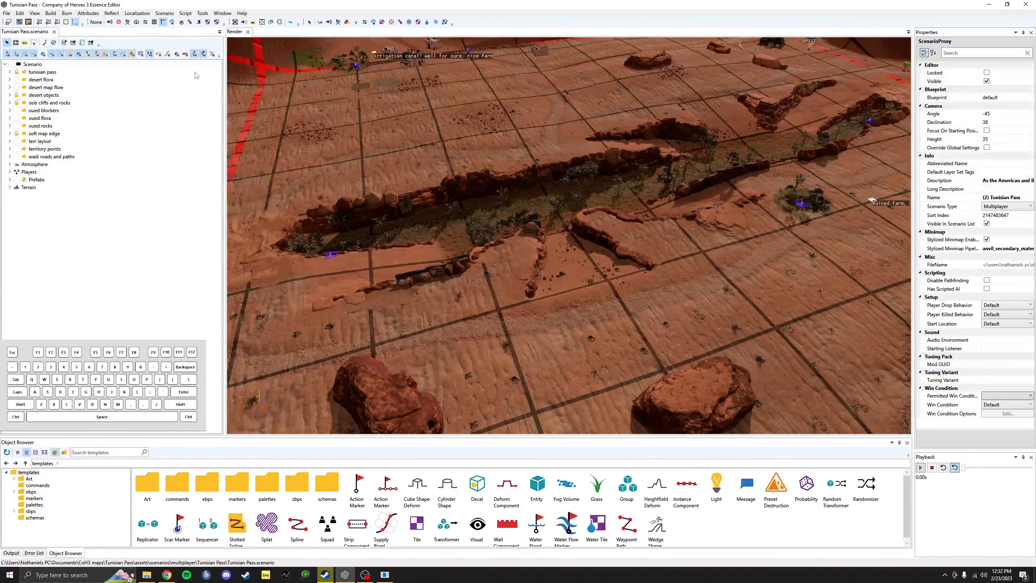
pyautogui.click(43, 55)
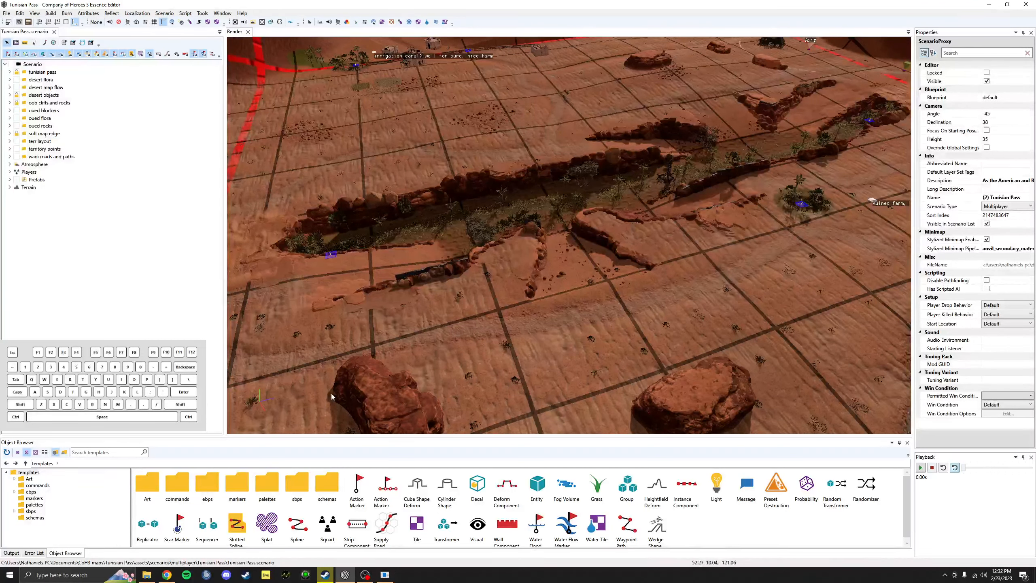
# Step: Select the na_2x2x2_01 building to reveal its layer in the scenario tree, then deselect it
pyautogui.click(409, 65)
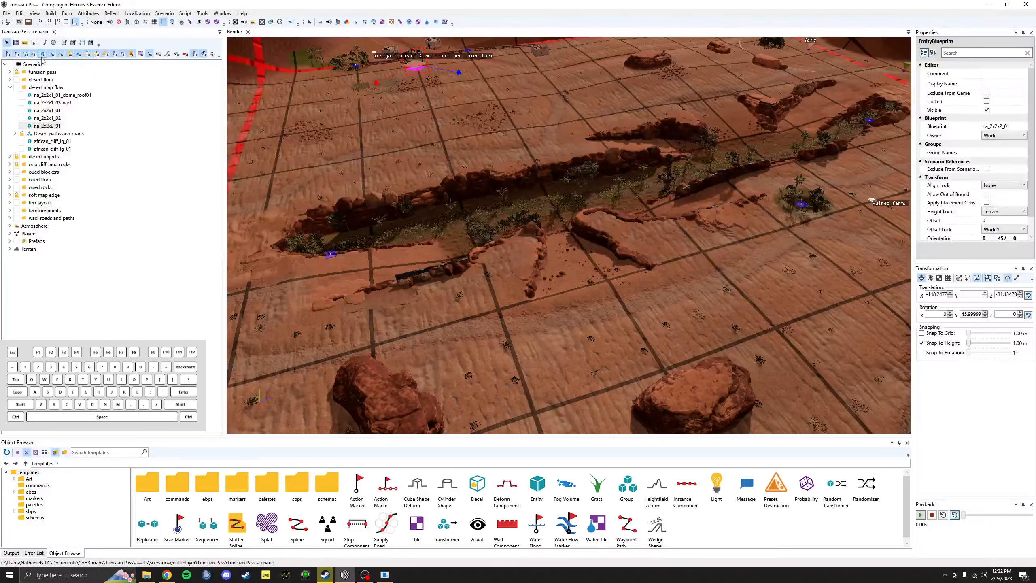
pyautogui.click(401, 111)
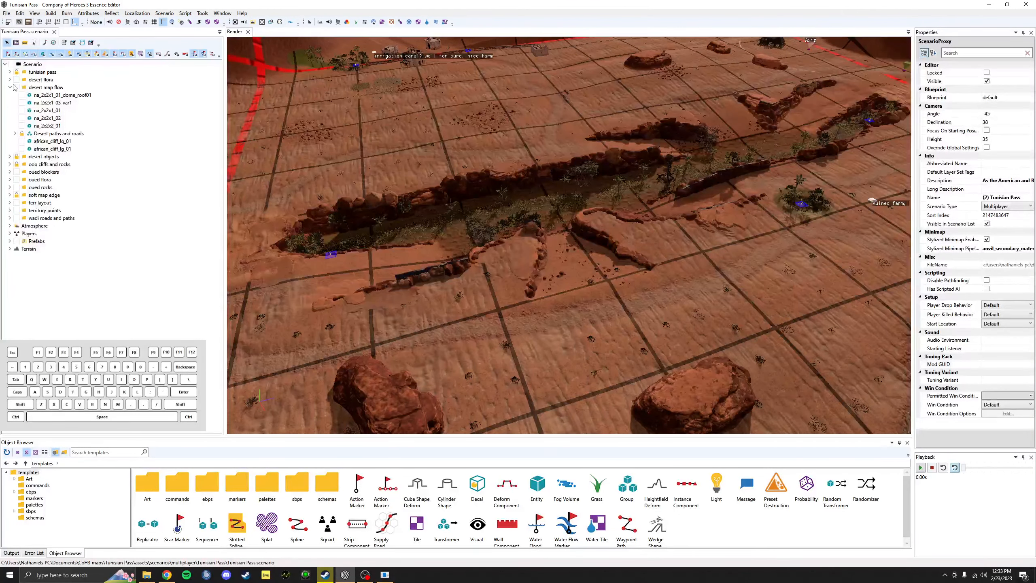
# Step: Select the desert map flow layer and expand the Desert paths and roads group
pyautogui.click(40, 87)
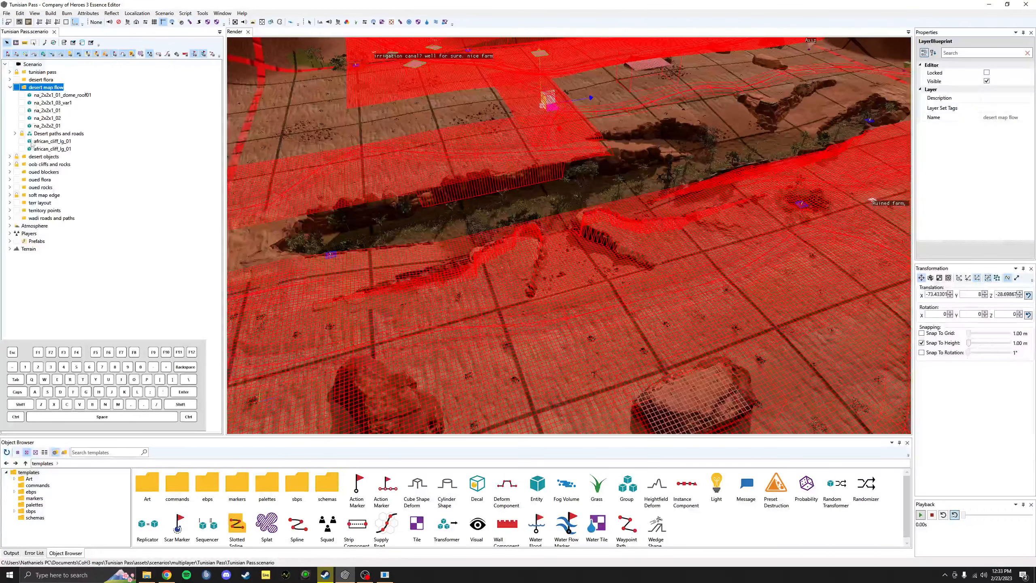
pyautogui.scroll(-2, 530, 221)
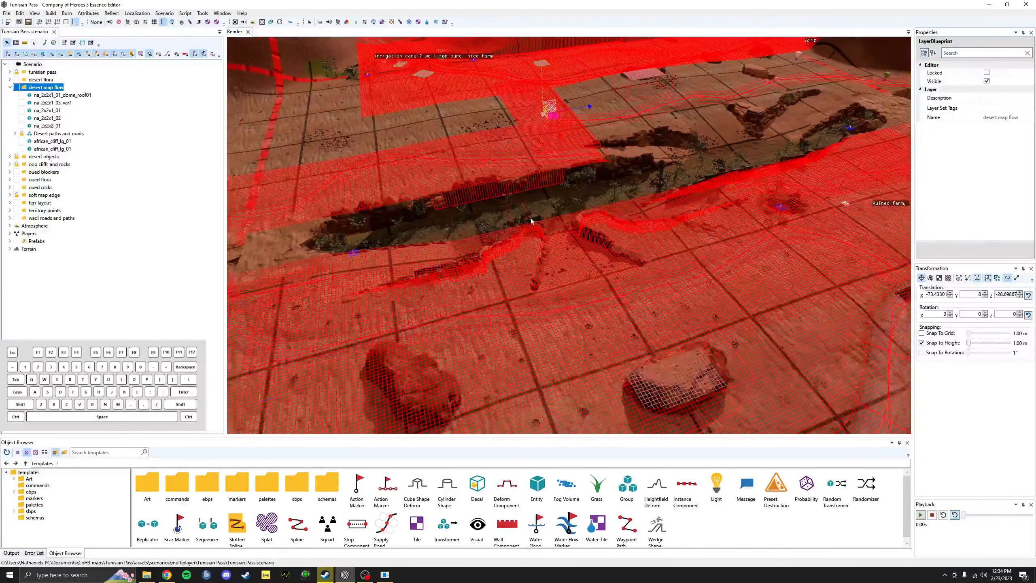
pyautogui.scroll(-6, 531, 221)
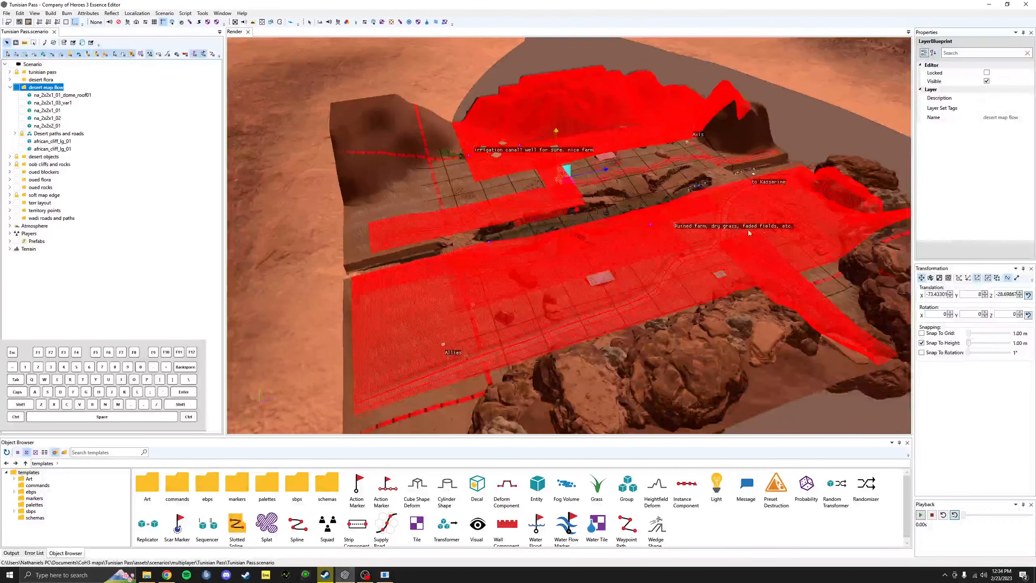
pyautogui.scroll(3, 608, 252)
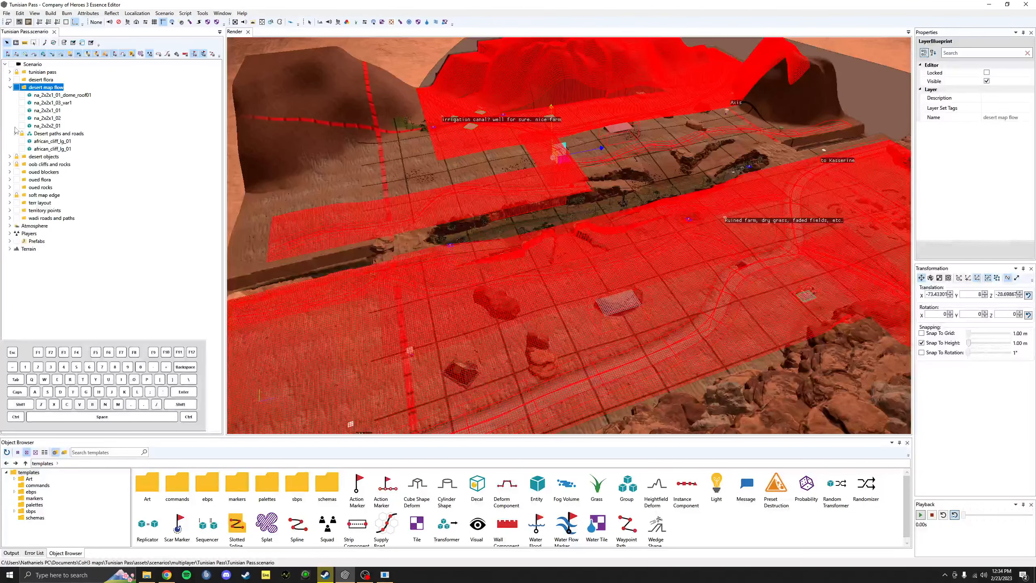
pyautogui.click(15, 133)
pyautogui.scroll(-2, 81, 139)
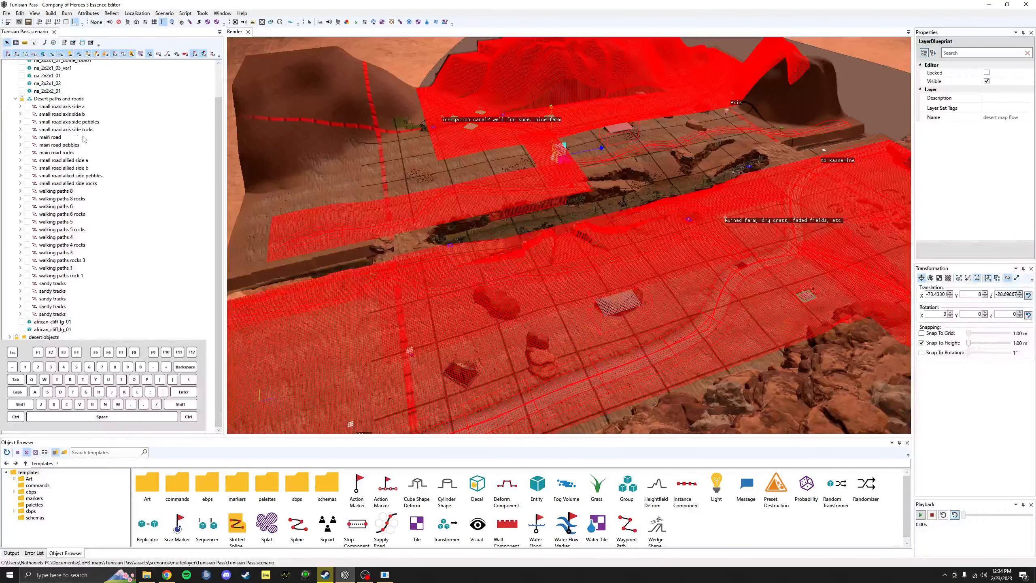
# Step: Check the sandy tracks layers and walking paths 4, 4 rocks, 5 and 6 rocks
pyautogui.click(52, 314)
pyautogui.click(52, 284)
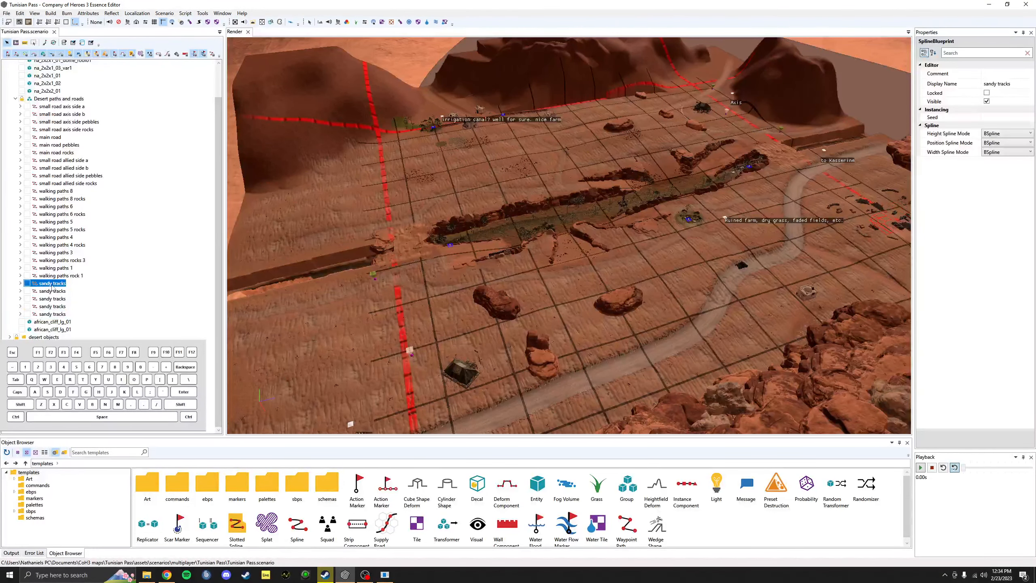
pyautogui.click(54, 245)
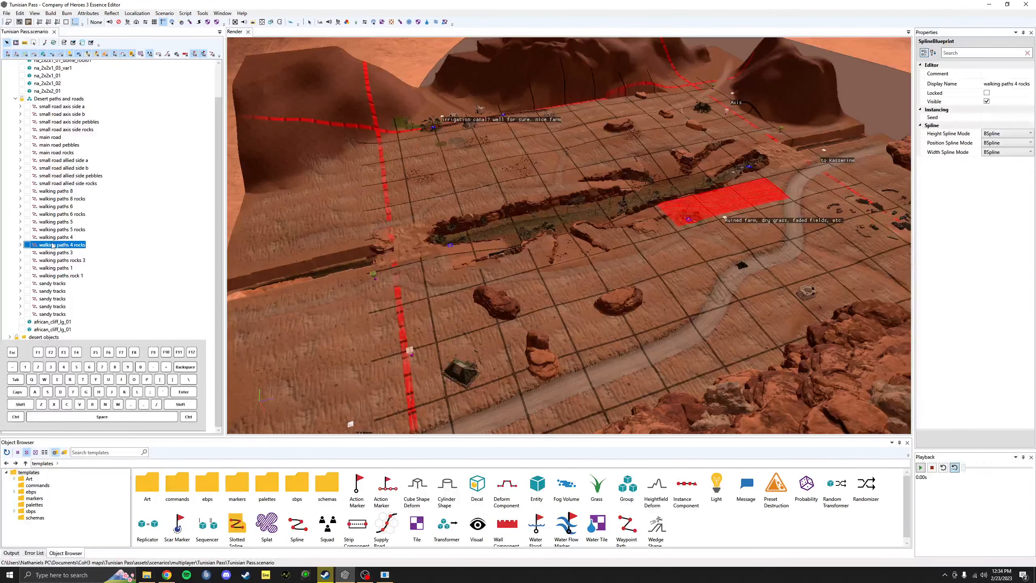
pyautogui.click(52, 237)
pyautogui.click(51, 221)
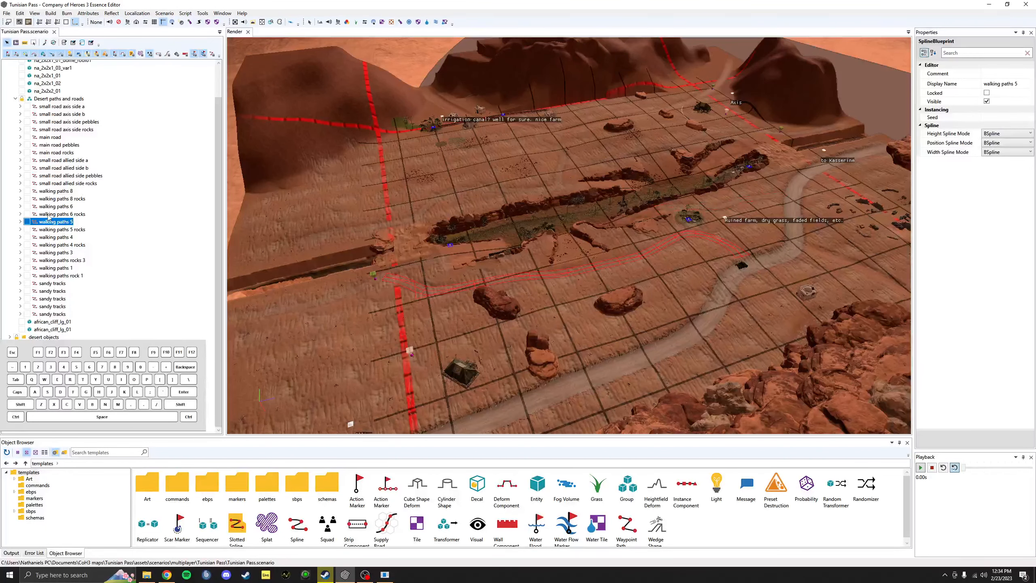
pyautogui.click(48, 214)
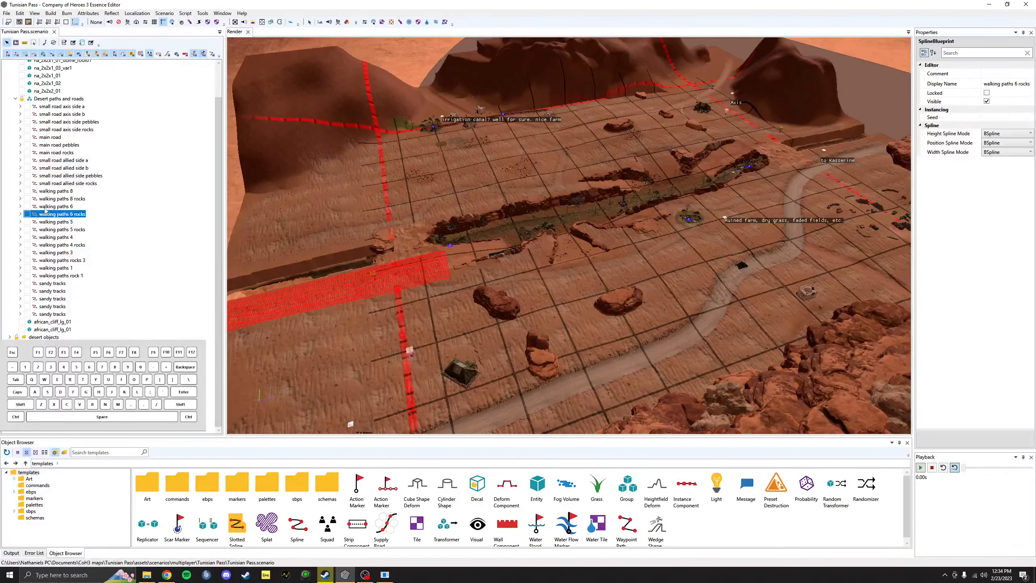
# Step: Check walking paths 6 and 8, the small allied-side roads, then the whole group
pyautogui.click(46, 207)
pyautogui.click(51, 191)
pyautogui.click(51, 183)
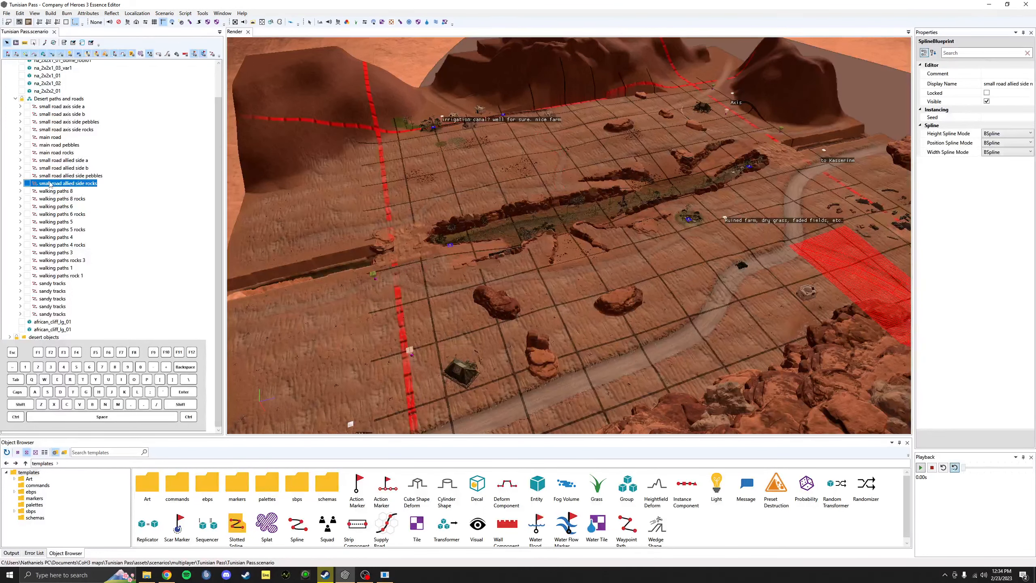
pyautogui.click(50, 168)
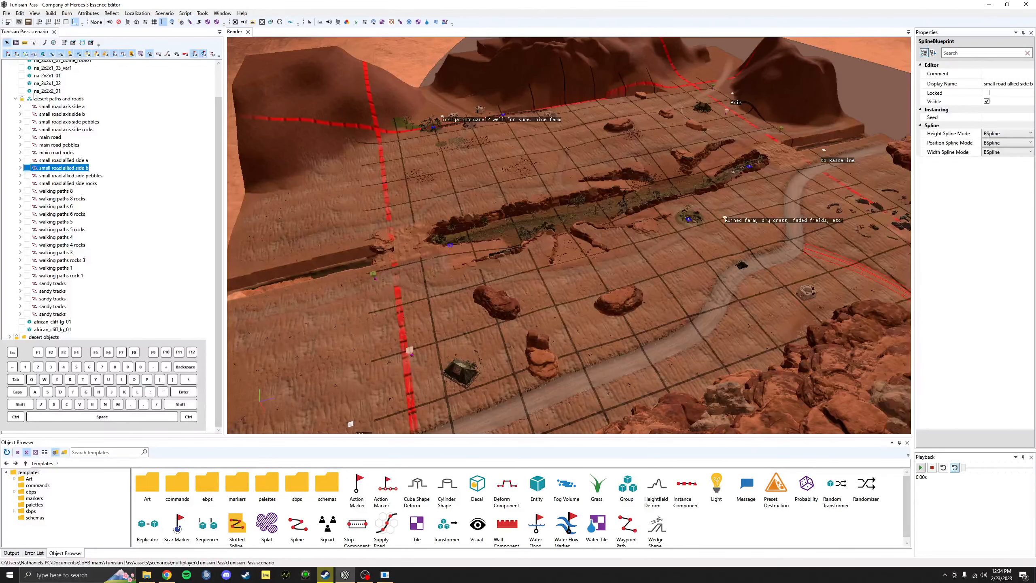
pyautogui.click(50, 99)
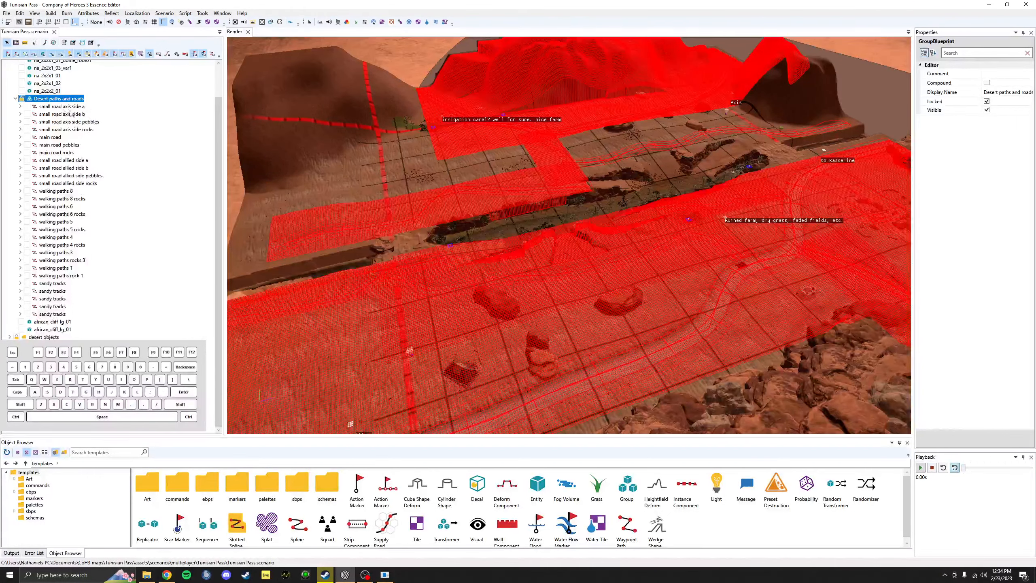
pyautogui.scroll(2, 66, 116)
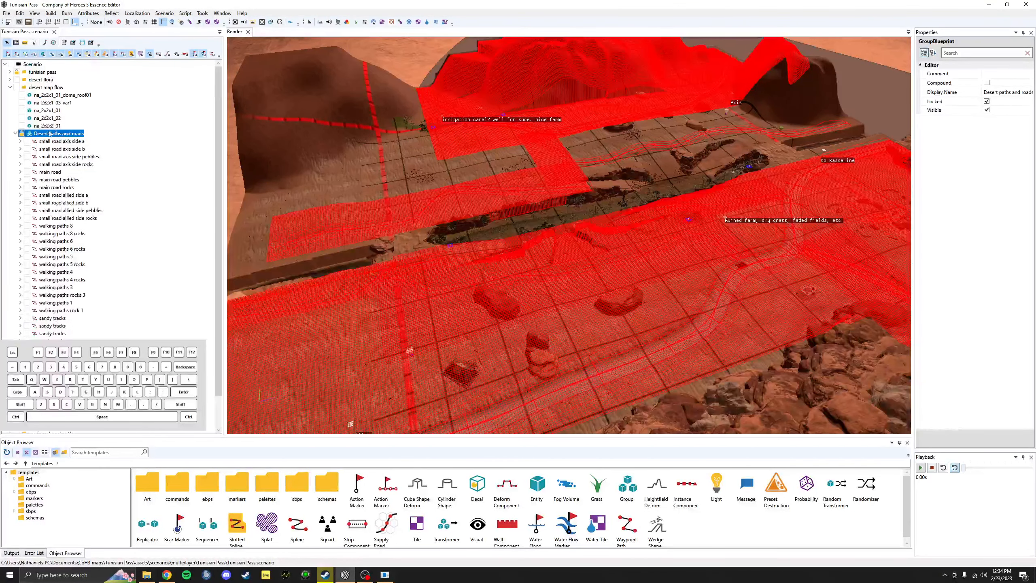
pyautogui.click(40, 88)
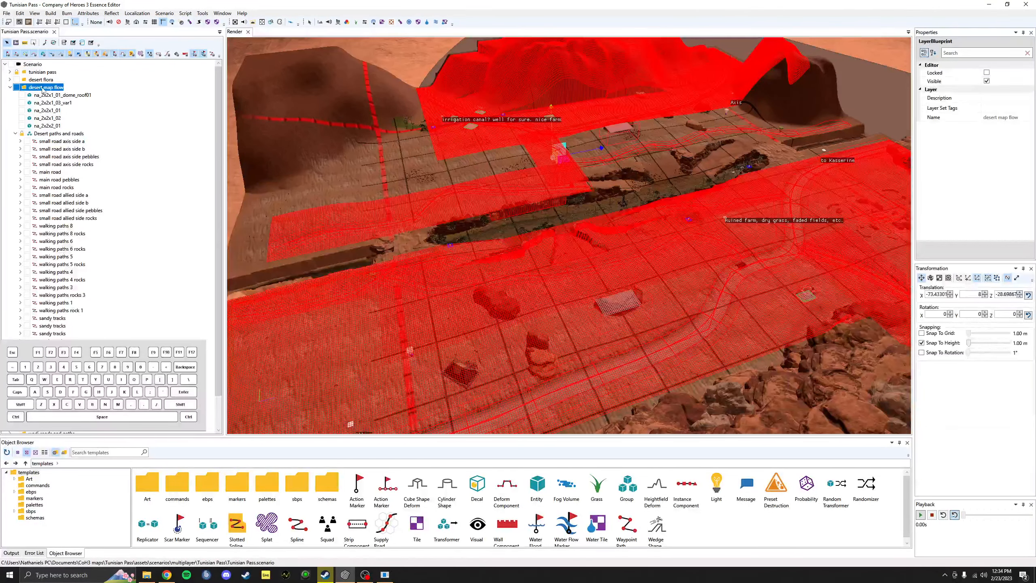
# Step: Add a plain Group blueprint to desert map flow, filtering the Add list with 'gr'
pyautogui.rightClick(42, 88)
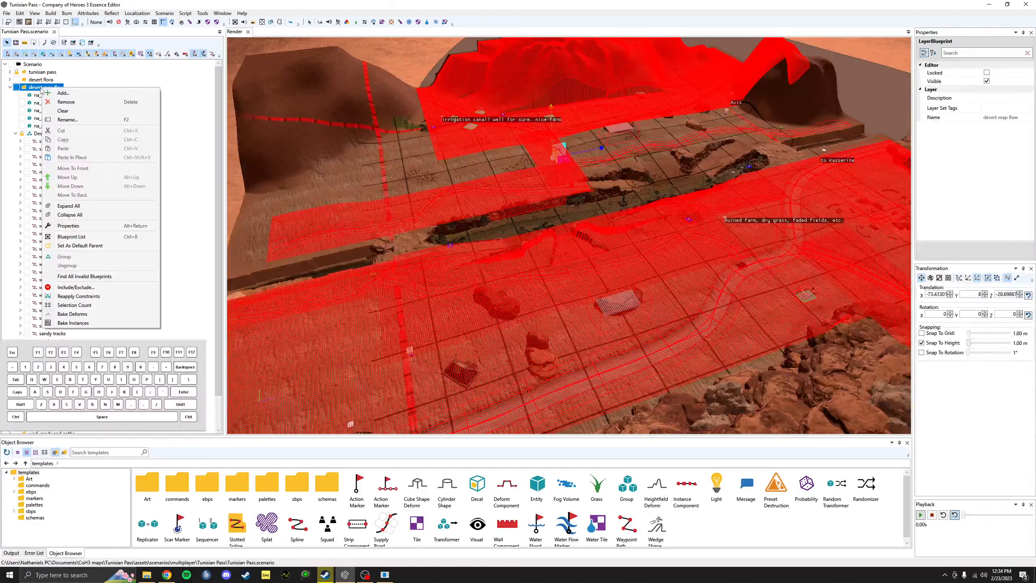
pyautogui.click(63, 93)
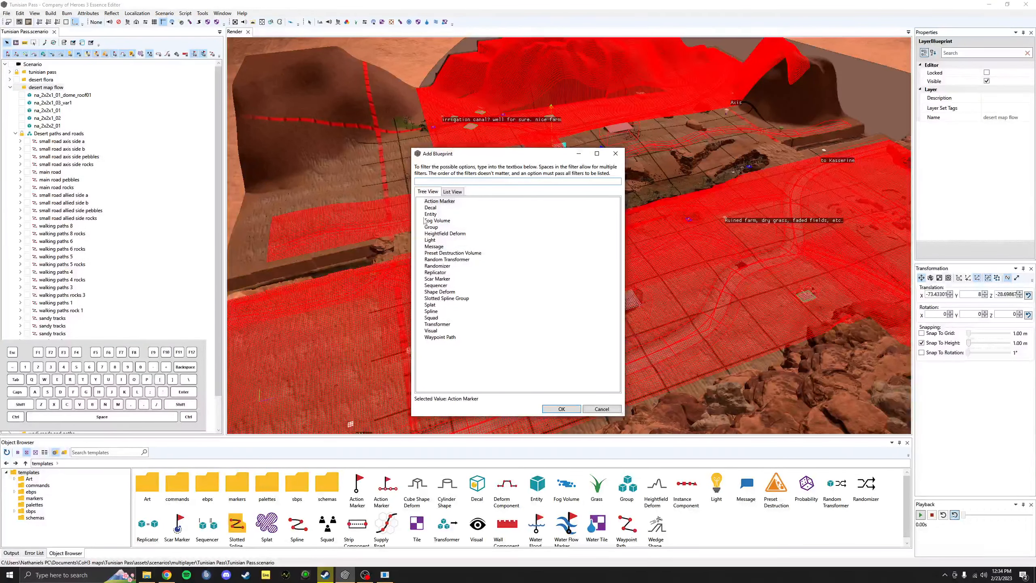
pyautogui.write('gr')
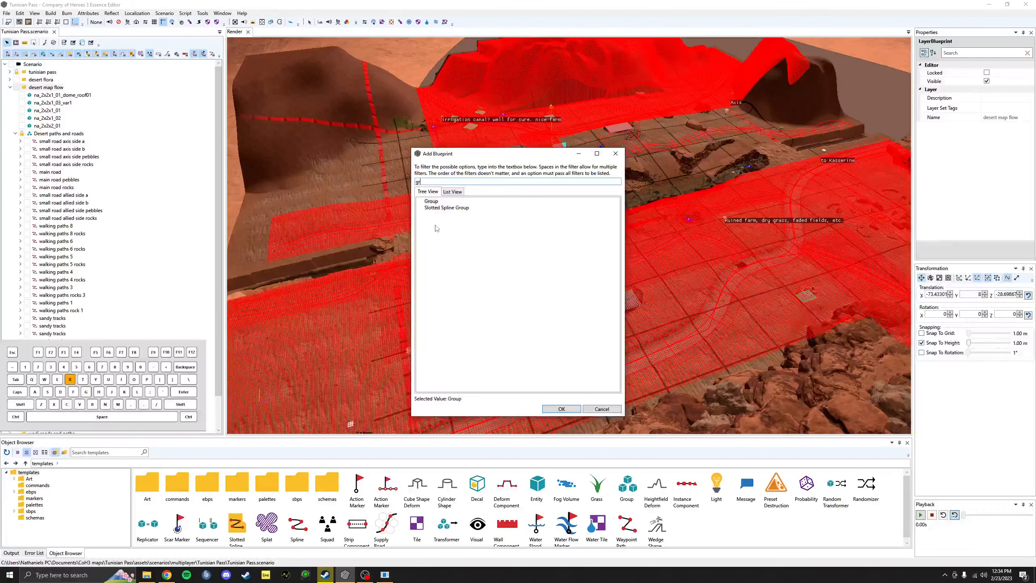
pyautogui.click(431, 208)
pyautogui.click(431, 201)
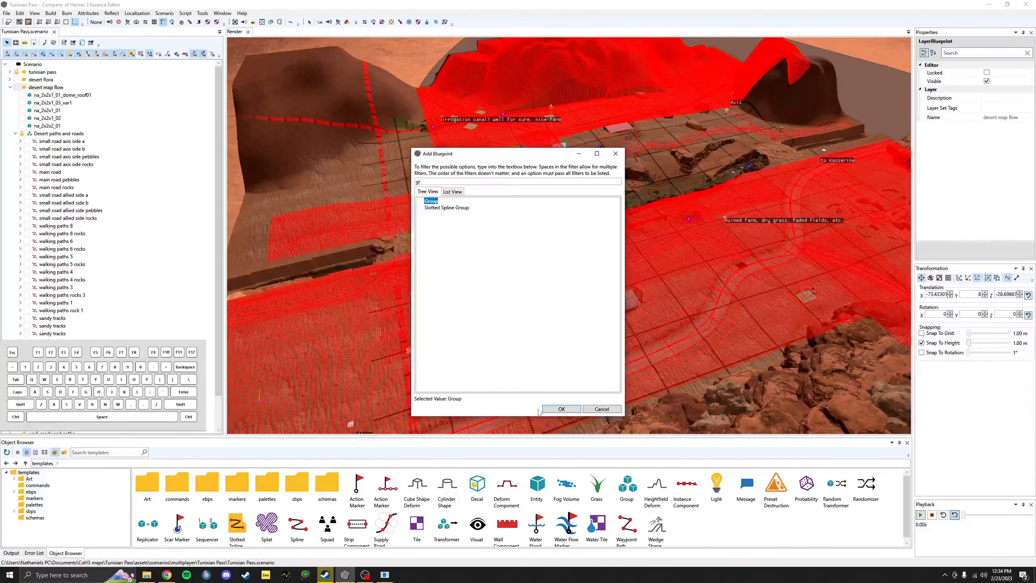
pyautogui.click(551, 409)
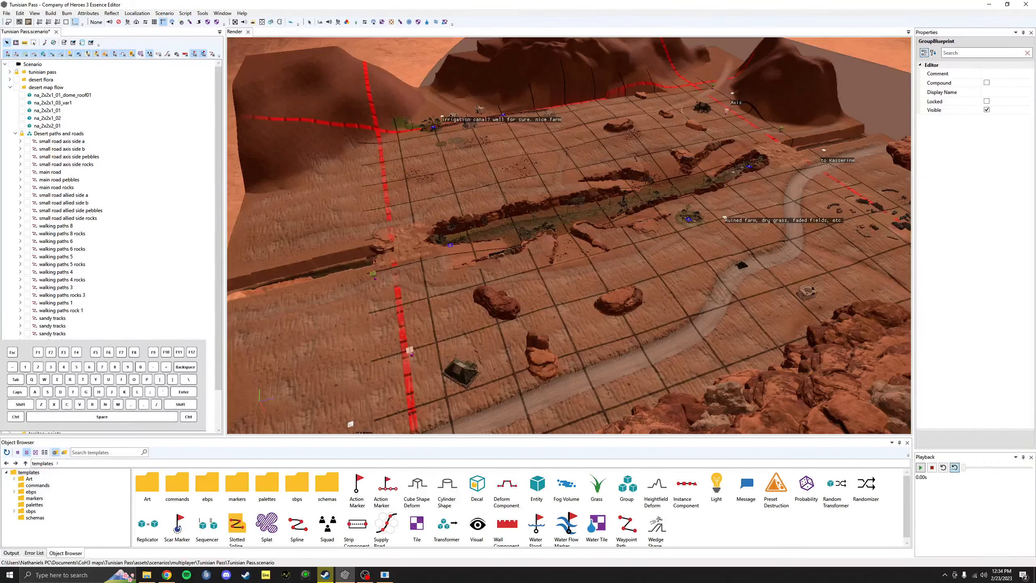
# Step: Drag the new Group within the tree, dropping it onto the Desert paths and roads folder
pyautogui.click(618, 301)
pyautogui.rightClick(37, 111)
pyautogui.press('Escape')
pyautogui.moveTo(48, 380); pyautogui.dragTo(53, 253)
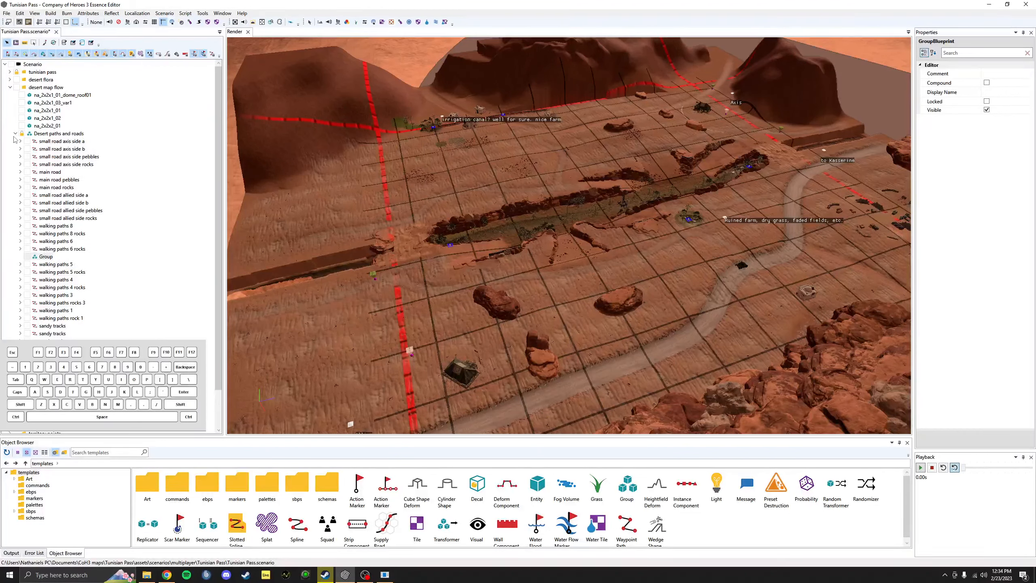
pyautogui.click(44, 257)
pyautogui.click(15, 133)
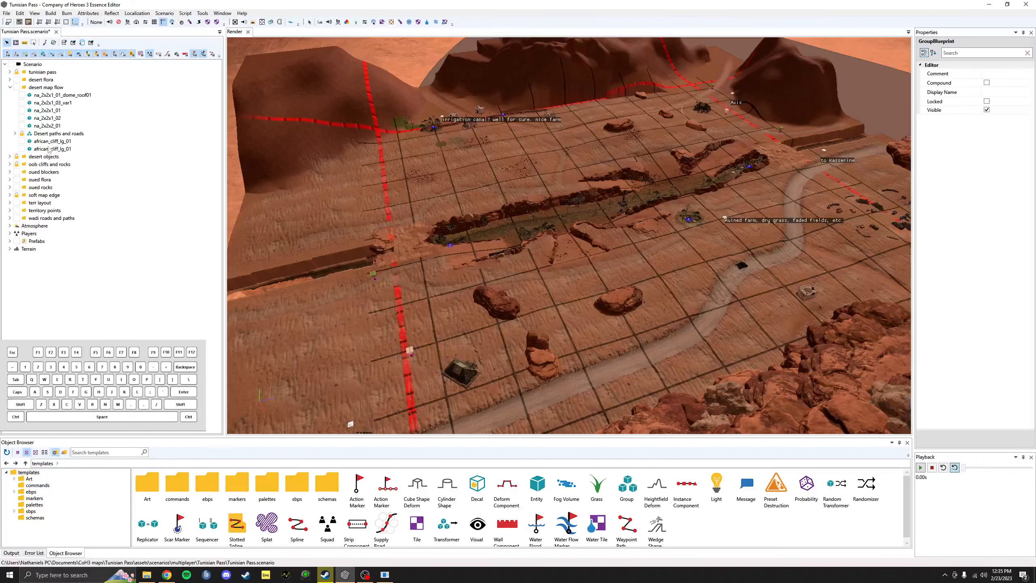
pyautogui.click(15, 133)
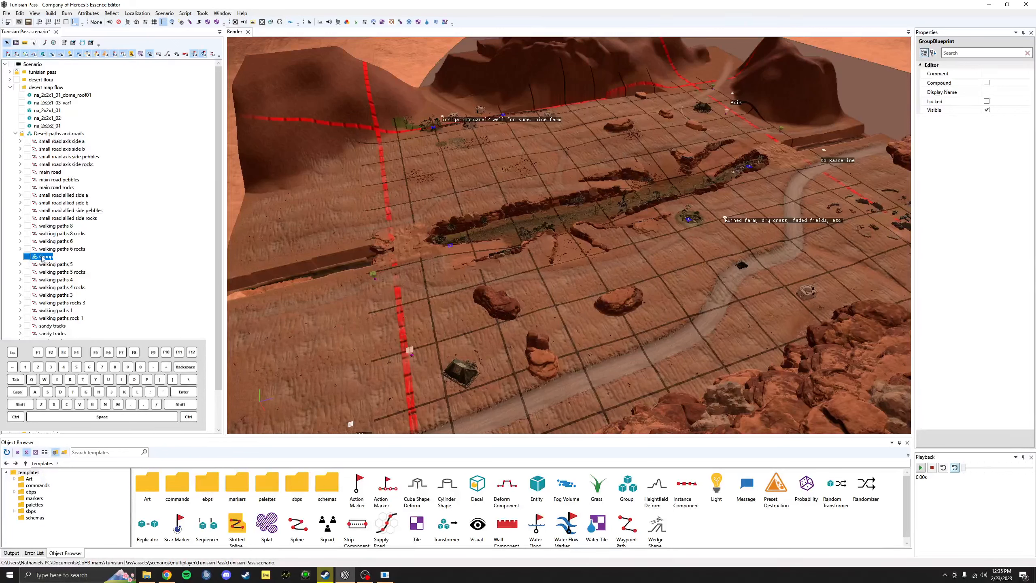
pyautogui.moveTo(42, 257); pyautogui.dragTo(67, 135)
pyautogui.click(15, 134)
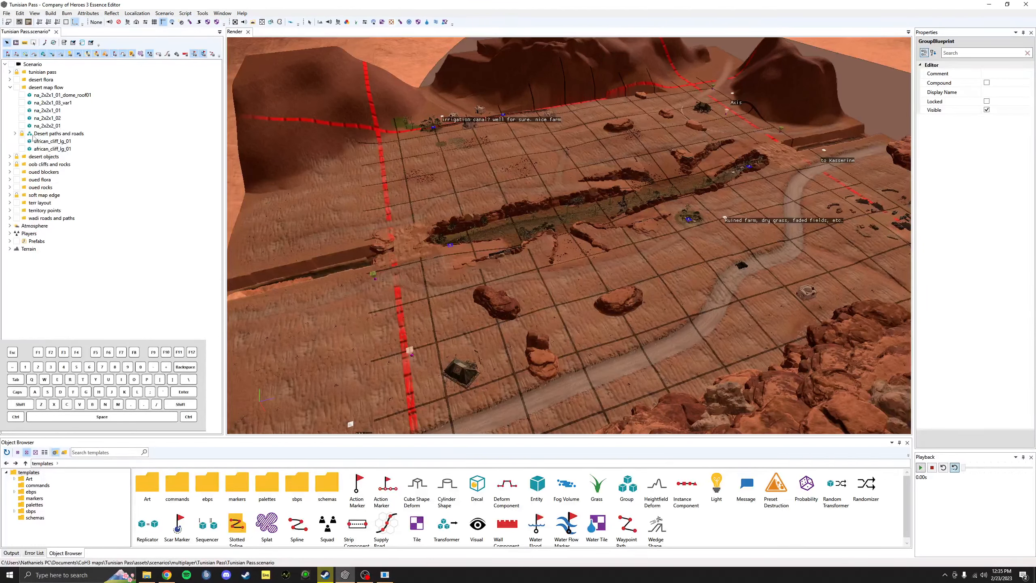
pyautogui.click(15, 133)
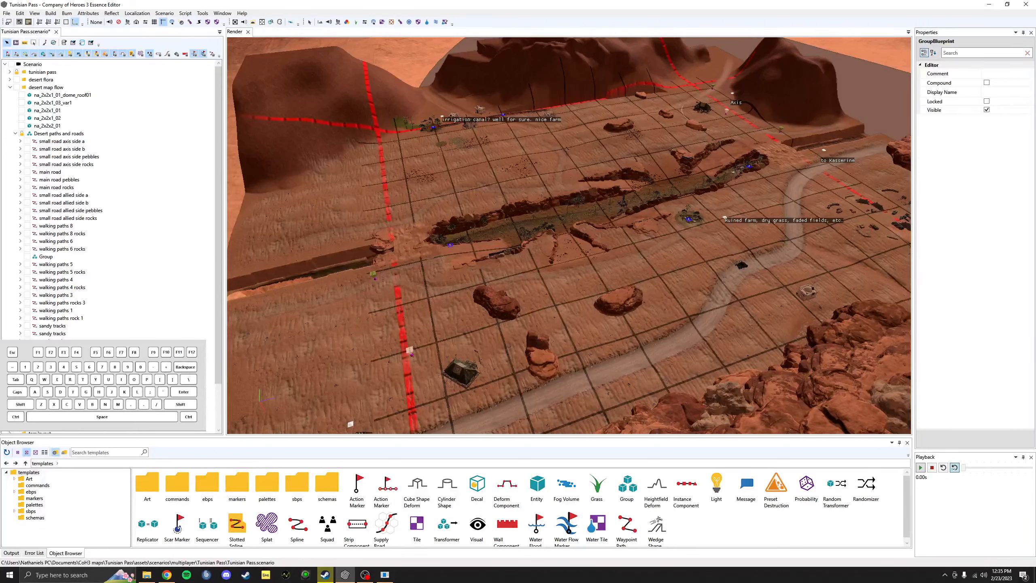
# Step: Undo Paste Group, delete the Group from the paths folder, and drag it above the na_2x2x1 objects
pyautogui.click(19, 13)
pyautogui.click(31, 24)
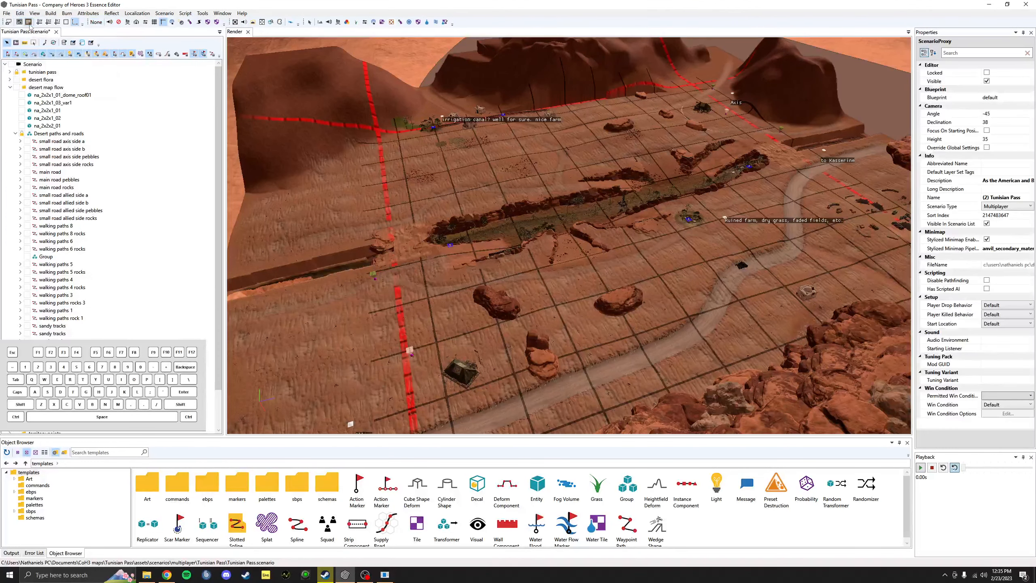
pyautogui.click(49, 262)
pyautogui.click(45, 257)
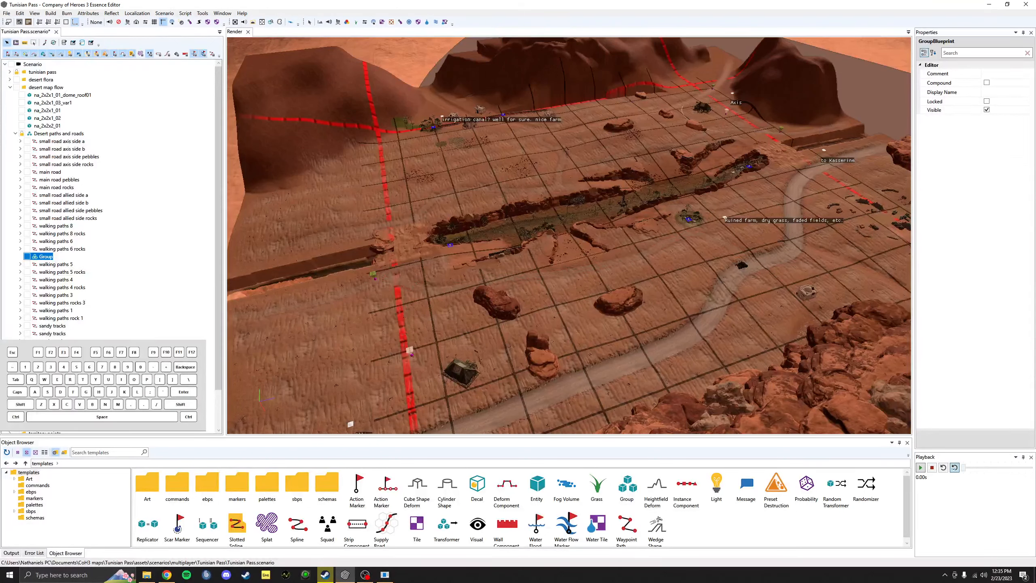
pyautogui.press('Delete')
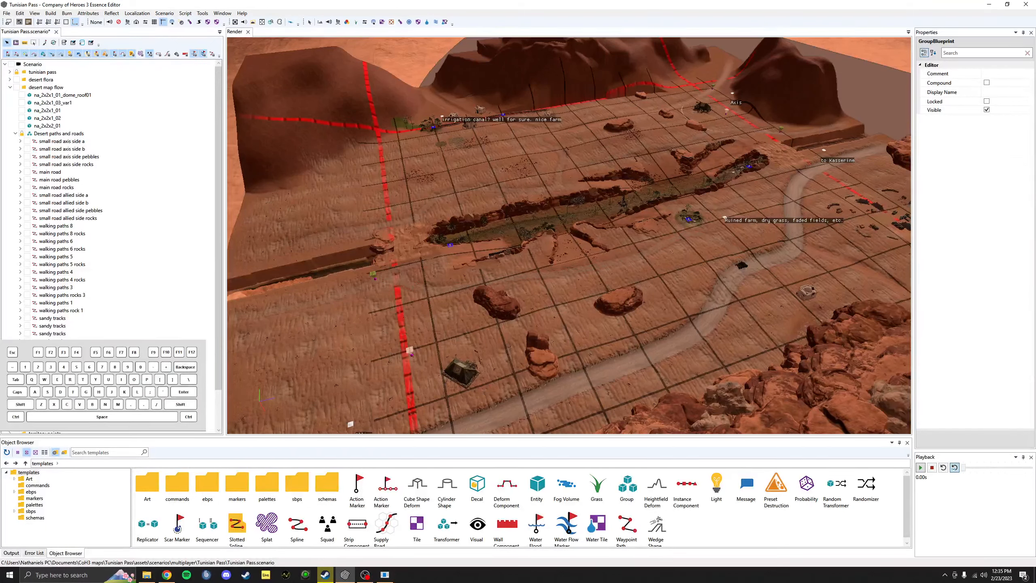
pyautogui.click(15, 134)
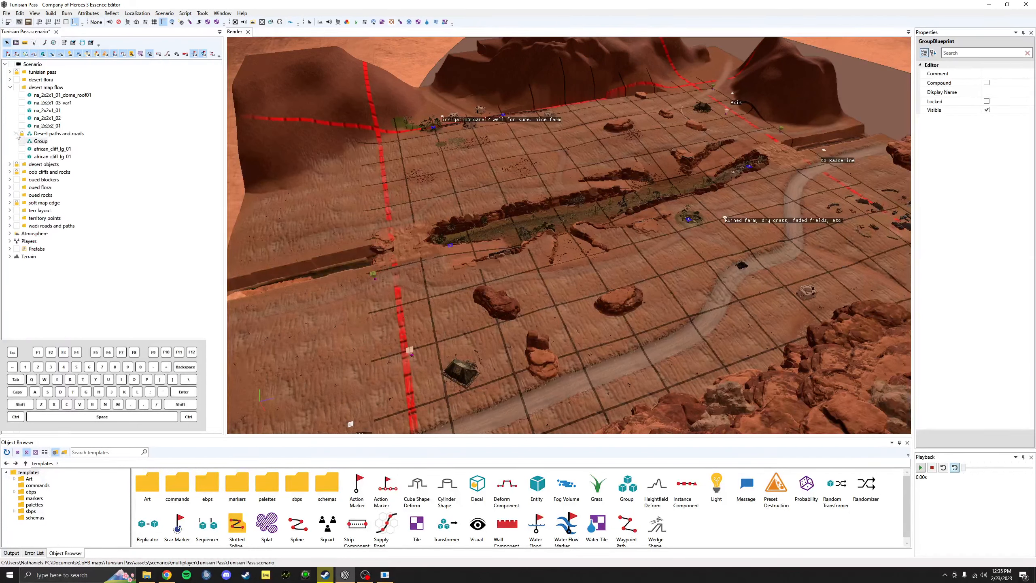
pyautogui.click(45, 141)
pyautogui.moveTo(43, 109); pyautogui.dragTo(44, 94)
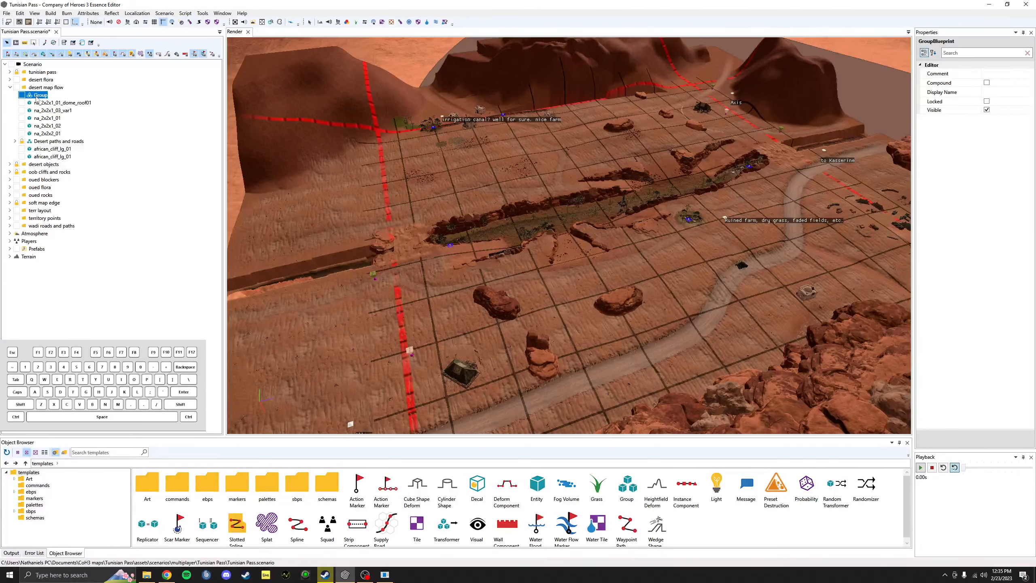
# Step: Try Move To Back and Move To Front on the Group, then Remove it
pyautogui.rightClick(37, 97)
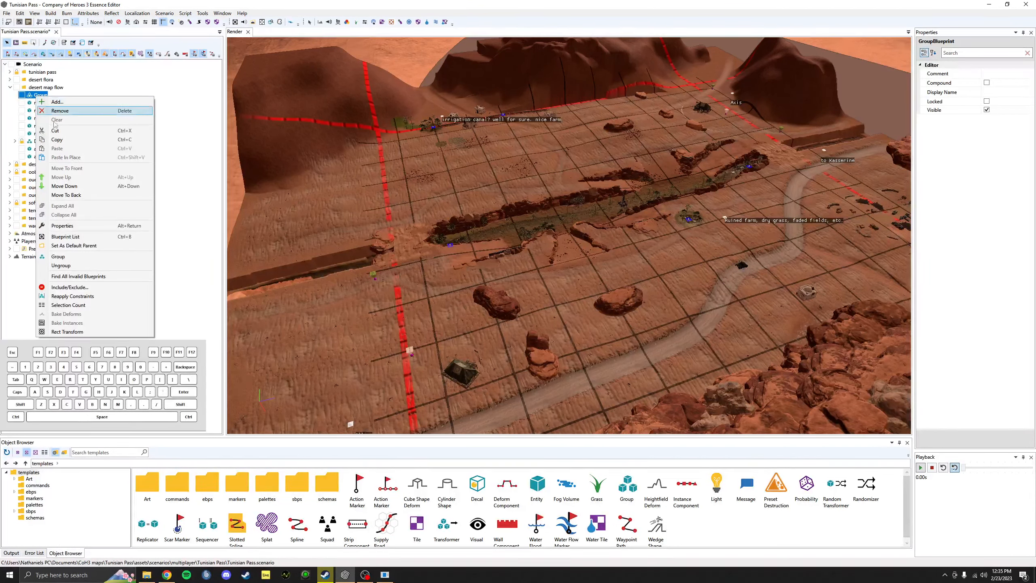
pyautogui.click(72, 196)
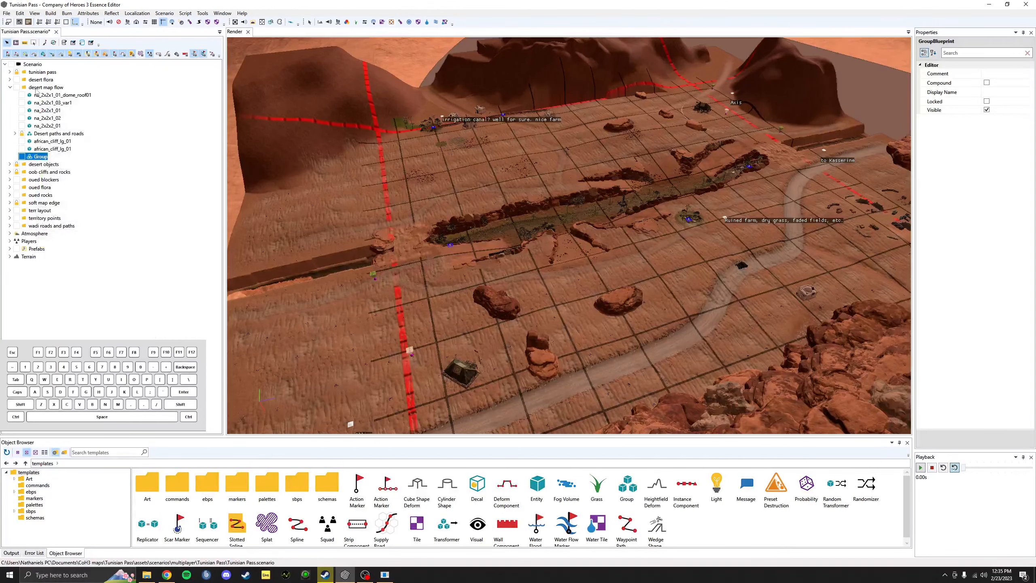
pyautogui.rightClick(36, 89)
pyautogui.click(23, 155)
pyautogui.rightClick(36, 158)
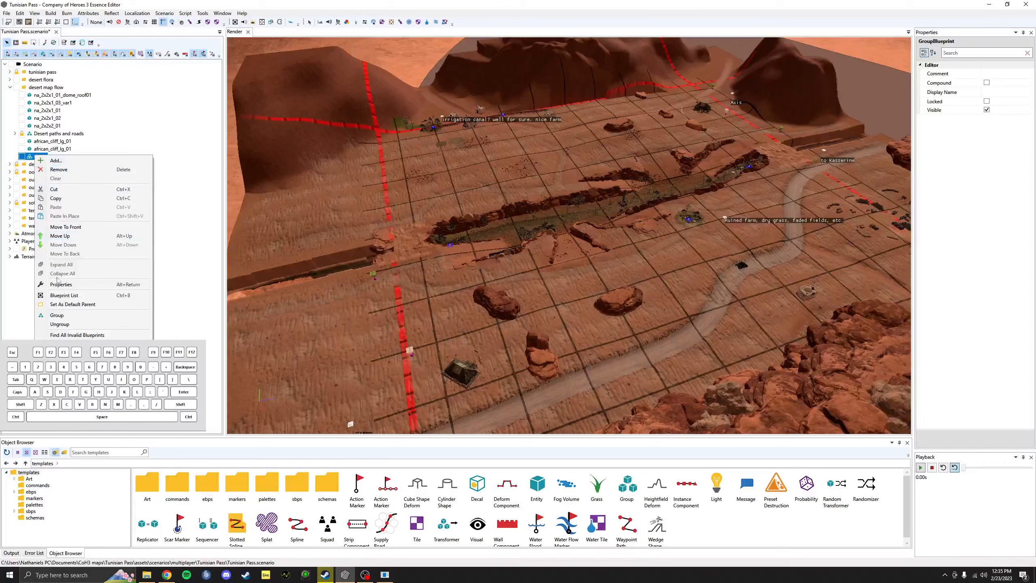
pyautogui.click(65, 227)
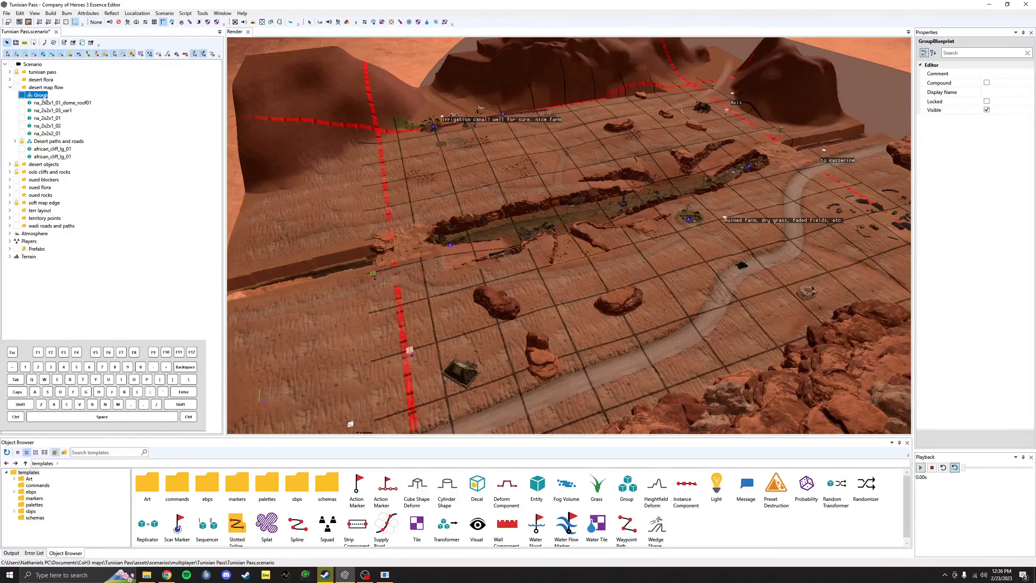
pyautogui.rightClick(35, 95)
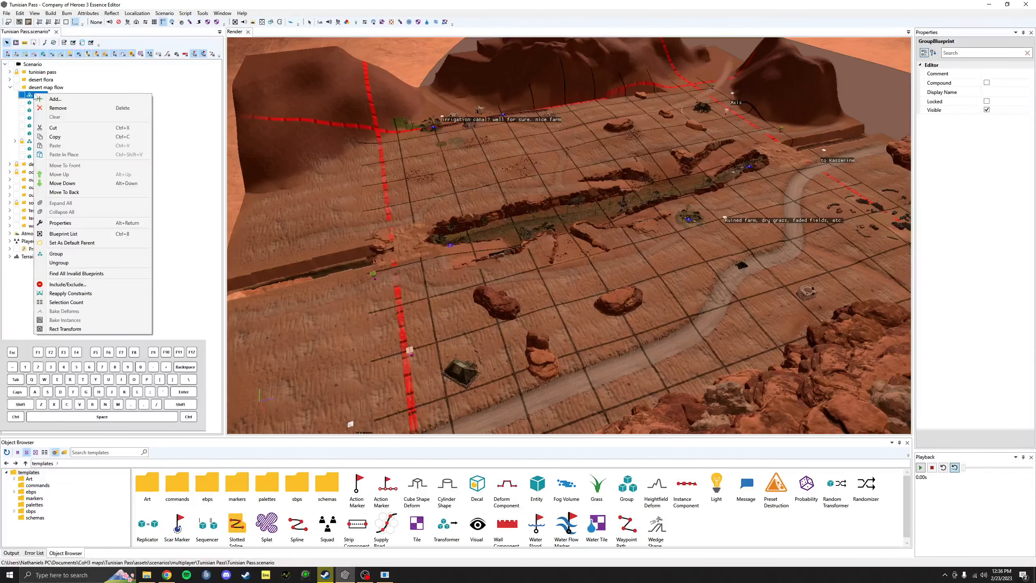
pyautogui.click(53, 109)
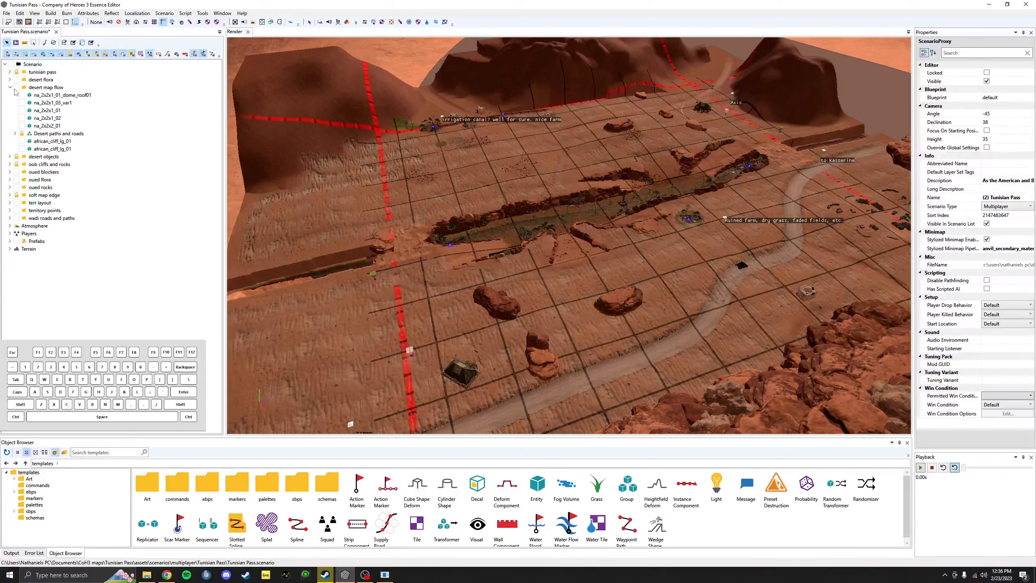
# Step: Lock Desert paths and roads and test lock and visibility toggles on desert map flow
pyautogui.click(21, 136)
pyautogui.click(10, 87)
pyautogui.click(18, 88)
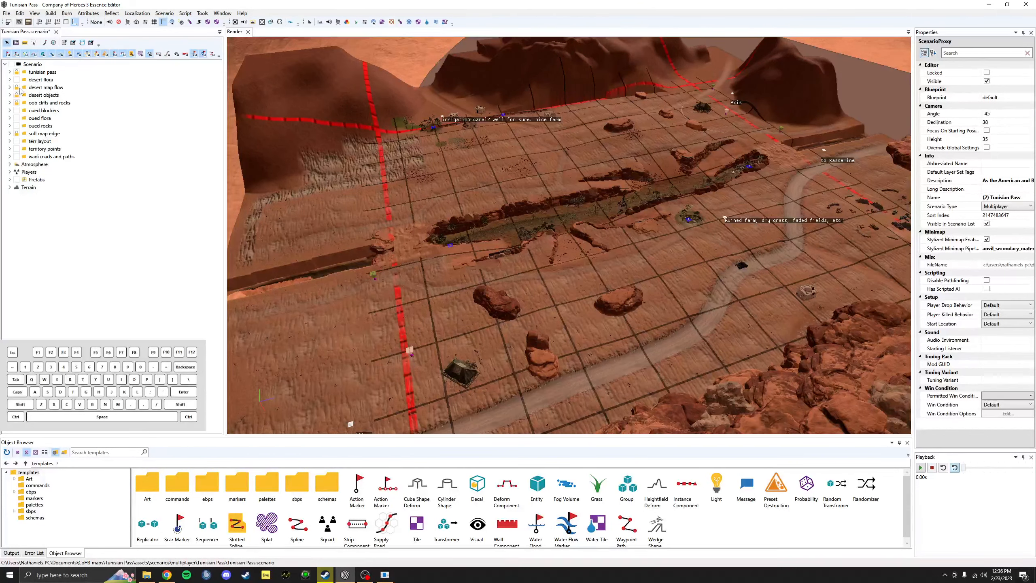
pyautogui.click(16, 88)
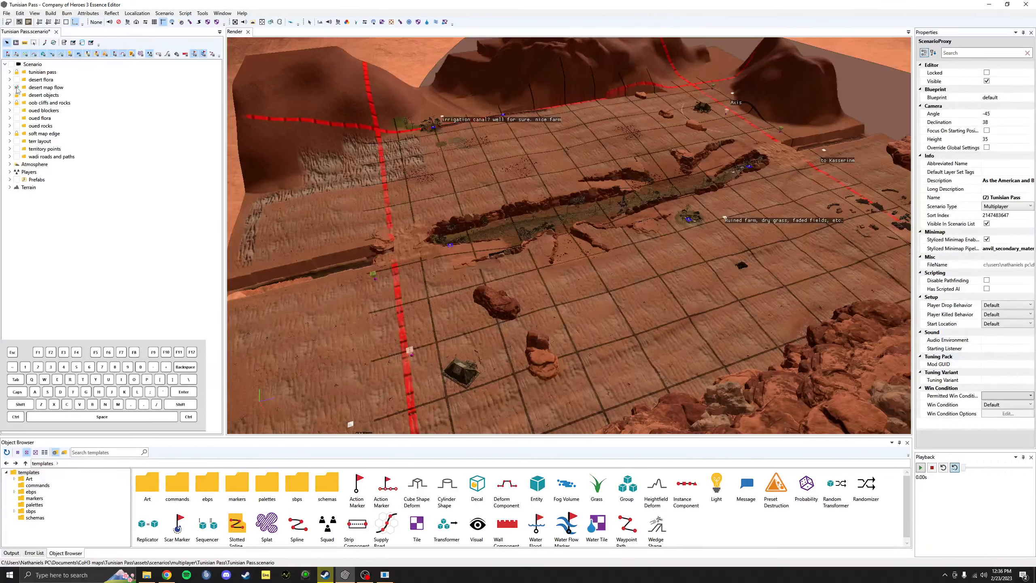
pyautogui.click(17, 88)
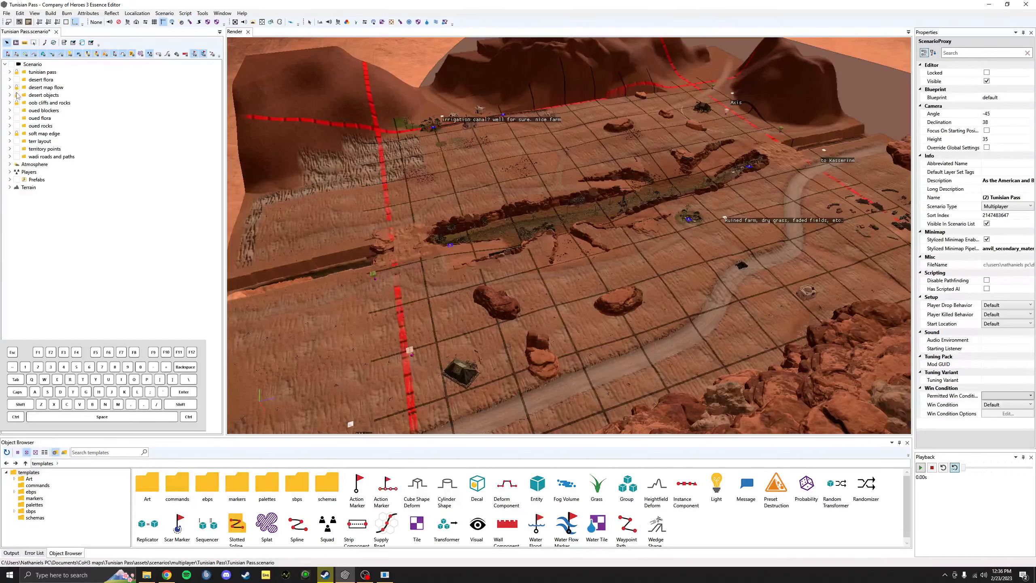
pyautogui.click(16, 88)
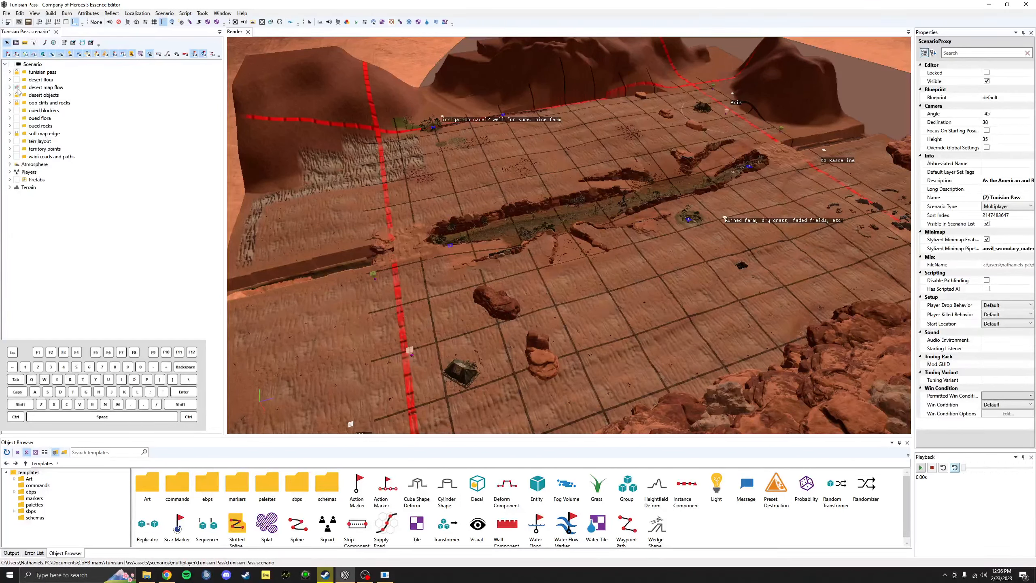
pyautogui.rightClick(17, 89)
pyautogui.click(10, 87)
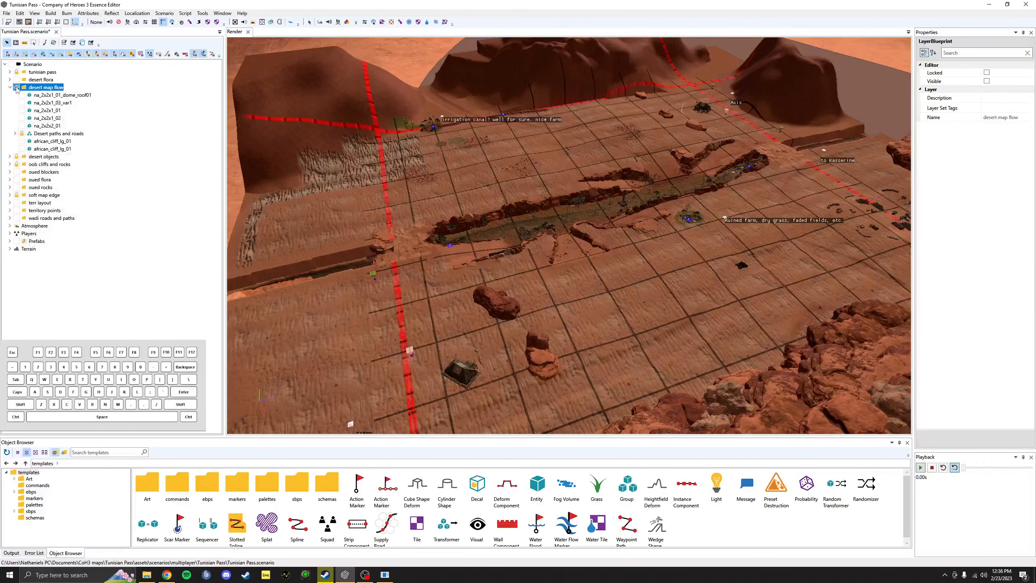
pyautogui.click(16, 87)
pyautogui.click(10, 87)
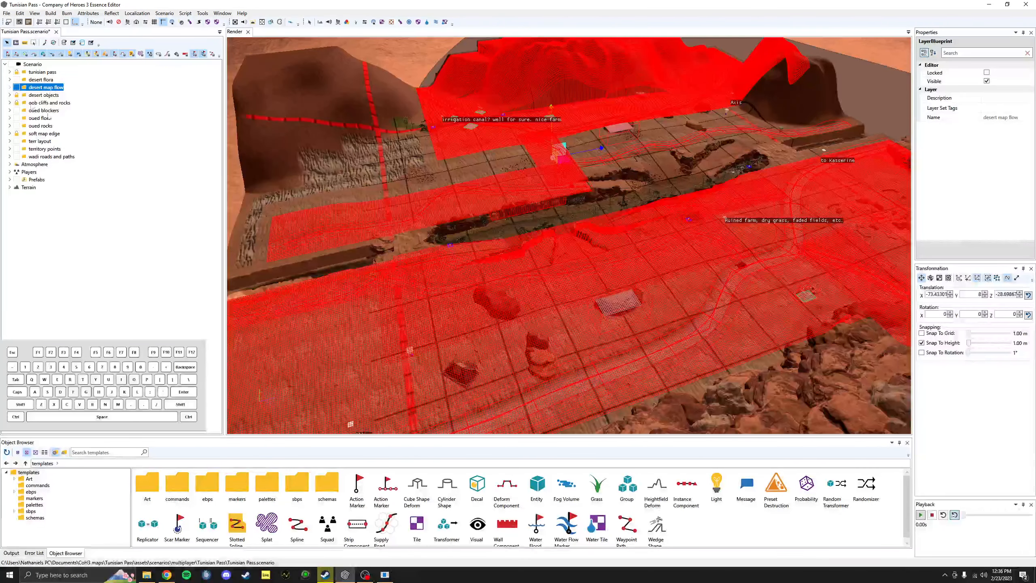
pyautogui.click(449, 314)
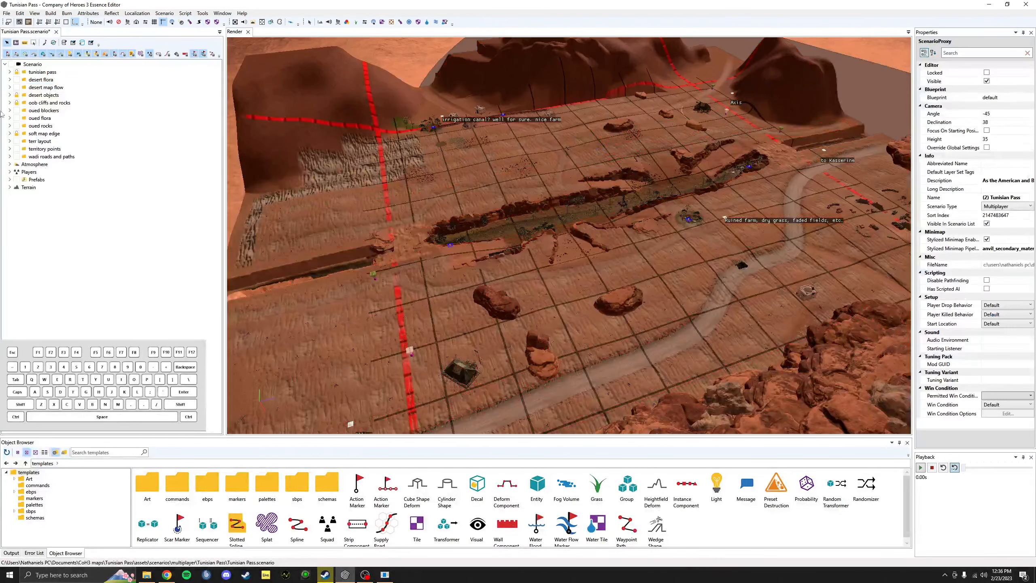
# Step: Hide and reshow the whole Scenario, then briefly expand Atmosphere to see its lighting presets
pyautogui.click(11, 64)
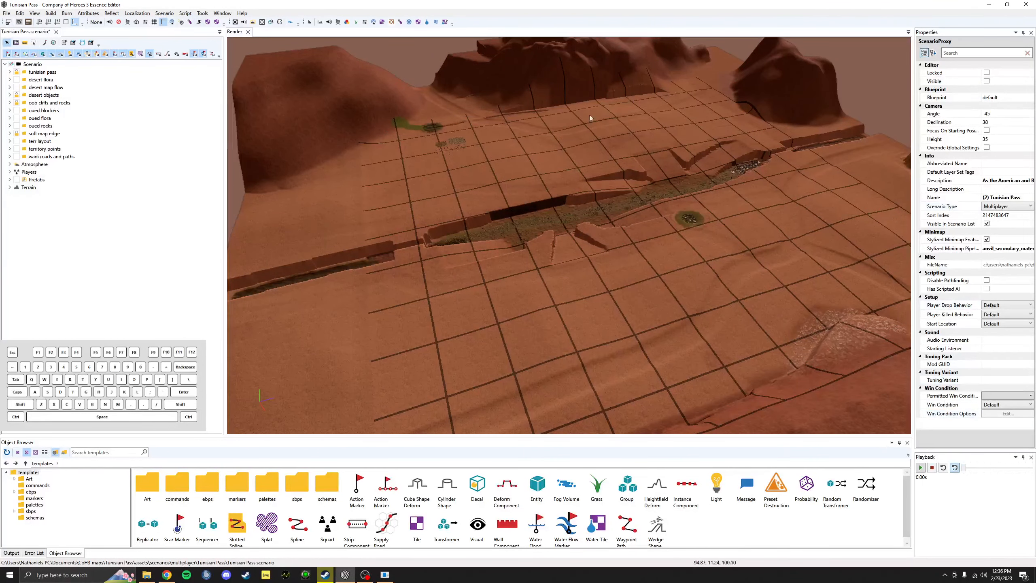
pyautogui.click(12, 64)
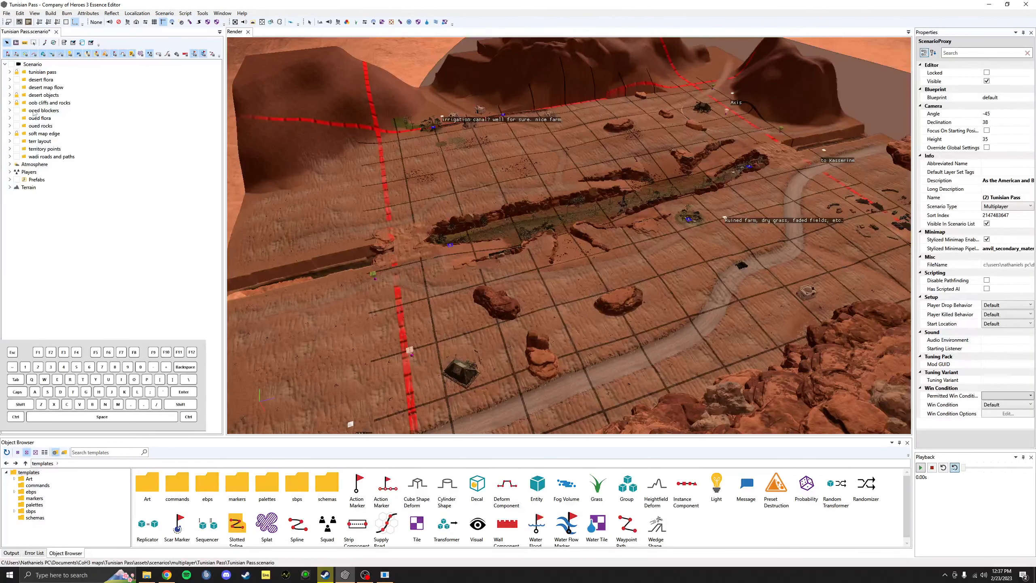
pyautogui.click(9, 164)
pyautogui.click(10, 164)
# Step: Expand Terrain, pick the Colour Map, paint a black test stroke and undo it
pyautogui.click(9, 187)
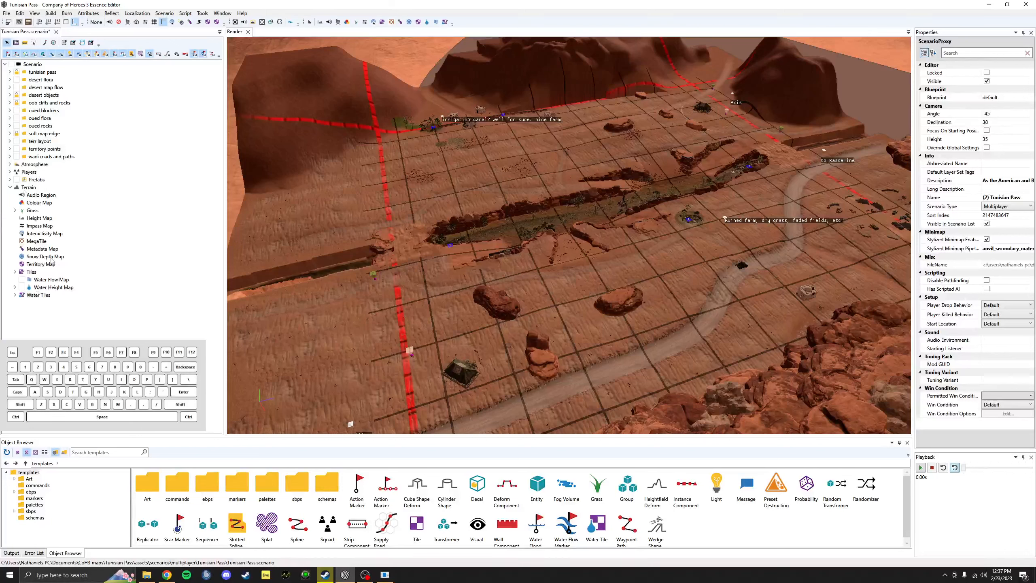
pyautogui.click(46, 196)
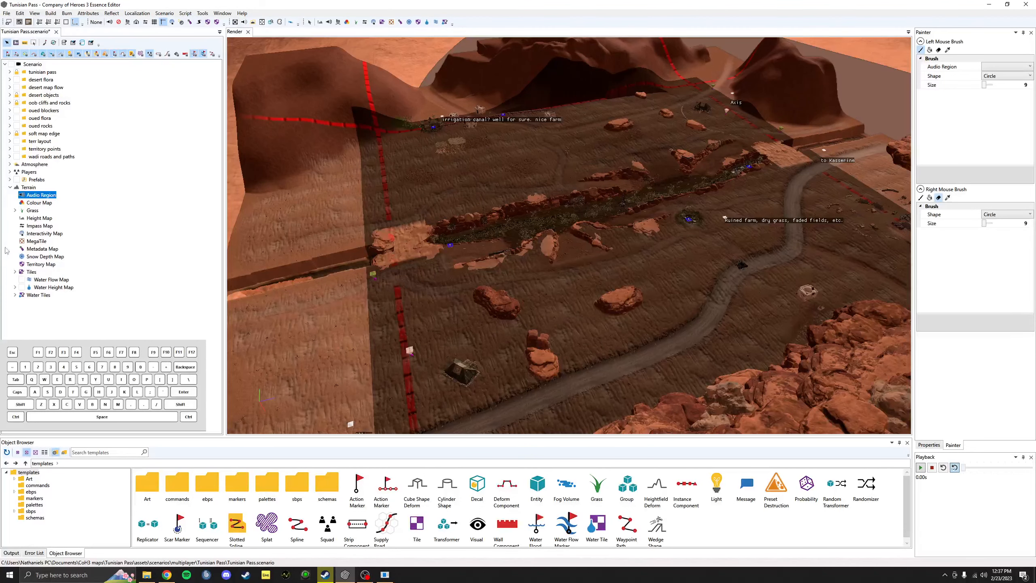
pyautogui.click(39, 203)
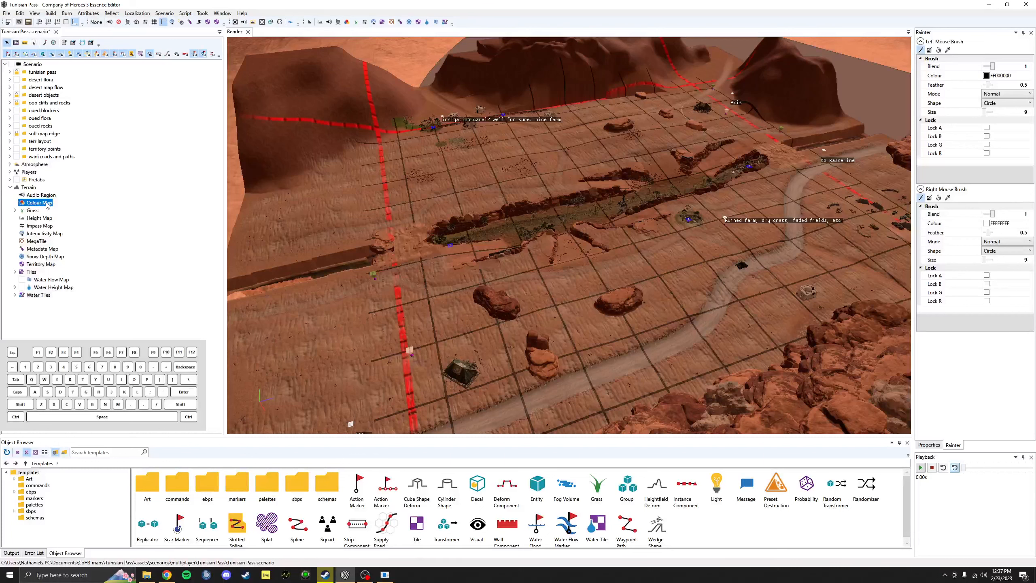
pyautogui.moveTo(441, 334); pyautogui.dragTo(410, 298)
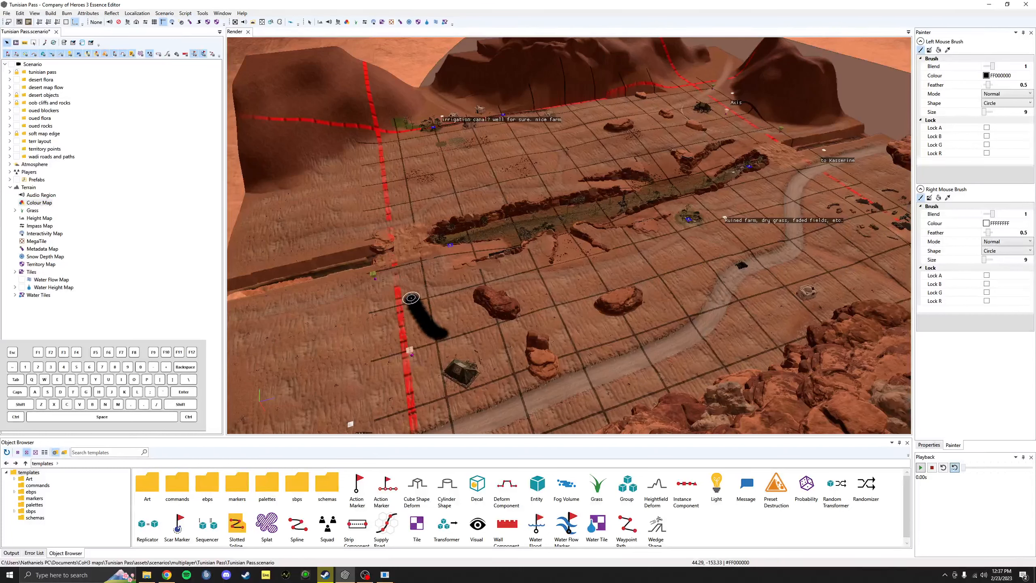
pyautogui.hotkey('ctrl', 'z')
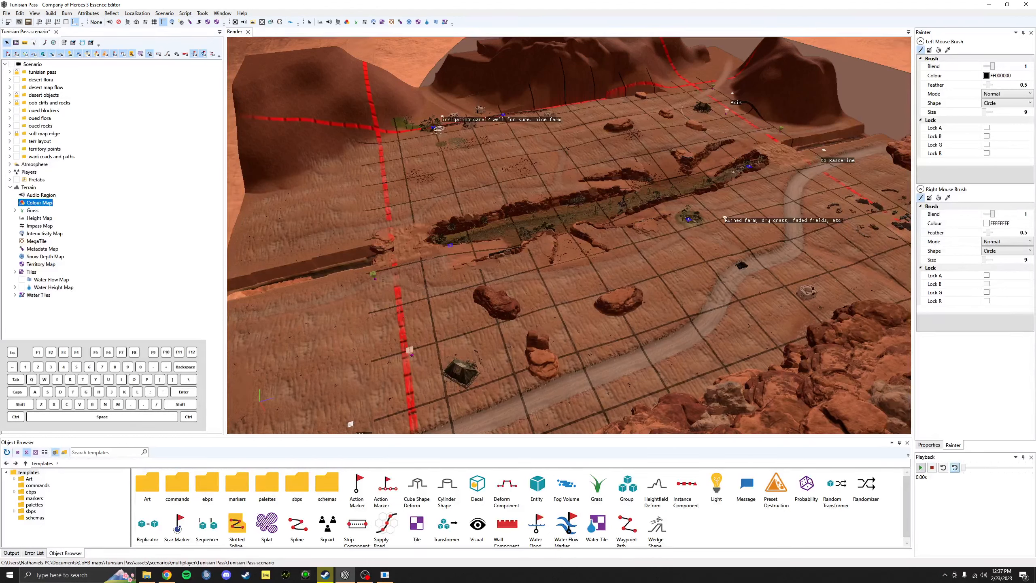
# Step: Keep the brush colour black and view the Colour Map's properties (512 × 512, cell size 1)
pyautogui.click(1001, 78)
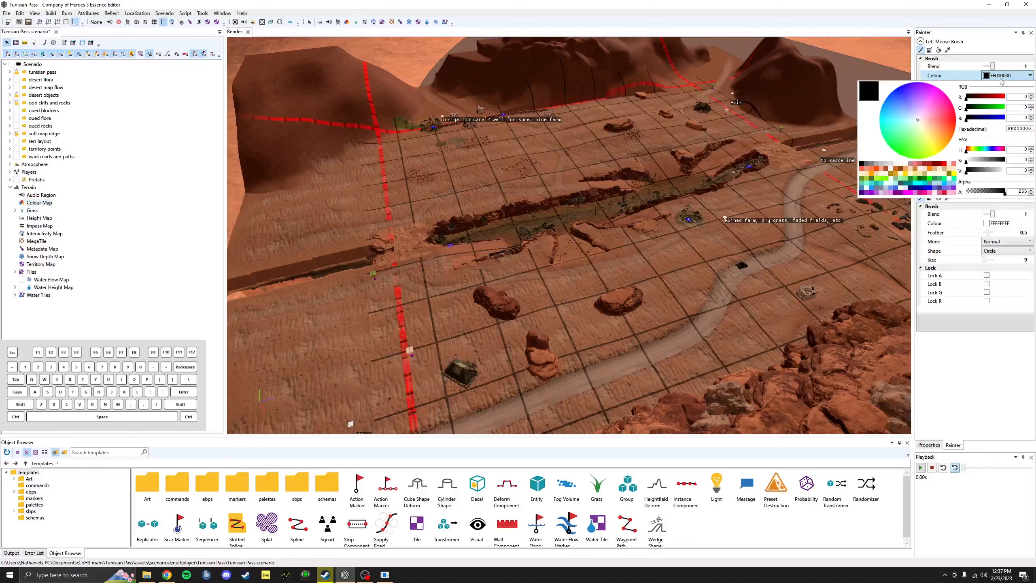
pyautogui.click(981, 77)
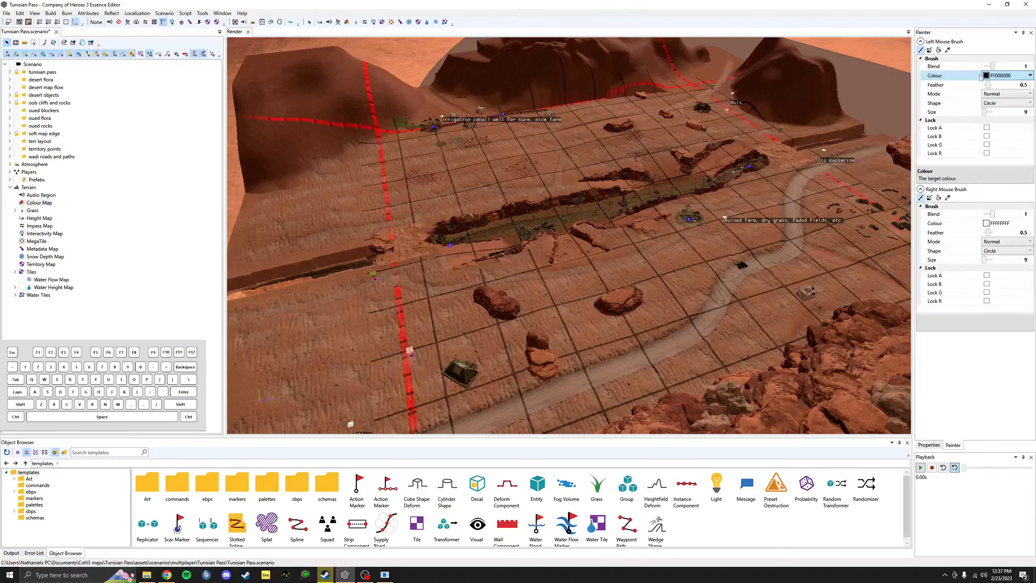
pyautogui.click(39, 202)
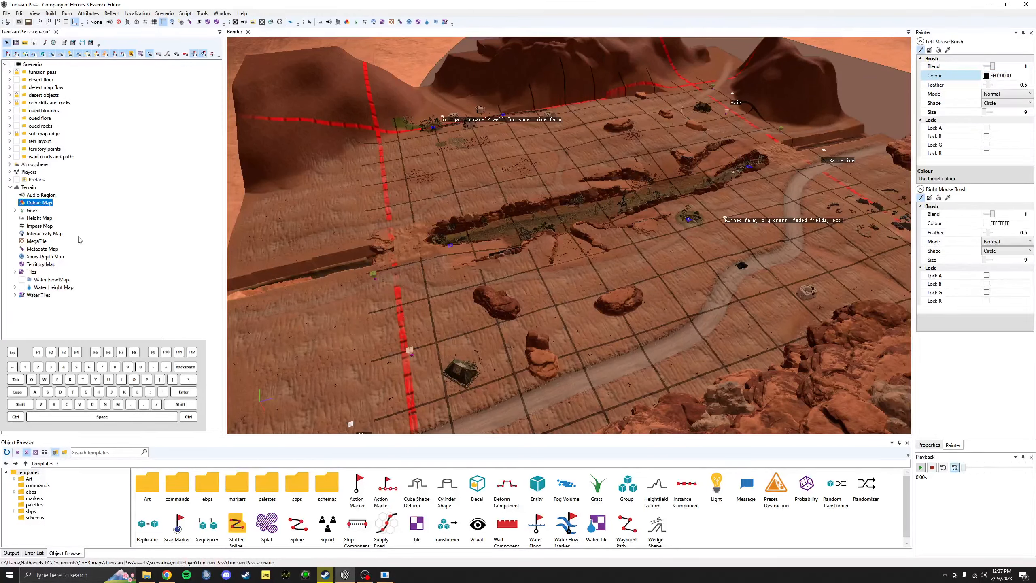
pyautogui.rightClick(43, 204)
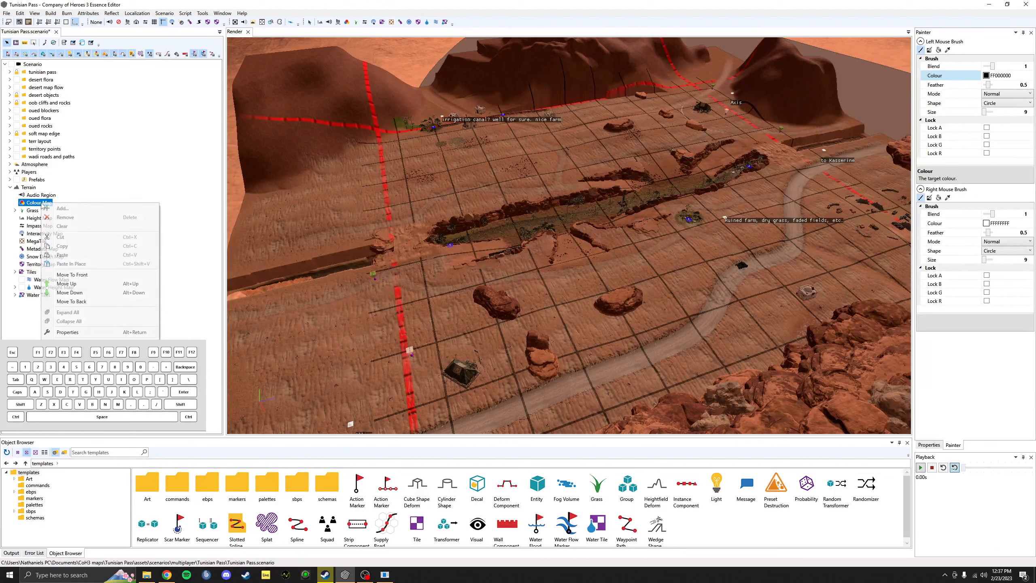
pyautogui.click(84, 332)
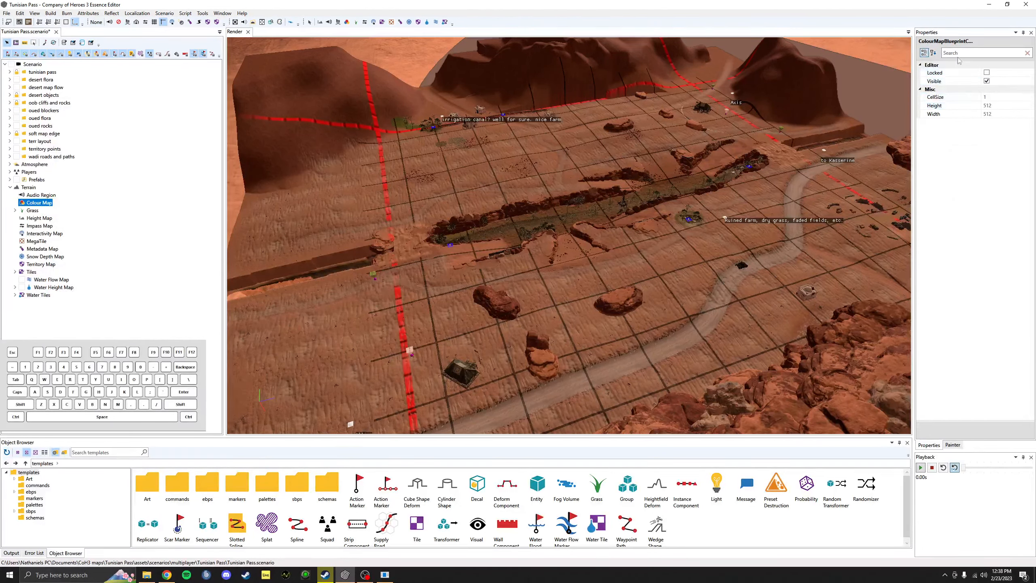
# Step: Select the terrain Grass brush and keep its grass type as grass_tall
pyautogui.click(32, 210)
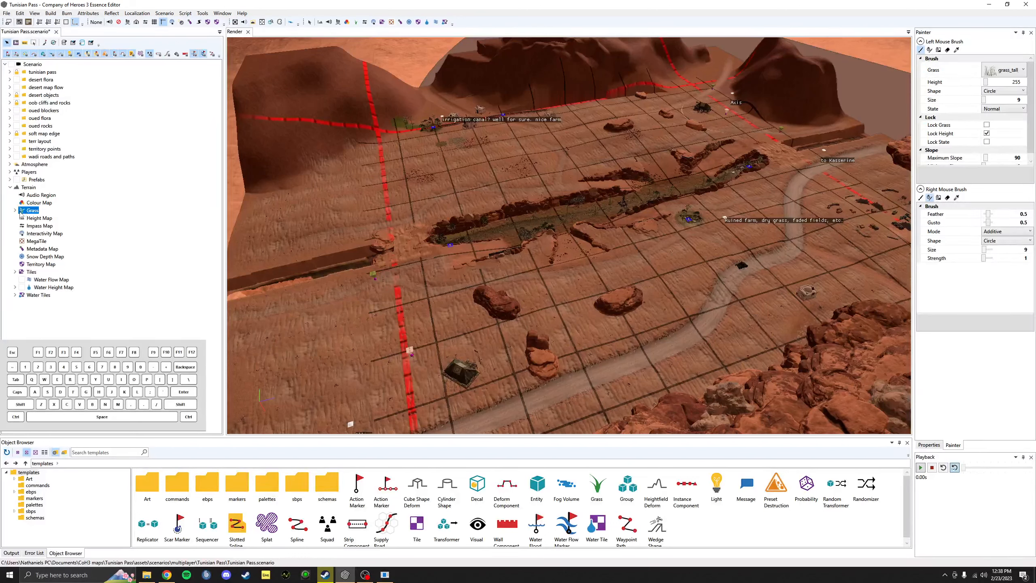
pyautogui.rightClick(78, 216)
pyautogui.click(31, 339)
pyautogui.click(996, 130)
pyautogui.click(1005, 70)
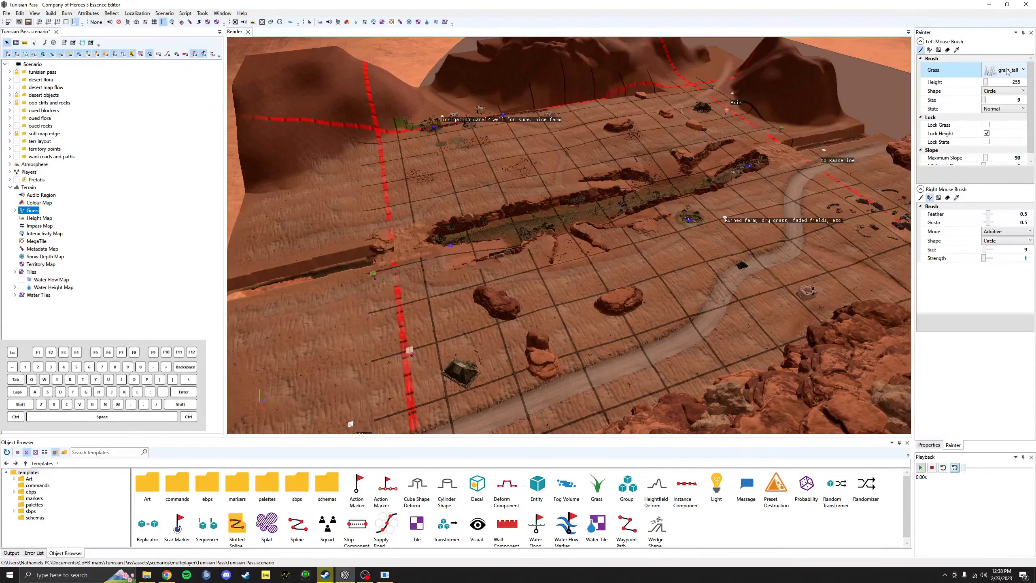
pyautogui.click(1006, 69)
pyautogui.click(1004, 72)
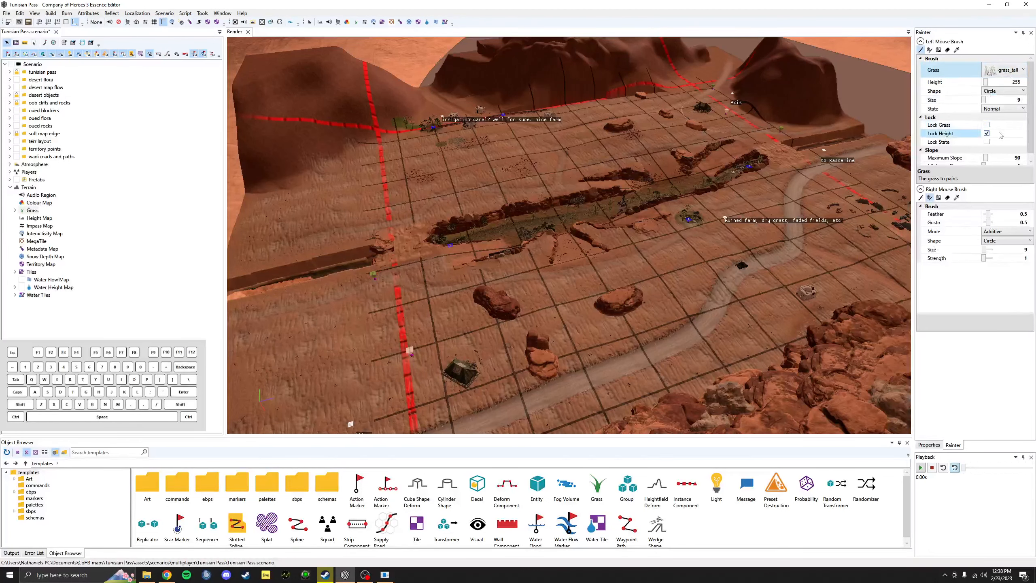
pyautogui.scroll(-1, 999, 136)
# Step: Expand the terrain Grass list and add a new grass entry
pyautogui.click(34, 211)
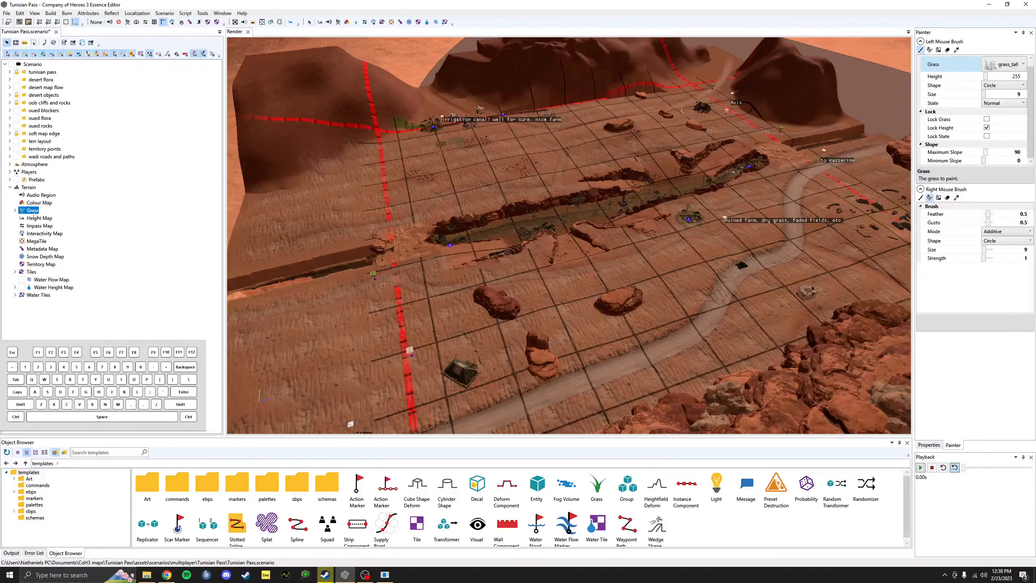
pyautogui.click(14, 210)
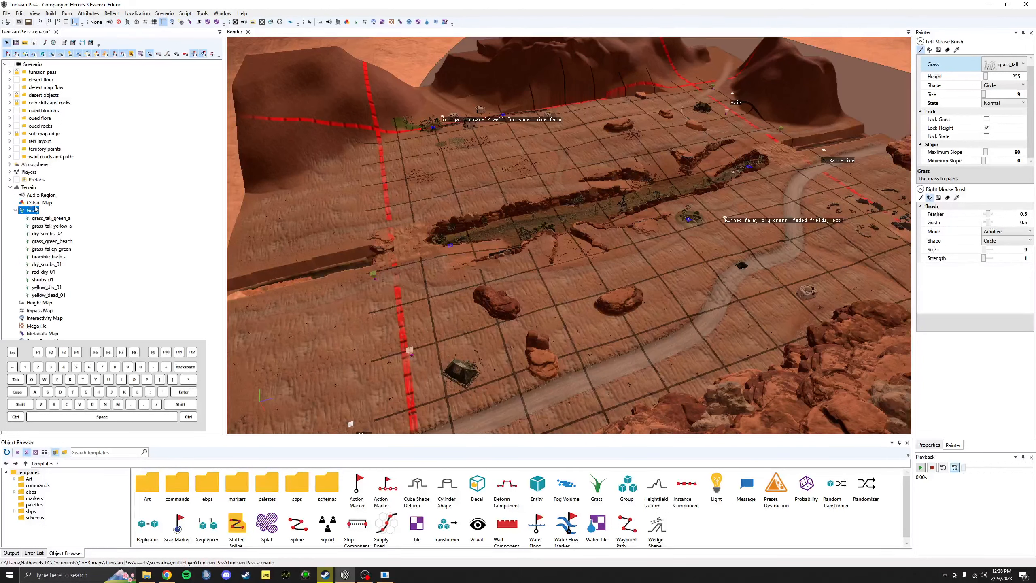
pyautogui.rightClick(37, 211)
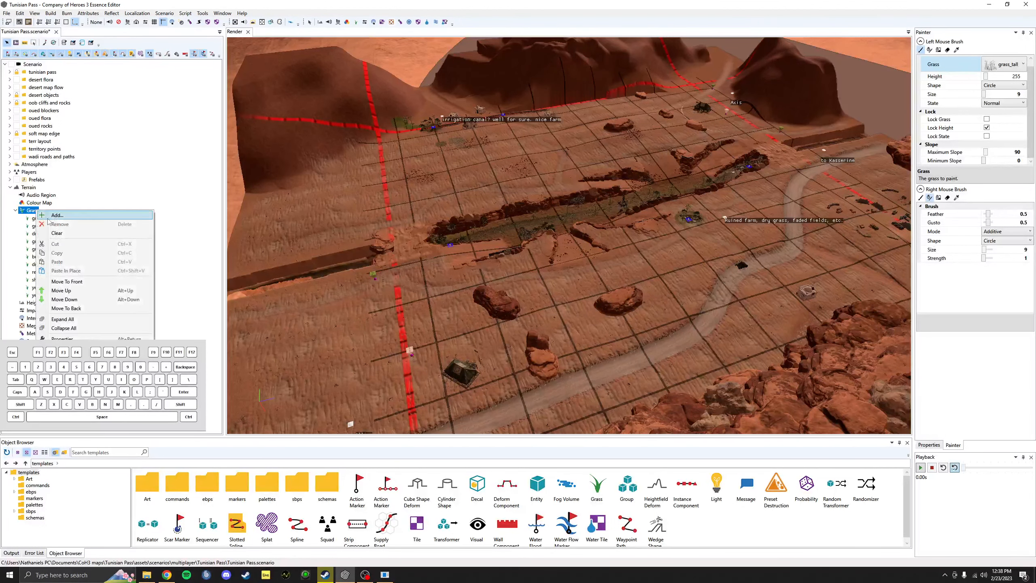
pyautogui.click(49, 217)
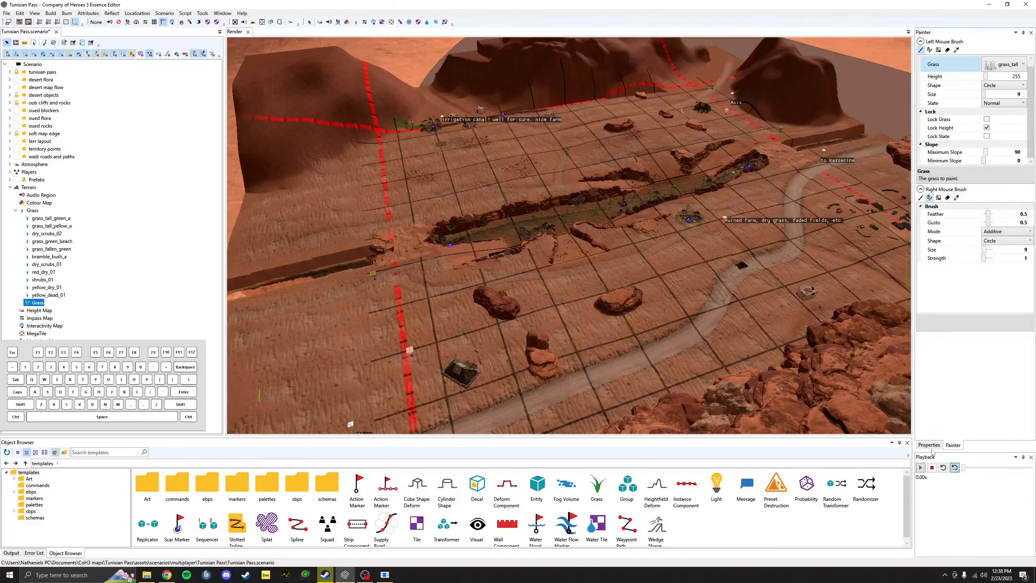
pyautogui.click(927, 445)
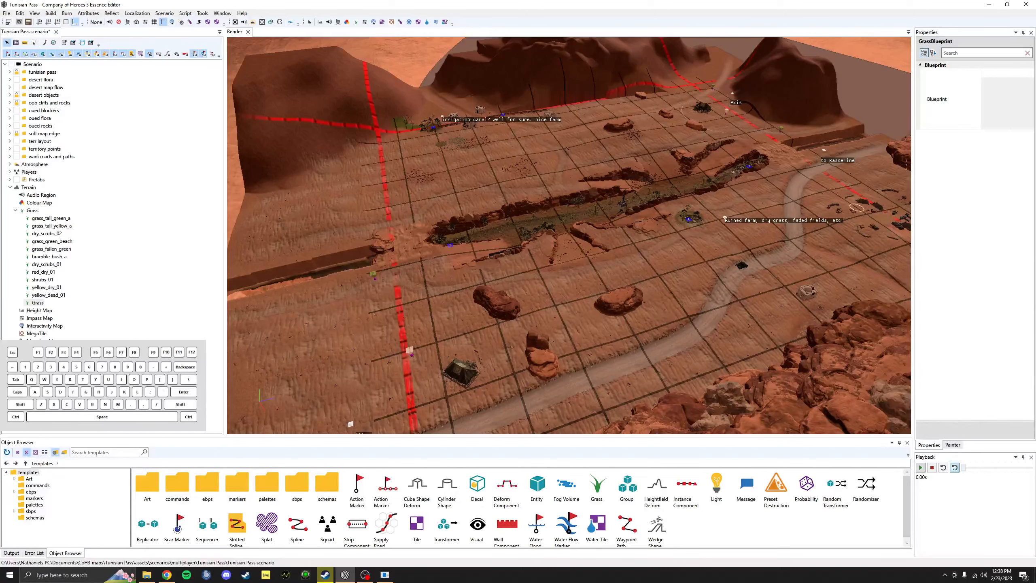
pyautogui.click(38, 303)
# Step: Browse the new grass entry's Blueprint, cancel the file dialog, and remove the entry
pyautogui.rightClick(36, 212)
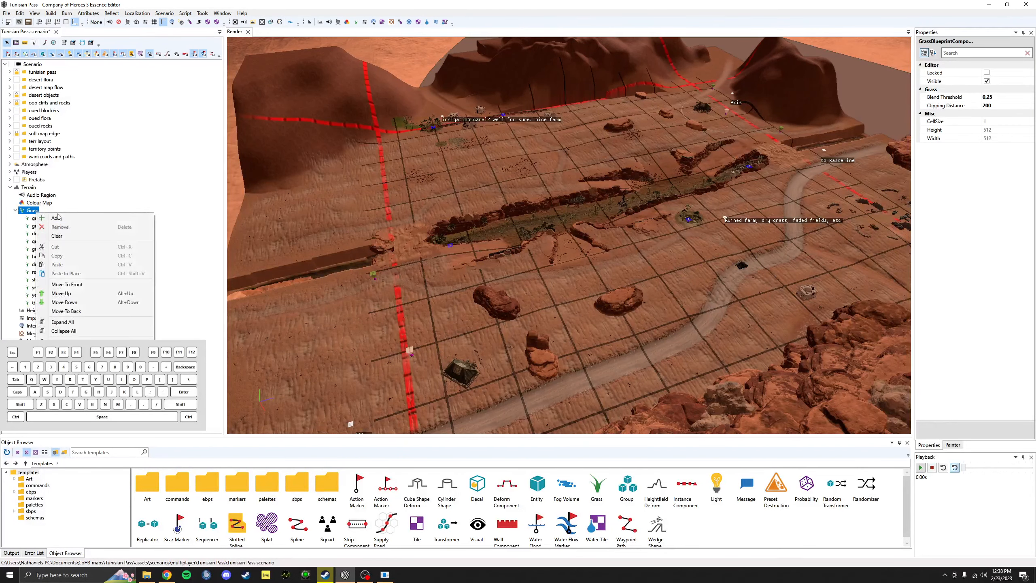
pyautogui.click(170, 308)
pyautogui.click(38, 302)
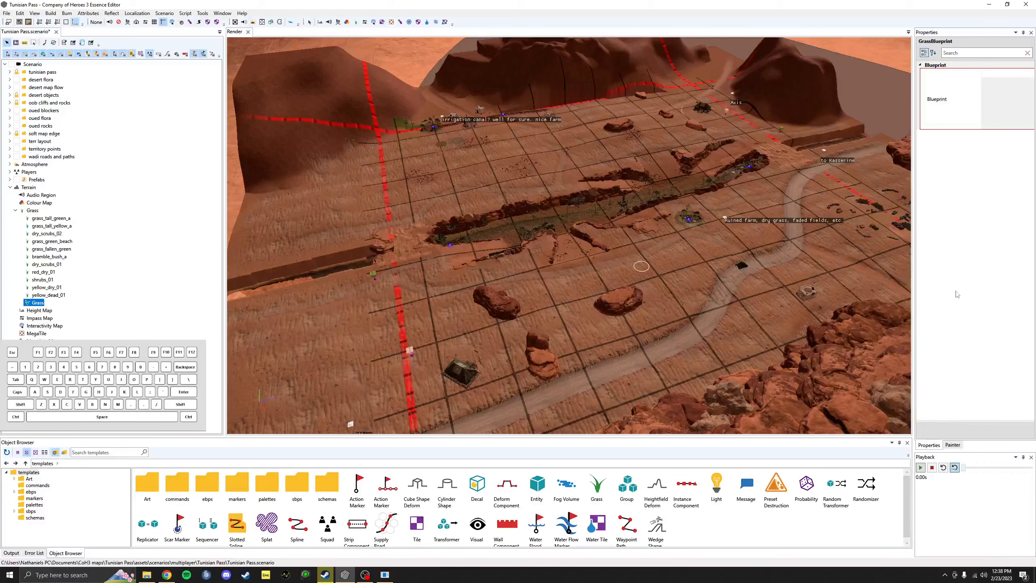
pyautogui.click(932, 447)
pyautogui.click(1005, 97)
pyautogui.click(1026, 81)
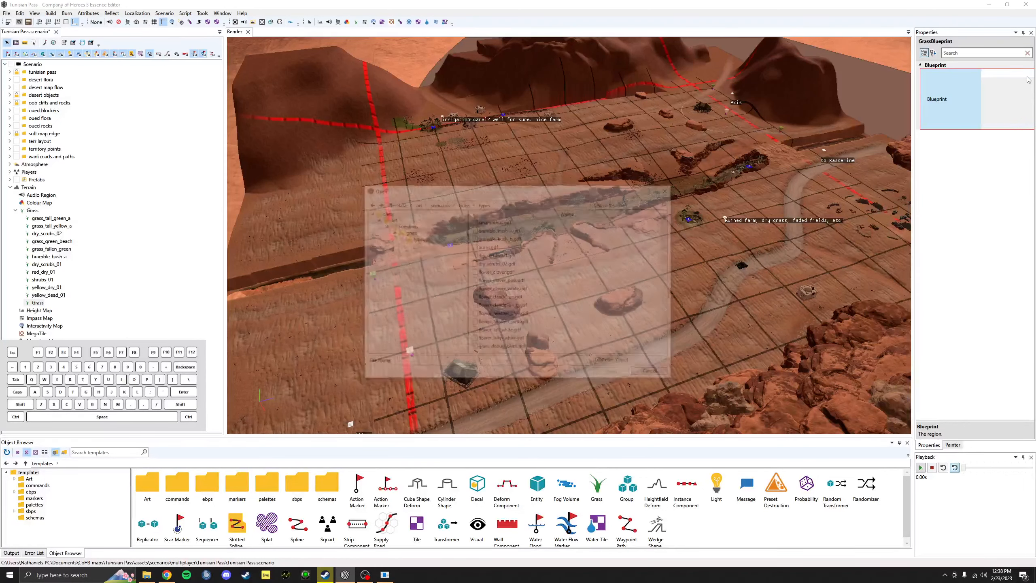
pyautogui.scroll(-3, 496, 240)
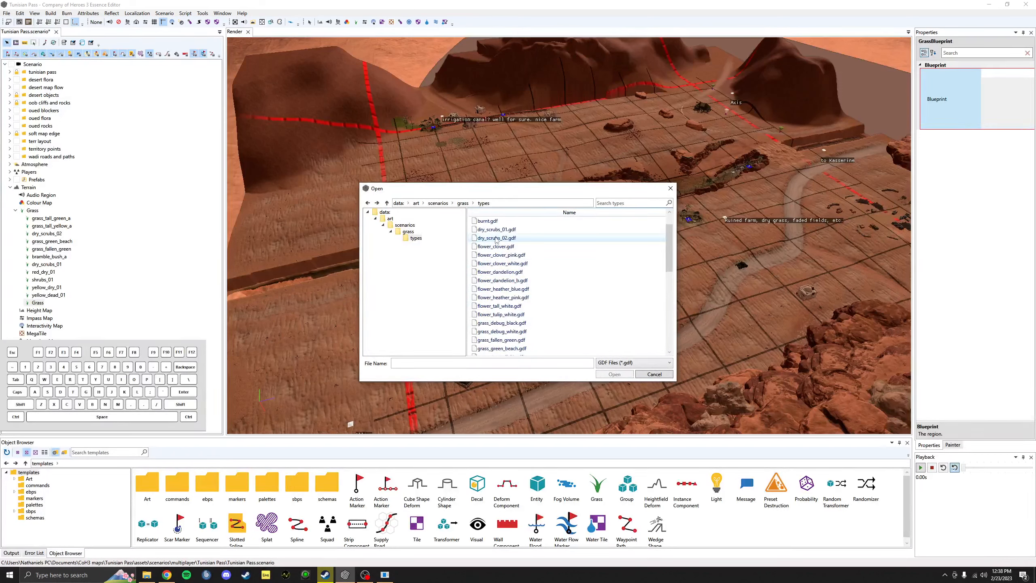
pyautogui.scroll(-6, 496, 240)
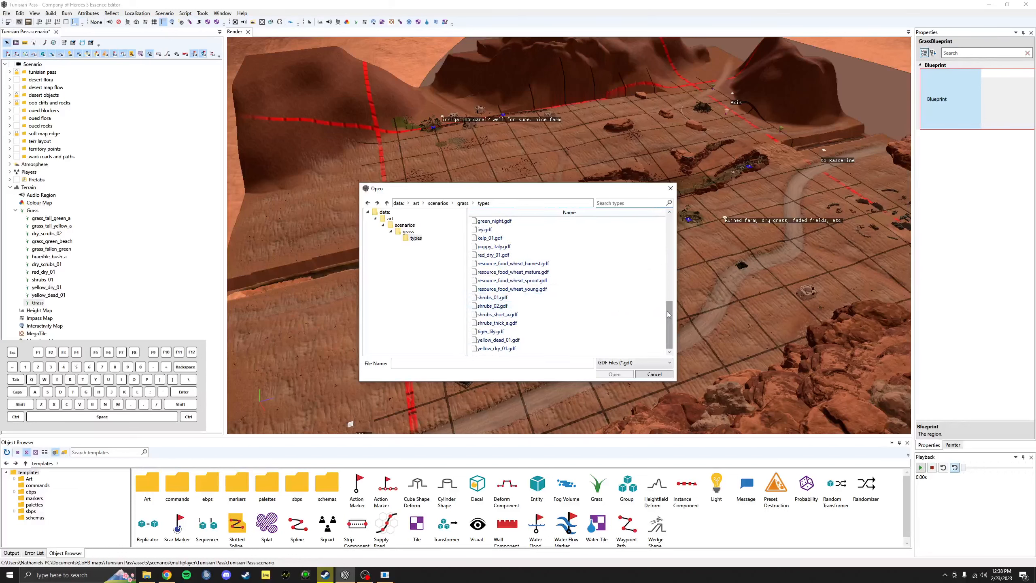
pyautogui.moveTo(670, 316); pyautogui.dragTo(670, 229)
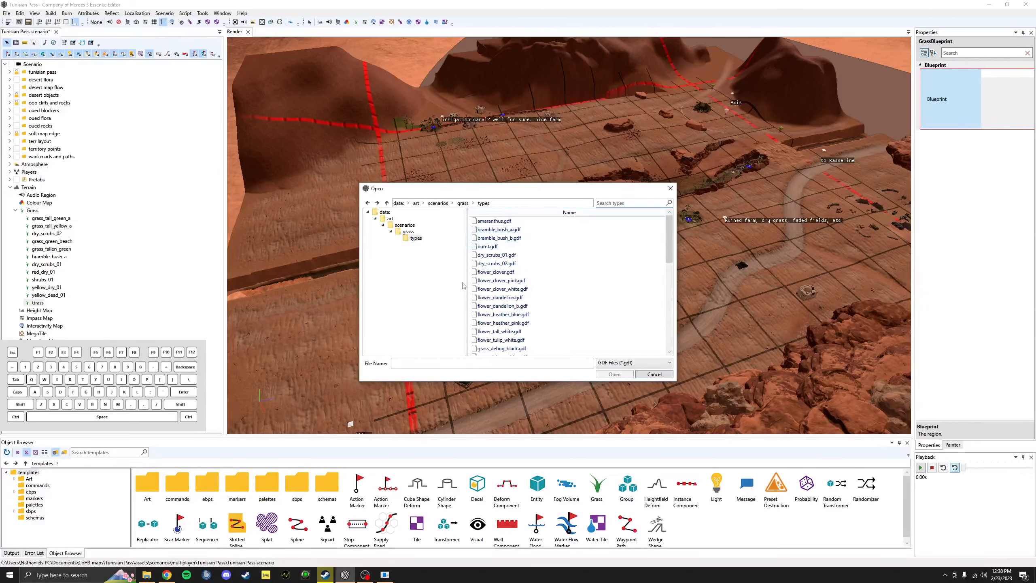
pyautogui.click(654, 374)
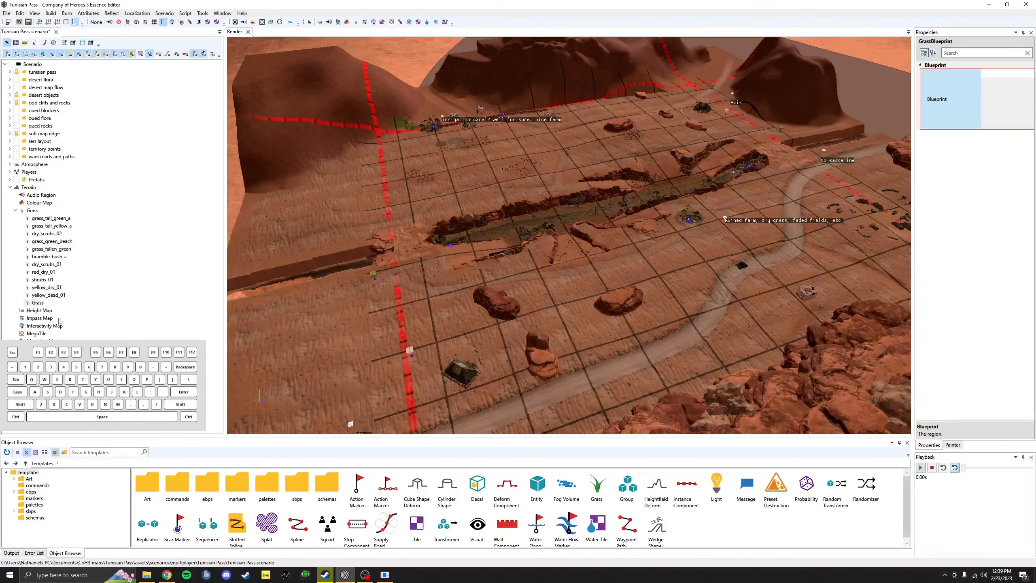
pyautogui.rightClick(37, 303)
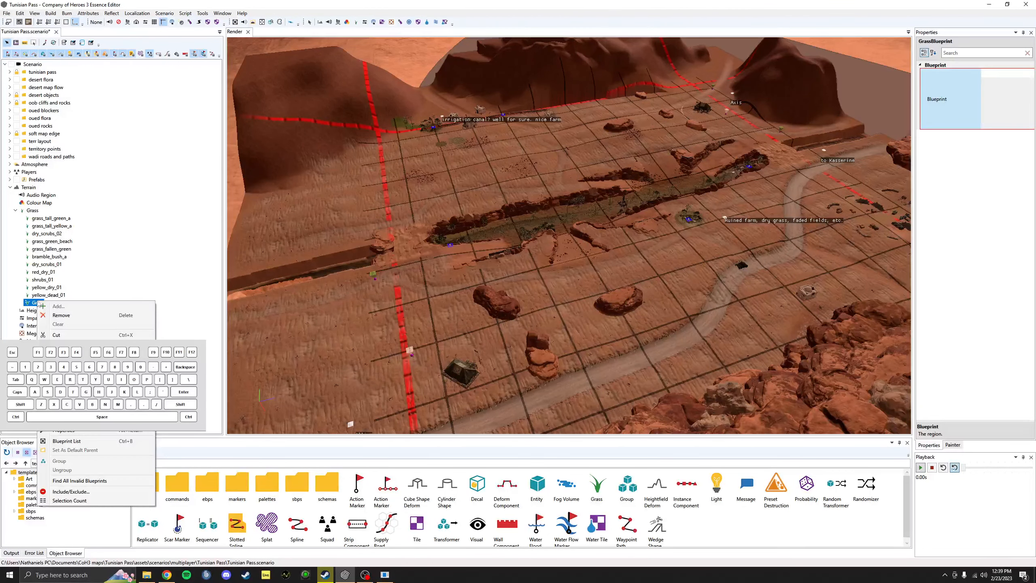
pyautogui.click(62, 318)
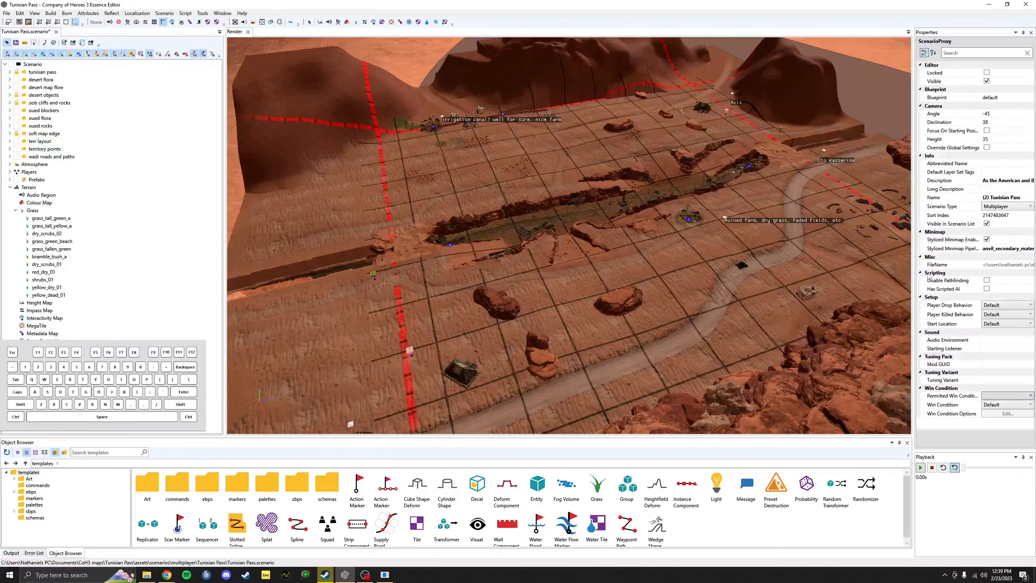
# Step: Collapse Grass and switch from the Height Map to the Impass Map overlay
pyautogui.click(16, 210)
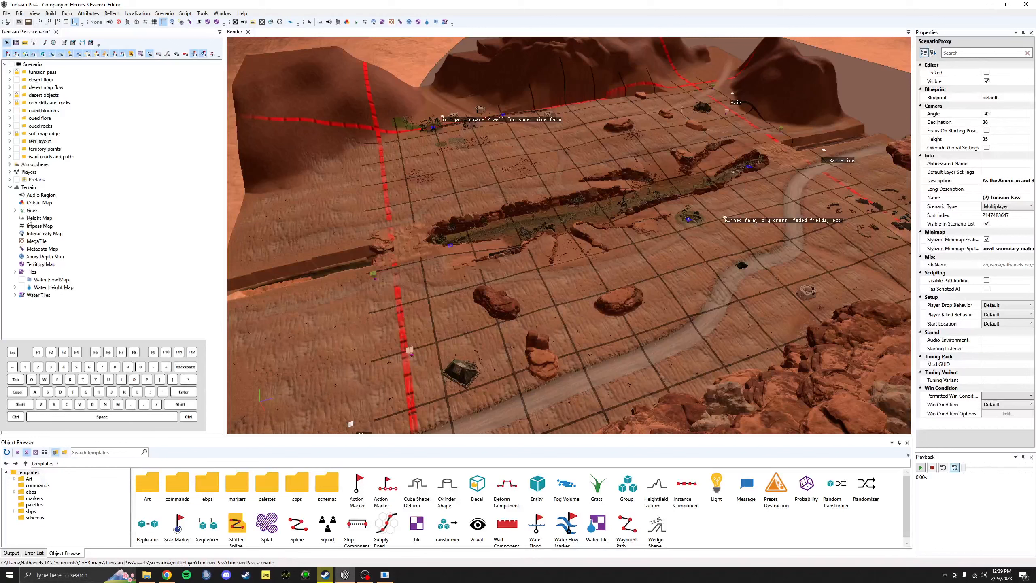
pyautogui.click(37, 218)
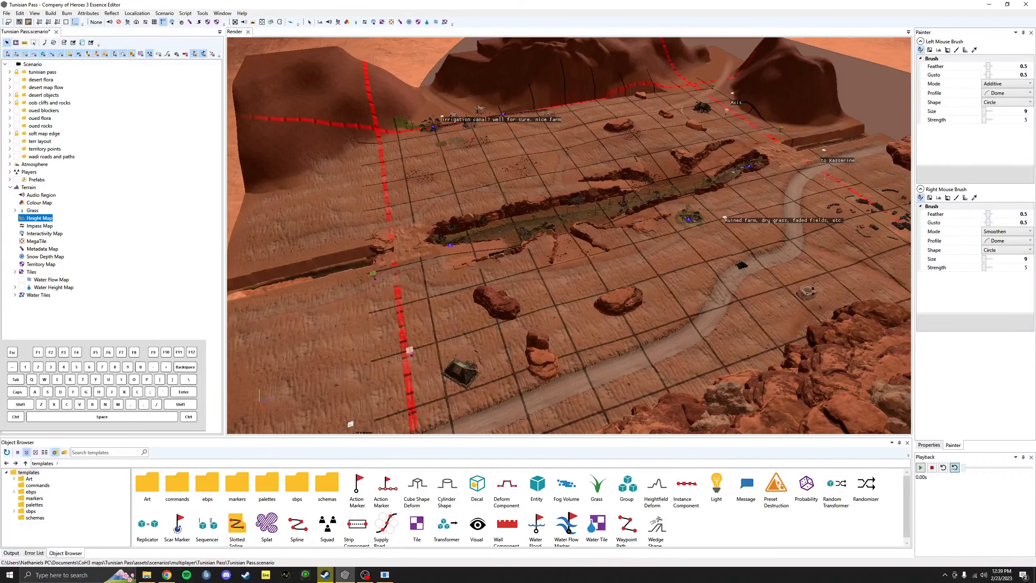
pyautogui.click(34, 226)
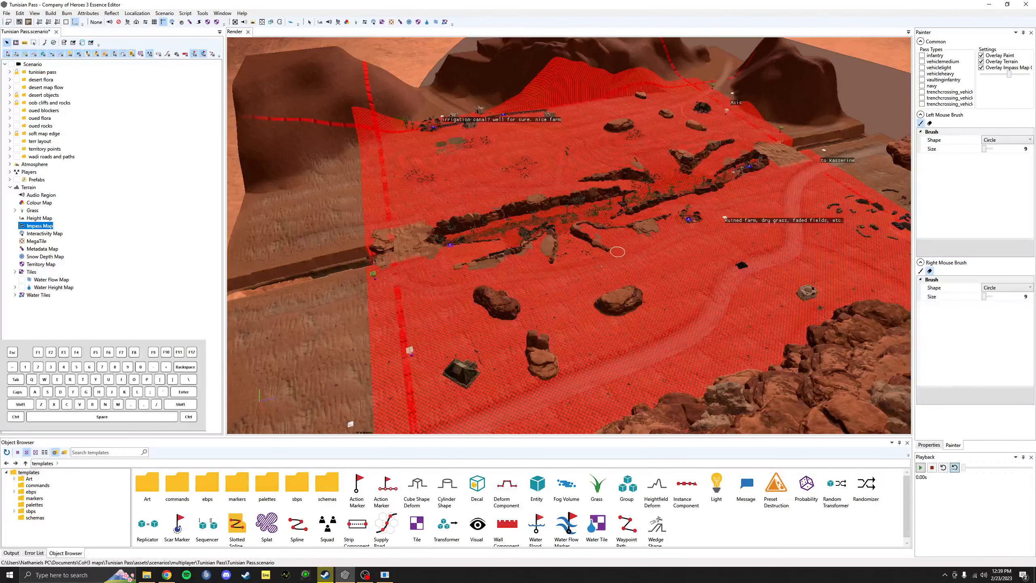
pyautogui.click(578, 288)
# Step: Undo the impass paint stroke and the grass entry removal from the Edit menu
pyautogui.click(23, 14)
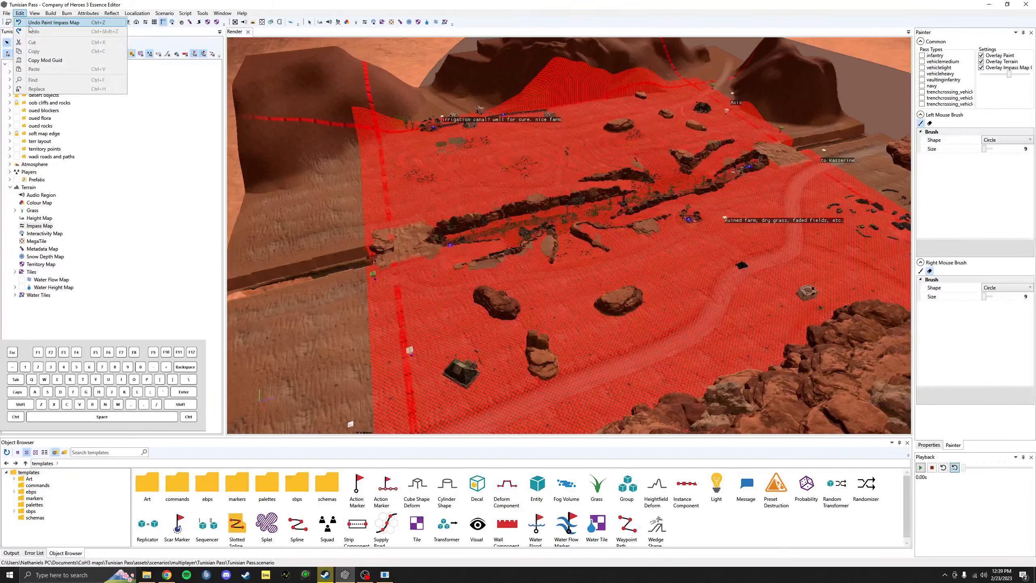
pyautogui.click(29, 23)
pyautogui.click(20, 13)
pyautogui.click(28, 22)
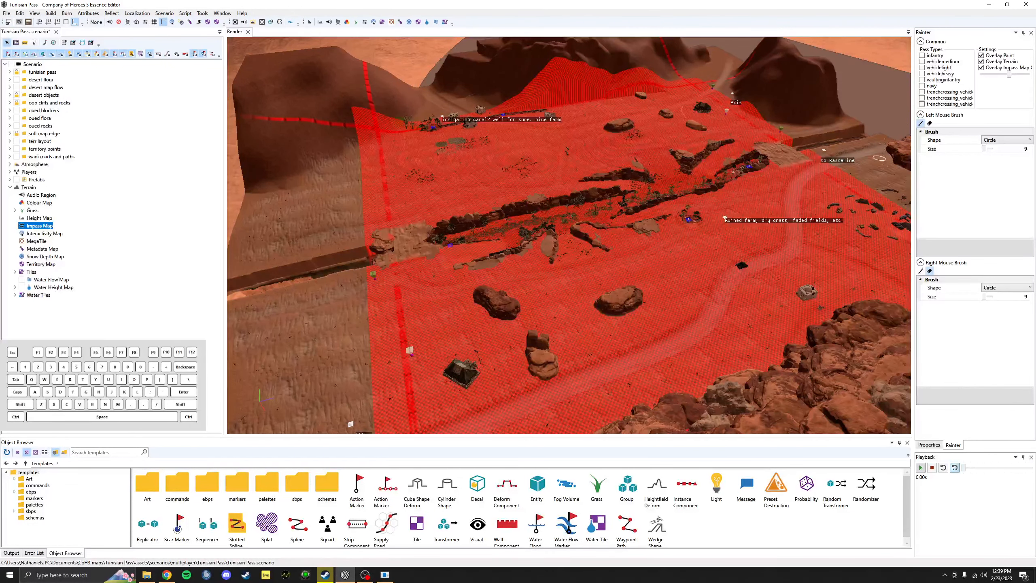
# Step: Show infantry and vehiclelight passability, paint and erase a test strip by the central rock, then show the Interactivity Map
pyautogui.click(922, 55)
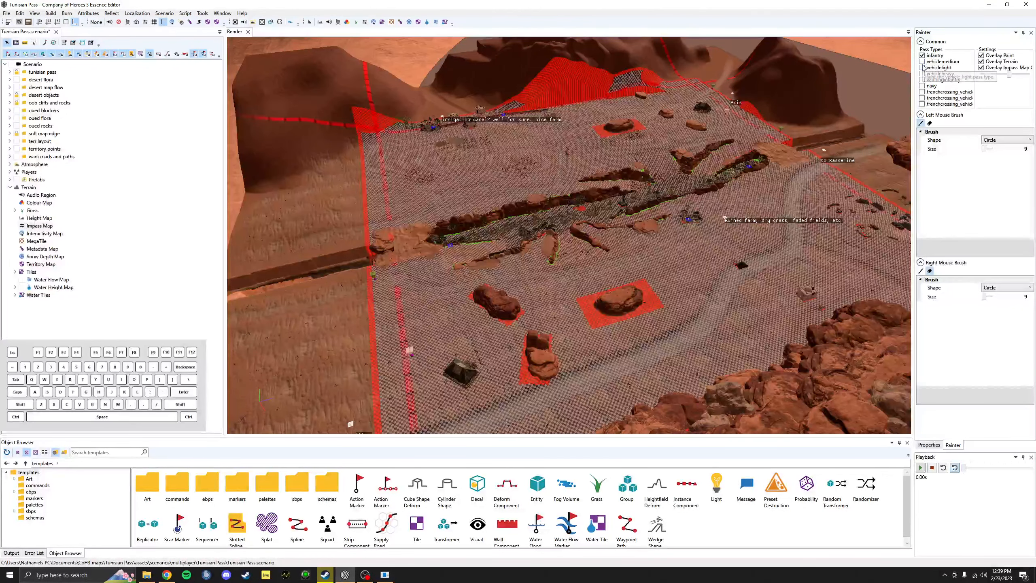
pyautogui.click(922, 69)
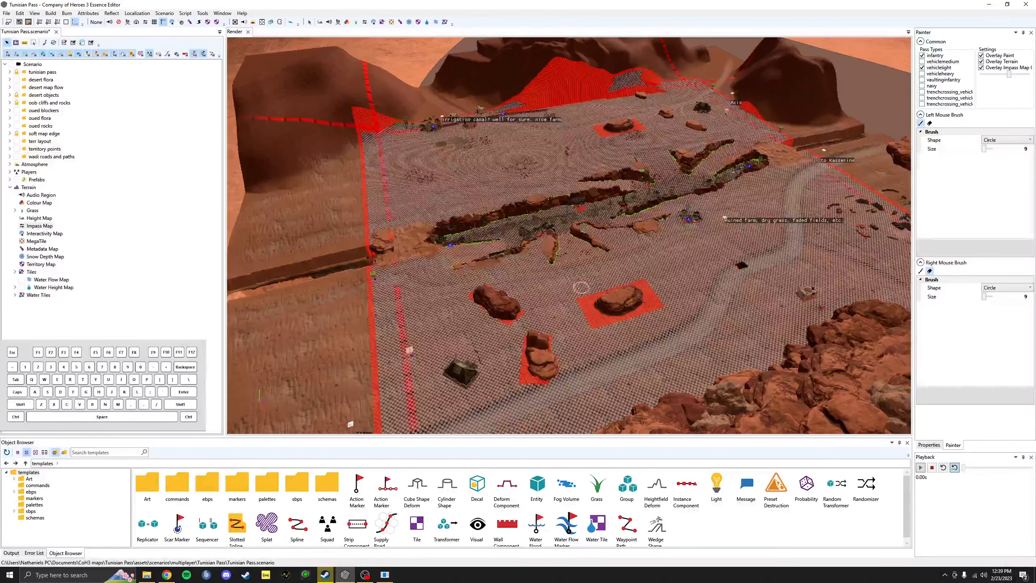
pyautogui.moveTo(578, 288)
pyautogui.mouseDown()
pyautogui.moveTo(620, 284)
pyautogui.moveTo(618, 296)
pyautogui.mouseUp()
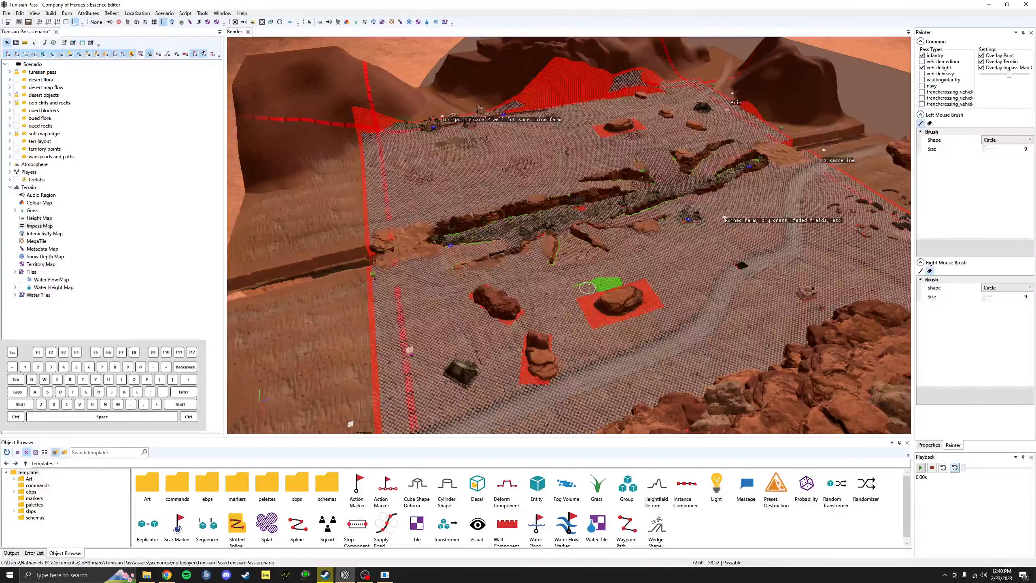
pyautogui.moveTo(587, 287)
pyautogui.mouseDown(button='right')
pyautogui.moveTo(619, 280)
pyautogui.moveTo(561, 292)
pyautogui.moveTo(590, 294)
pyautogui.mouseUp(button='right')
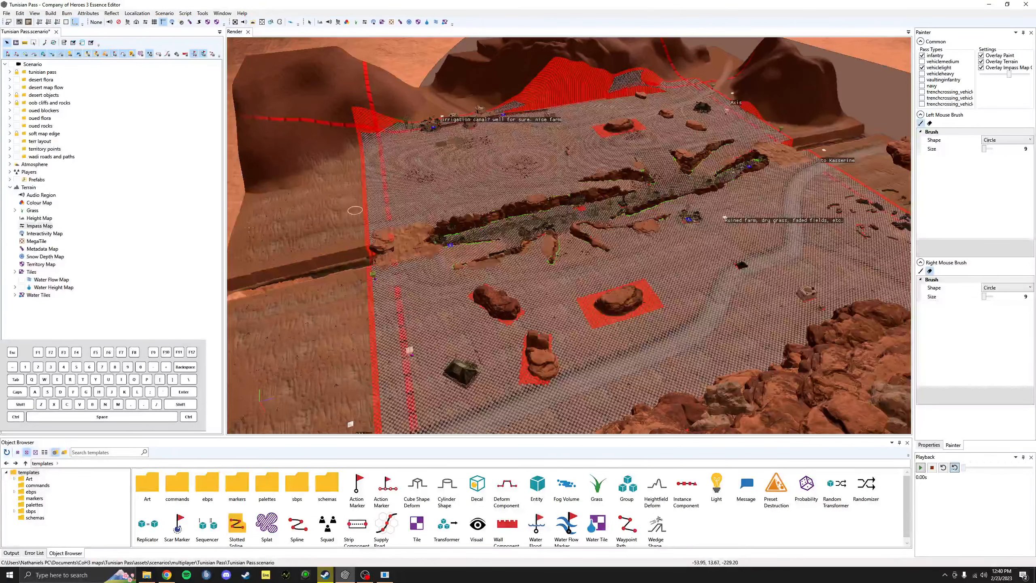
pyautogui.click(48, 235)
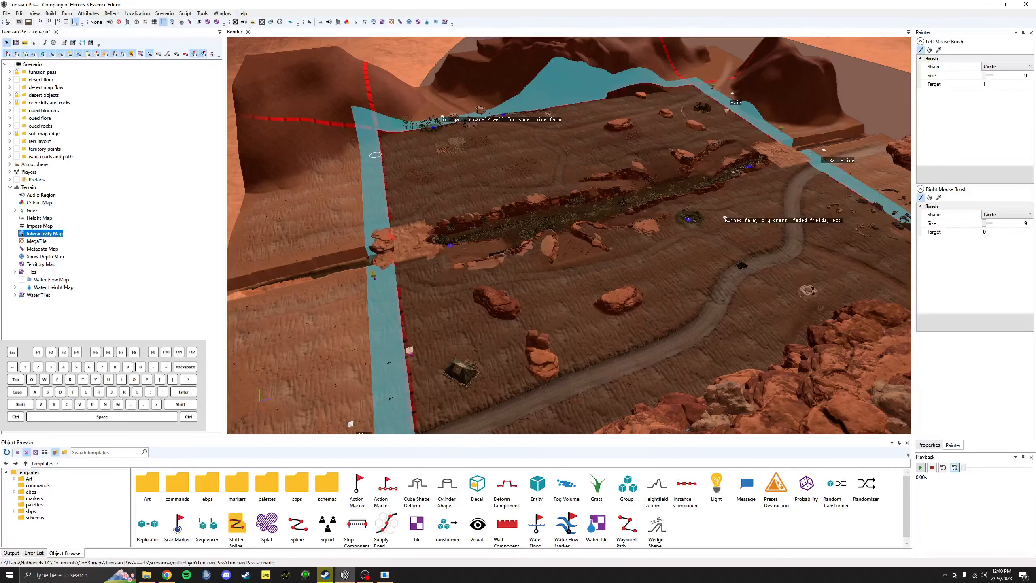
# Step: Paint a straight interactivity stripe across the map, then undo it
pyautogui.press('shift')
pyautogui.keyDown('shift'); pyautogui.moveTo(411, 166); pyautogui.dragTo(629, 135); pyautogui.keyUp('shift')
pyautogui.moveTo(694, 189)
pyautogui.keyDown('shift'); pyautogui.mouseDown()
pyautogui.moveTo(662, 186)
pyautogui.moveTo(689, 180)
pyautogui.moveTo(543, 206)
pyautogui.moveTo(615, 179)
pyautogui.moveTo(577, 199)
pyautogui.moveTo(581, 187)
pyautogui.moveTo(616, 174)
pyautogui.moveTo(575, 173)
pyautogui.moveTo(620, 156)
pyautogui.mouseUp(); pyautogui.keyUp('shift')
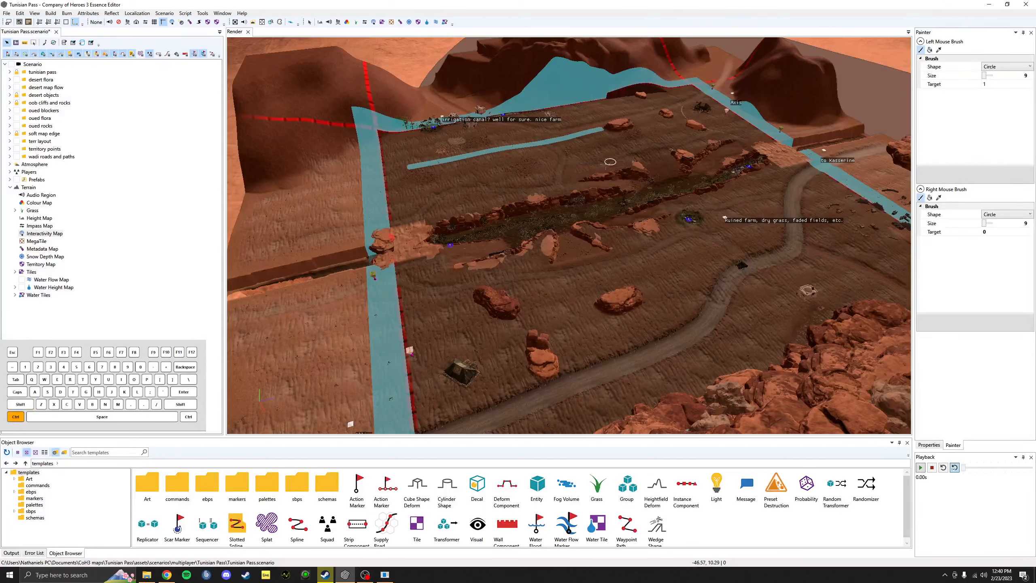
pyautogui.hotkey('ctrl', 'z')
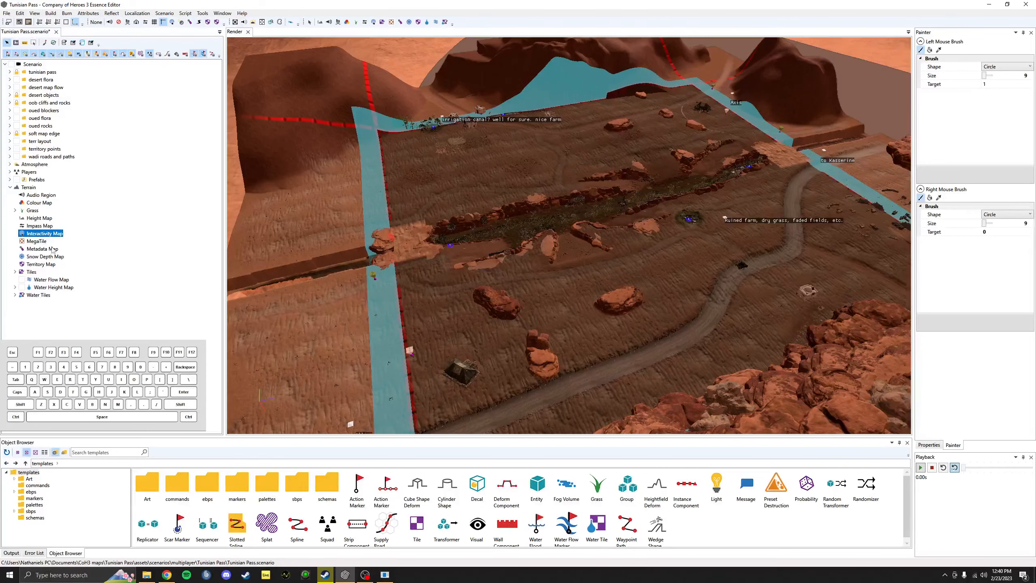
# Step: Inspect the MegaTile settings and browse for a blueprint file, cancelling without a change
pyautogui.click(37, 241)
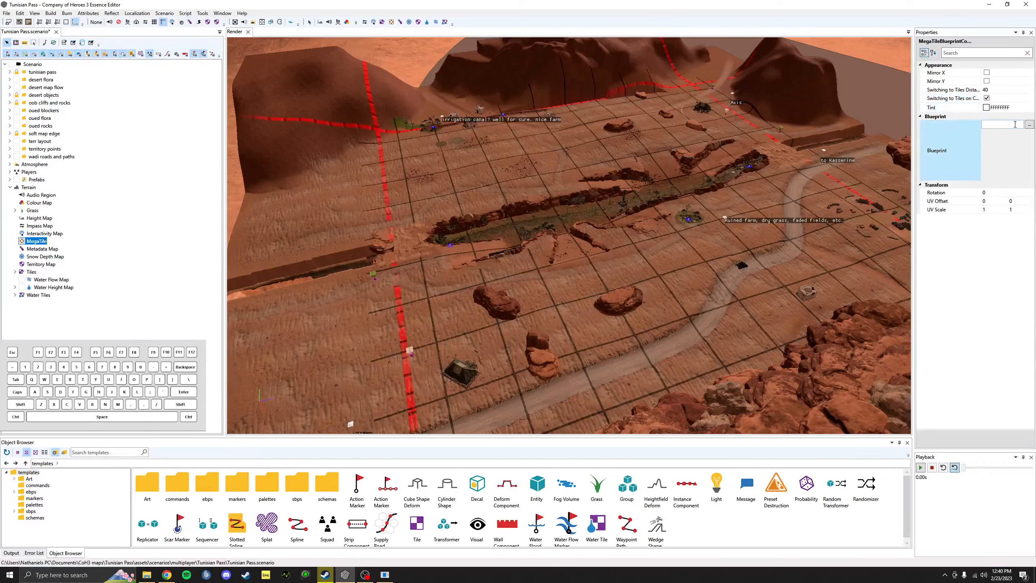
pyautogui.click(1028, 126)
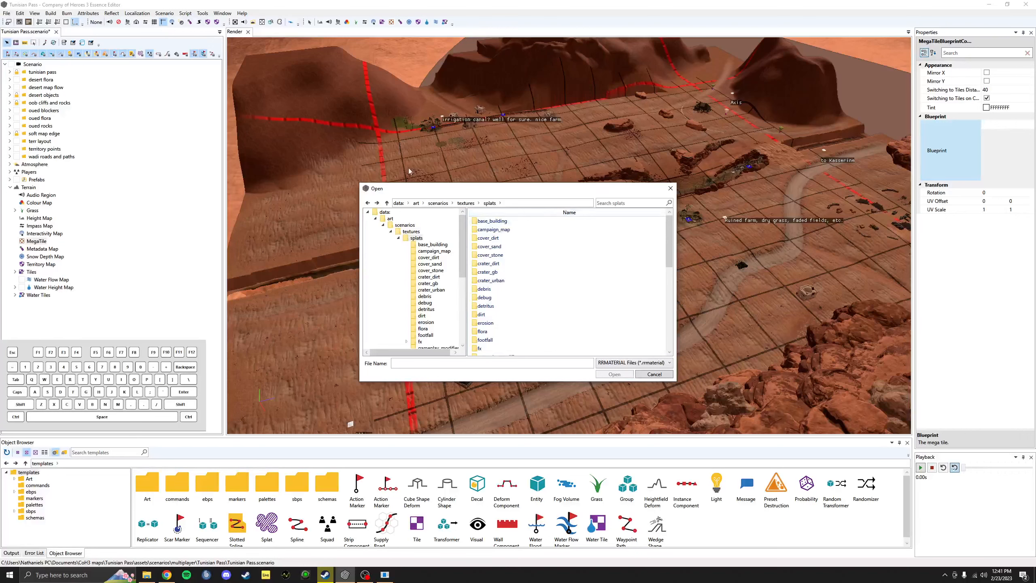
pyautogui.click(655, 375)
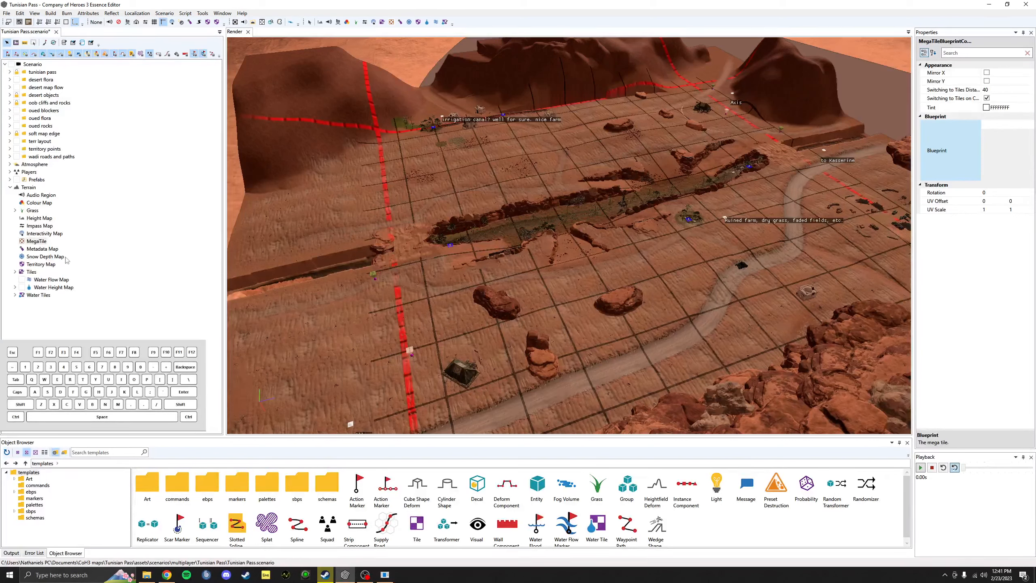
# Step: Browse splats > cover_sand for a blueprint again, cancel, and show the Terrain Tiles list
pyautogui.click(31, 271)
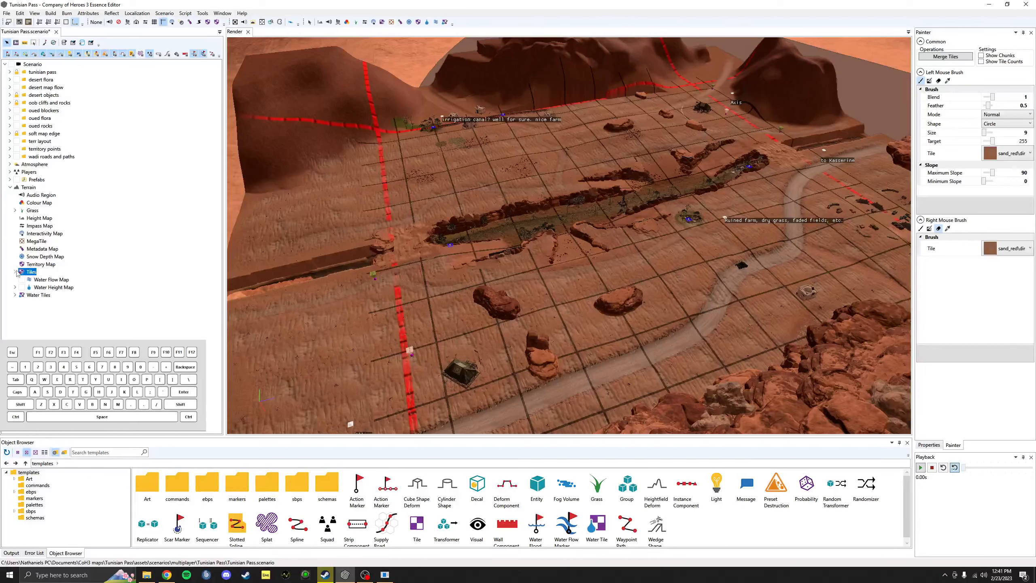
pyautogui.click(37, 241)
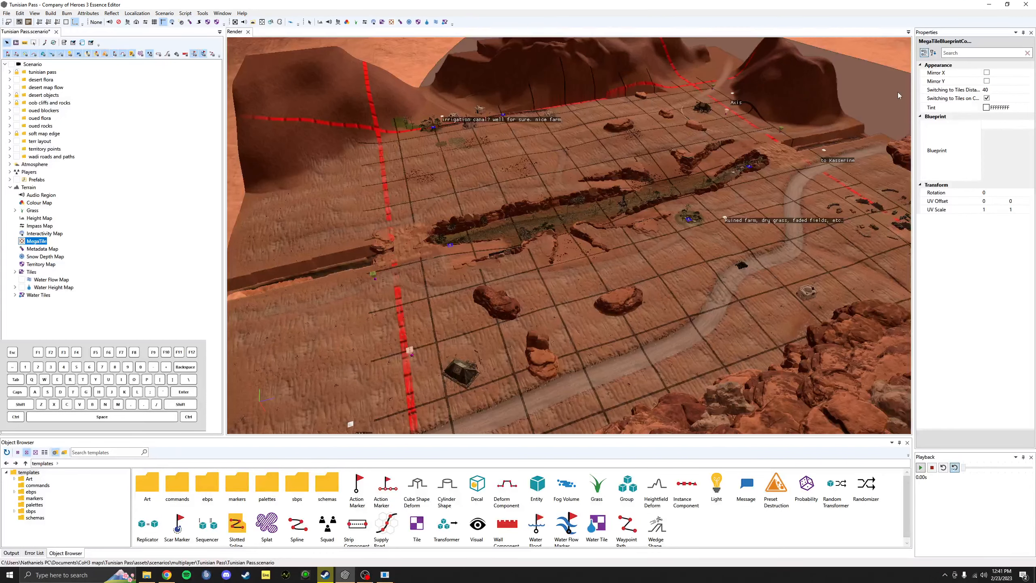
pyautogui.click(1027, 119)
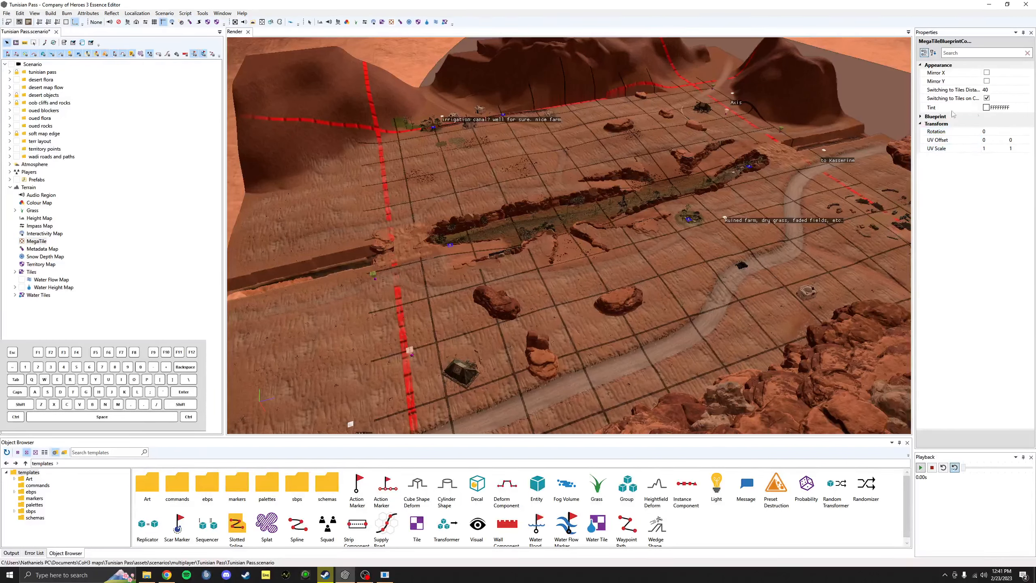
pyautogui.click(933, 118)
pyautogui.click(999, 132)
pyautogui.click(1029, 124)
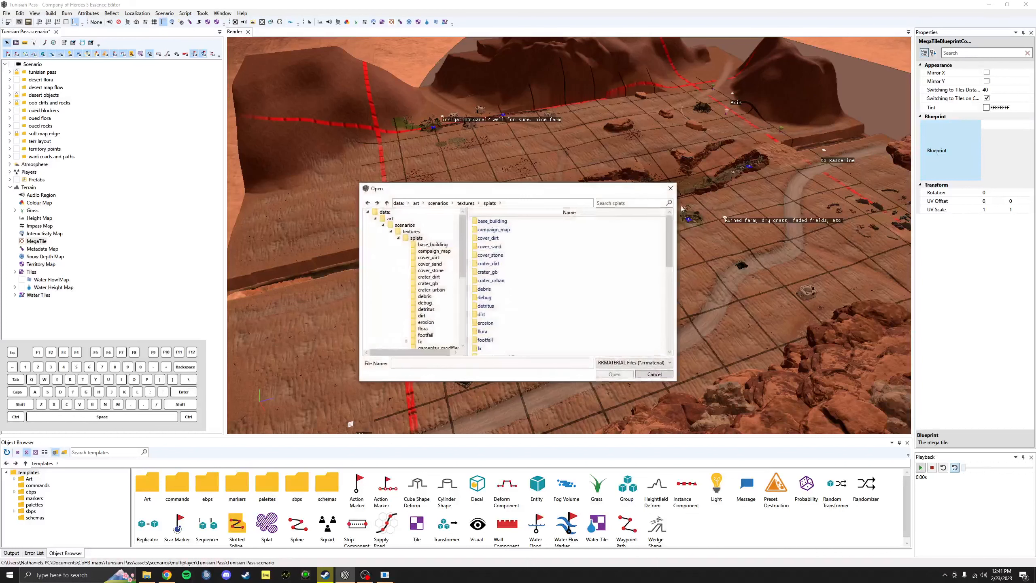
pyautogui.doubleClick(507, 247)
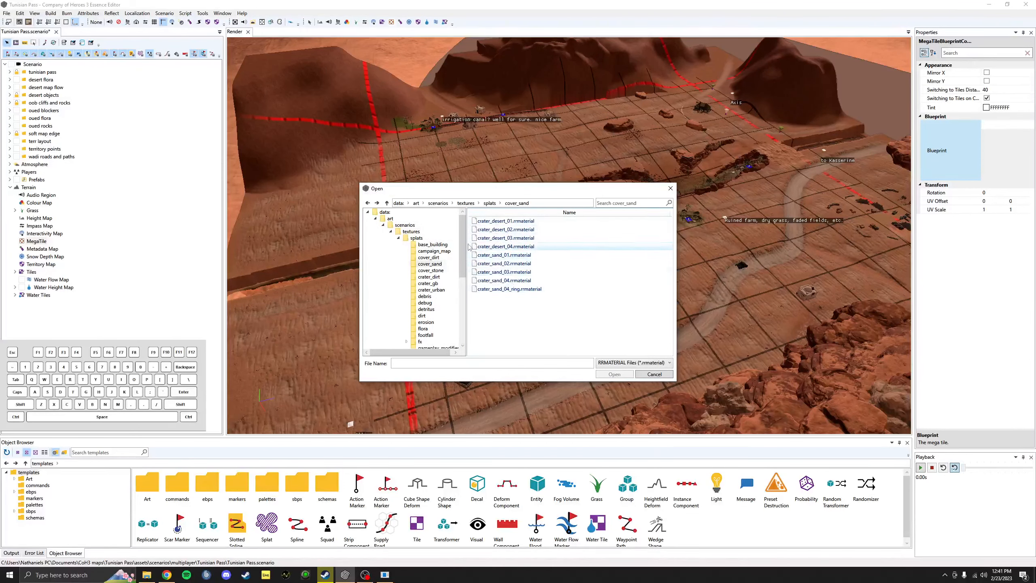
pyautogui.click(387, 203)
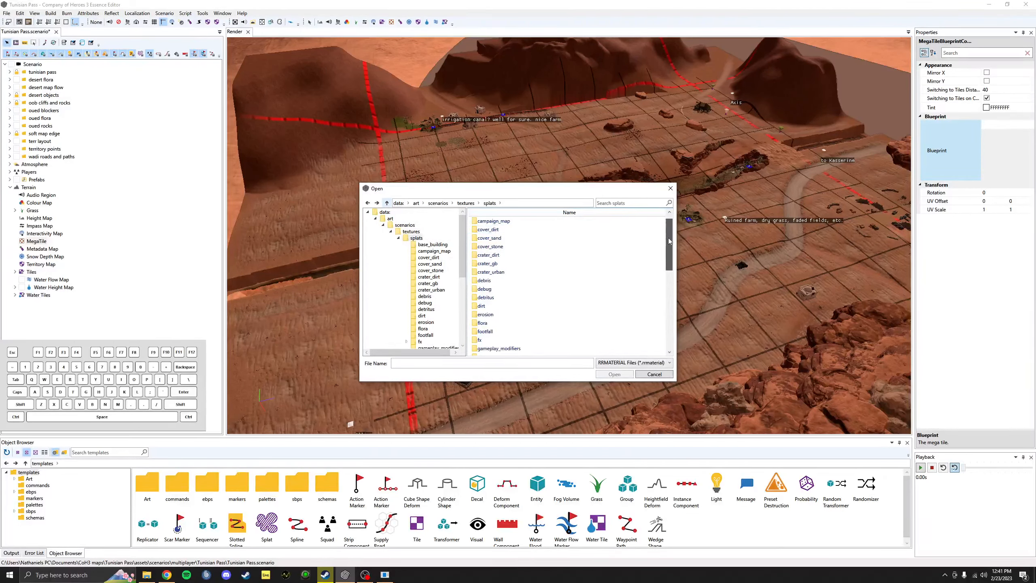
pyautogui.moveTo(669, 236); pyautogui.dragTo(681, 283)
pyautogui.click(655, 374)
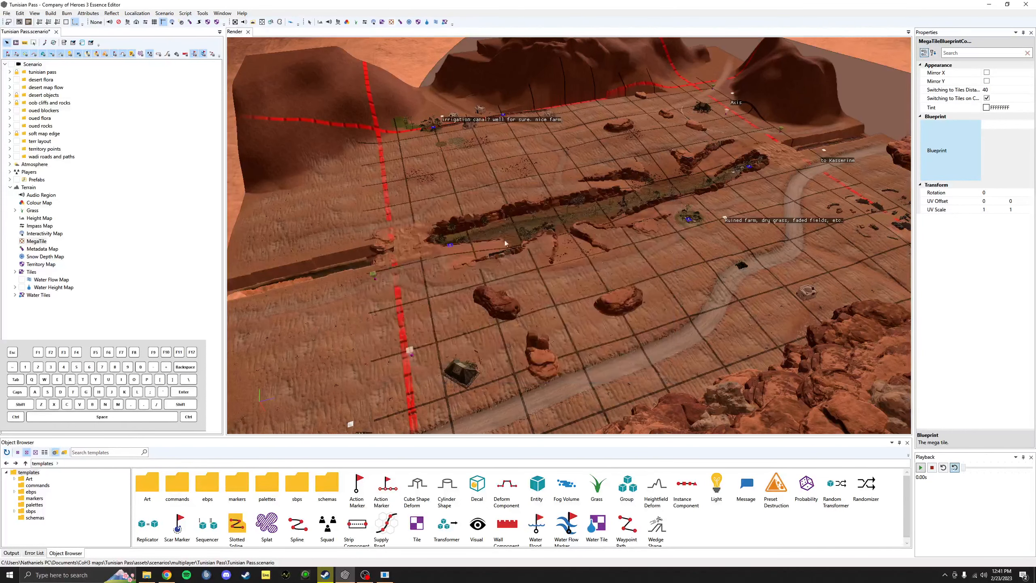
pyautogui.click(31, 272)
pyautogui.click(15, 273)
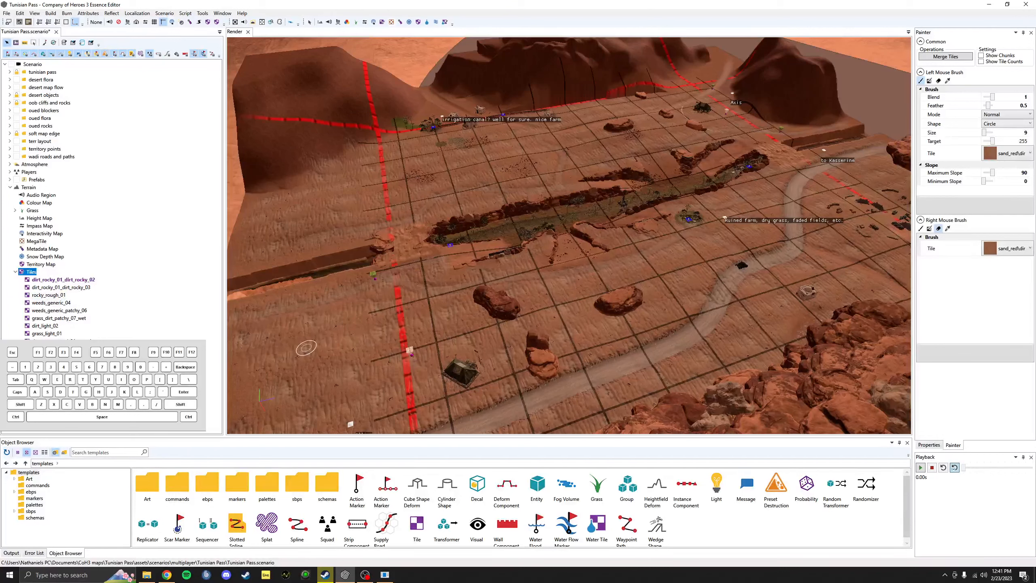
# Step: Collapse Tiles, check the Metadata Map layers and Snow Depth Map, then show the Territory Map overlay
pyautogui.click(15, 274)
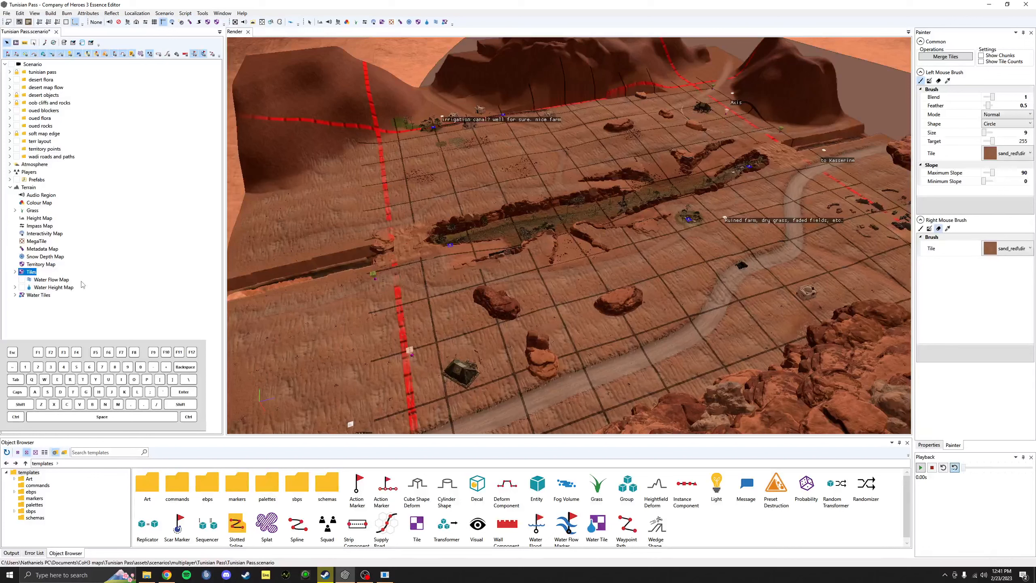
pyautogui.click(44, 249)
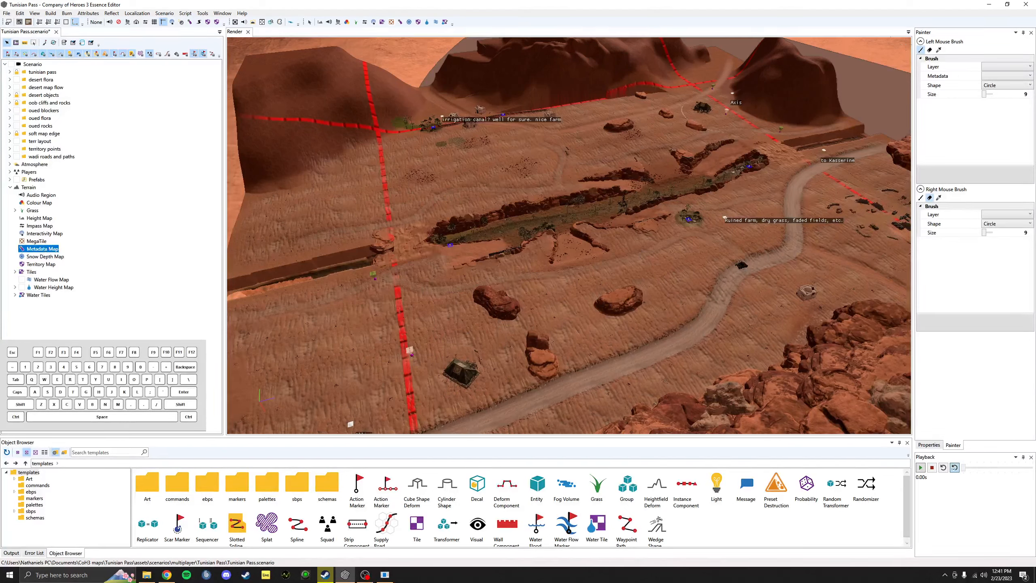
pyautogui.click(1011, 65)
pyautogui.click(1011, 65)
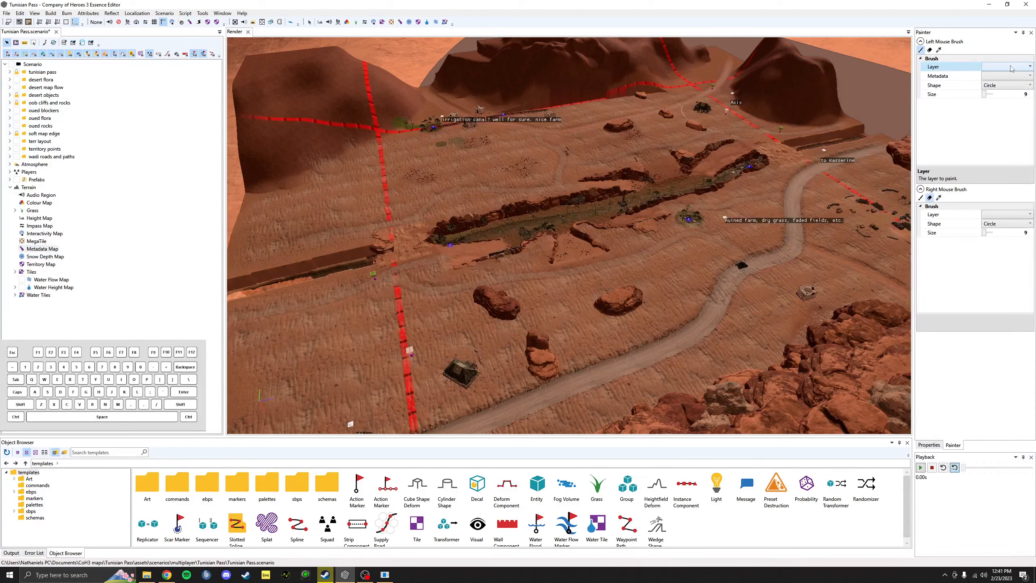
pyautogui.click(50, 259)
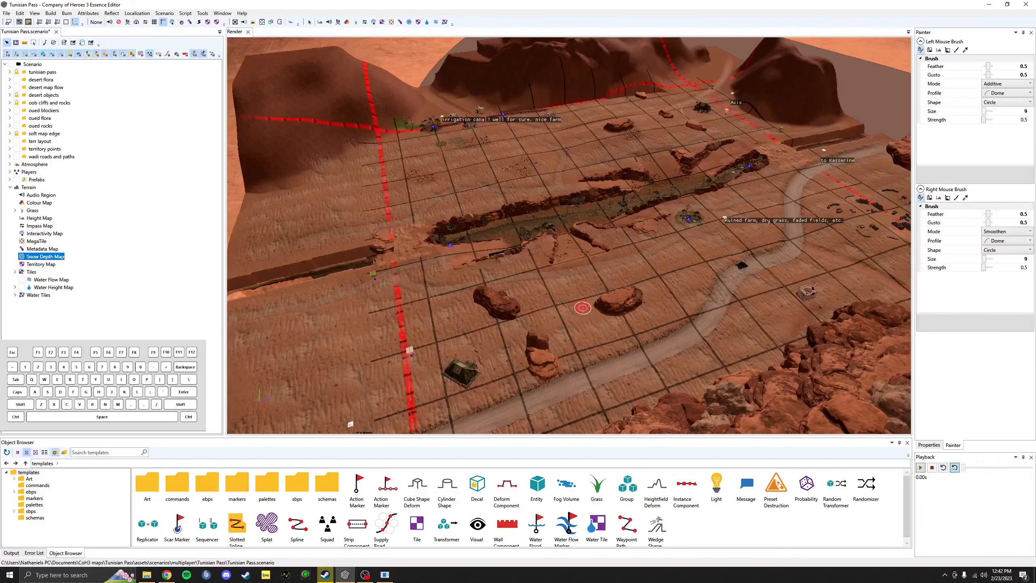
pyautogui.click(43, 264)
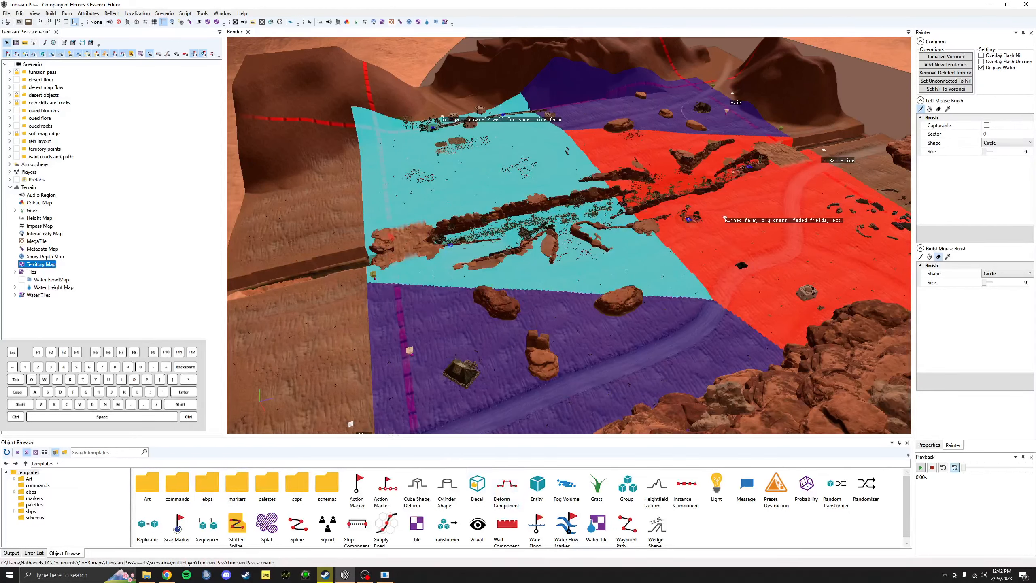
# Step: Toggle Display Water off and on while inspecting the canal and the purple territory
pyautogui.click(948, 58)
pyautogui.click(981, 67)
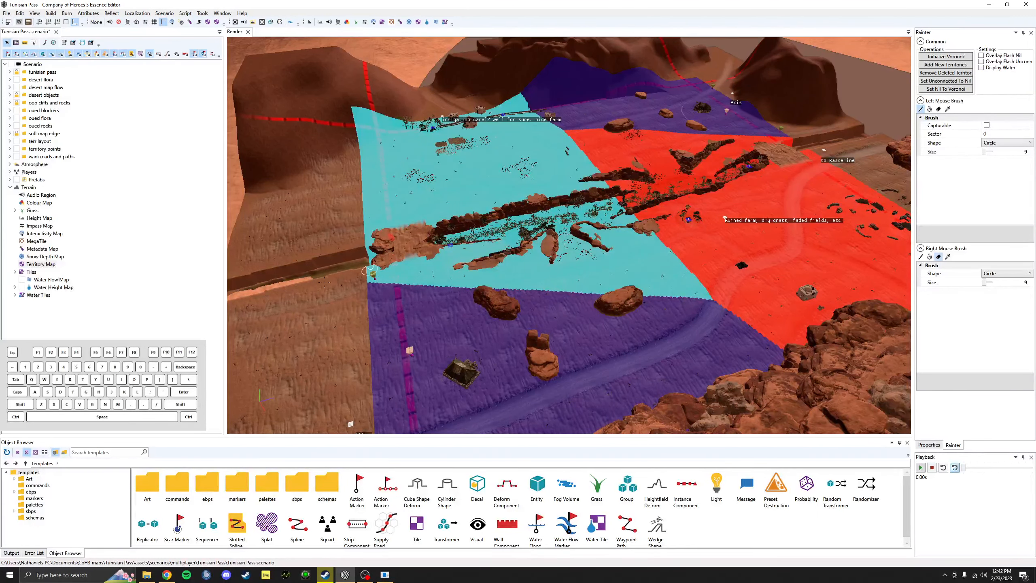
pyautogui.moveTo(358, 268); pyautogui.dragTo(454, 249, button='middle')
pyautogui.scroll(6, 454, 253)
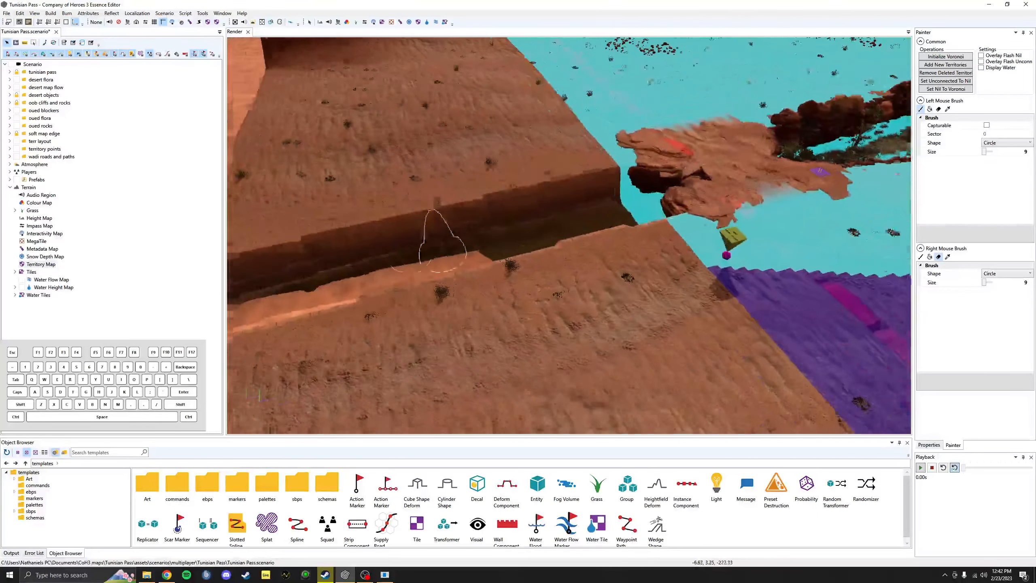
pyautogui.scroll(5, 454, 253)
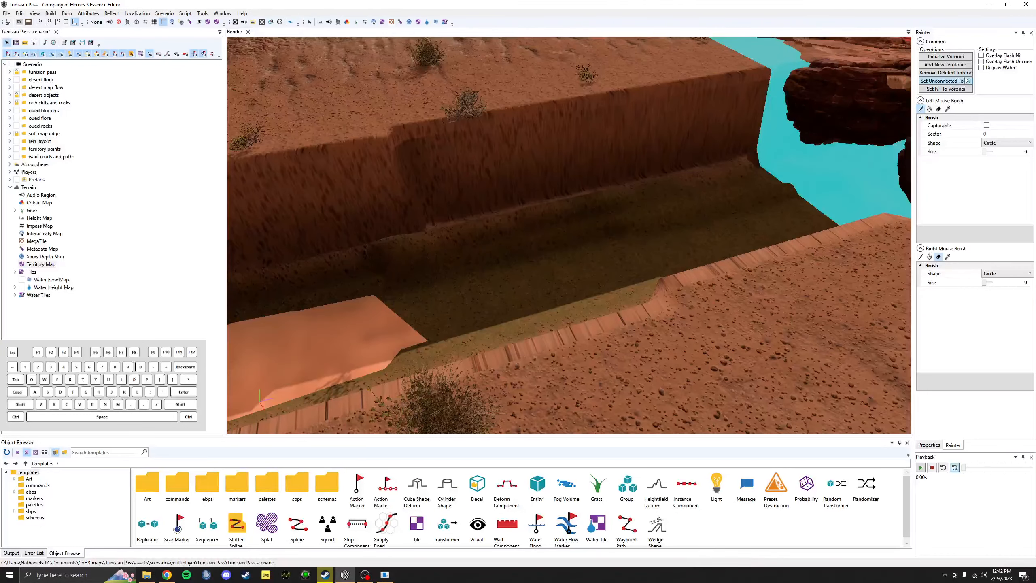
pyautogui.click(982, 69)
pyautogui.scroll(-5, 797, 309)
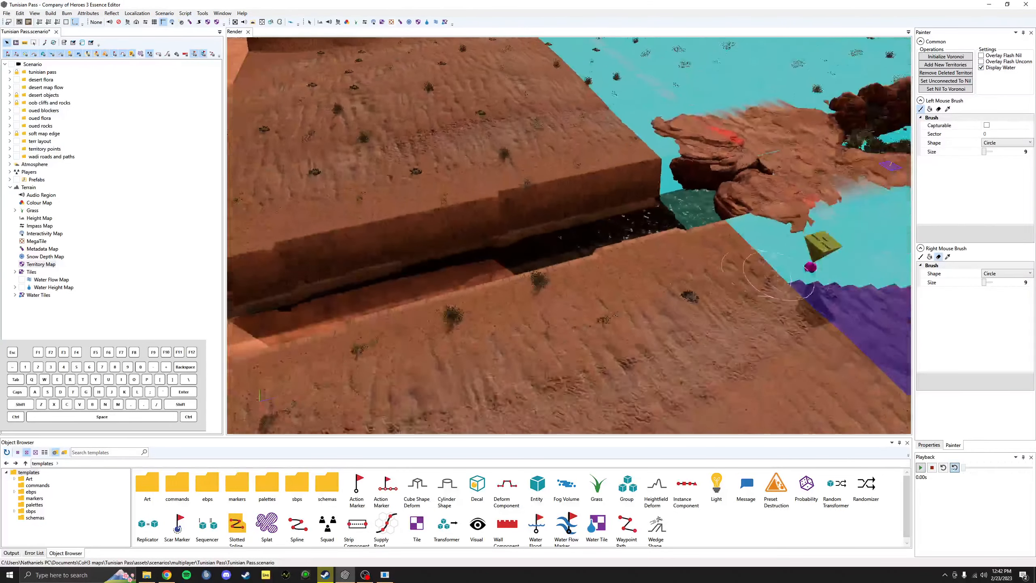
pyautogui.moveTo(828, 282); pyautogui.dragTo(591, 244, button='middle')
pyautogui.scroll(-6, 765, 279)
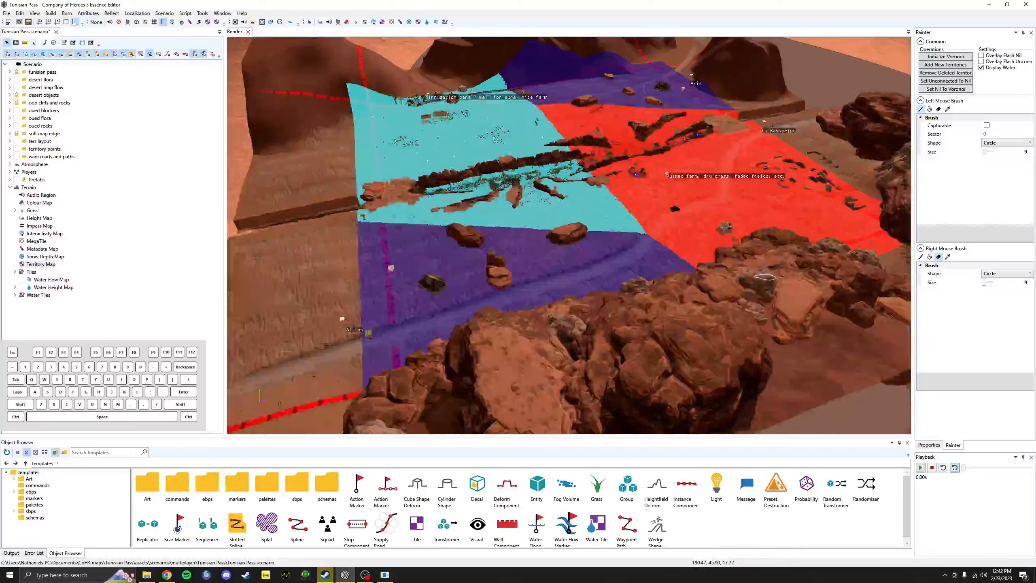
pyautogui.scroll(1, 765, 282)
pyautogui.scroll(3, 764, 281)
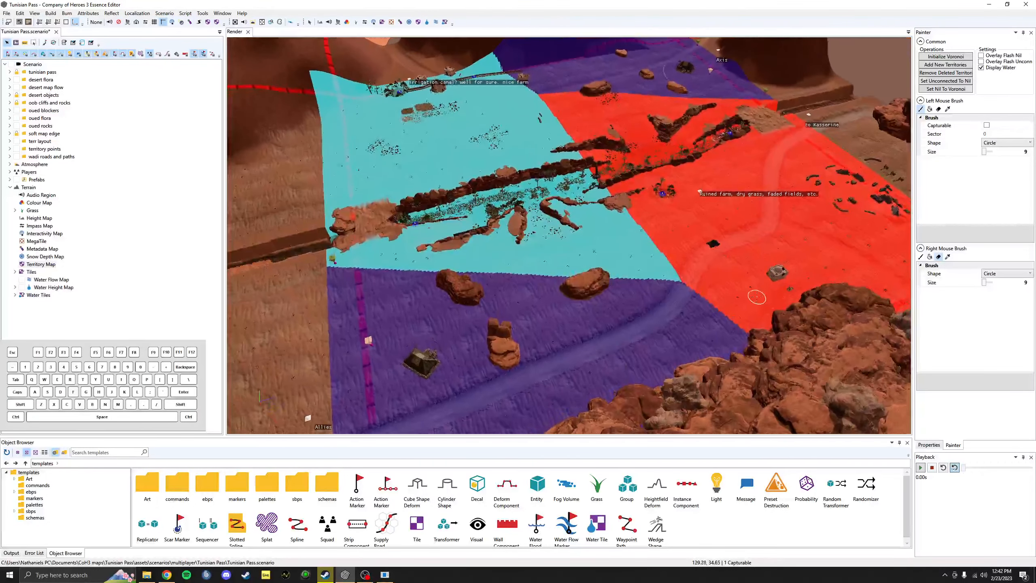
pyautogui.scroll(2, 759, 300)
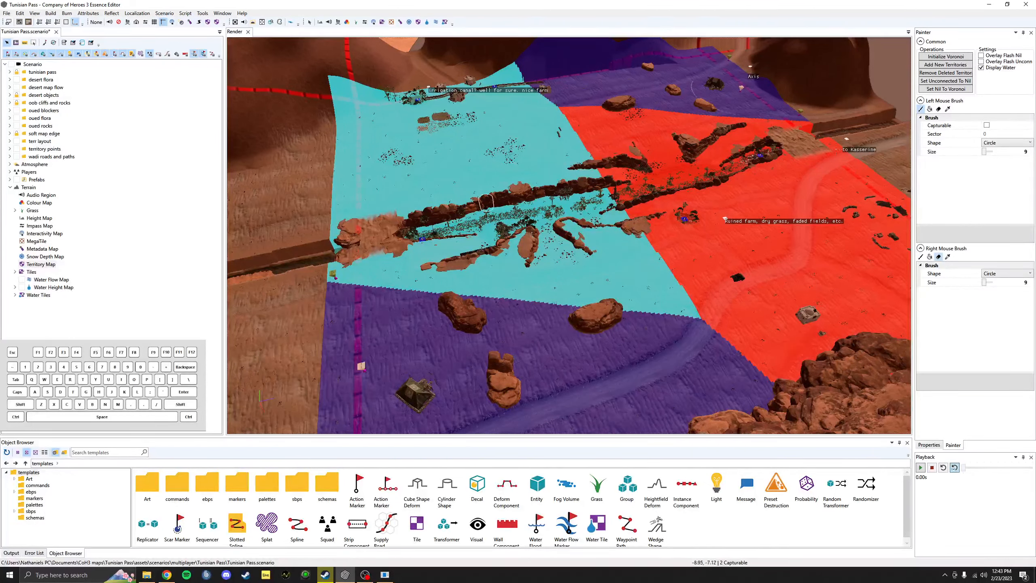
# Step: Hide the canal water again and turn on Overlay Flash Unconn
pyautogui.click(981, 68)
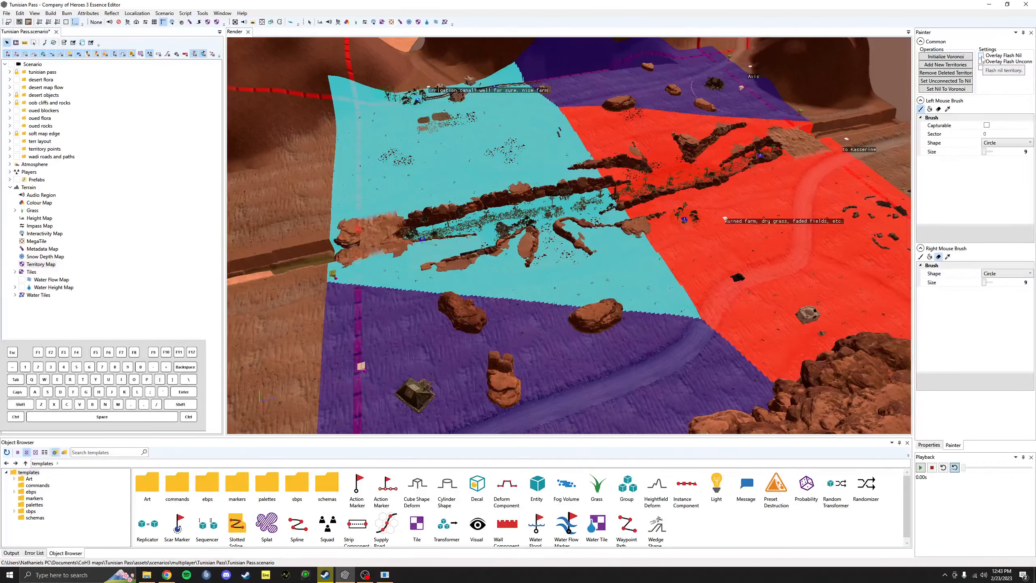
pyautogui.click(981, 62)
pyautogui.scroll(4, 816, 147)
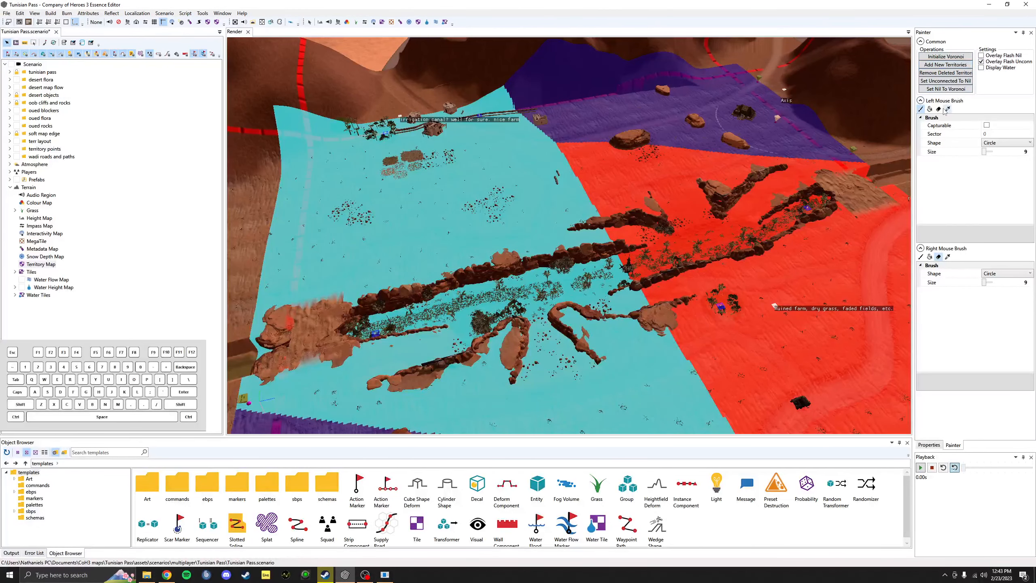
pyautogui.click(948, 110)
pyautogui.click(579, 192)
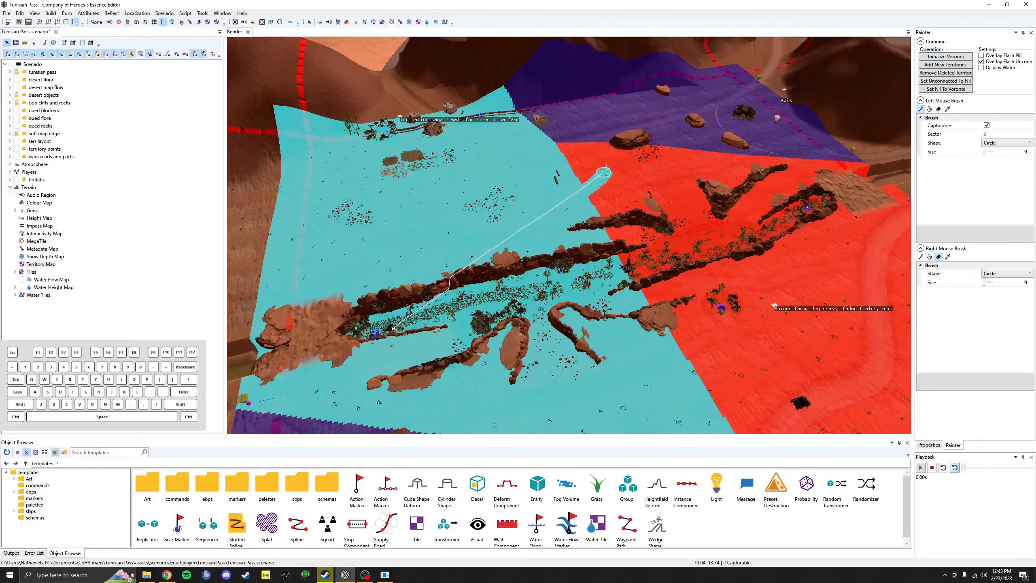
pyautogui.moveTo(603, 173)
pyautogui.mouseDown()
pyautogui.moveTo(624, 144)
pyautogui.moveTo(607, 175)
pyautogui.mouseUp()
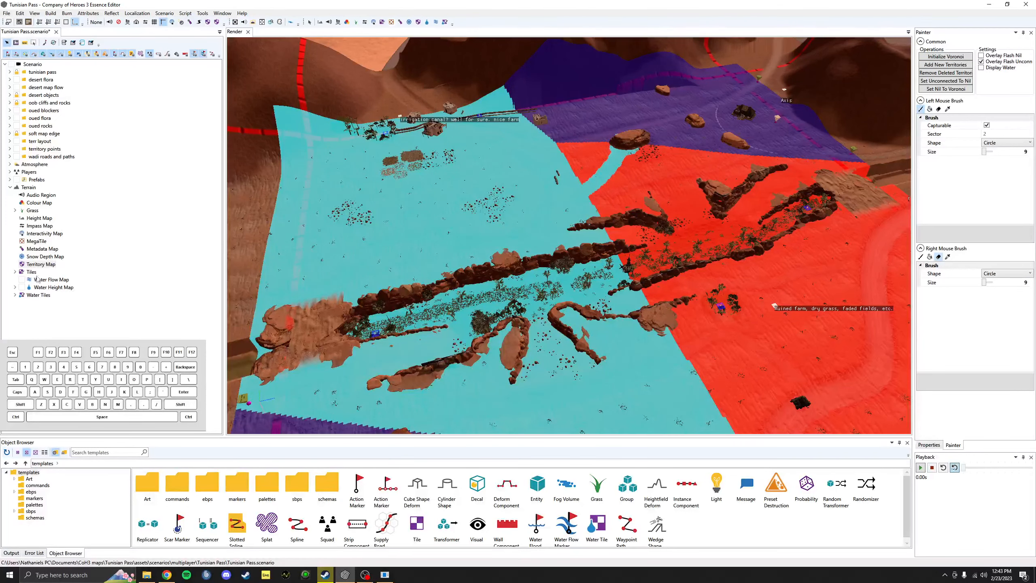
pyautogui.click(40, 258)
pyautogui.click(41, 263)
pyautogui.moveTo(723, 113); pyautogui.dragTo(744, 140, button='middle')
pyautogui.scroll(8, 744, 140)
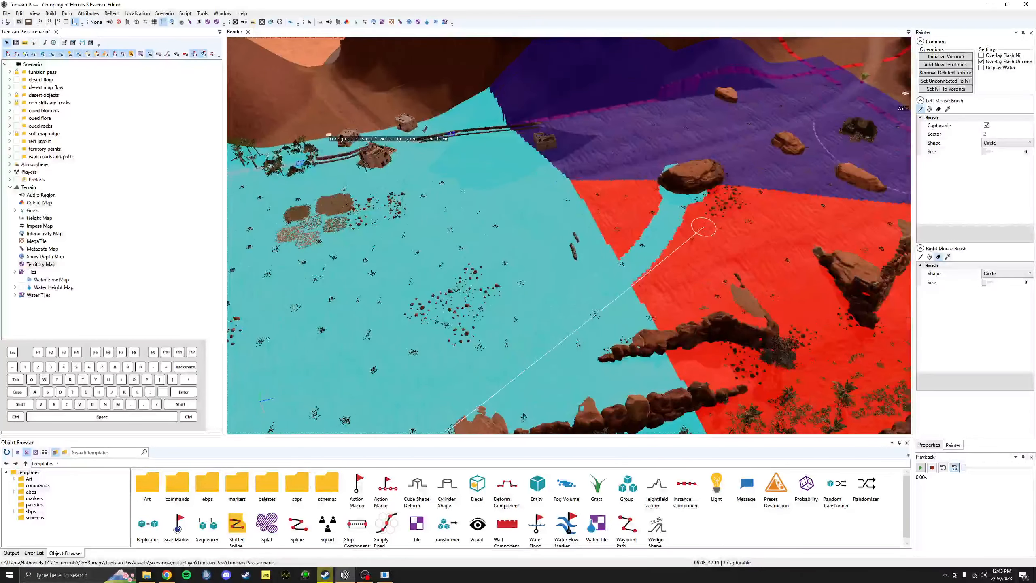
pyautogui.click(982, 56)
pyautogui.scroll(-5, 815, 110)
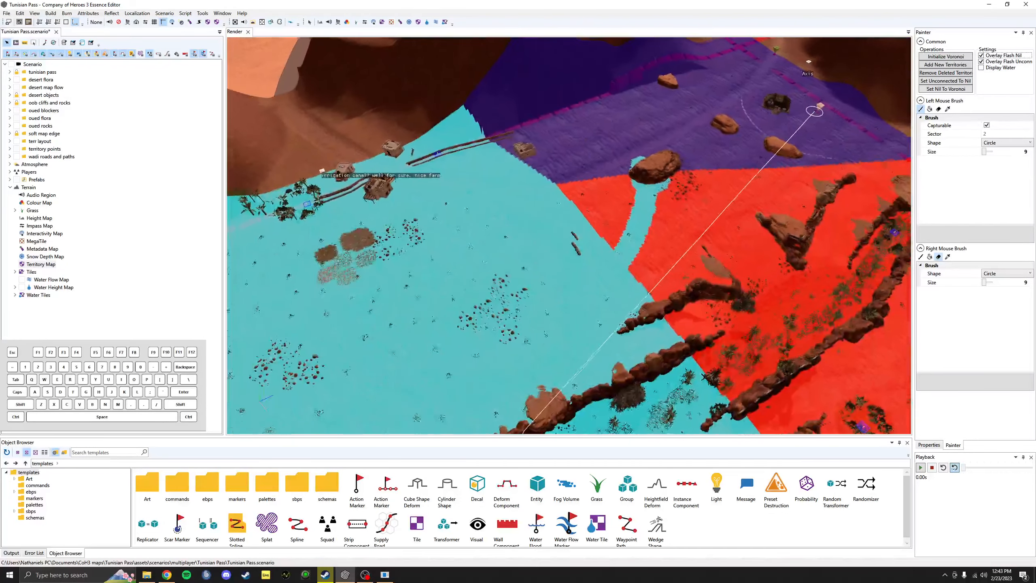
pyautogui.keyDown('alt'); pyautogui.moveTo(815, 110); pyautogui.dragTo(1029, 46); pyautogui.keyUp('alt')
pyautogui.click(983, 61)
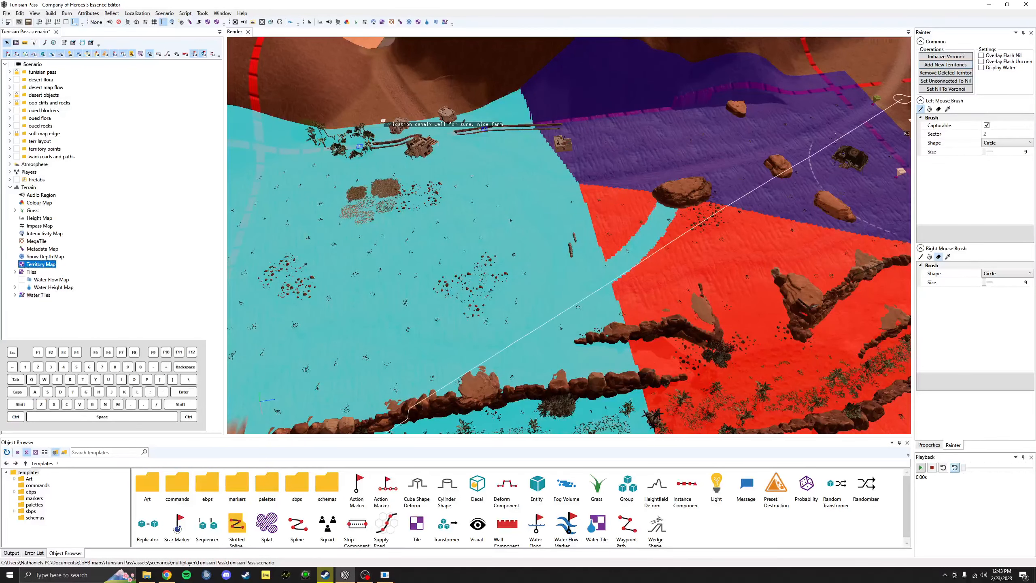
pyautogui.hotkey('ctrl', 'z')
pyautogui.moveTo(723, 233)
pyautogui.keyDown('alt'); pyautogui.mouseDown(button='middle')
pyautogui.moveTo(715, 107)
pyautogui.moveTo(649, 159)
pyautogui.mouseUp(button='middle'); pyautogui.keyUp('alt')
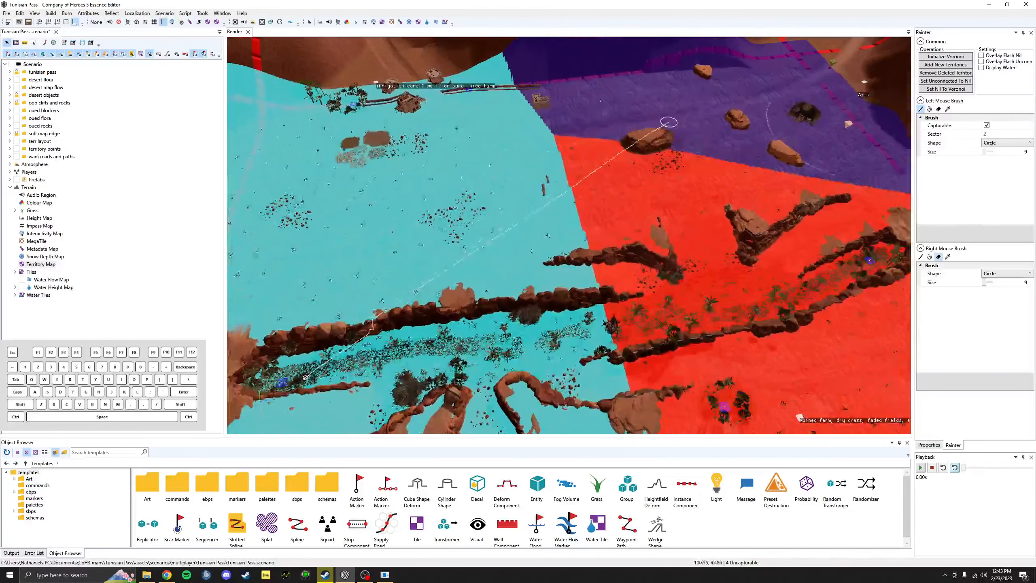
pyautogui.keyDown('alt'); pyautogui.moveTo(685, 238); pyautogui.dragTo(657, 141, button='middle'); pyautogui.keyUp('alt')
pyautogui.scroll(-1, 724, 231)
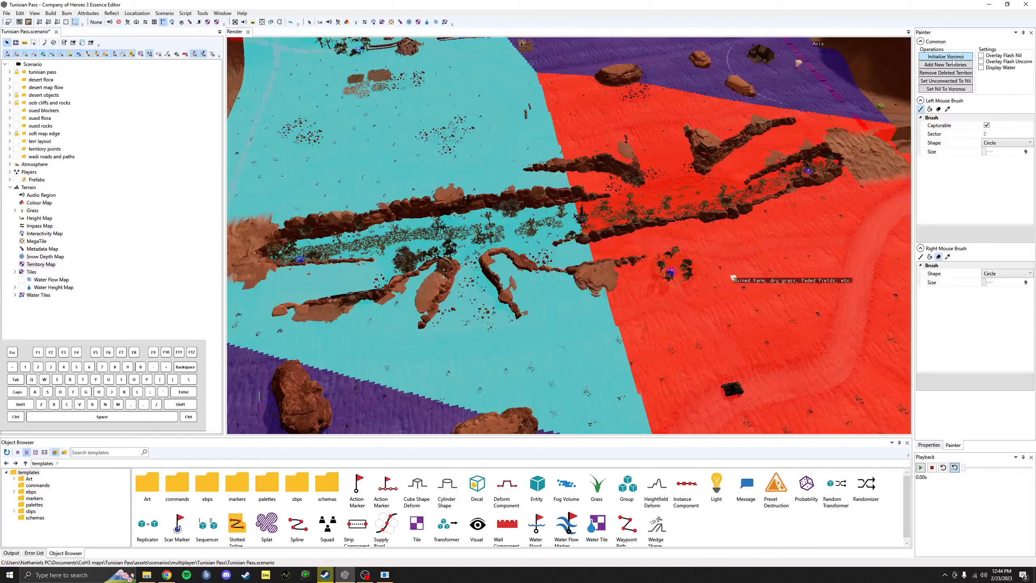
# Step: Expand the territory points layer and fly the view to its points
pyautogui.click(41, 73)
pyautogui.click(10, 72)
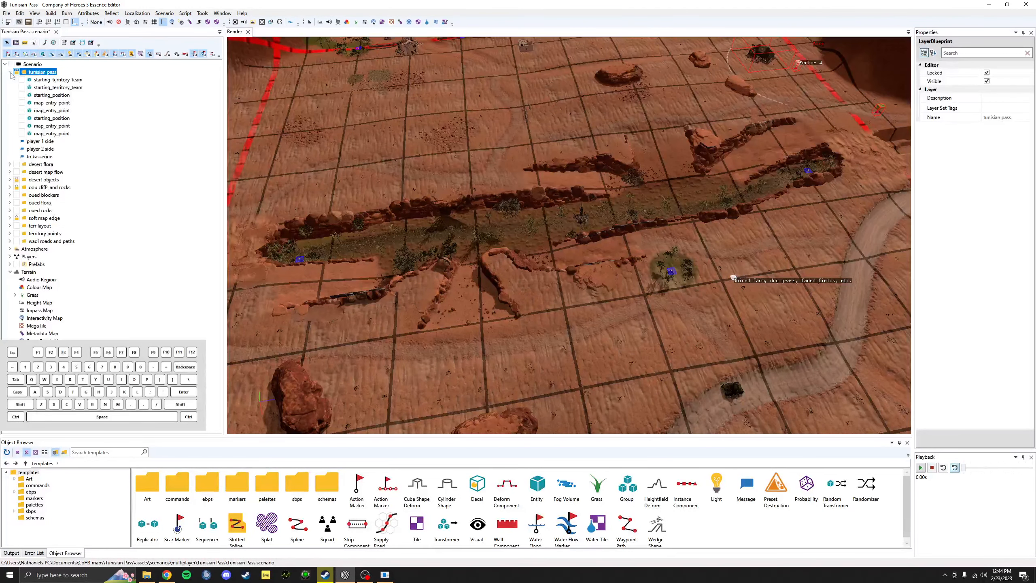
pyautogui.click(10, 72)
pyautogui.click(9, 149)
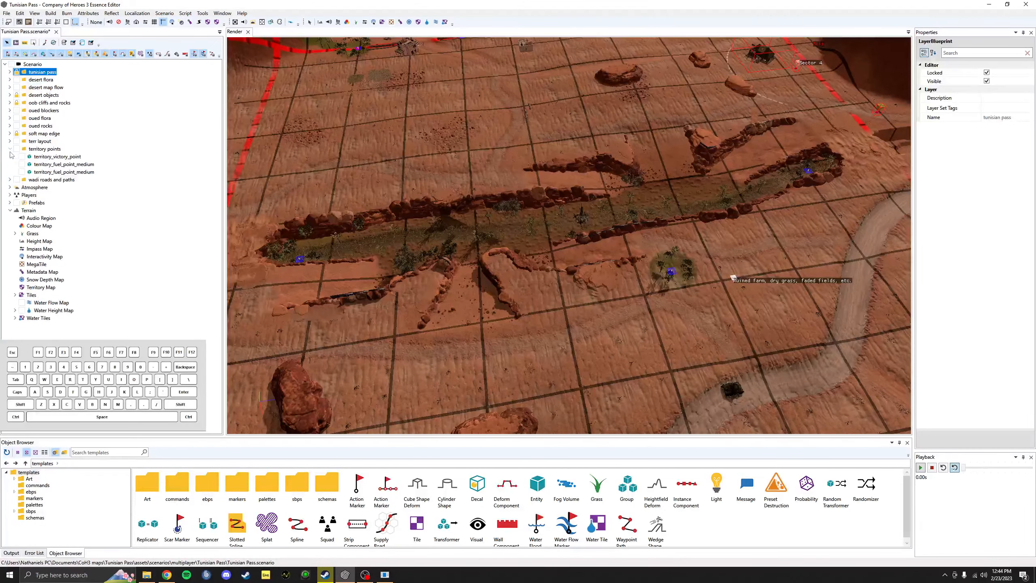
pyautogui.doubleClick(31, 150)
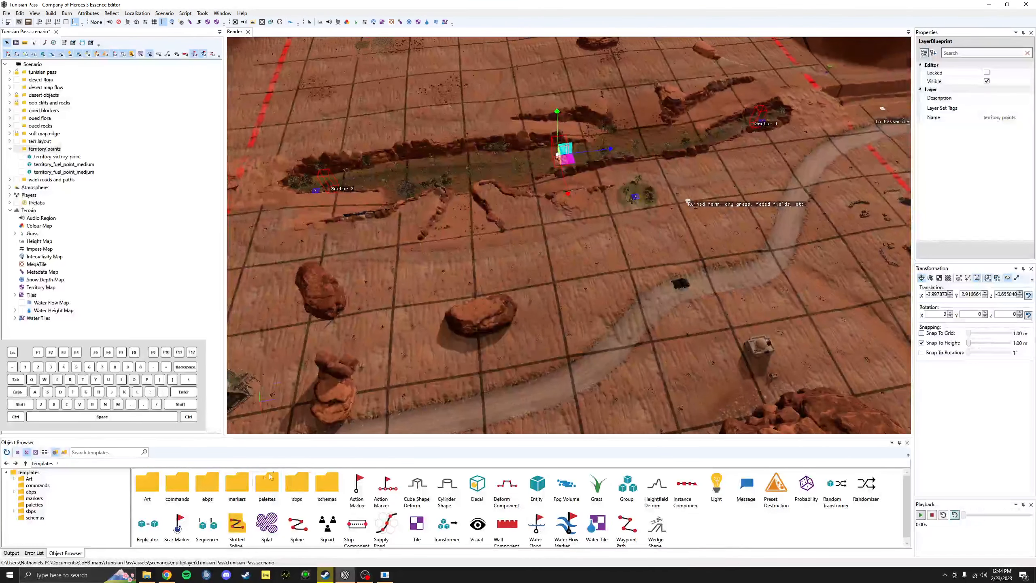
# Step: Browse the Object Browser to ebps > gameplay > strategic_points > fuel
pyautogui.doubleClick(204, 485)
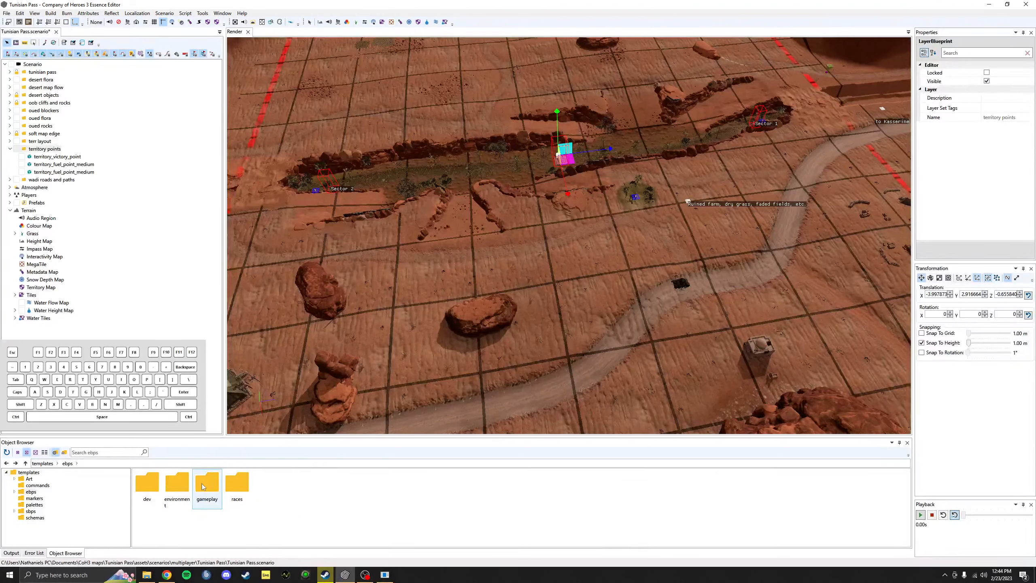
pyautogui.doubleClick(206, 486)
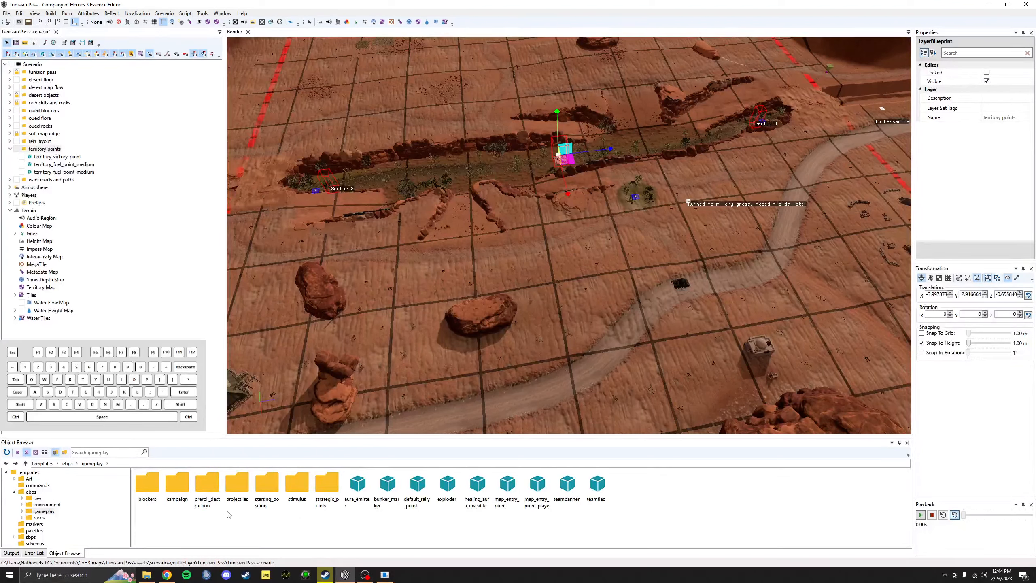
pyautogui.doubleClick(324, 489)
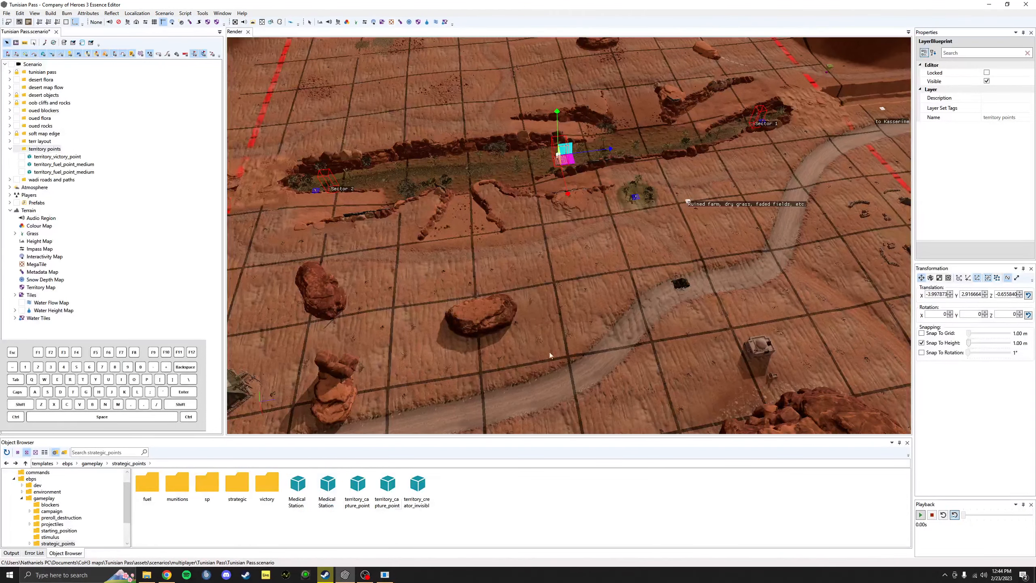
pyautogui.moveTo(466, 412); pyautogui.dragTo(469, 319, button='middle')
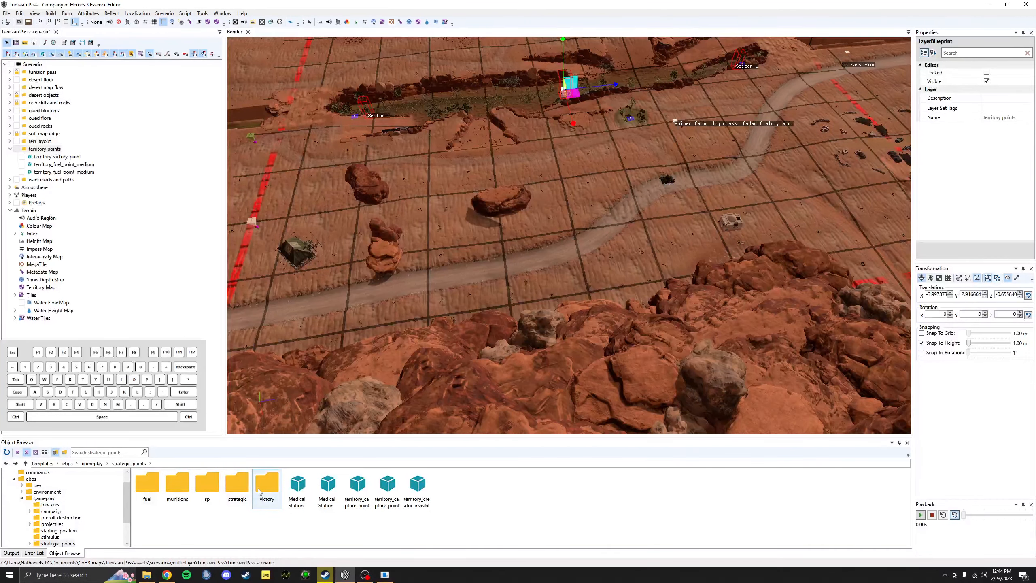
pyautogui.moveTo(234, 404); pyautogui.dragTo(243, 451, button='middle')
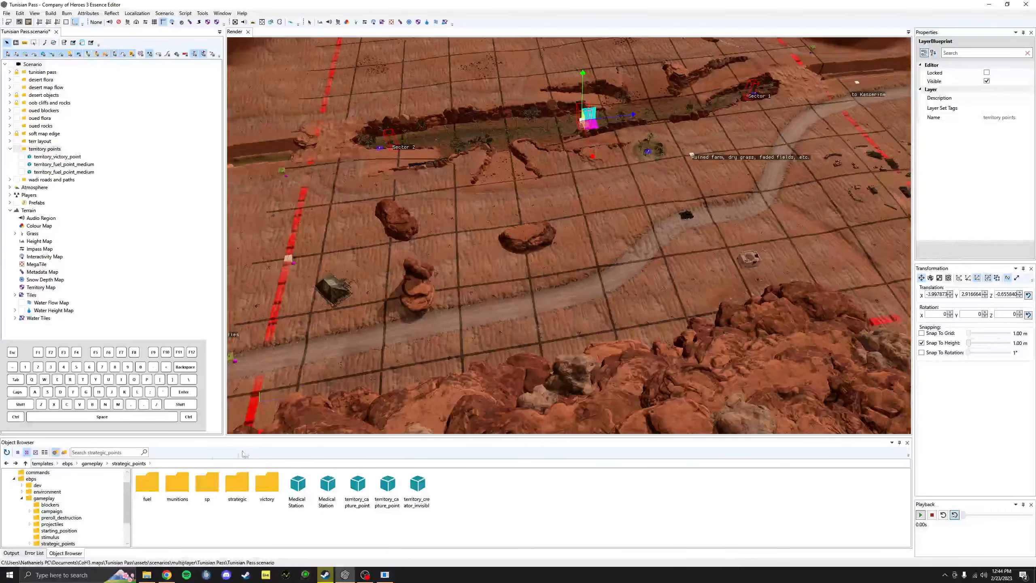
pyautogui.doubleClick(202, 486)
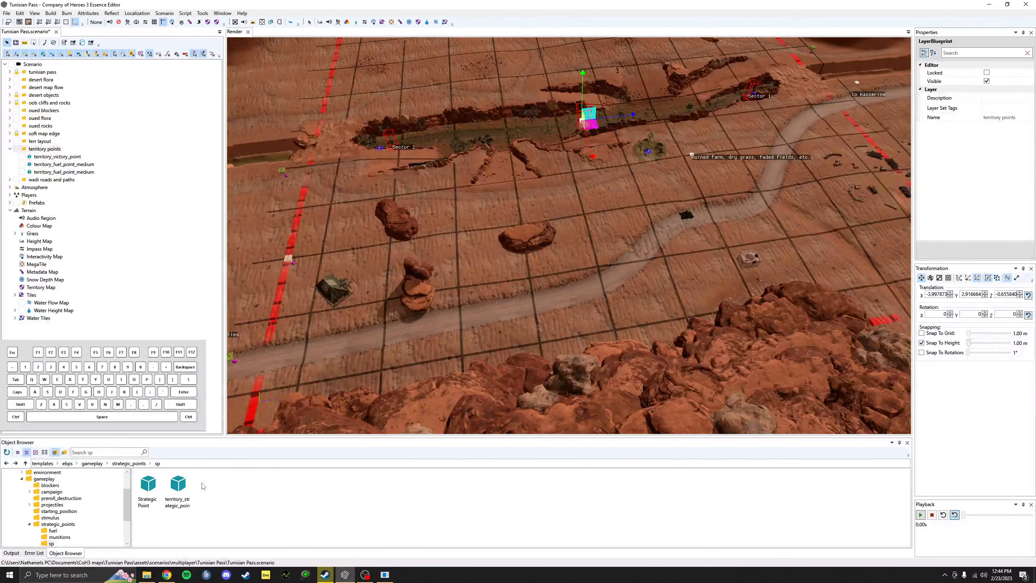
pyautogui.click(26, 464)
pyautogui.doubleClick(148, 485)
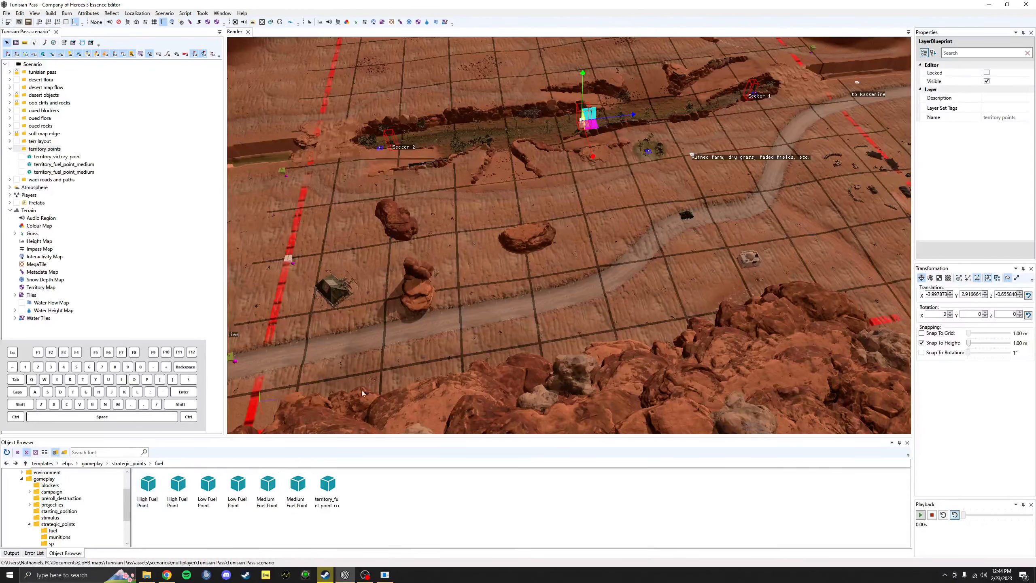
pyautogui.scroll(2, 362, 393)
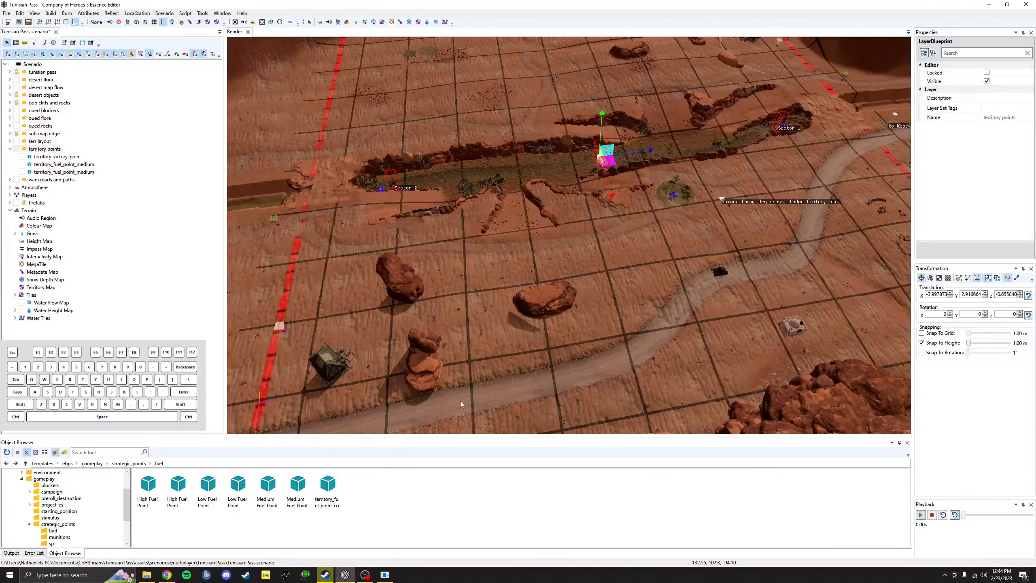
# Step: Compare the two High Fuel Point templates and settle on the first one
pyautogui.keyDown('alt'); pyautogui.moveTo(481, 319); pyautogui.dragTo(515, 375, button='middle'); pyautogui.keyUp('alt')
pyautogui.keyDown('alt'); pyautogui.moveTo(515, 375); pyautogui.dragTo(575, 361); pyautogui.keyUp('alt')
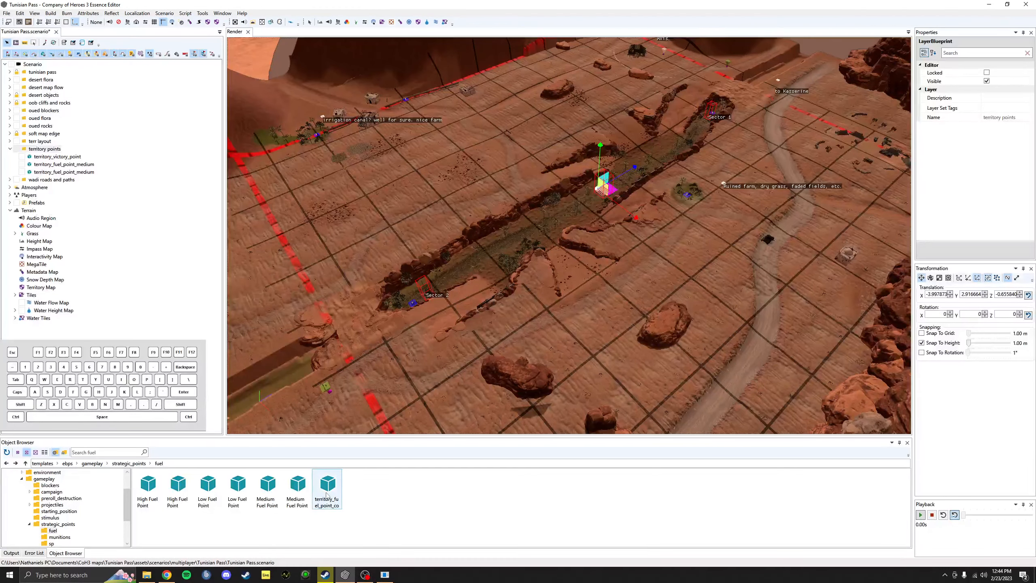
pyautogui.click(570, 356)
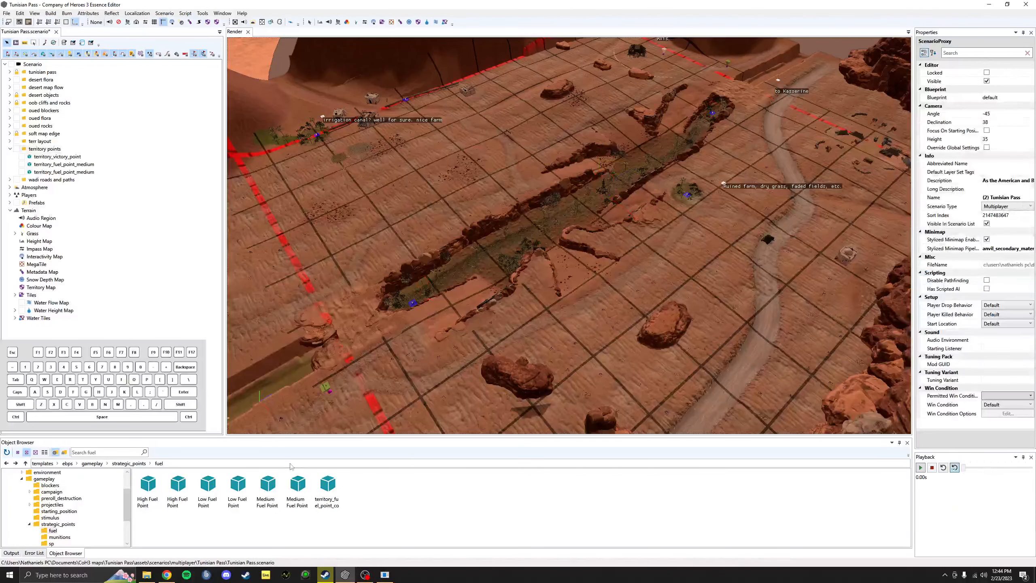
pyautogui.click(148, 508)
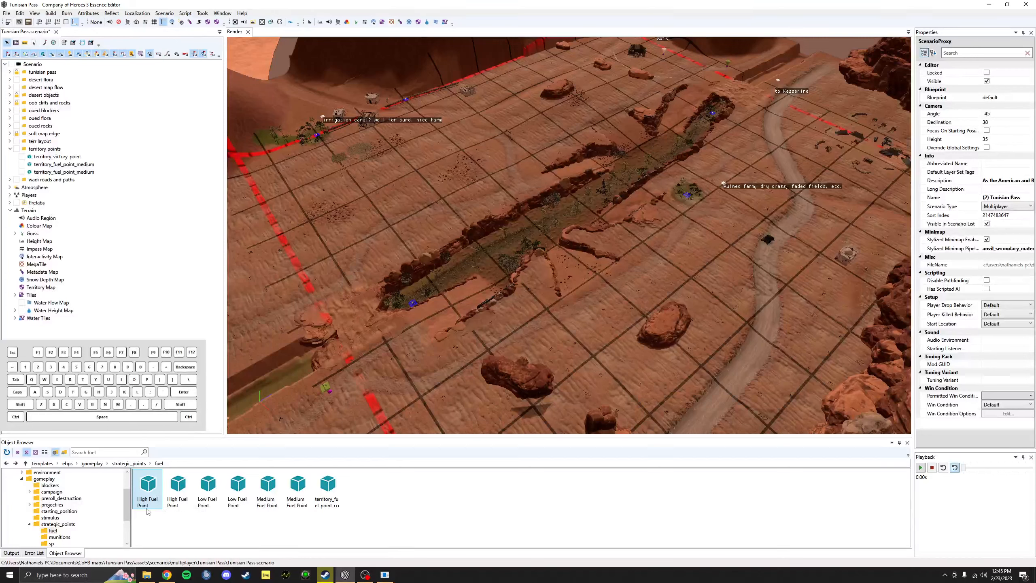
pyautogui.click(174, 506)
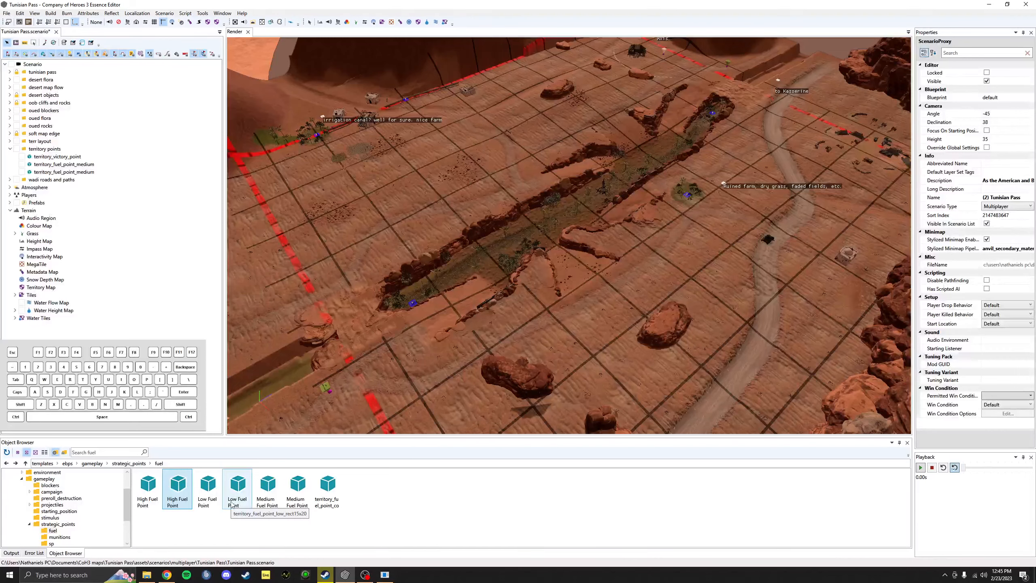
pyautogui.click(156, 505)
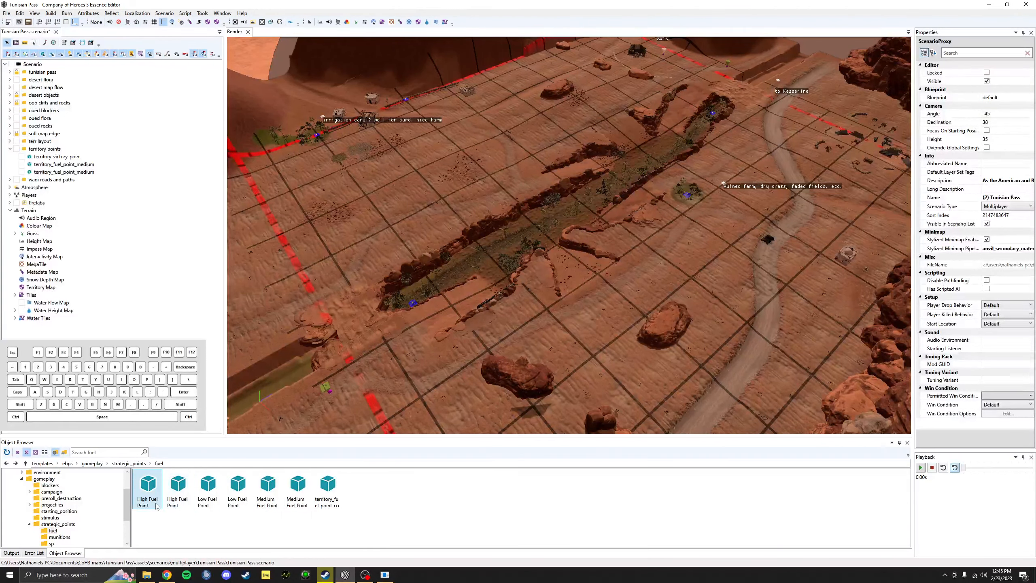
# Step: Place the High Fuel Point on open ground near Sector 2
pyautogui.moveTo(432, 347); pyautogui.dragTo(627, 281, button='middle')
pyautogui.click(628, 269)
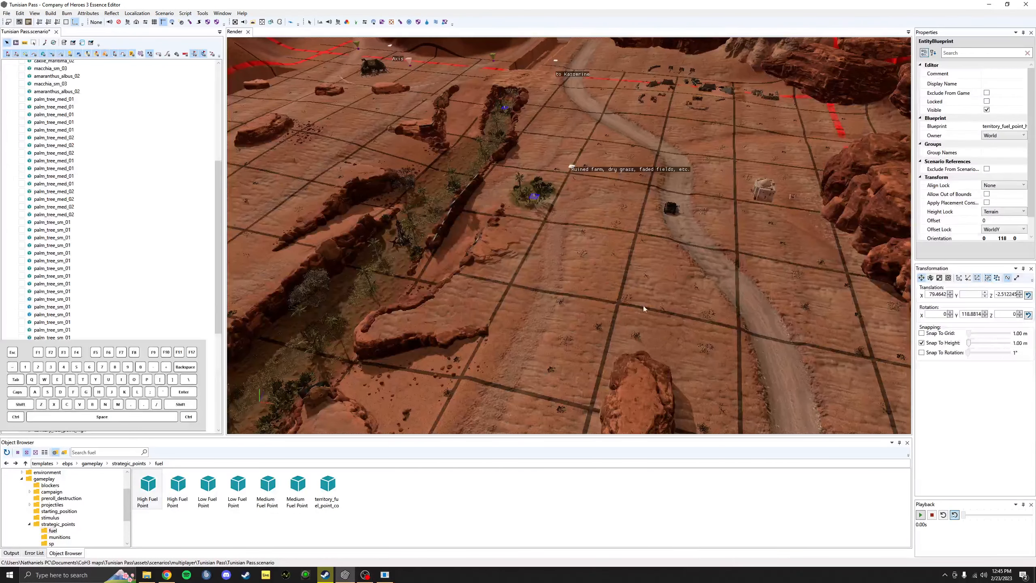
pyautogui.moveTo(702, 325); pyautogui.dragTo(660, 327, button='middle')
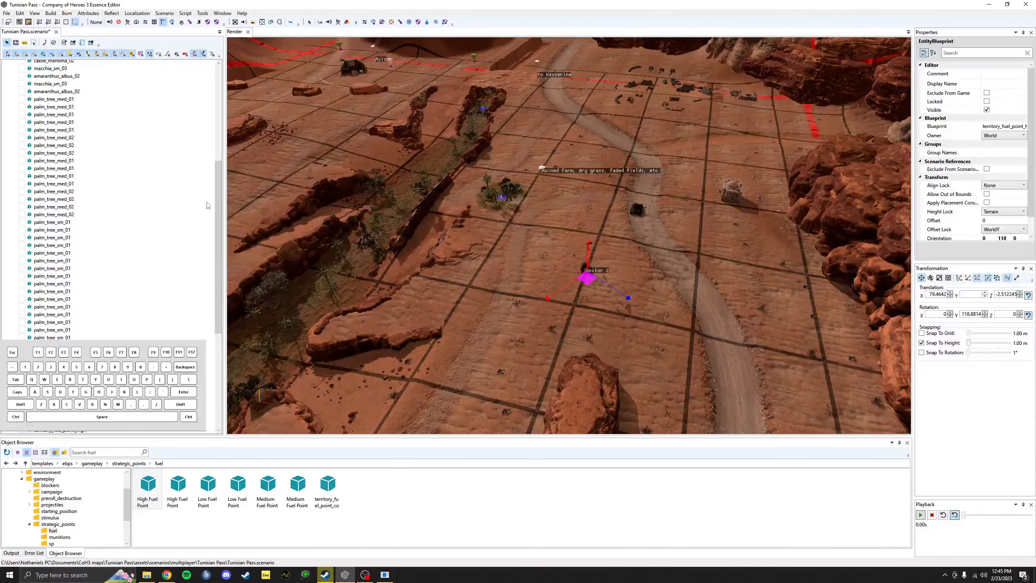
pyautogui.scroll(-3, 101, 244)
pyautogui.scroll(5, 98, 257)
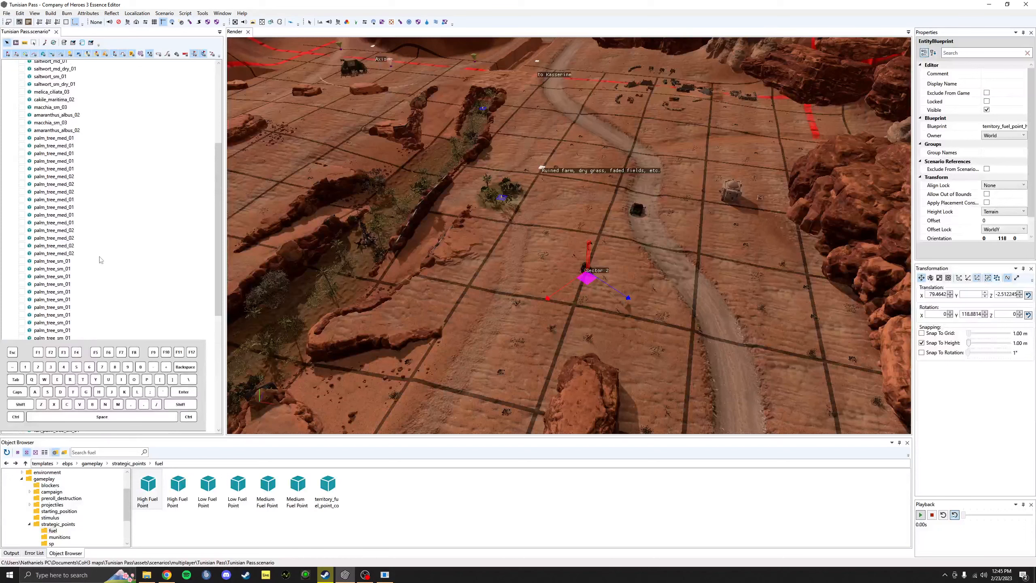
pyautogui.scroll(-3, 149, 257)
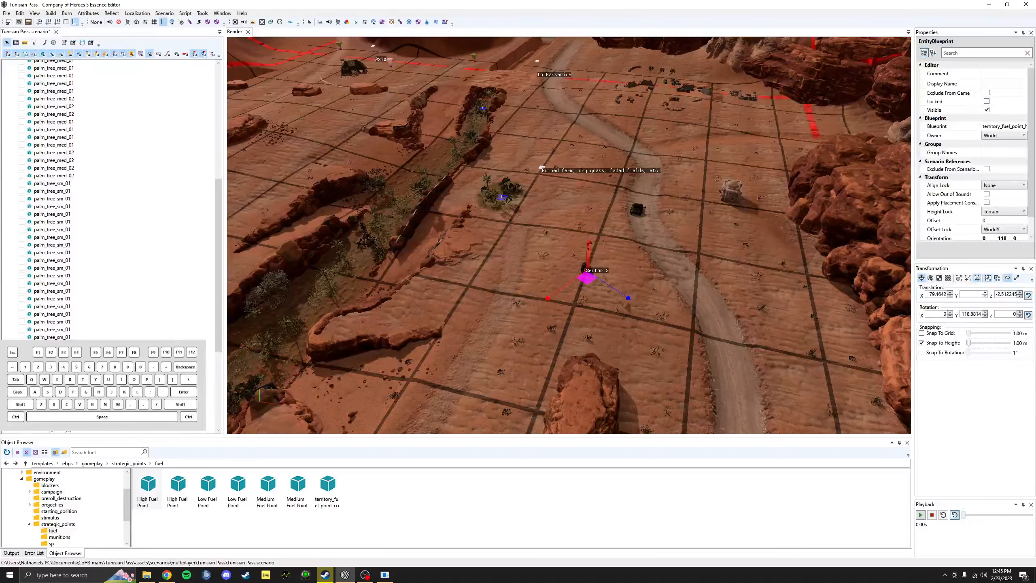
pyautogui.scroll(10, 21, 284)
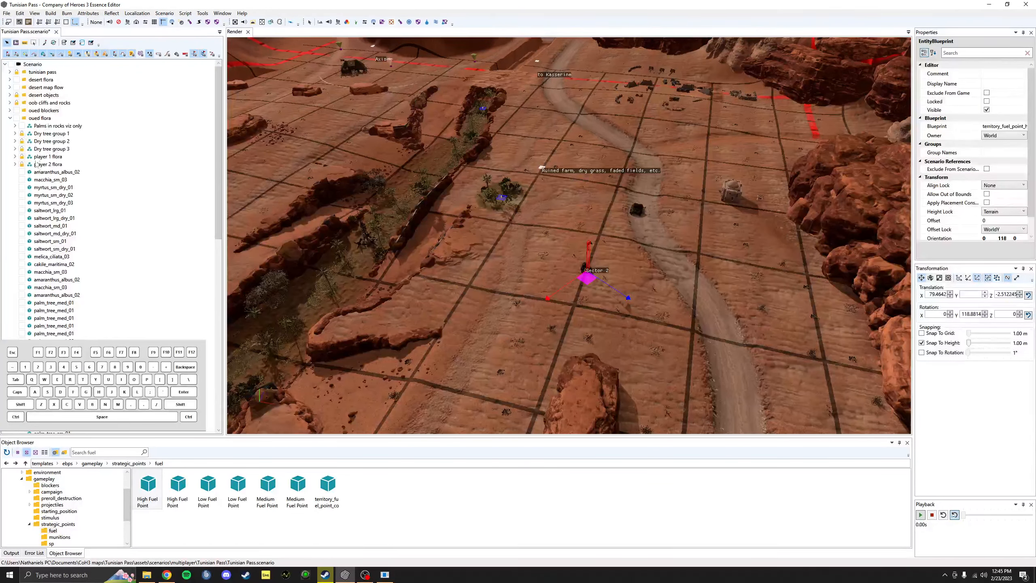
pyautogui.scroll(-8, 59, 164)
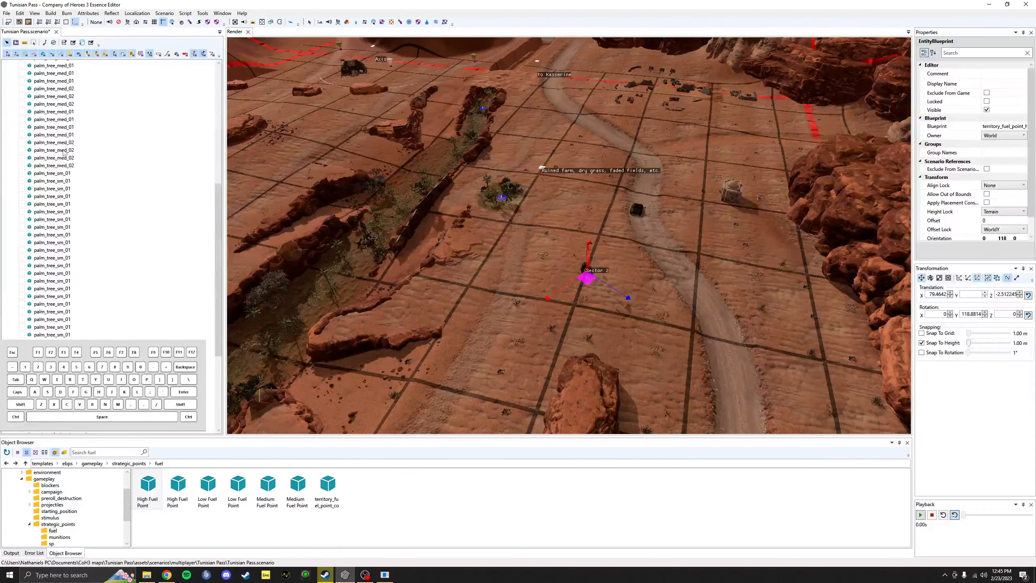
pyautogui.scroll(6, 36, 97)
pyautogui.scroll(-10, 67, 257)
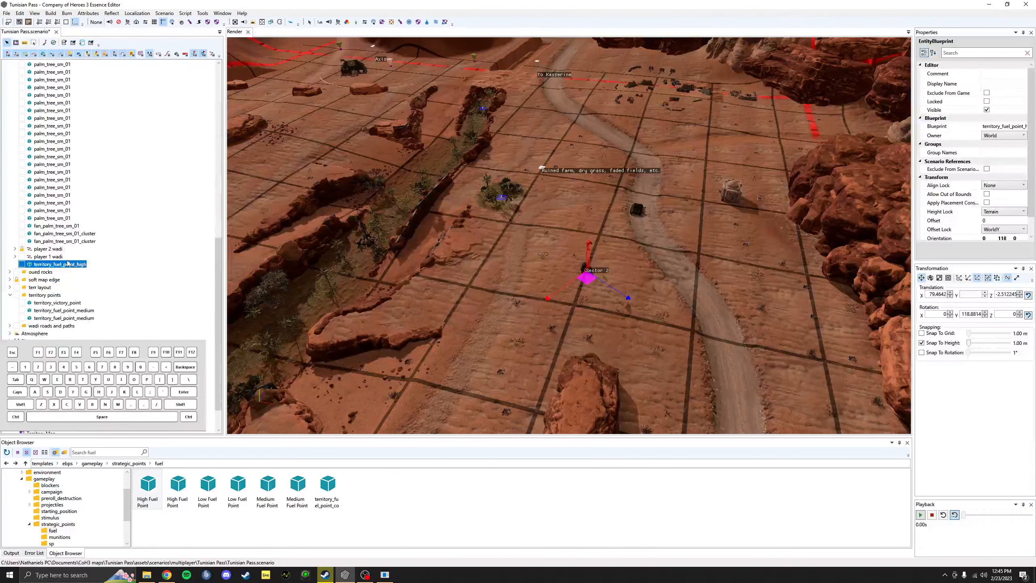
# Step: Cut territory_fuel_point_high and paste it into the territory points layer
pyautogui.rightClick(44, 266)
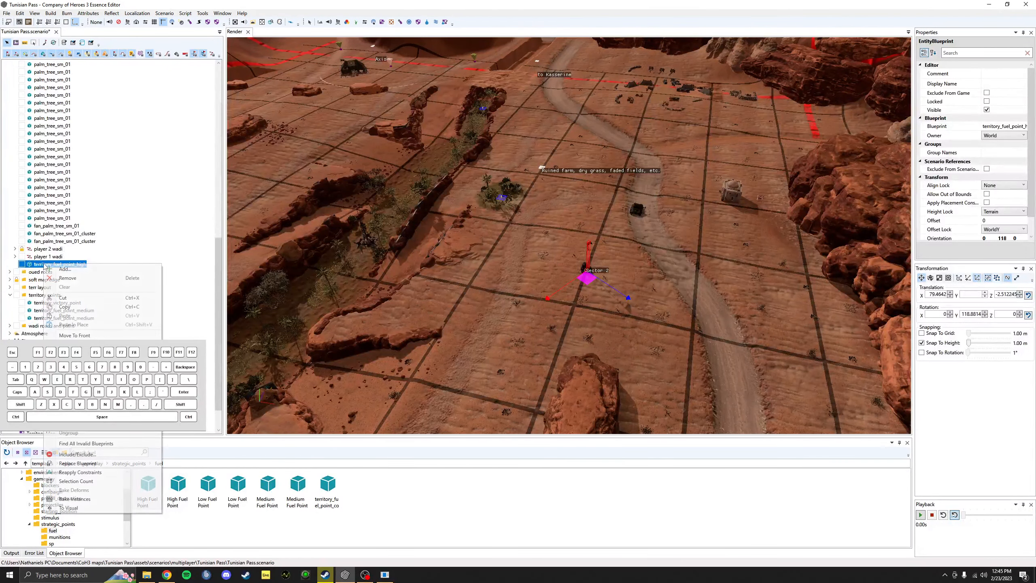
pyautogui.click(61, 298)
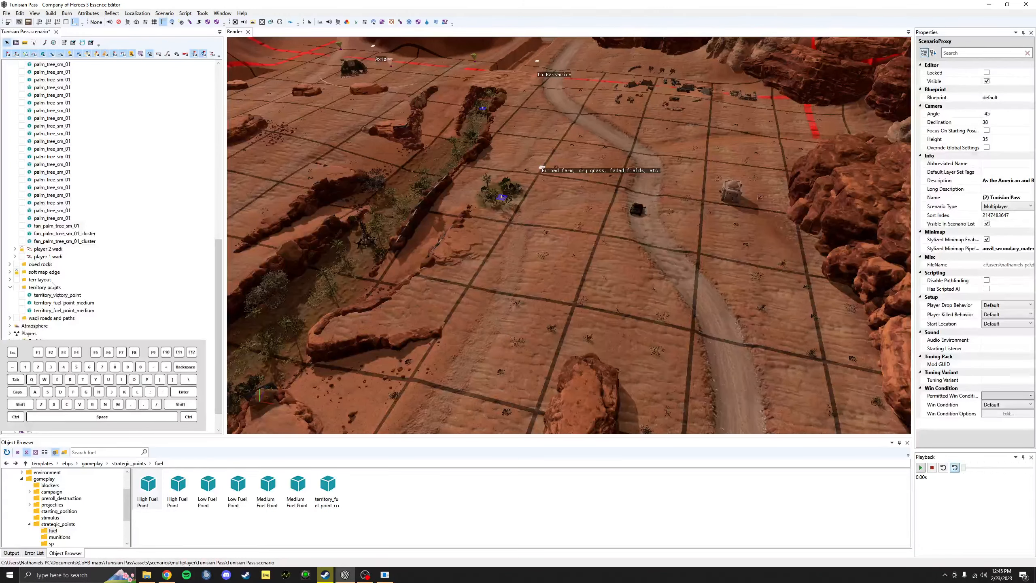
pyautogui.click(52, 287)
pyautogui.rightClick(51, 288)
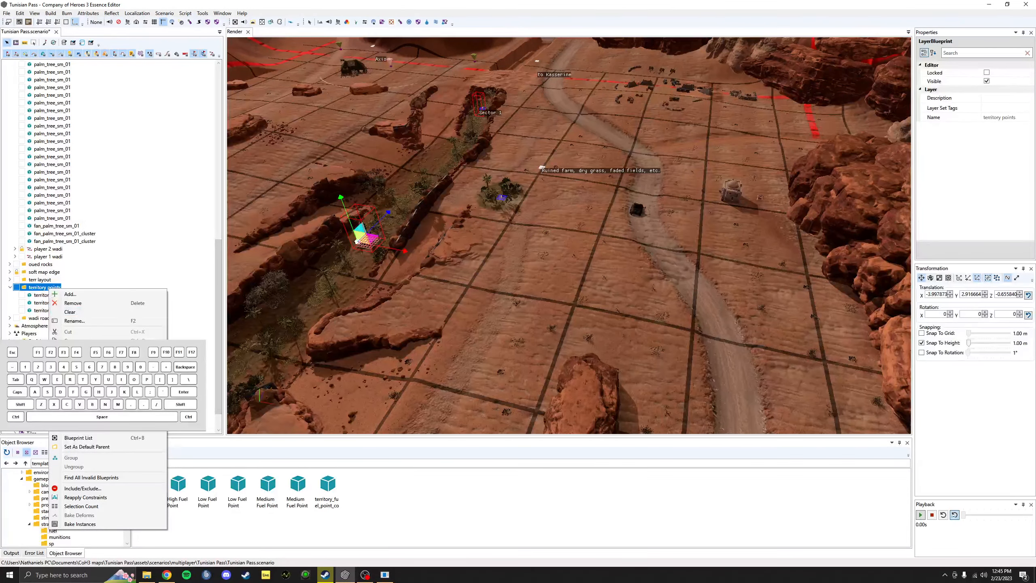
pyautogui.click(71, 349)
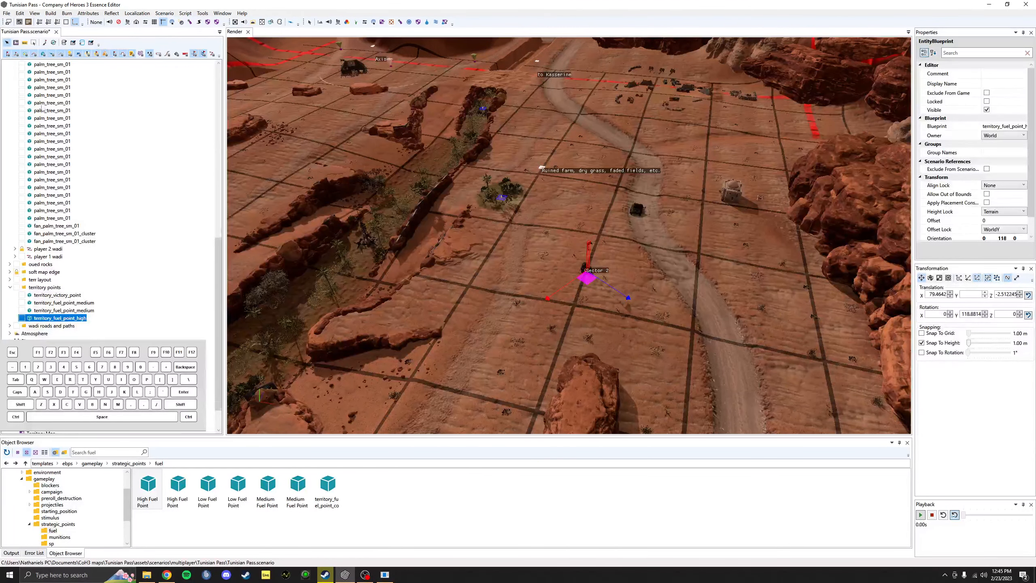
pyautogui.scroll(10, 42, 109)
pyautogui.click(10, 118)
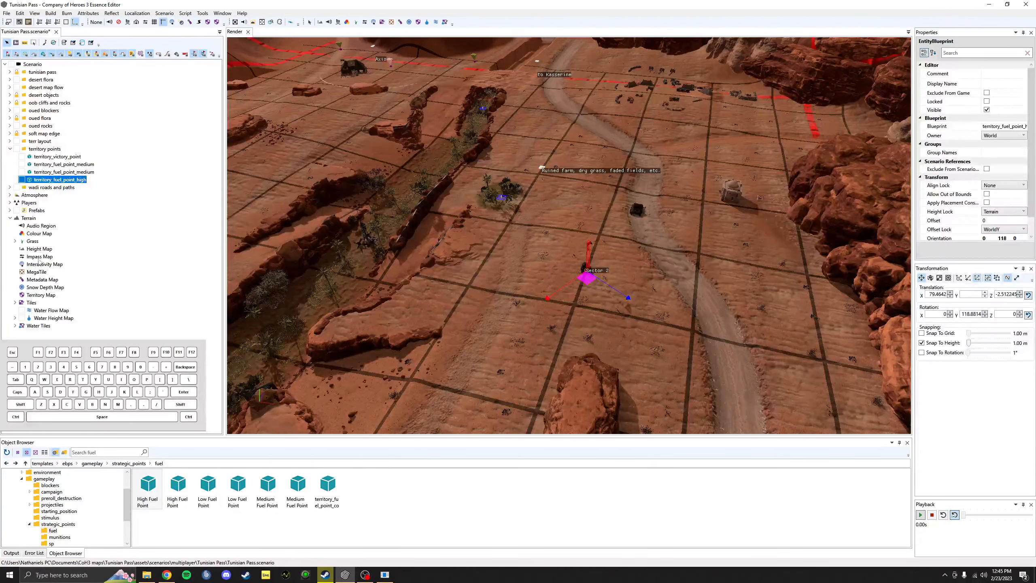
# Step: On the Territory Map, eyedrop sector 5 and paint a patch around the fuel point
pyautogui.click(34, 295)
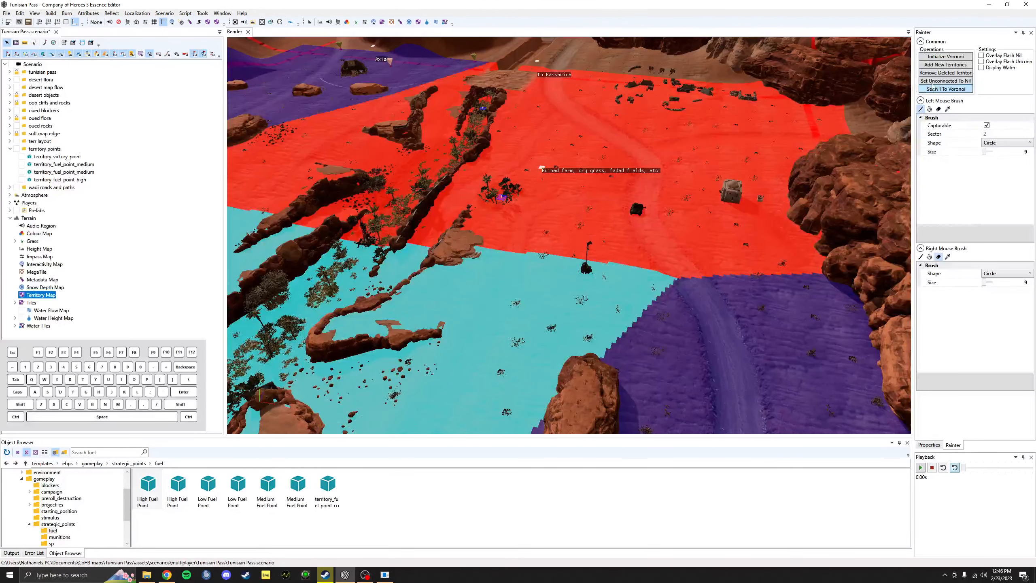
pyautogui.click(942, 65)
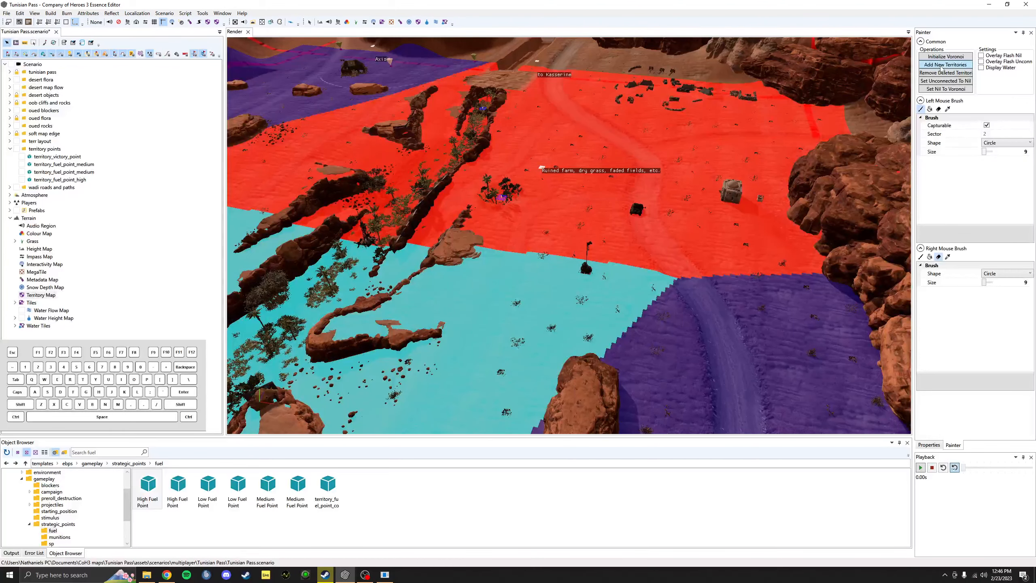
pyautogui.scroll(5, 604, 293)
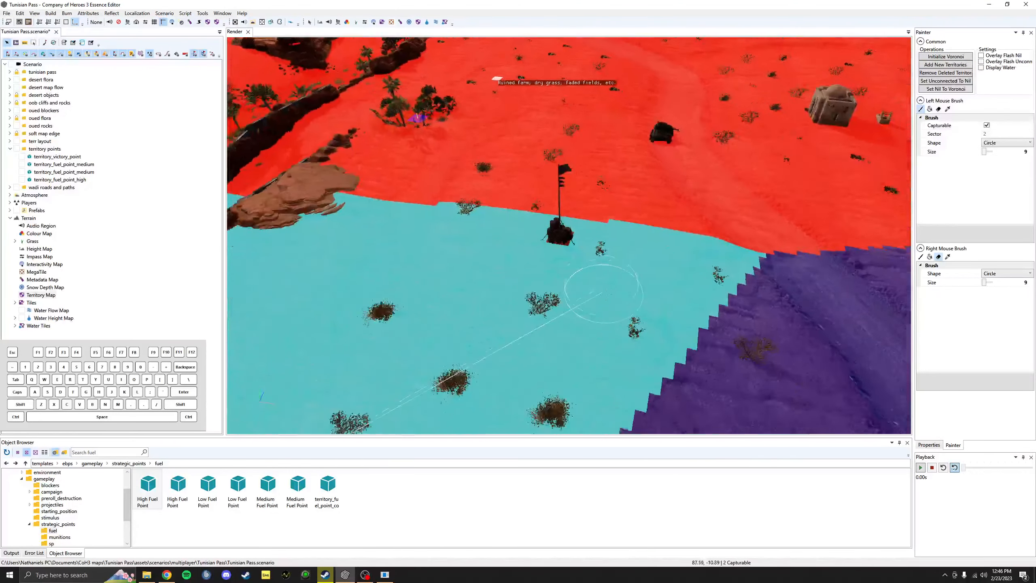
pyautogui.scroll(4, 603, 293)
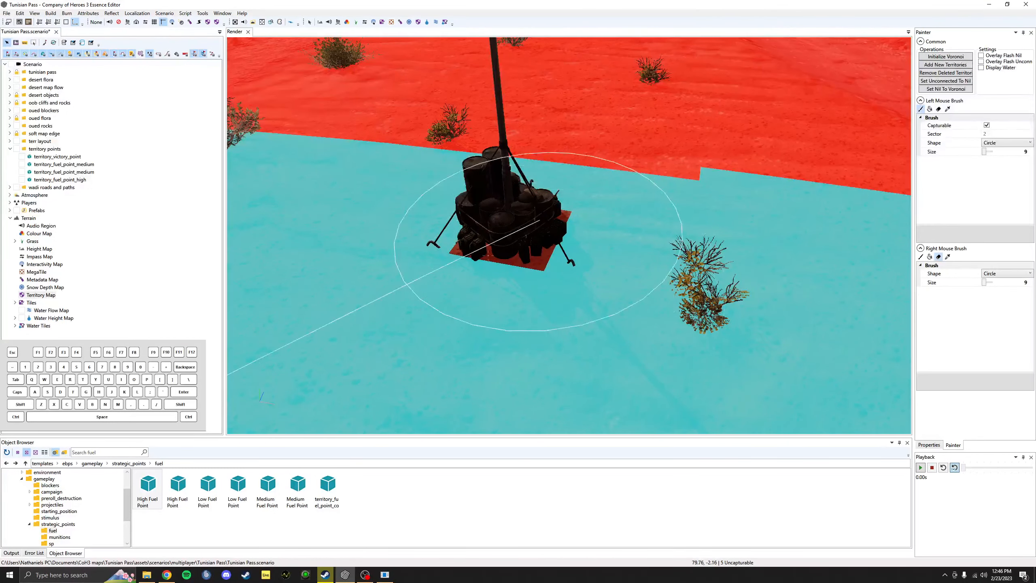
pyautogui.click(947, 109)
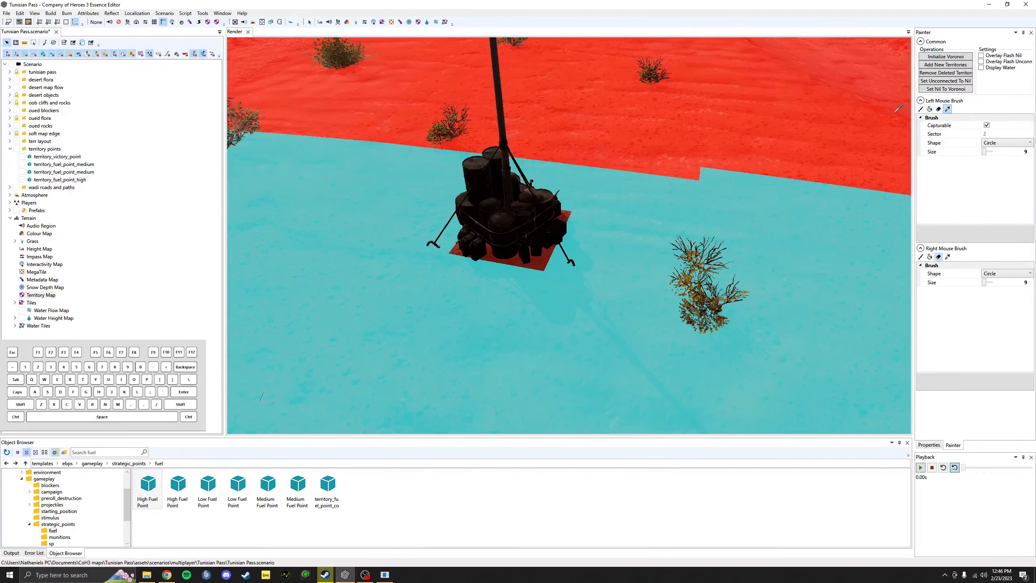
pyautogui.click(545, 230)
pyautogui.scroll(-5, 551, 229)
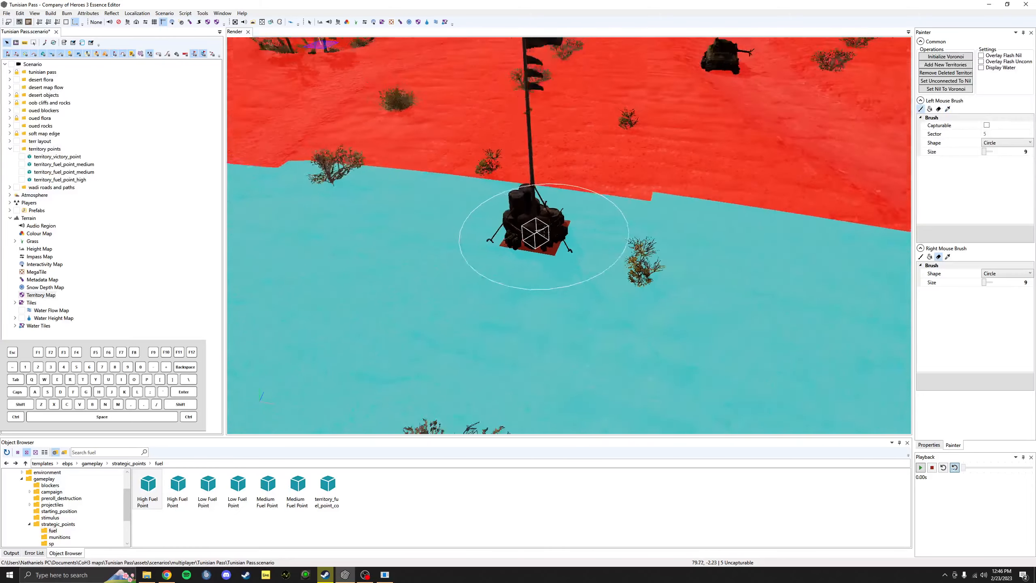
pyautogui.moveTo(554, 222)
pyautogui.mouseDown()
pyautogui.moveTo(542, 244)
pyautogui.moveTo(579, 237)
pyautogui.moveTo(521, 249)
pyautogui.moveTo(581, 258)
pyautogui.moveTo(566, 223)
pyautogui.moveTo(528, 241)
pyautogui.moveTo(606, 257)
pyautogui.moveTo(515, 222)
pyautogui.moveTo(492, 289)
pyautogui.mouseUp()
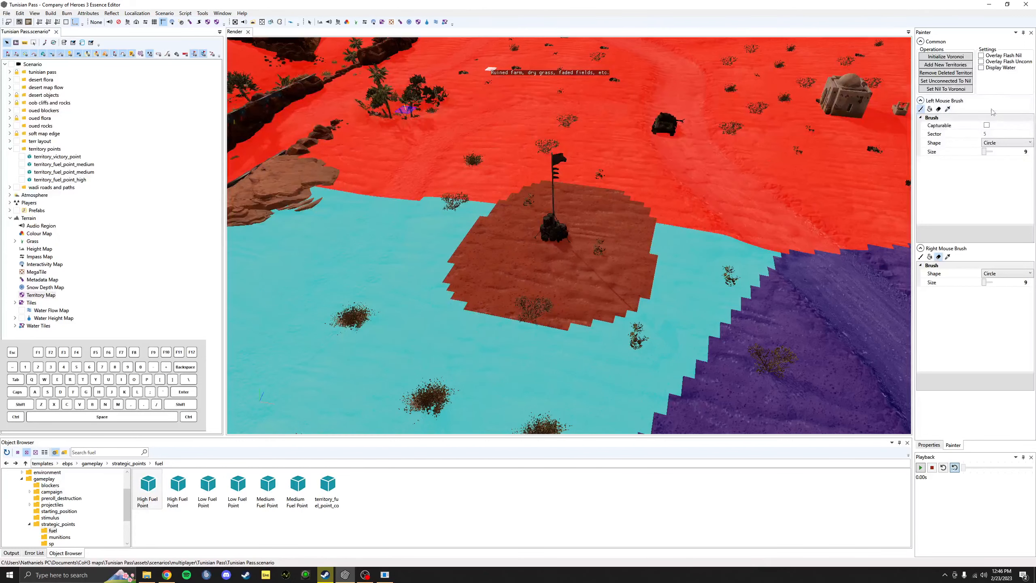
# Step: Paint a capturable area around the flag, fill the inner red square, and deselect all
pyautogui.click(986, 125)
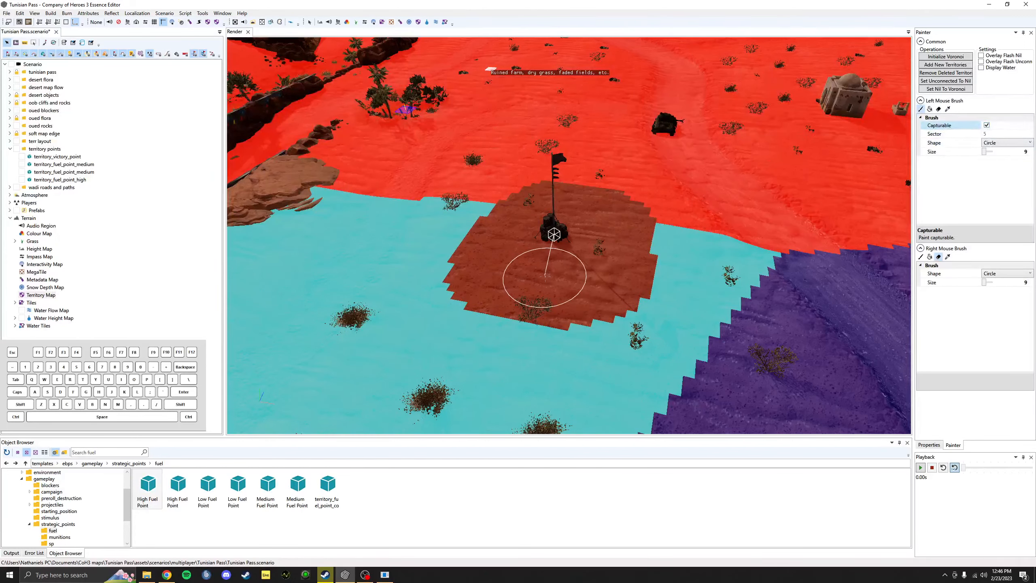
pyautogui.moveTo(546, 244)
pyautogui.mouseDown()
pyautogui.moveTo(554, 233)
pyautogui.moveTo(538, 245)
pyautogui.moveTo(573, 243)
pyautogui.moveTo(552, 218)
pyautogui.moveTo(519, 236)
pyautogui.moveTo(530, 261)
pyautogui.moveTo(579, 257)
pyautogui.moveTo(592, 228)
pyautogui.moveTo(545, 218)
pyautogui.moveTo(530, 231)
pyautogui.moveTo(551, 236)
pyautogui.mouseUp()
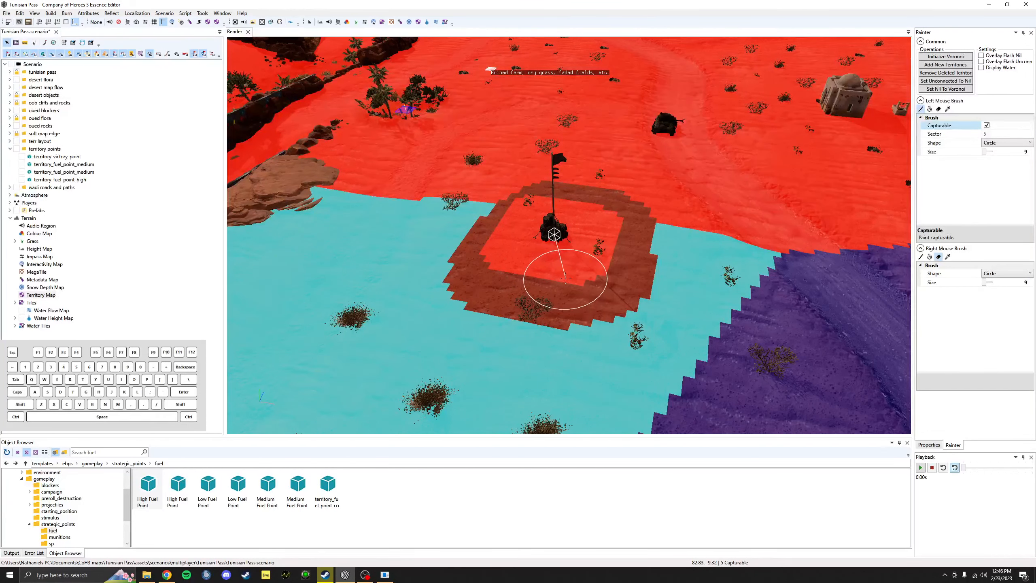
pyautogui.scroll(-2, 567, 279)
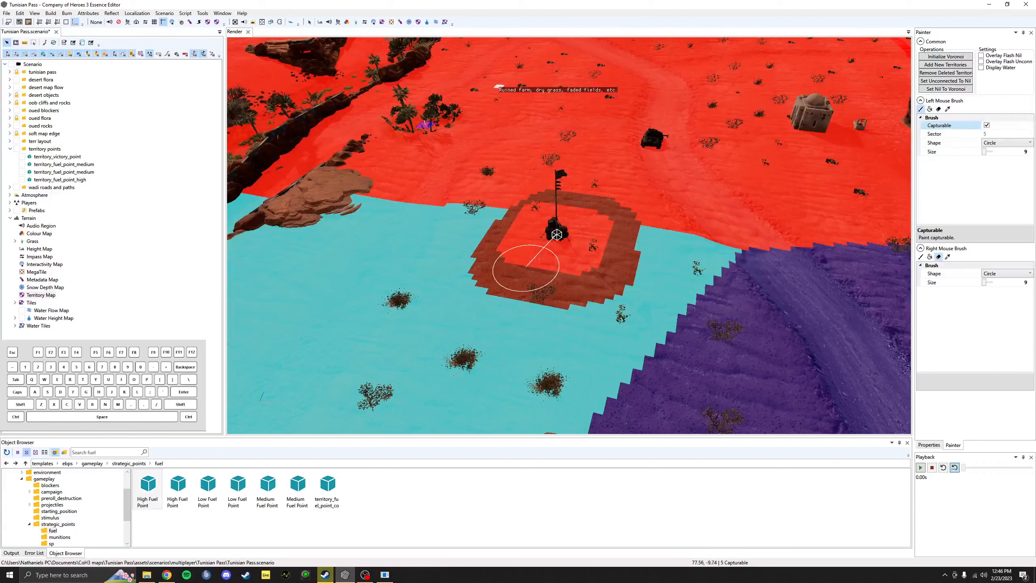
pyautogui.keyDown('ctrl'); pyautogui.click(556, 227); pyautogui.keyUp('ctrl')
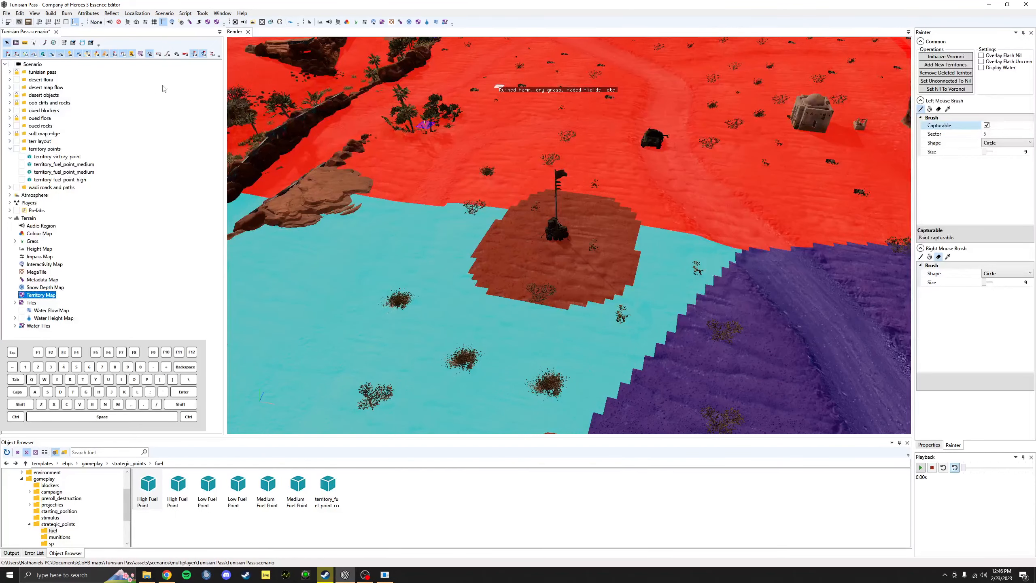
pyautogui.click(310, 23)
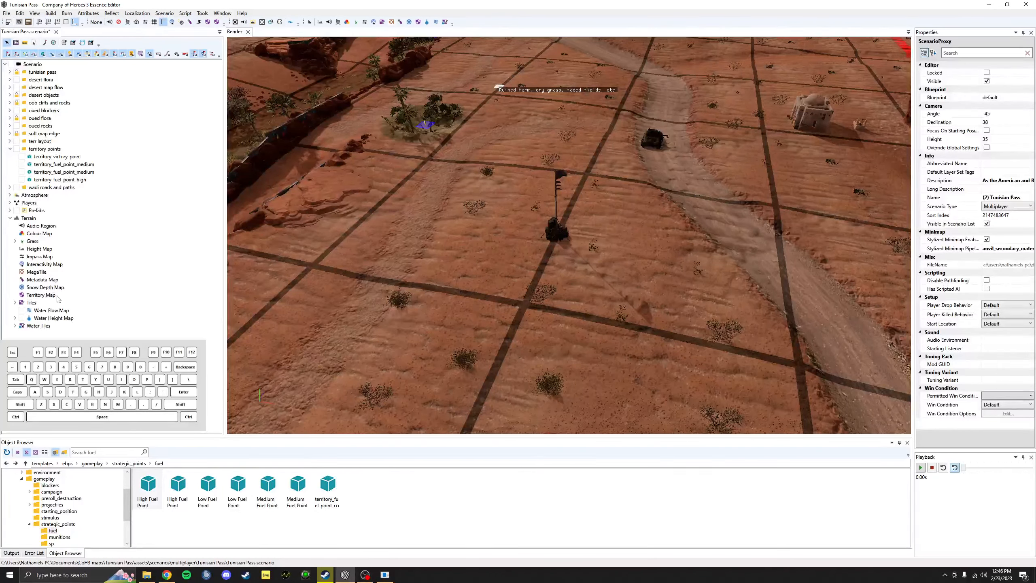
# Step: Look through the Water Flow Map and Water Height Map layers
pyautogui.click(15, 303)
pyautogui.click(14, 303)
pyautogui.click(43, 312)
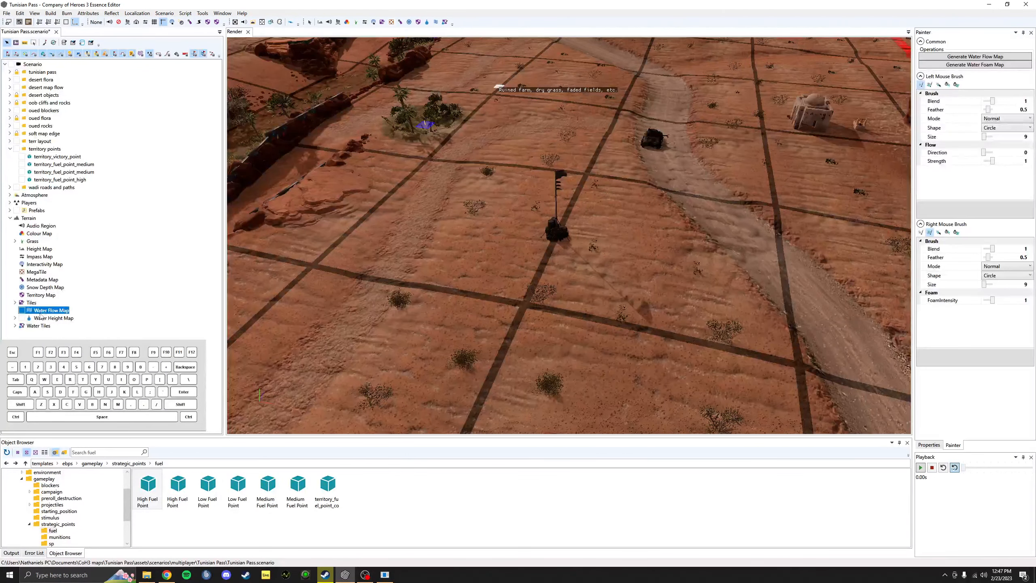
pyautogui.click(42, 318)
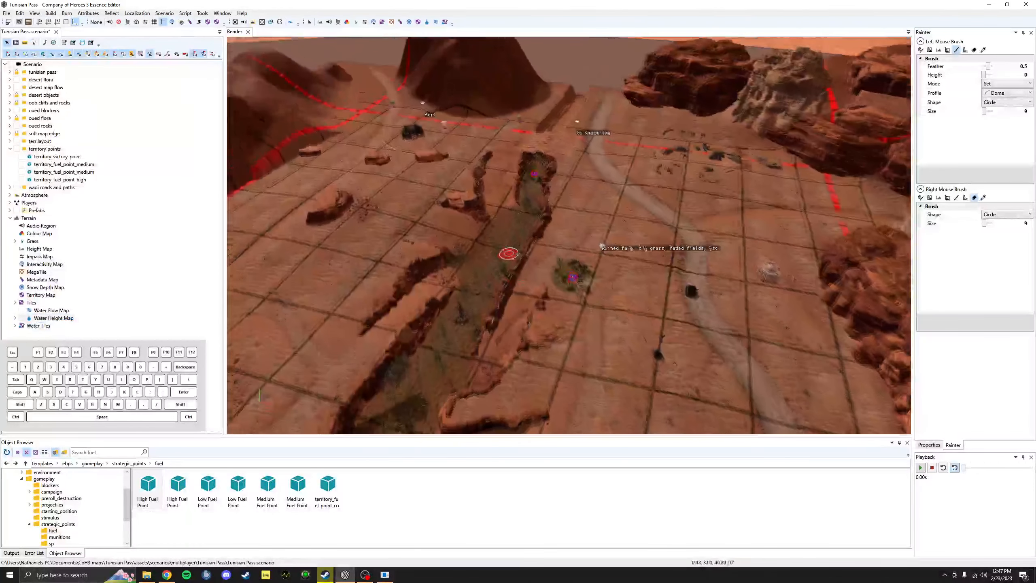
pyautogui.click(52, 311)
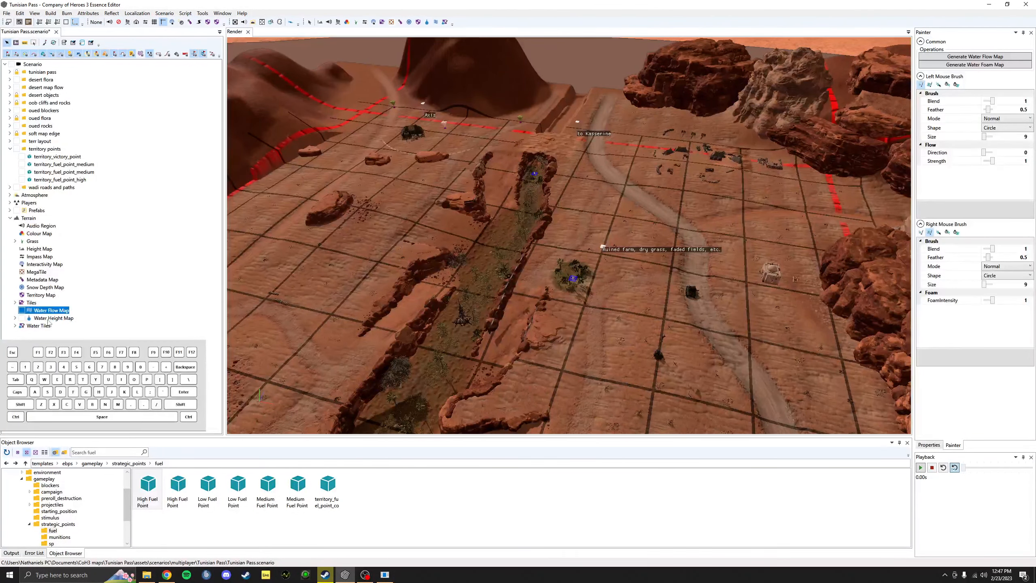
pyautogui.click(49, 319)
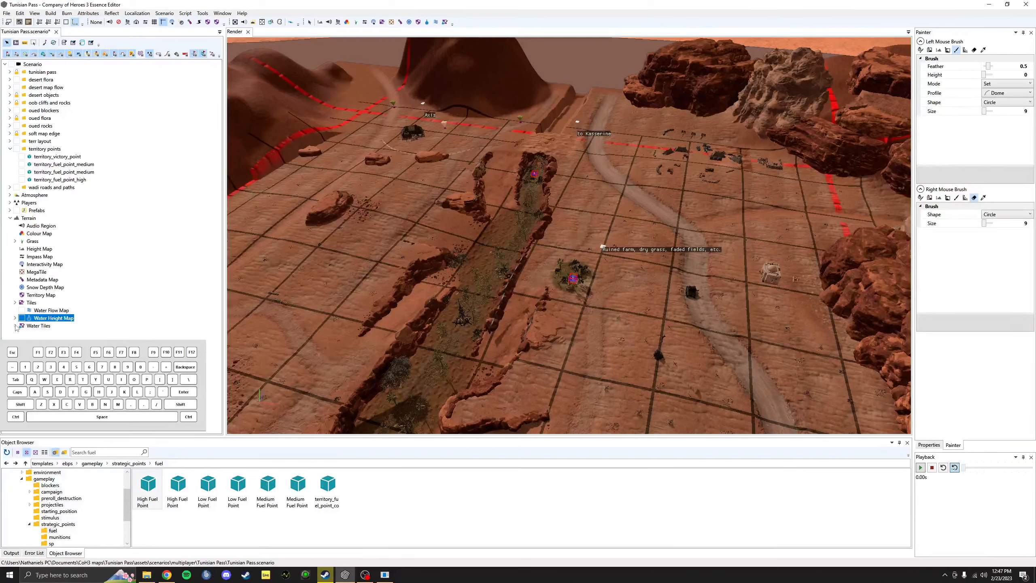
# Step: Expand Water Tiles, orbit low along the wadi, and show water on the territory view
pyautogui.click(16, 326)
pyautogui.click(36, 325)
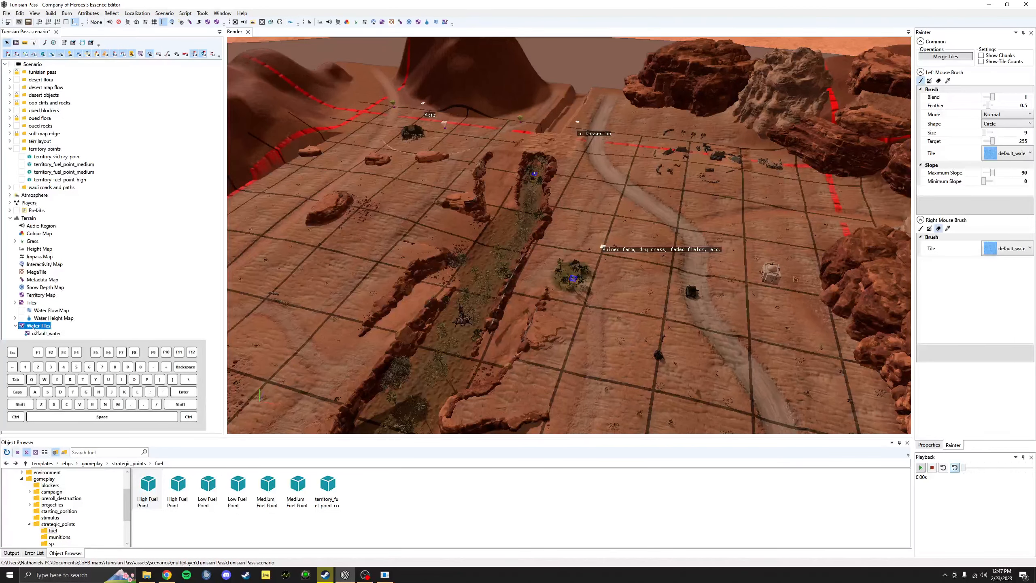
pyautogui.moveTo(527, 243)
pyautogui.mouseDown(button='middle')
pyautogui.moveTo(552, 238)
pyautogui.moveTo(555, 273)
pyautogui.mouseUp(button='middle')
pyautogui.scroll(6, 513, 245)
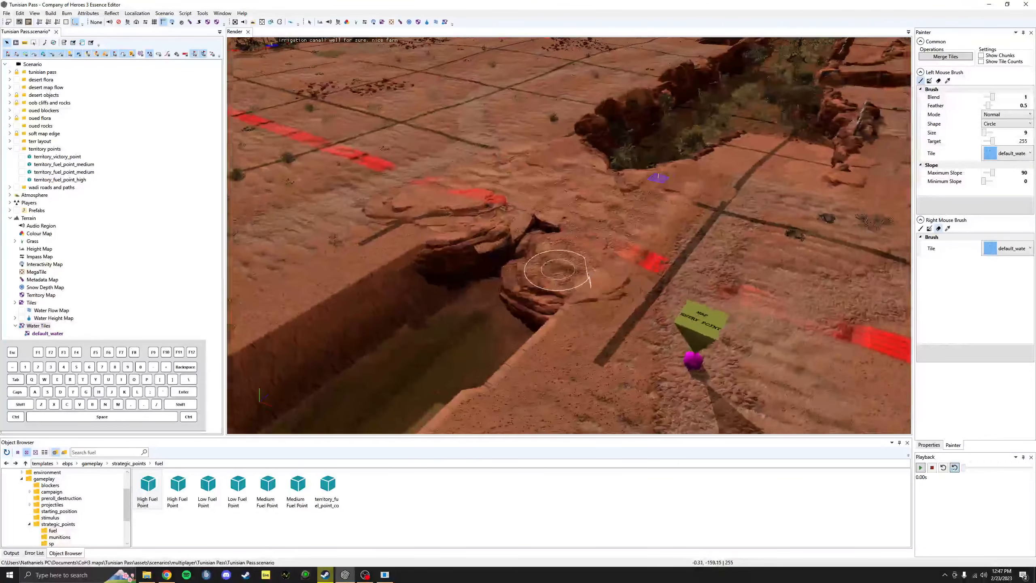
pyautogui.moveTo(609, 304); pyautogui.dragTo(539, 245, button='middle')
pyautogui.click(41, 295)
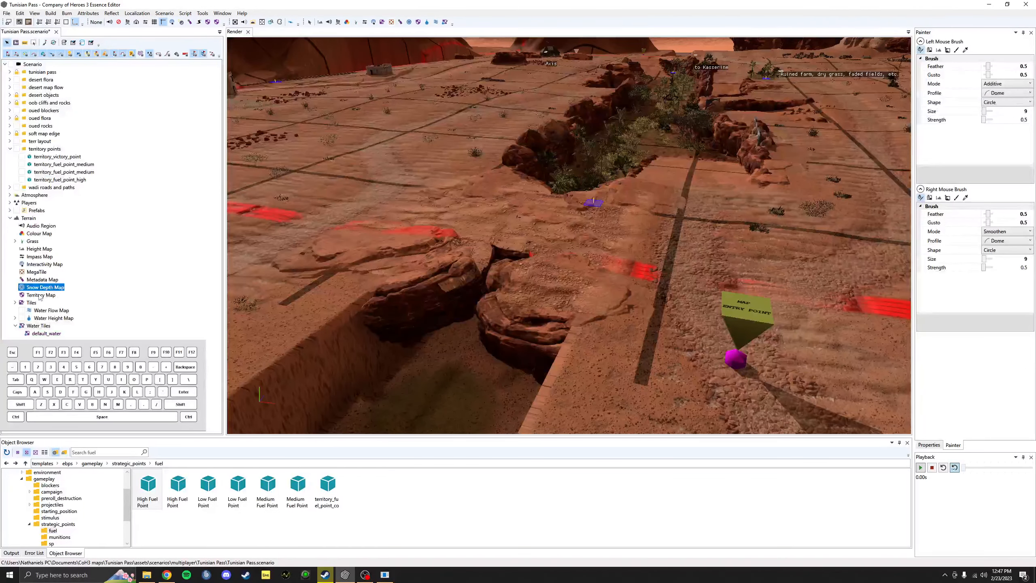
pyautogui.click(981, 68)
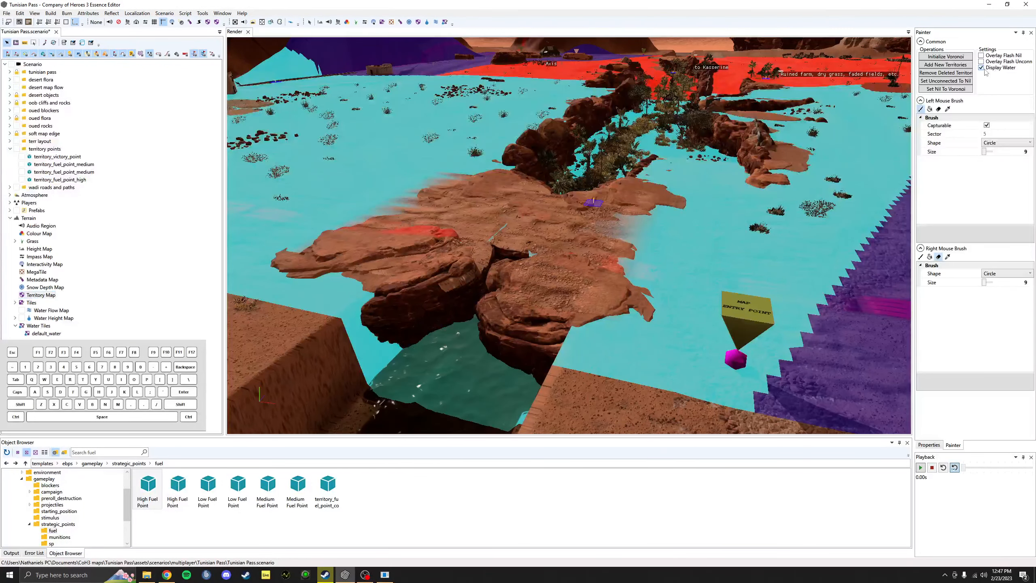
# Step: Select default_water as the tile painting brush
pyautogui.click(33, 304)
pyautogui.click(47, 333)
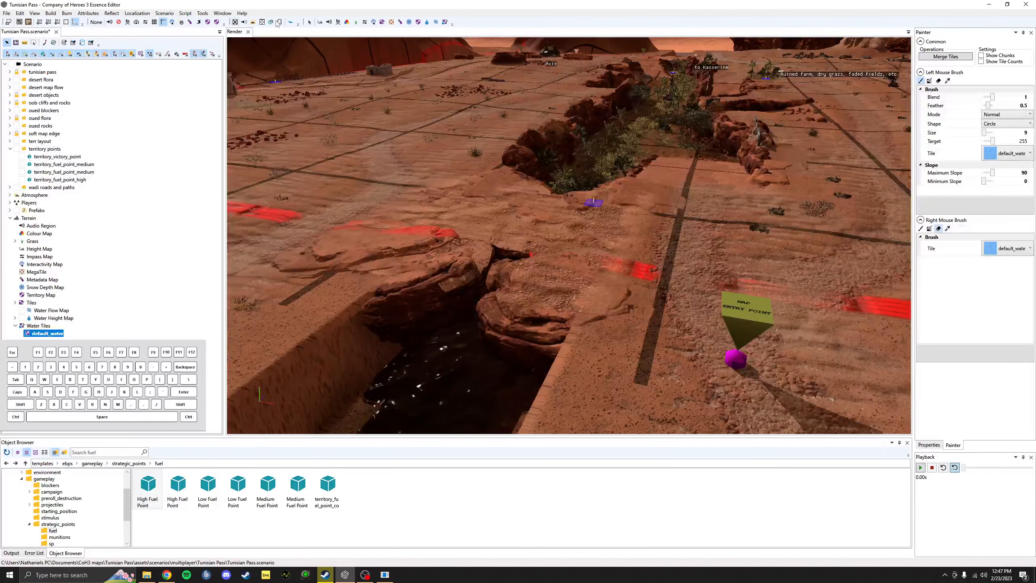
pyautogui.scroll(-3, 409, 321)
pyautogui.keyDown('alt'); pyautogui.moveTo(410, 321); pyautogui.dragTo(454, 242); pyautogui.keyUp('alt')
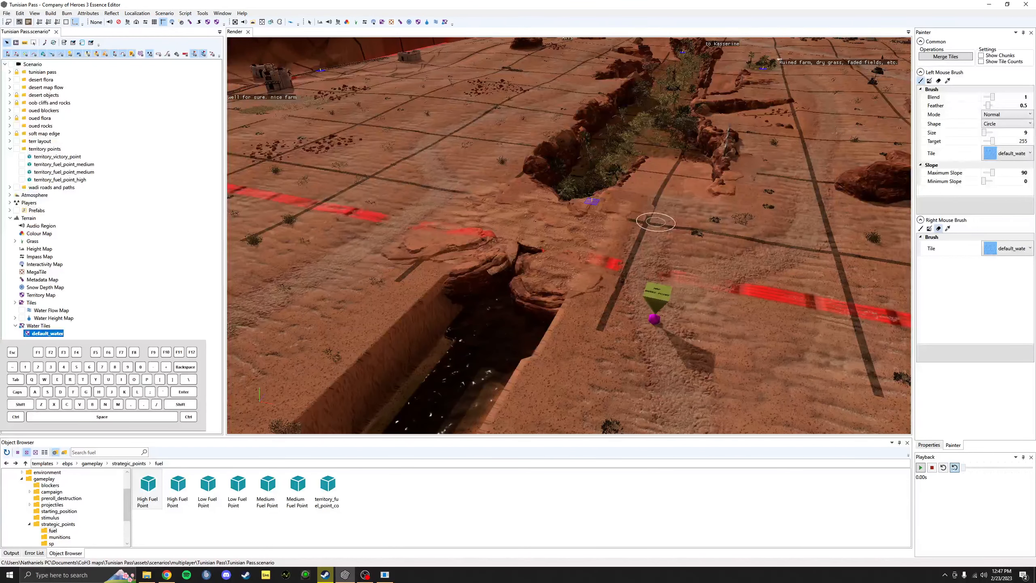
pyautogui.click(1013, 151)
pyautogui.click(1012, 168)
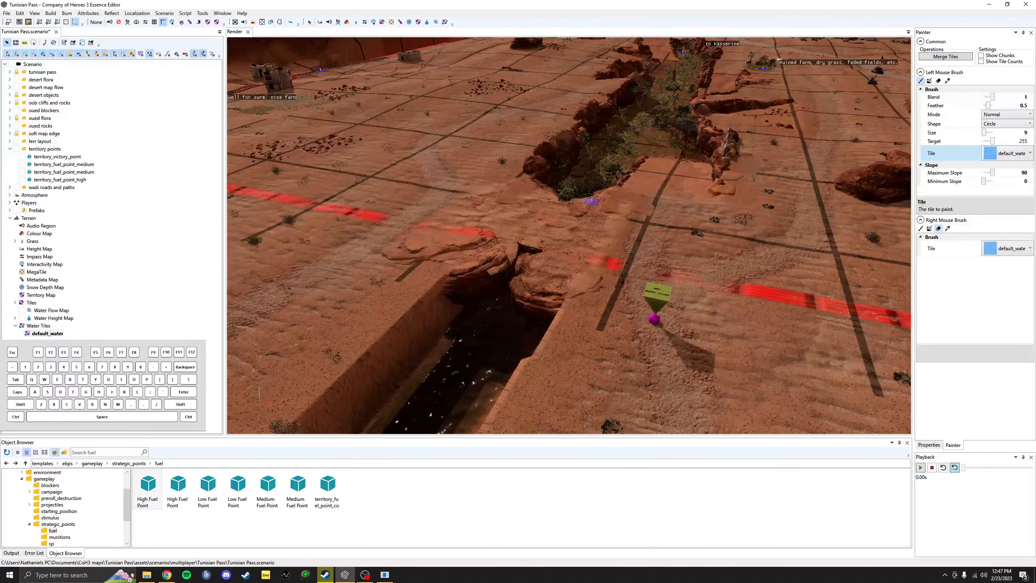
# Step: Add a new water tile entry under Water Tiles
pyautogui.rightClick(45, 334)
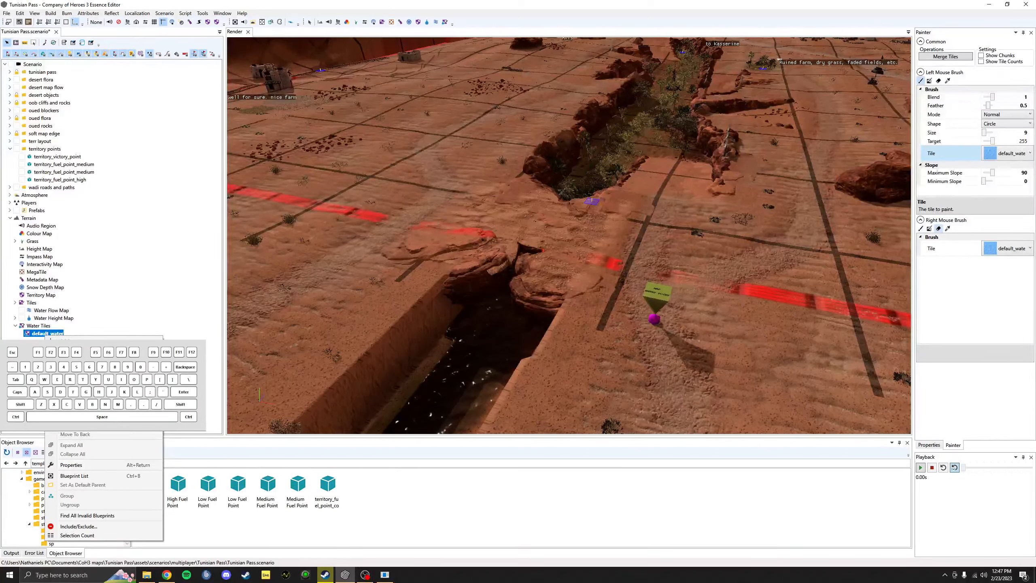
pyautogui.click(471, 395)
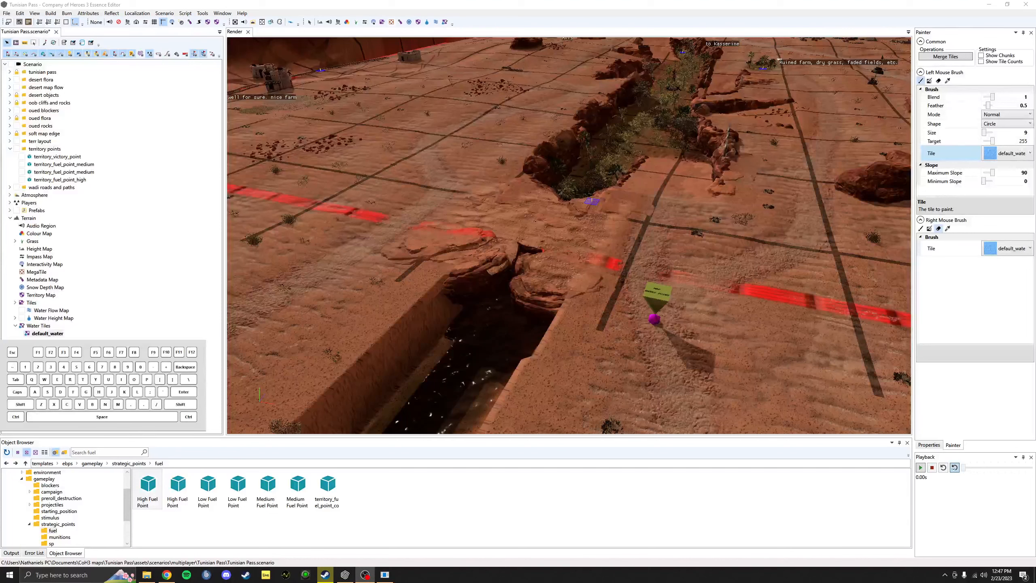
pyautogui.rightClick(39, 326)
pyautogui.click(61, 332)
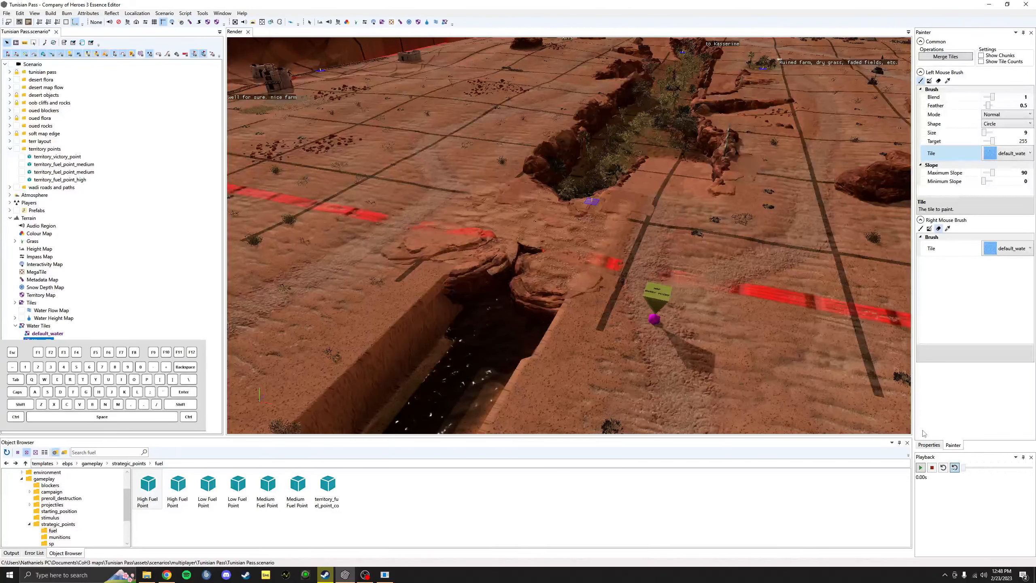
# Step: Review the water tile's Wind, Foam and Flow Material fields, cancelling a flow material browse
pyautogui.click(929, 444)
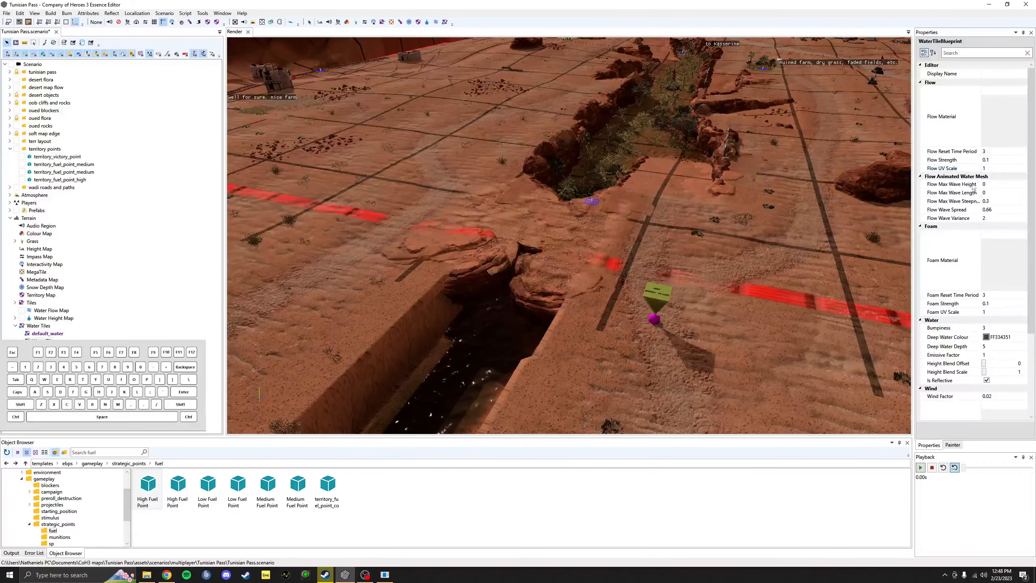
pyautogui.scroll(-4, 980, 228)
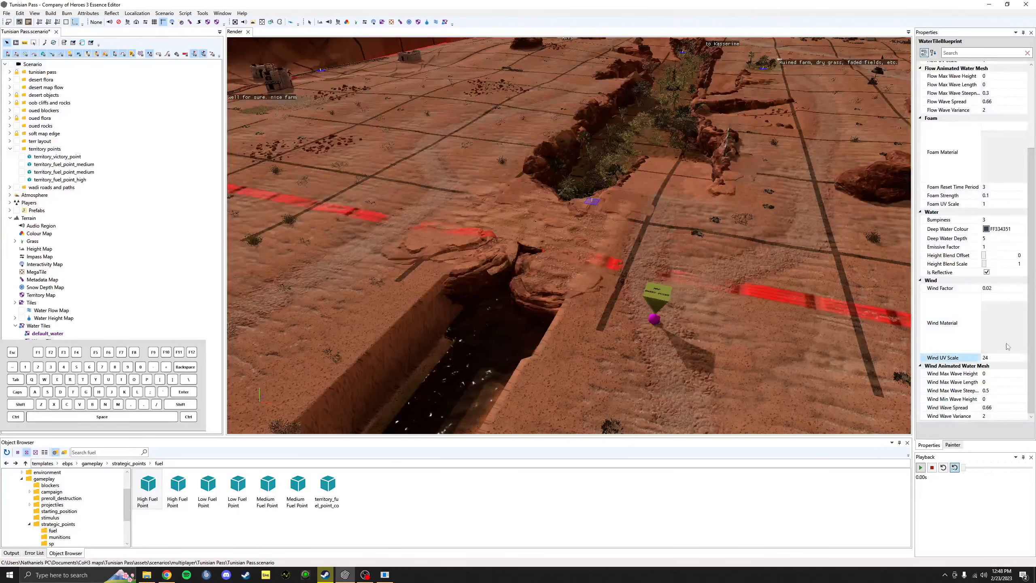
pyautogui.click(997, 330)
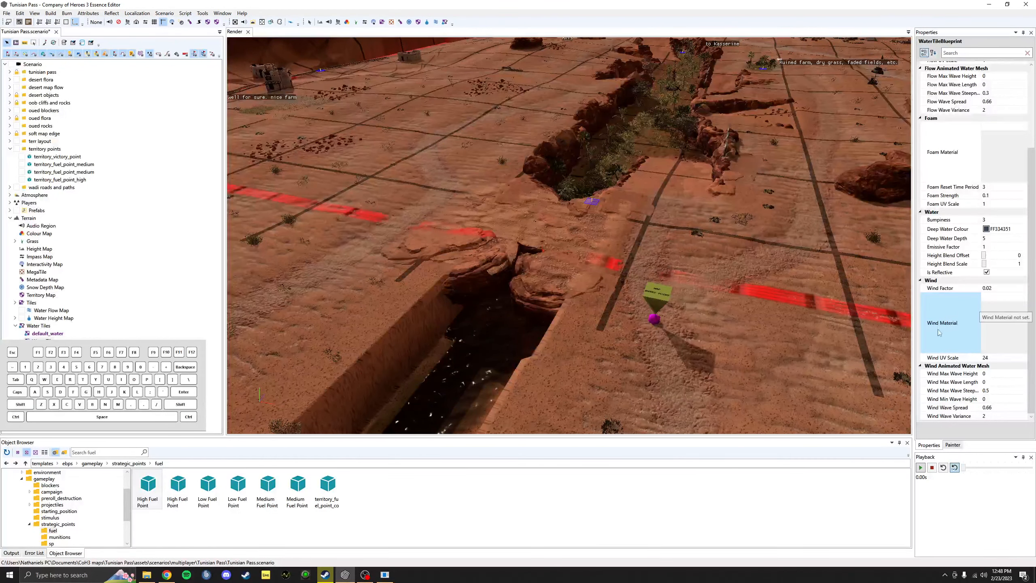
pyautogui.scroll(3, 995, 310)
pyautogui.click(995, 271)
pyautogui.scroll(1, 995, 261)
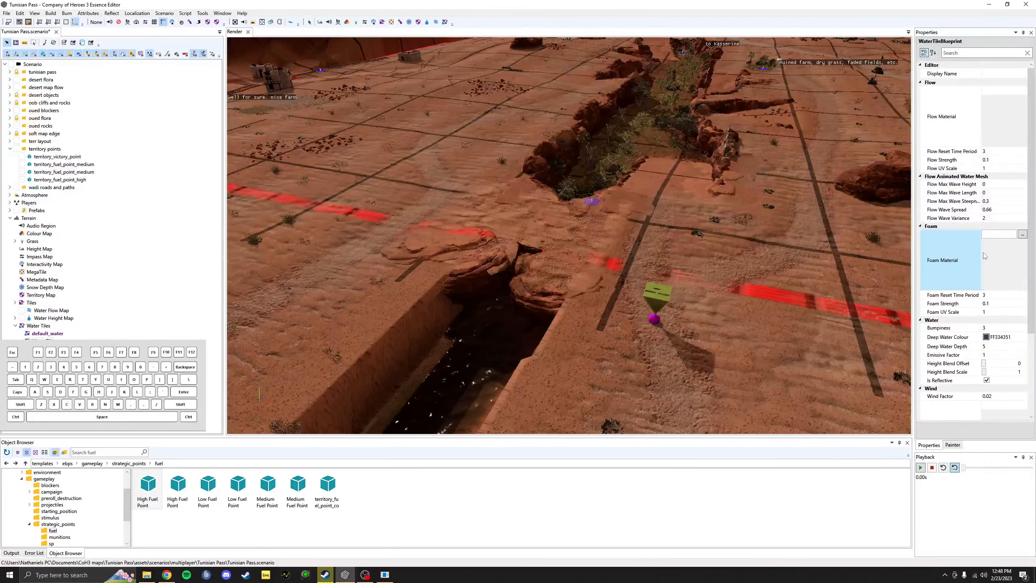
pyautogui.click(991, 124)
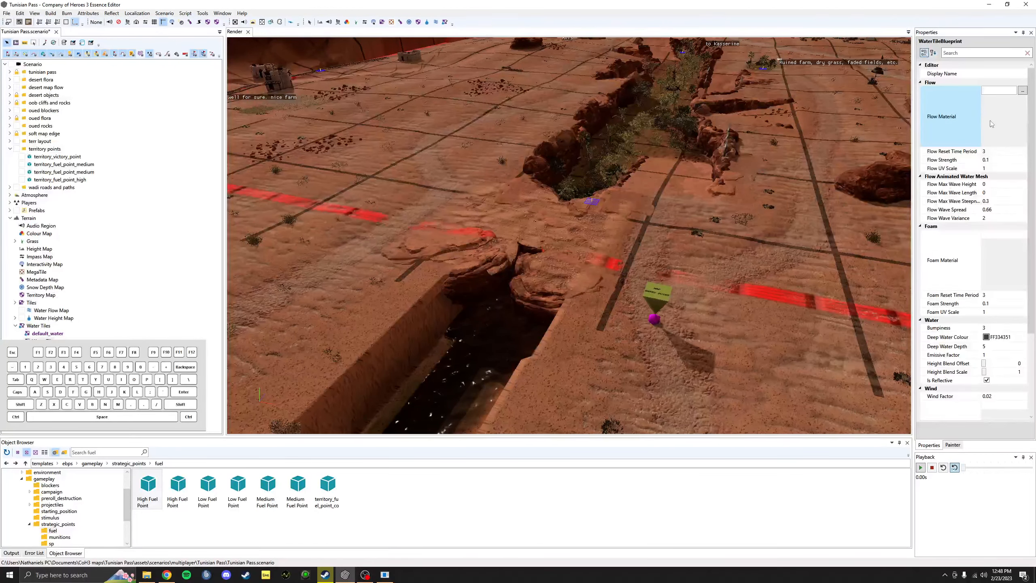
pyautogui.click(1022, 90)
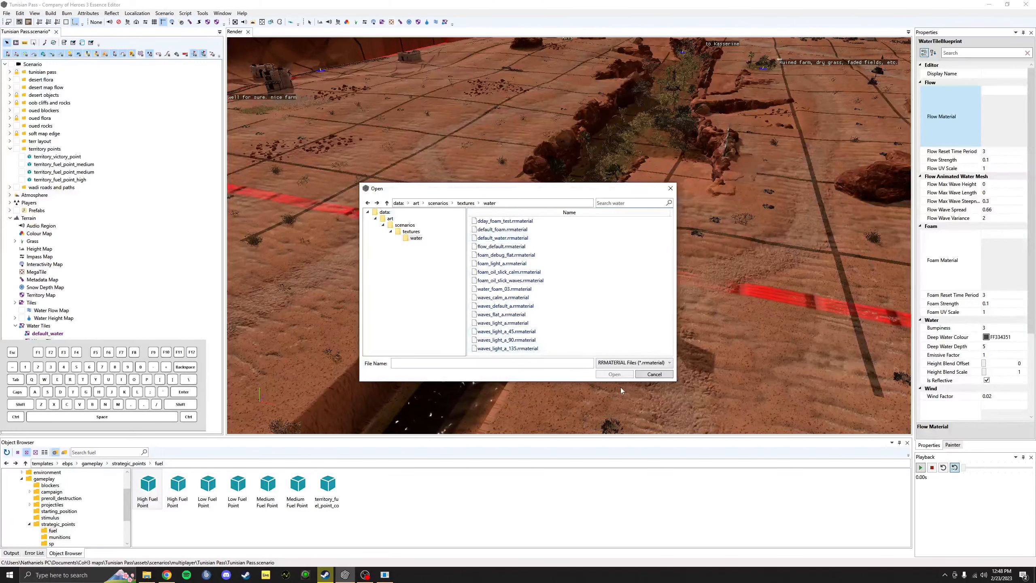
pyautogui.click(651, 379)
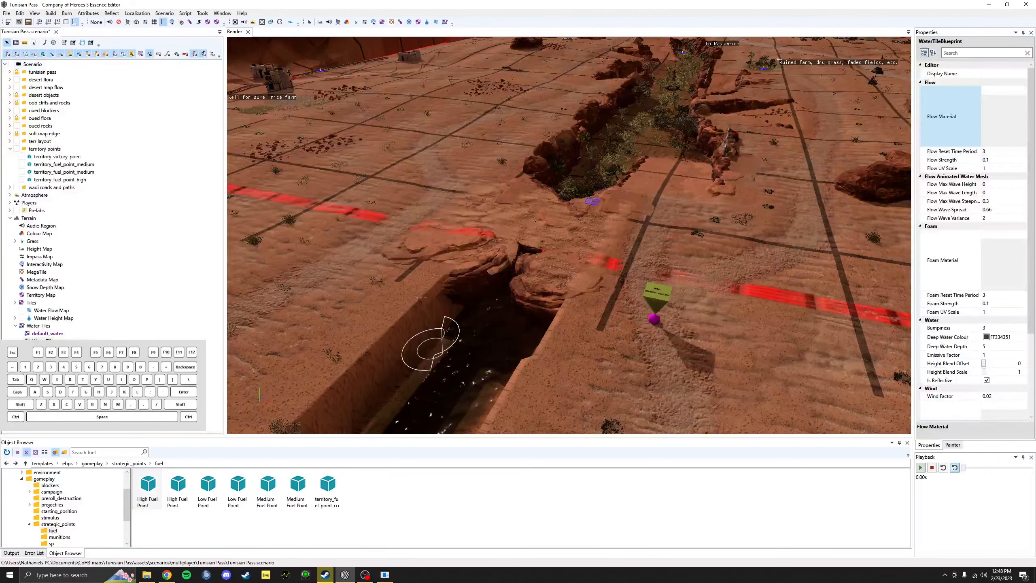
pyautogui.scroll(-5, 421, 297)
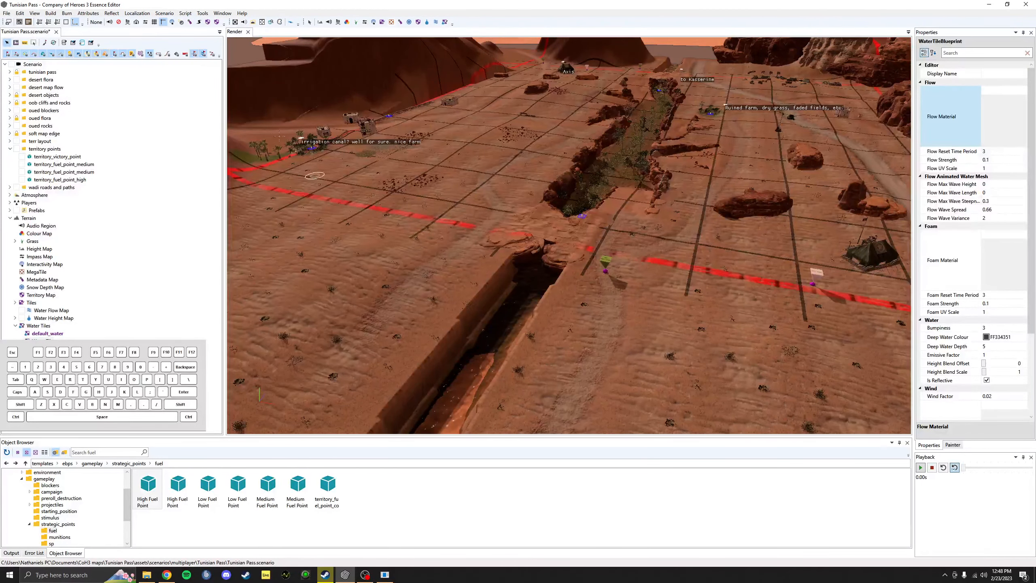
# Step: Stop painting water tiles, deselect everything, and orbit around the canal
pyautogui.press('Escape')
pyautogui.click(309, 22)
pyautogui.moveTo(625, 253)
pyautogui.mouseDown(button='middle')
pyautogui.moveTo(587, 259)
pyautogui.moveTo(628, 253)
pyautogui.mouseUp(button='middle')
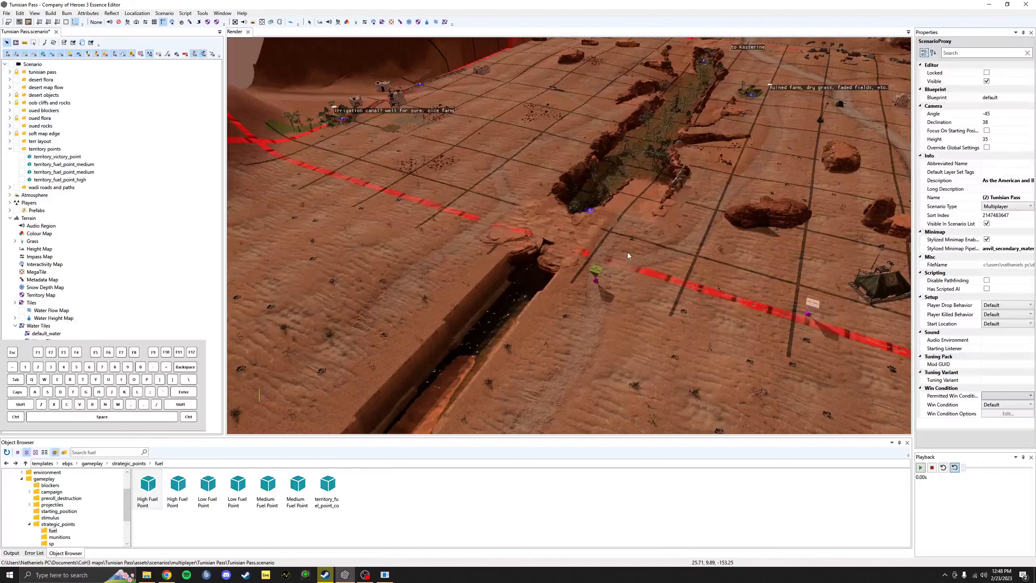
pyautogui.moveTo(812, 251); pyautogui.dragTo(662, 309, button='middle')
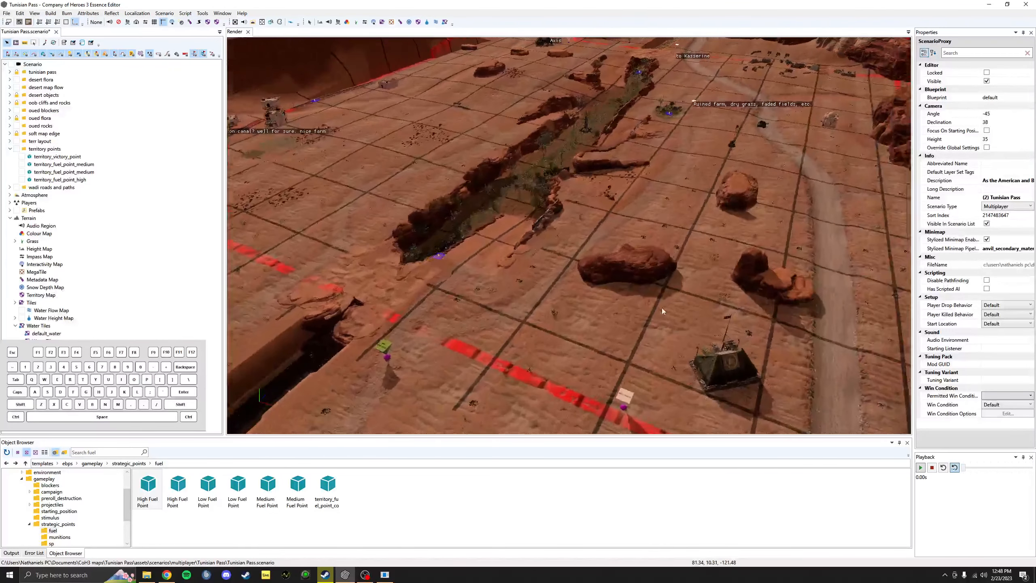
pyautogui.click(7, 13)
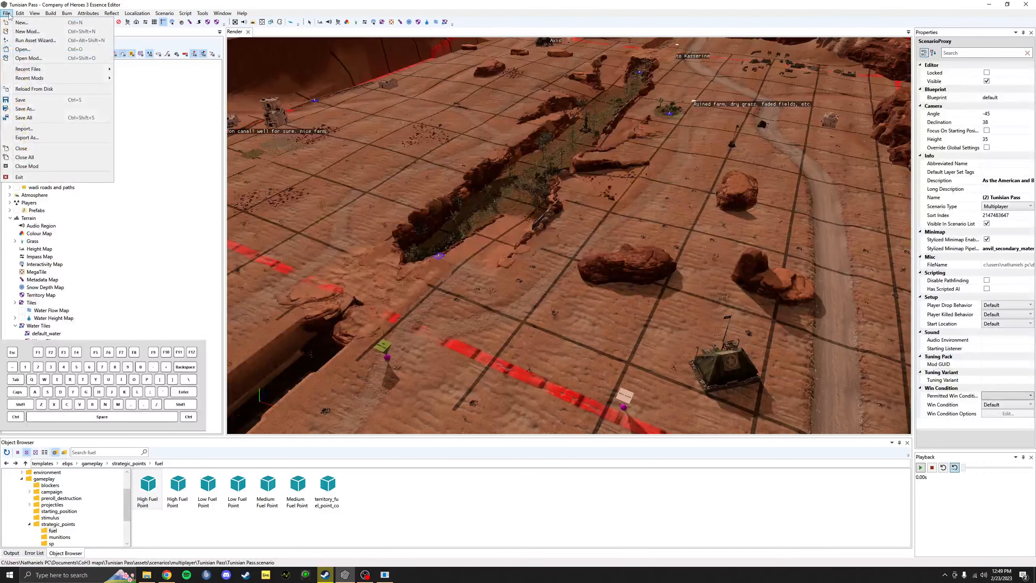
pyautogui.click(23, 49)
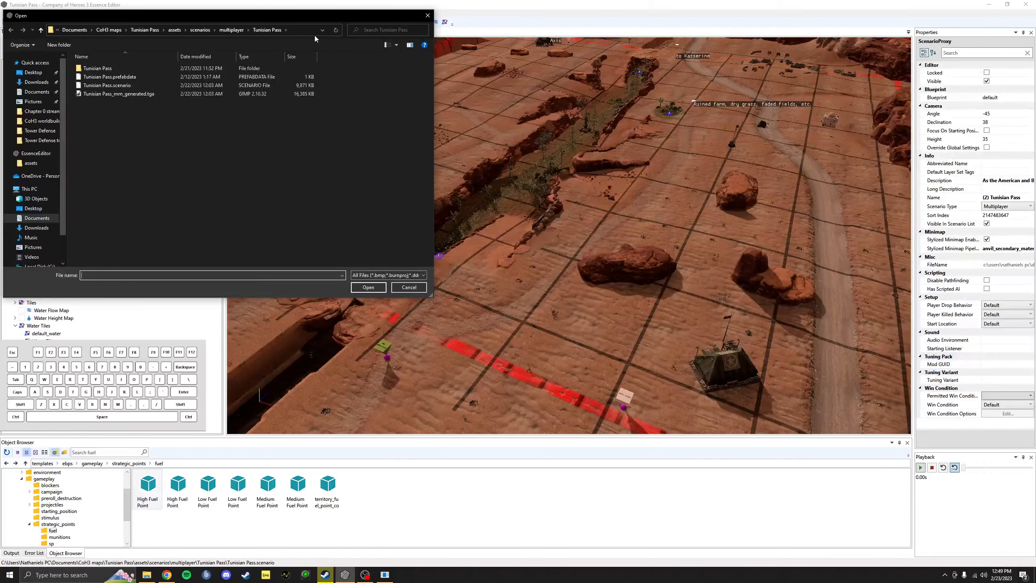
pyautogui.click(107, 30)
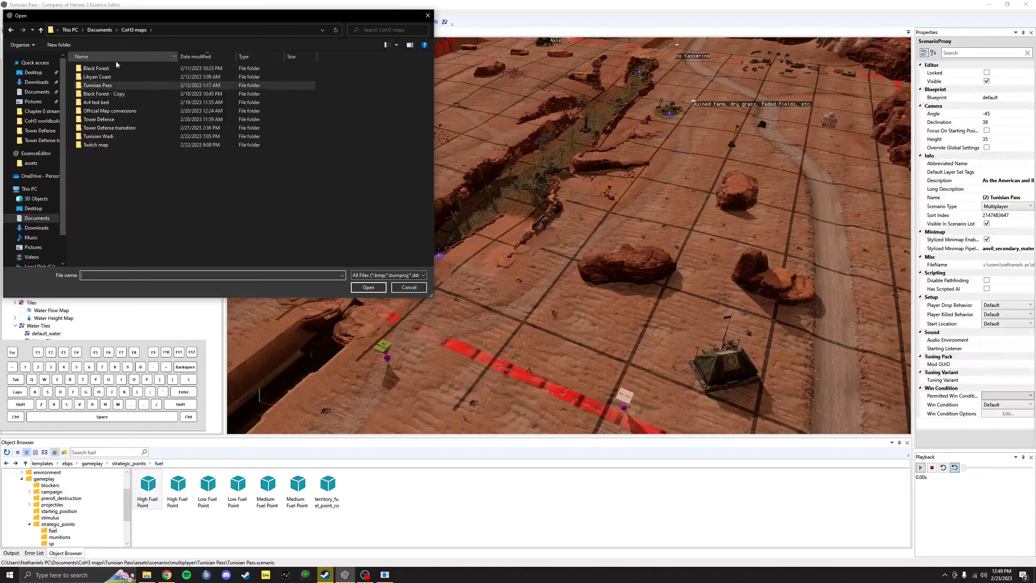
pyautogui.doubleClick(123, 110)
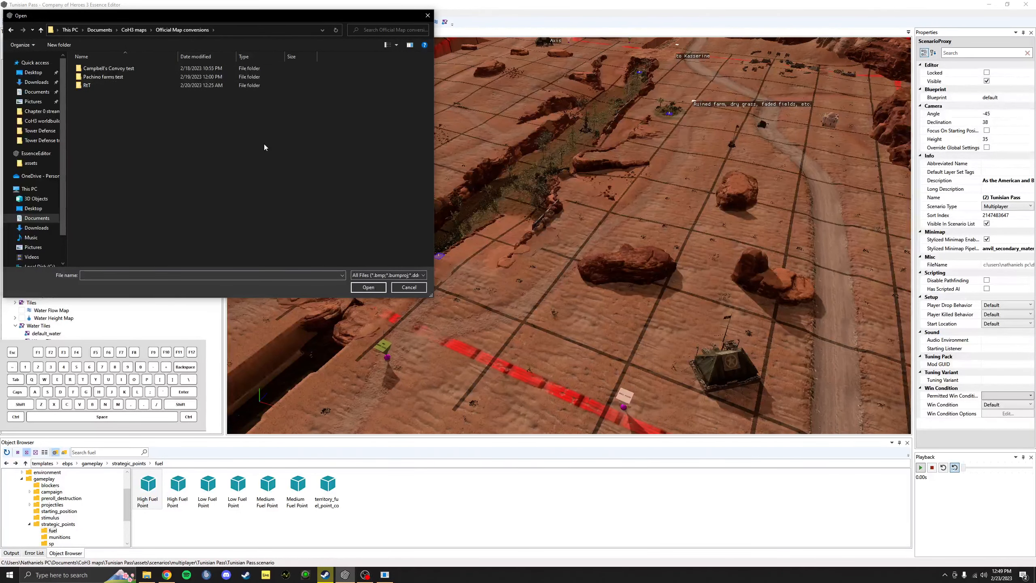
pyautogui.doubleClick(100, 87)
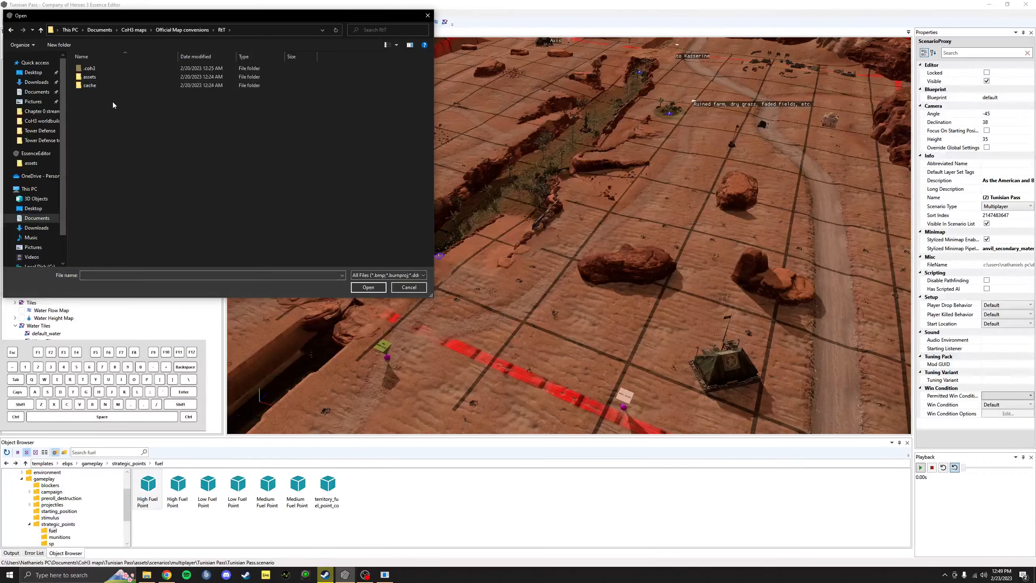
pyautogui.doubleClick(110, 78)
pyautogui.doubleClick(111, 77)
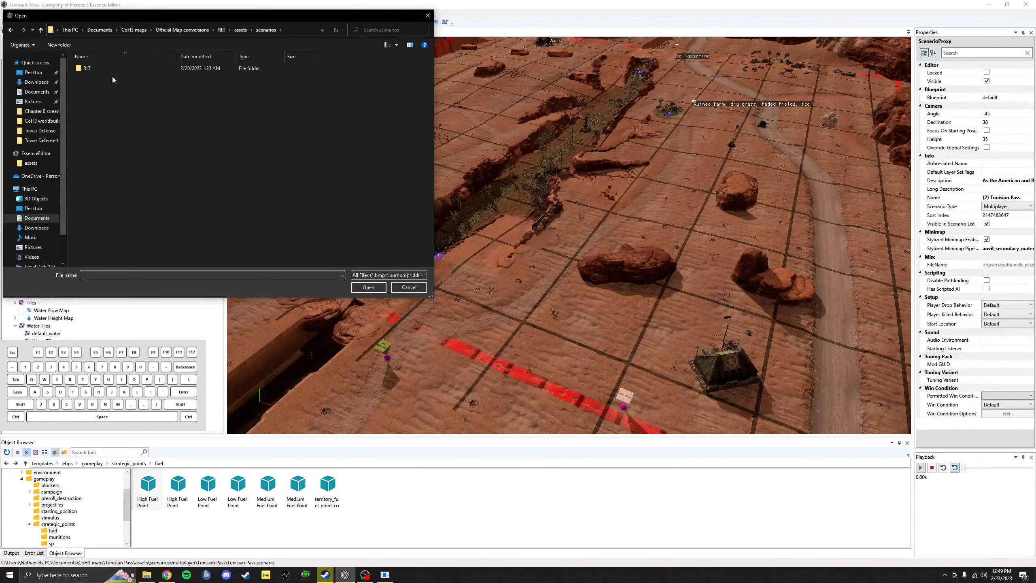
pyautogui.click(102, 67)
pyautogui.click(102, 67)
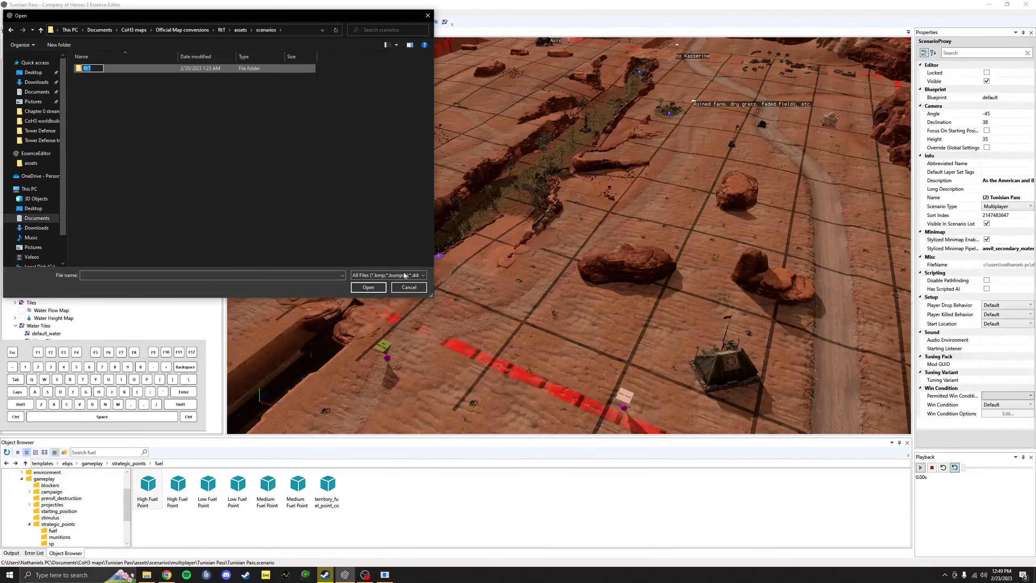
pyautogui.click(415, 292)
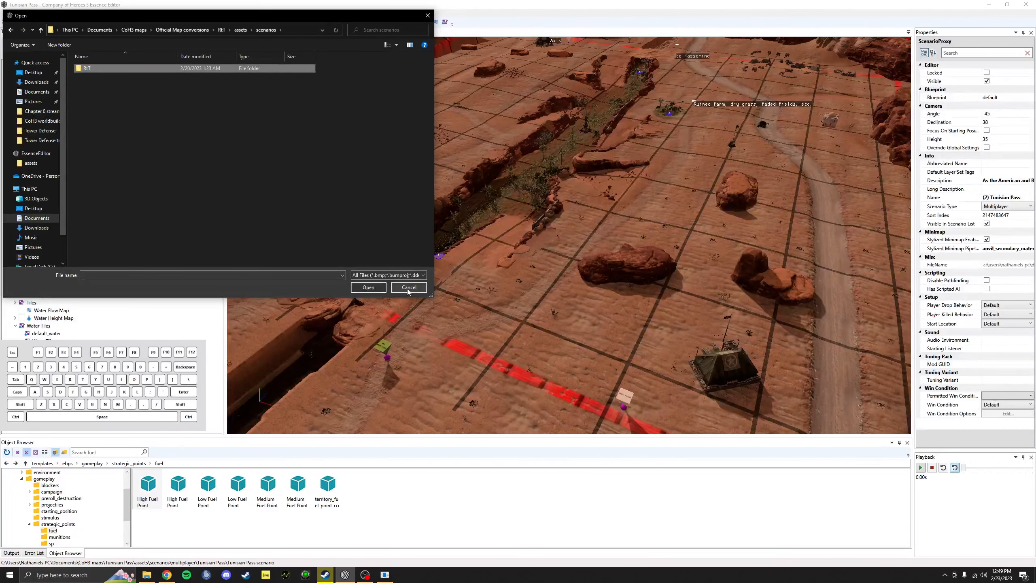
pyautogui.click(408, 287)
# Step: Open RtT.coh3mod from the Official Map conversions > RtT folder using Open Mod
pyautogui.click(7, 13)
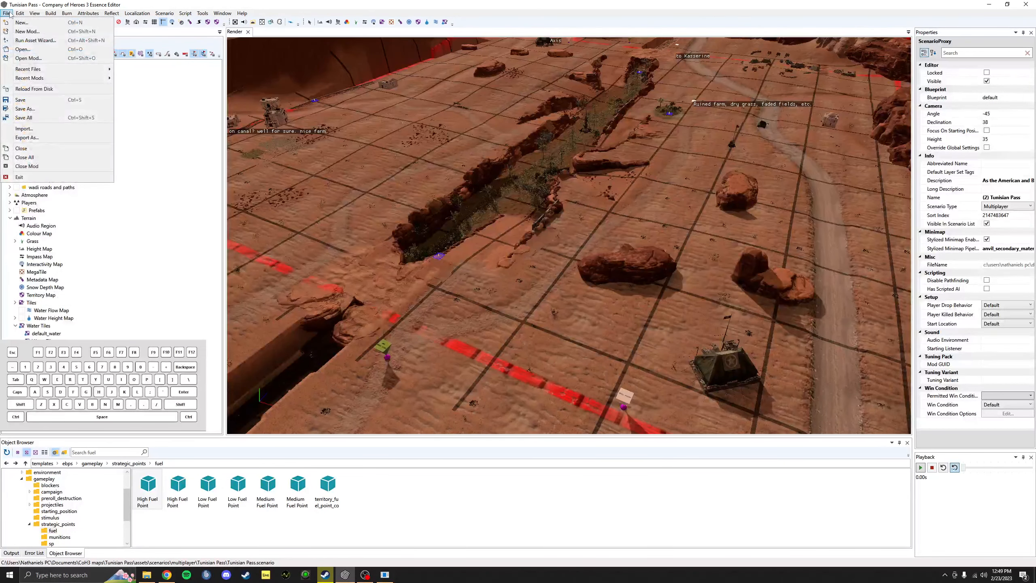
pyautogui.click(18, 49)
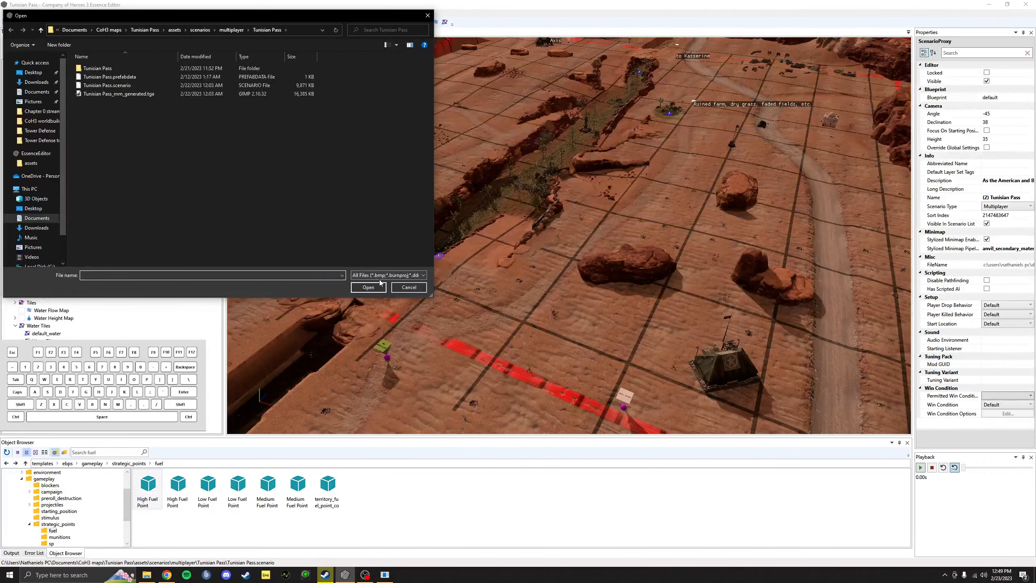
pyautogui.click(399, 287)
pyautogui.click(8, 14)
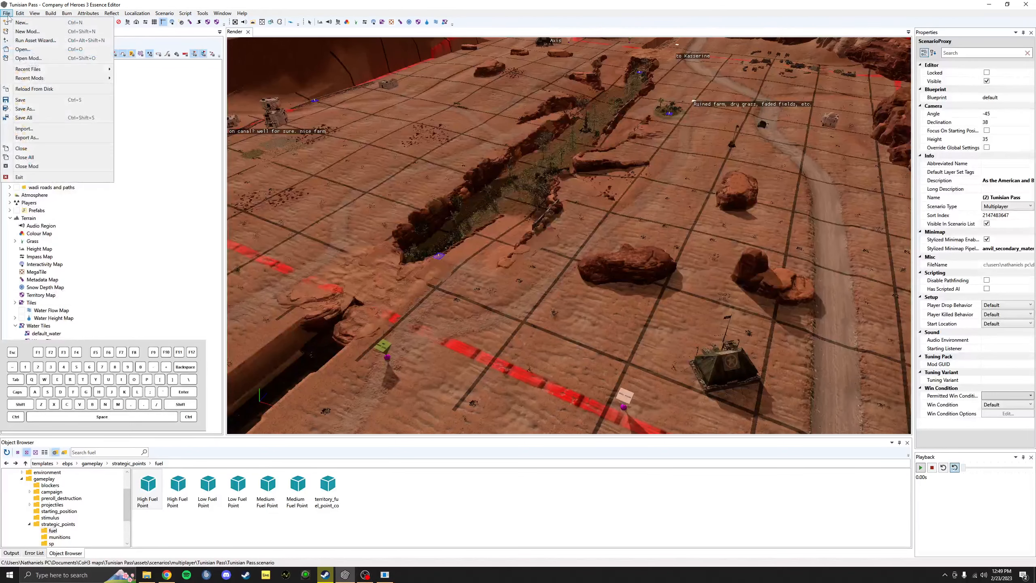
pyautogui.click(35, 57)
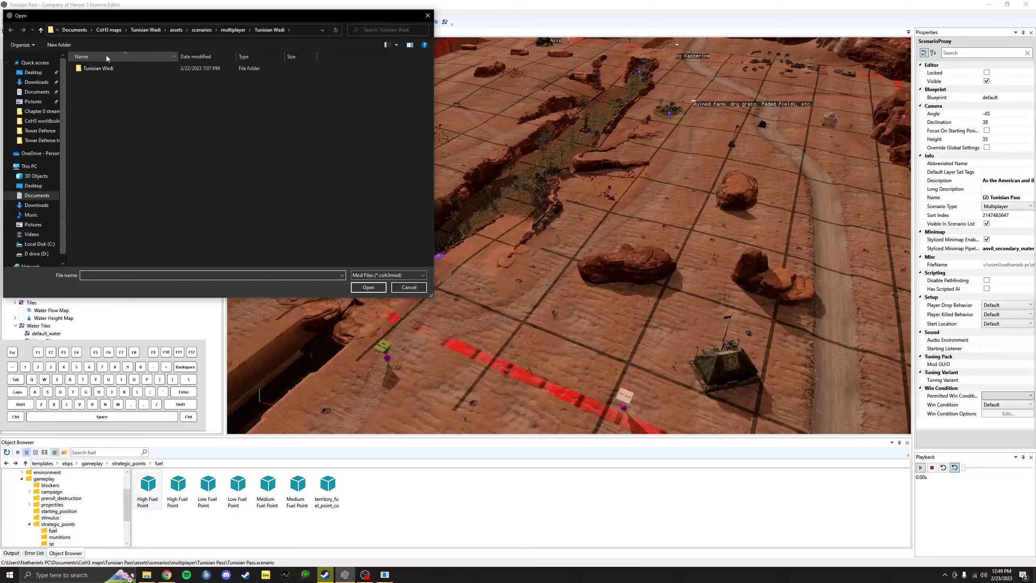
pyautogui.click(108, 31)
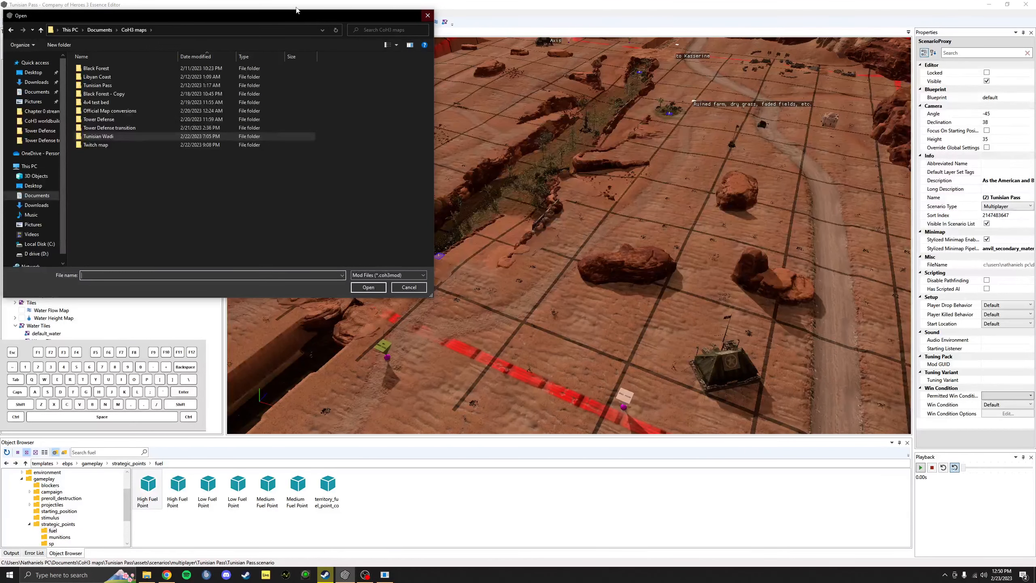
pyautogui.moveTo(279, 17); pyautogui.dragTo(430, 50)
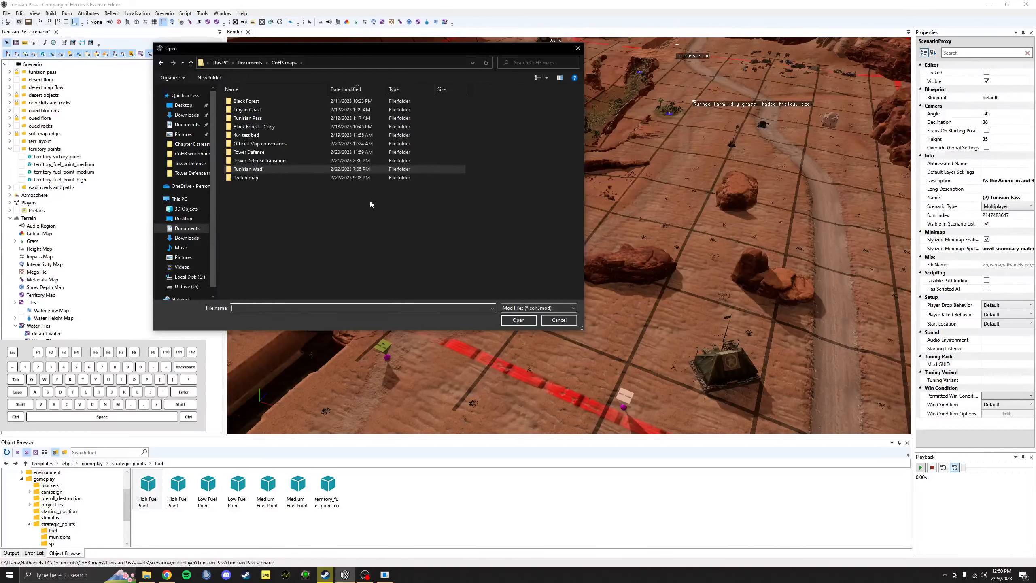
pyautogui.click(286, 141)
pyautogui.doubleClick(286, 141)
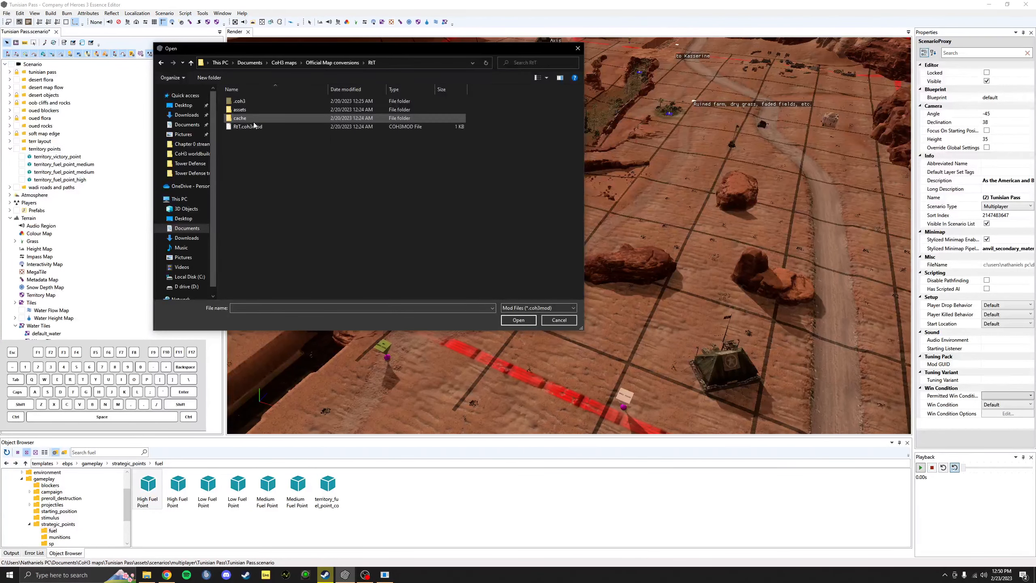
pyautogui.doubleClick(244, 118)
pyautogui.click(244, 127)
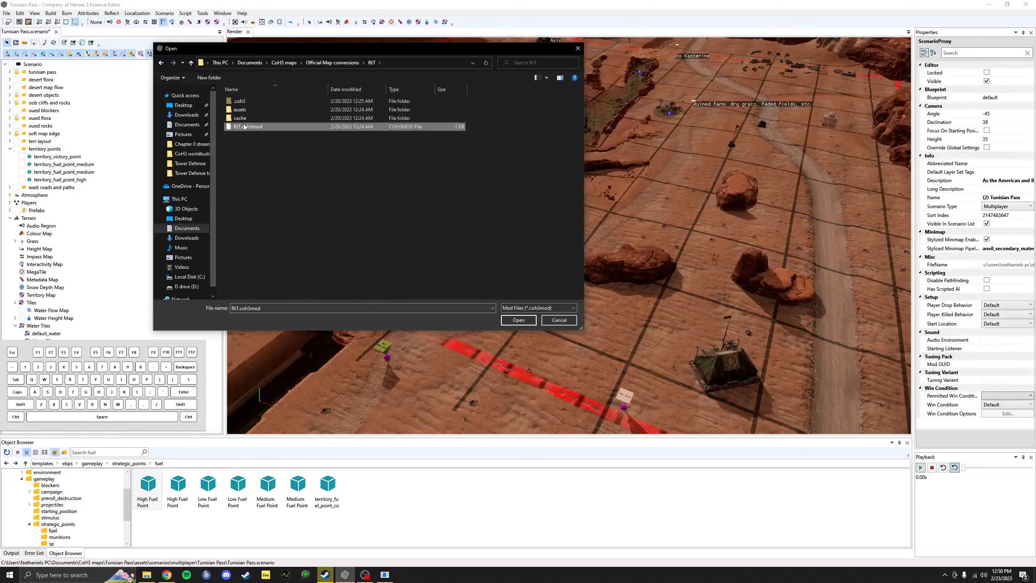
pyautogui.click(518, 320)
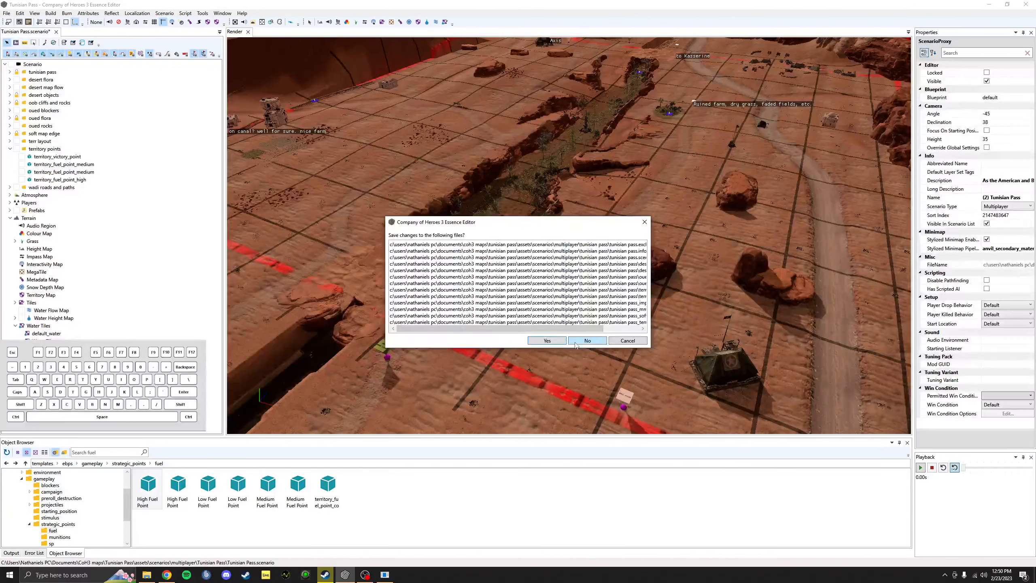
# Step: Decline saving the Tunisian Pass changes so the Road to Tunis scenario loads
pyautogui.moveTo(570, 329); pyautogui.dragTo(491, 330)
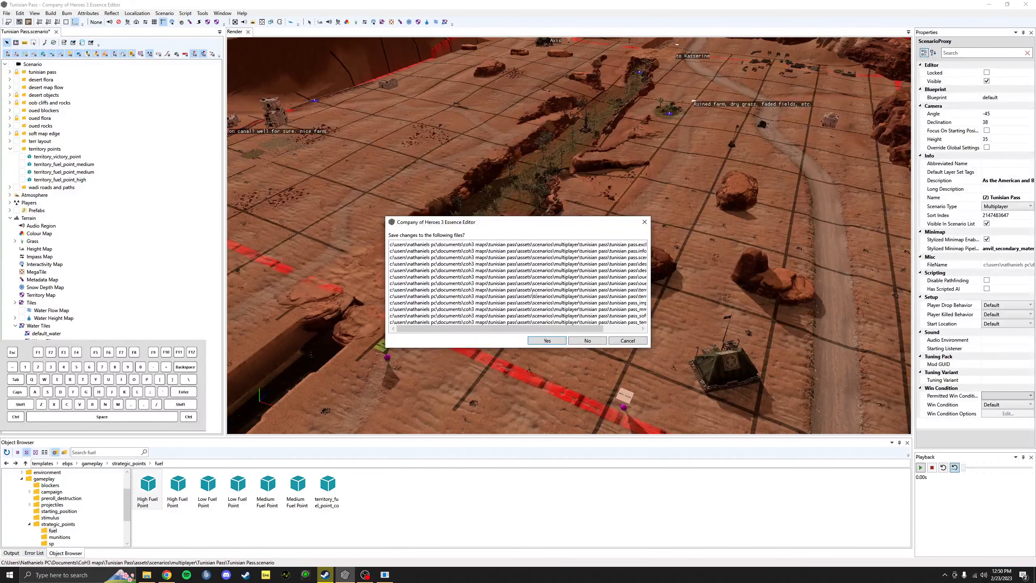
pyautogui.click(587, 340)
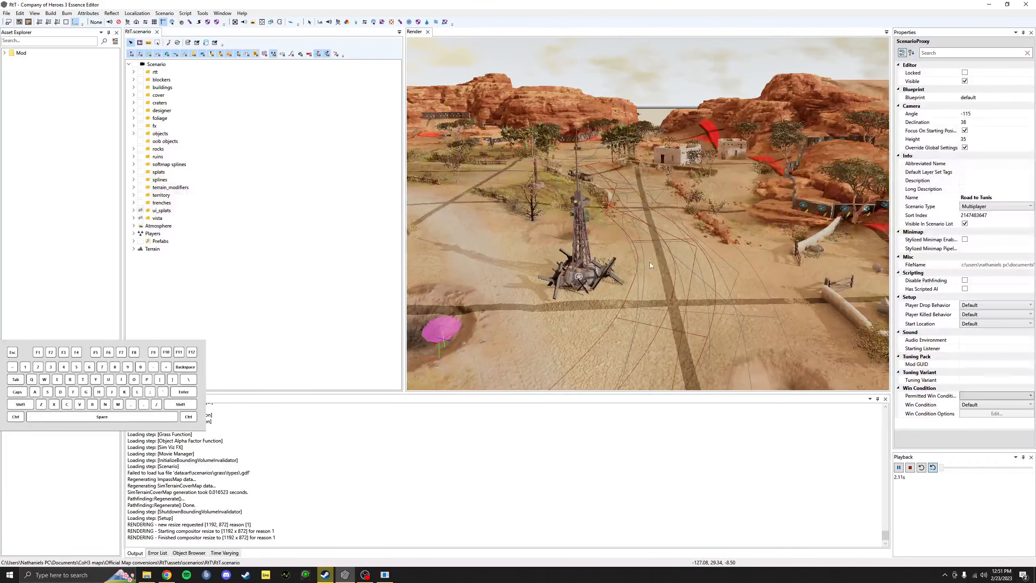
# Step: Zoom out and pan the Render view across Road to Tunis's fields, villages and red cliffs
pyautogui.scroll(-6, 646, 263)
pyautogui.scroll(6, 645, 263)
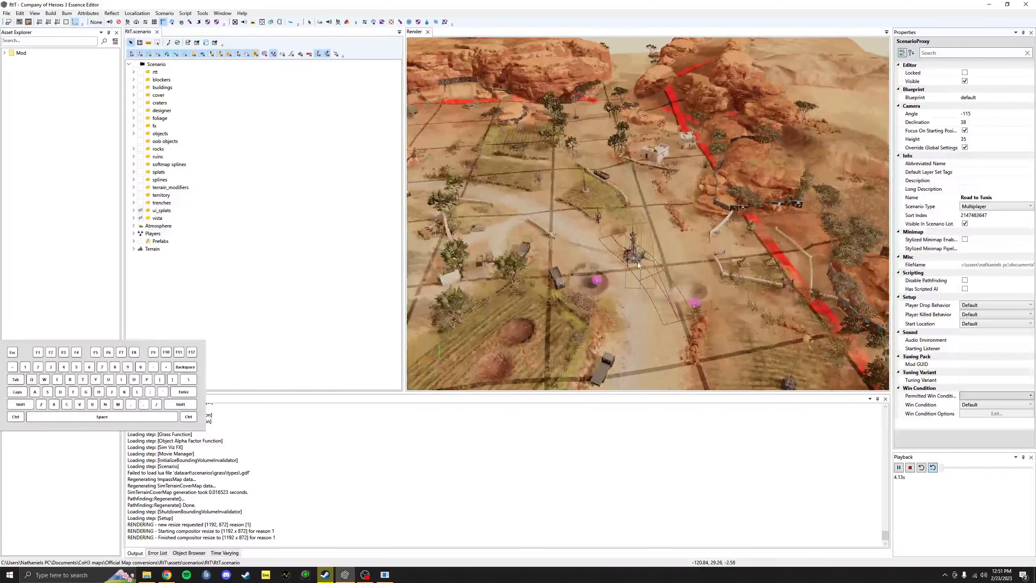
pyautogui.moveTo(612, 220)
pyautogui.mouseDown(button='middle')
pyautogui.moveTo(653, 239)
pyautogui.moveTo(618, 240)
pyautogui.mouseUp(button='middle')
pyautogui.scroll(-10, 619, 240)
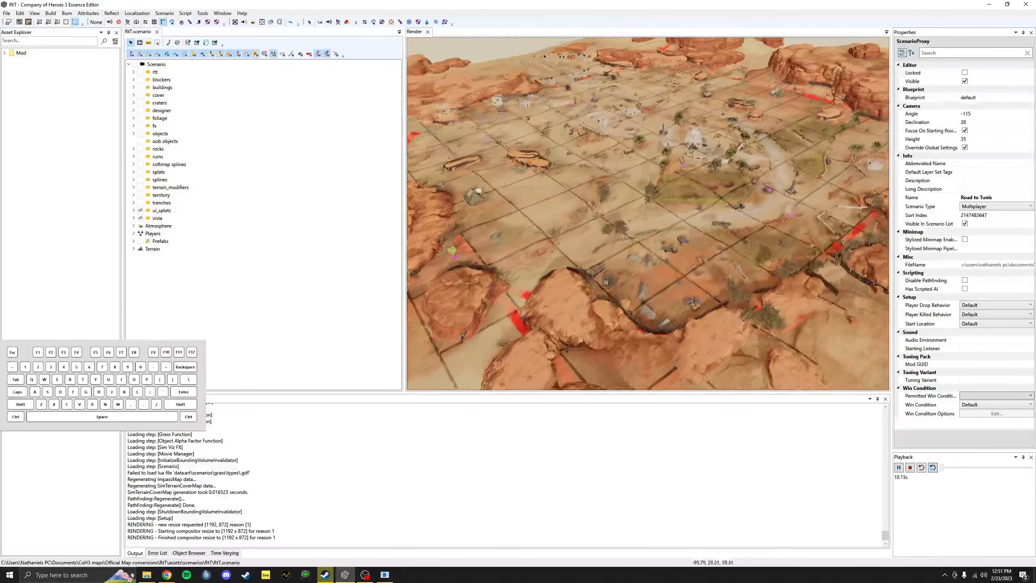
pyautogui.scroll(-2, 648, 213)
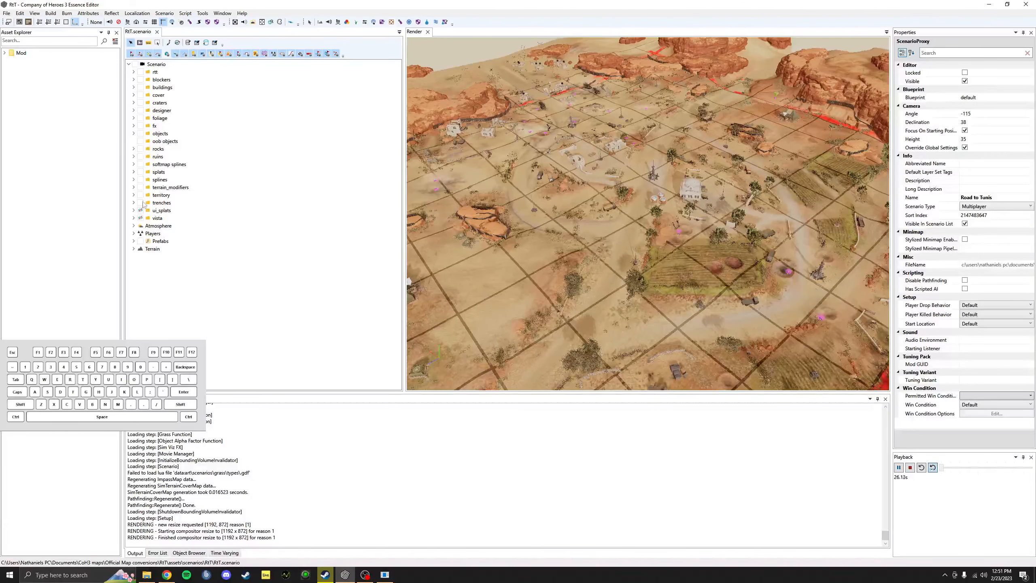
# Step: Lock the splines, splats, softmap splines, oob objects, objects, fx, foliage, designer, craters and cover layers
pyautogui.click(159, 195)
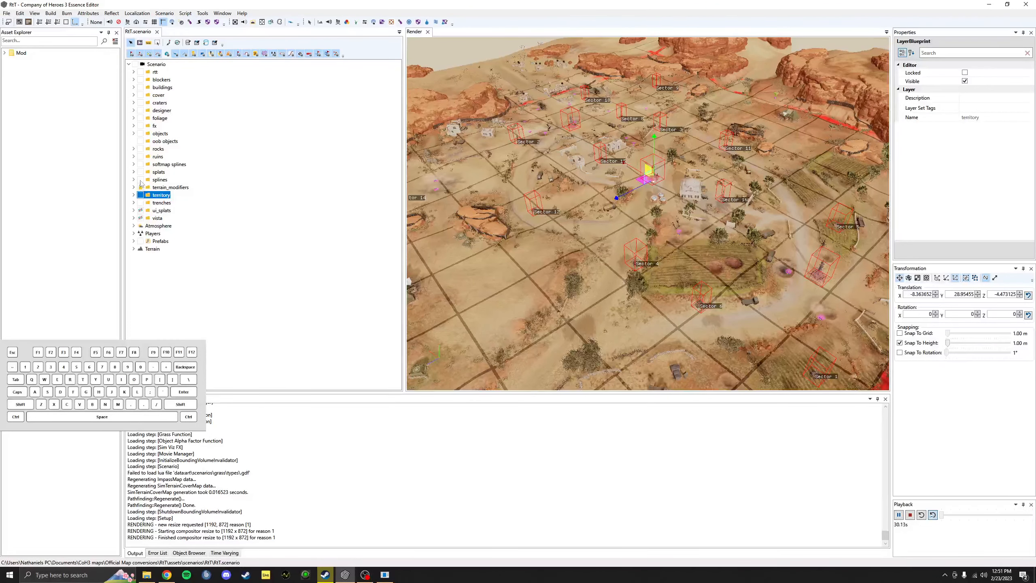
pyautogui.click(140, 179)
pyautogui.click(141, 172)
pyautogui.click(140, 163)
pyautogui.click(141, 141)
pyautogui.click(140, 133)
pyautogui.click(141, 118)
pyautogui.click(141, 125)
pyautogui.click(140, 110)
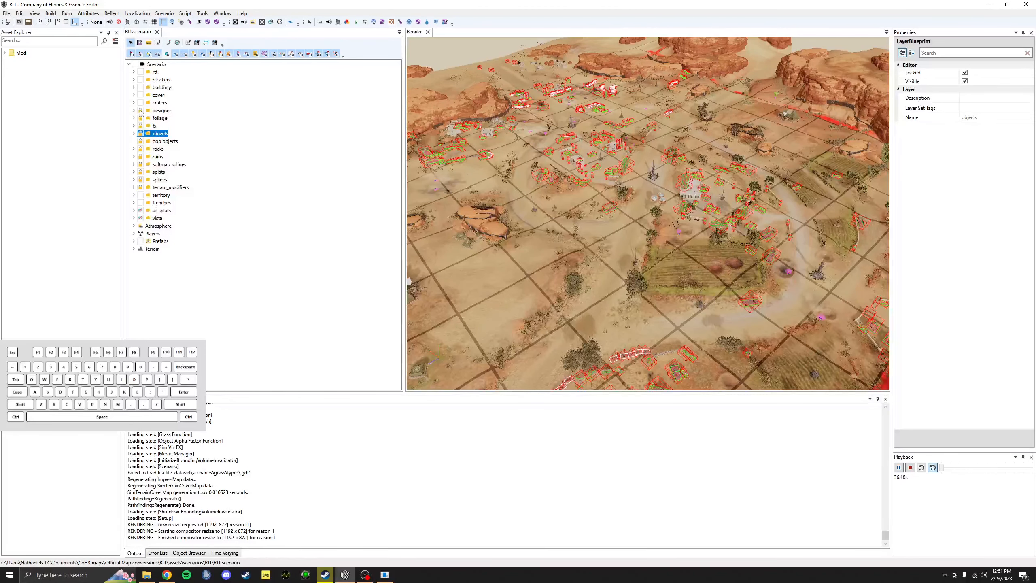
pyautogui.click(140, 103)
pyautogui.click(141, 95)
# Step: Check the objects layer's contents, then lock the buildings, blockers and rtt layers
pyautogui.click(134, 134)
pyautogui.click(134, 64)
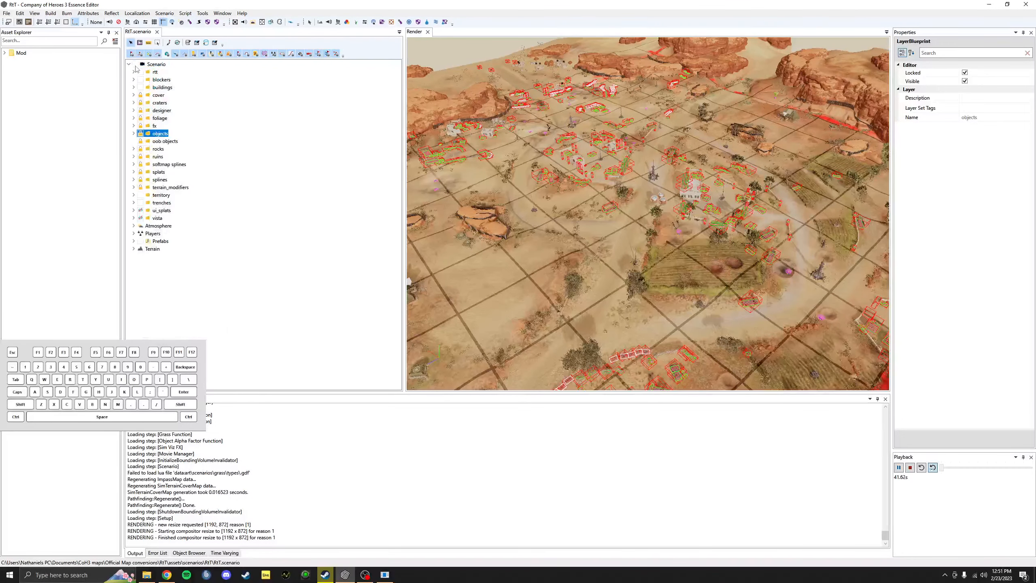
pyautogui.click(141, 87)
pyautogui.click(141, 80)
pyautogui.click(141, 72)
# Step: Select and expand the territory layer to list its sector points
pyautogui.click(161, 195)
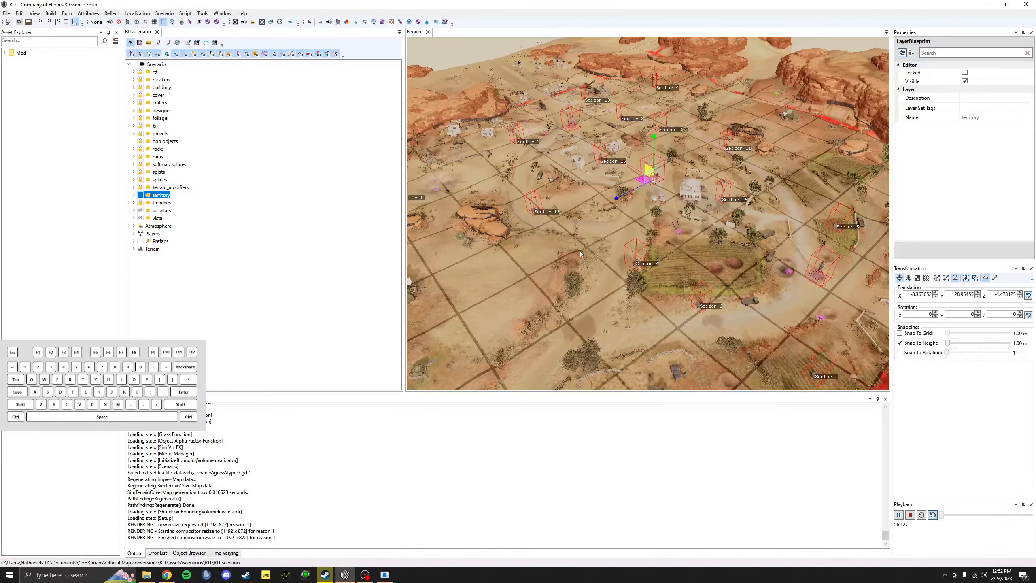
pyautogui.moveTo(579, 251); pyautogui.dragTo(581, 251, button='middle')
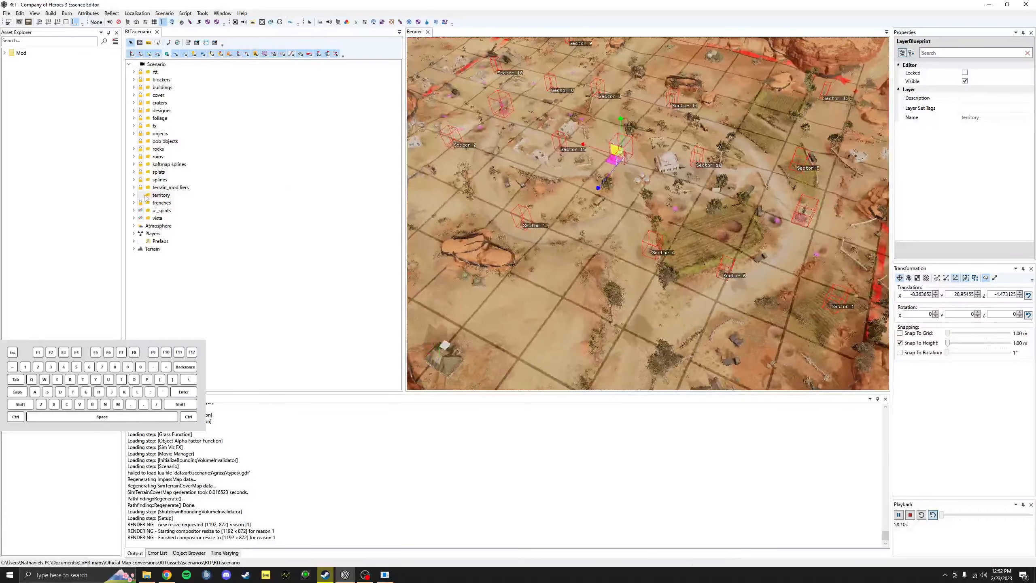
pyautogui.click(133, 196)
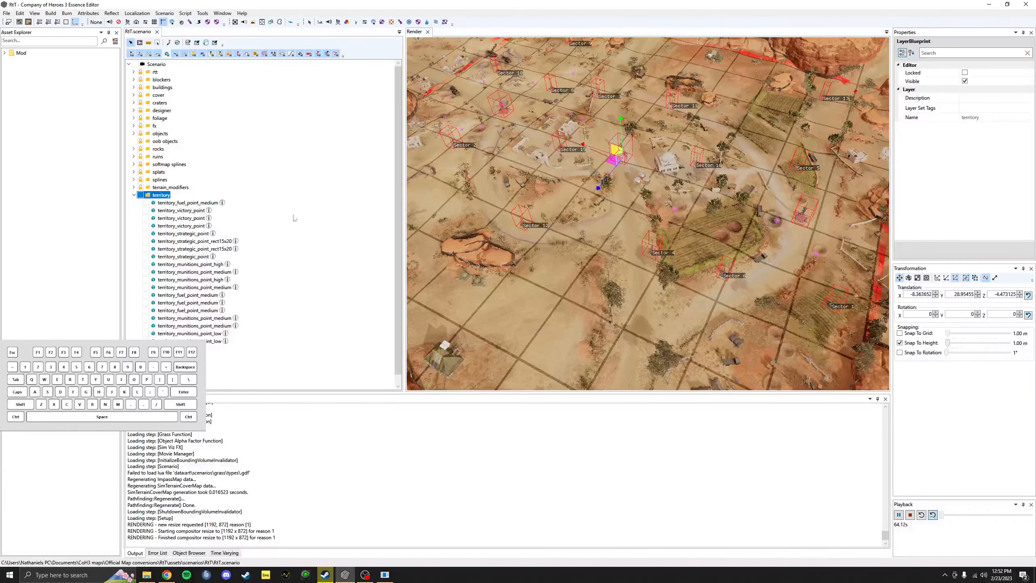
pyautogui.moveTo(648, 221); pyautogui.dragTo(595, 212, button='middle')
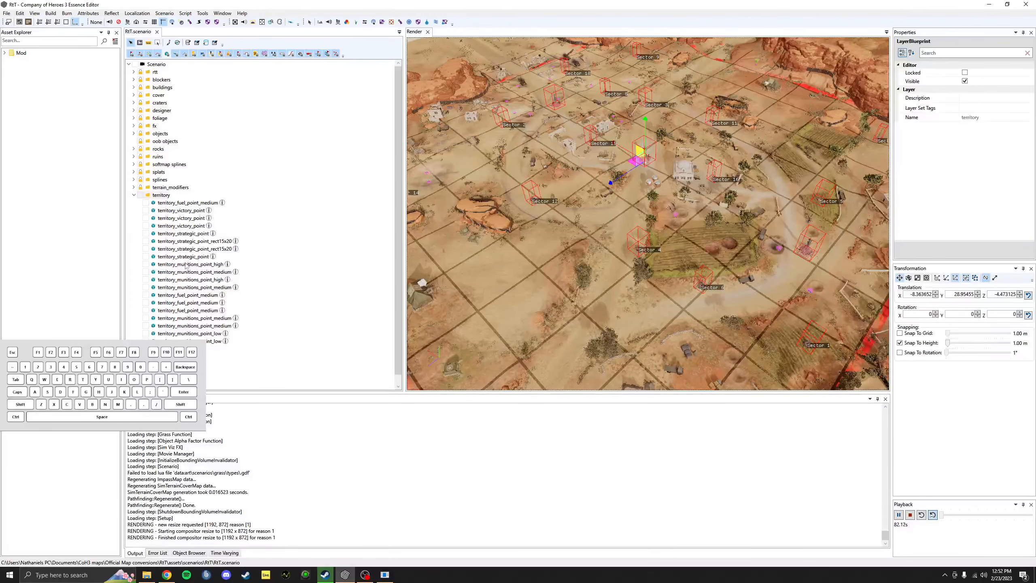
# Step: Select the fuel territory points together
pyautogui.click(195, 310)
pyautogui.keyDown('ctrl'); pyautogui.click(197, 303); pyautogui.keyUp('ctrl')
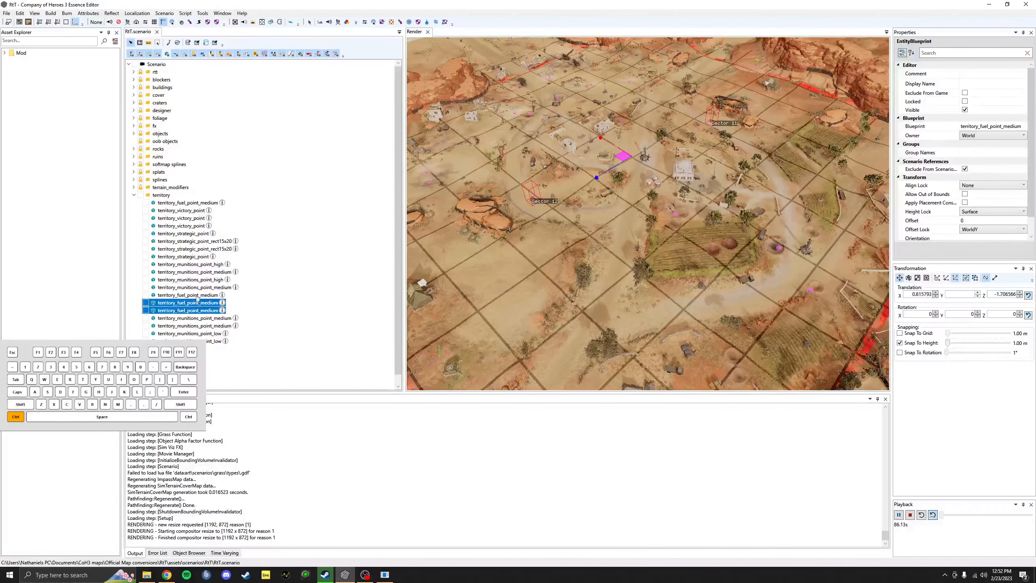
pyautogui.keyDown('ctrl'); pyautogui.click(197, 296); pyautogui.keyUp('ctrl')
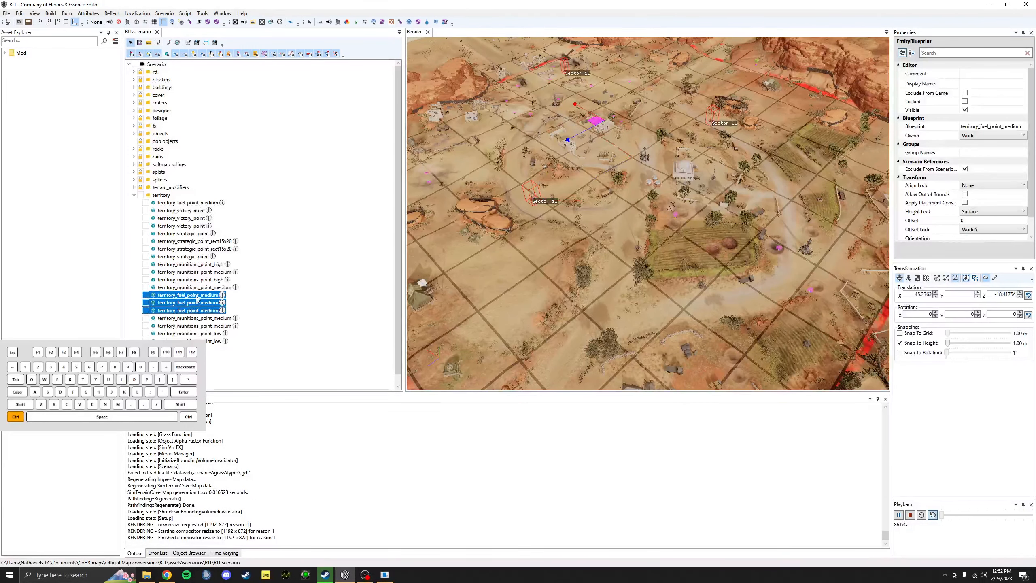
pyautogui.keyDown('ctrl'); pyautogui.click(188, 203); pyautogui.keyUp('ctrl')
# Step: Switch the selection to all high, medium and low territory_munitions_point rows
pyautogui.scroll(-1, 322, 300)
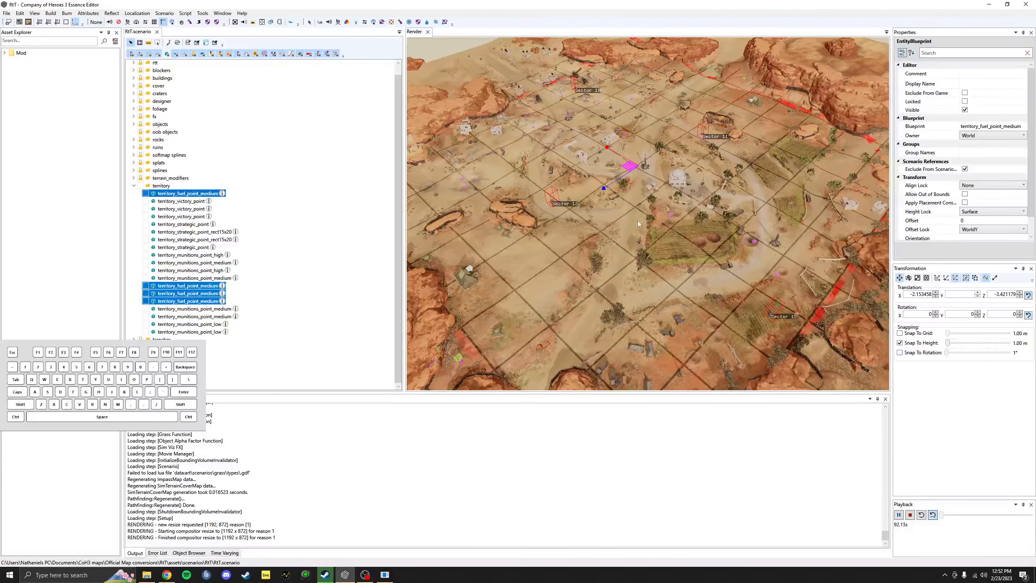
pyautogui.scroll(-1, 637, 221)
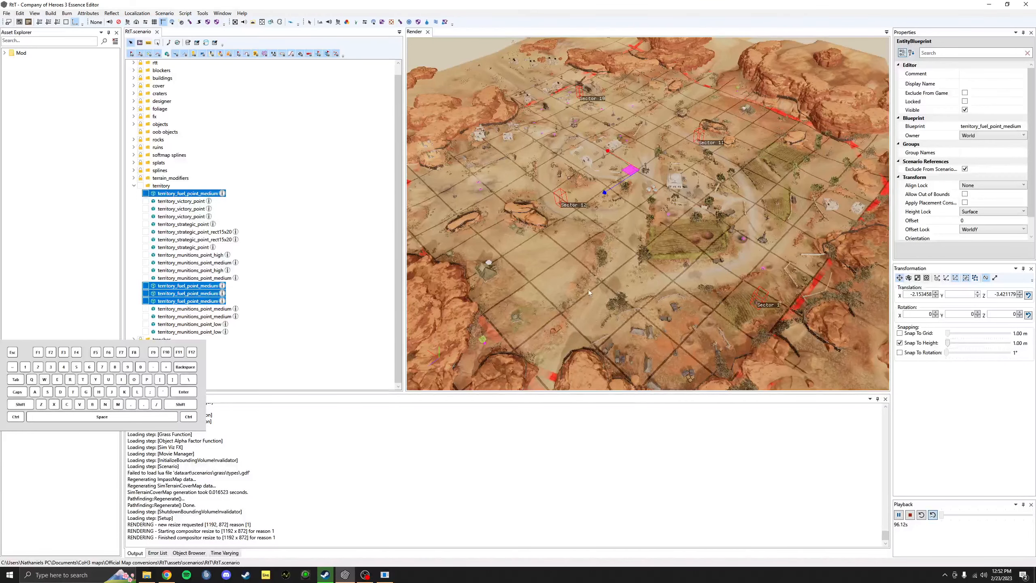
pyautogui.click(217, 333)
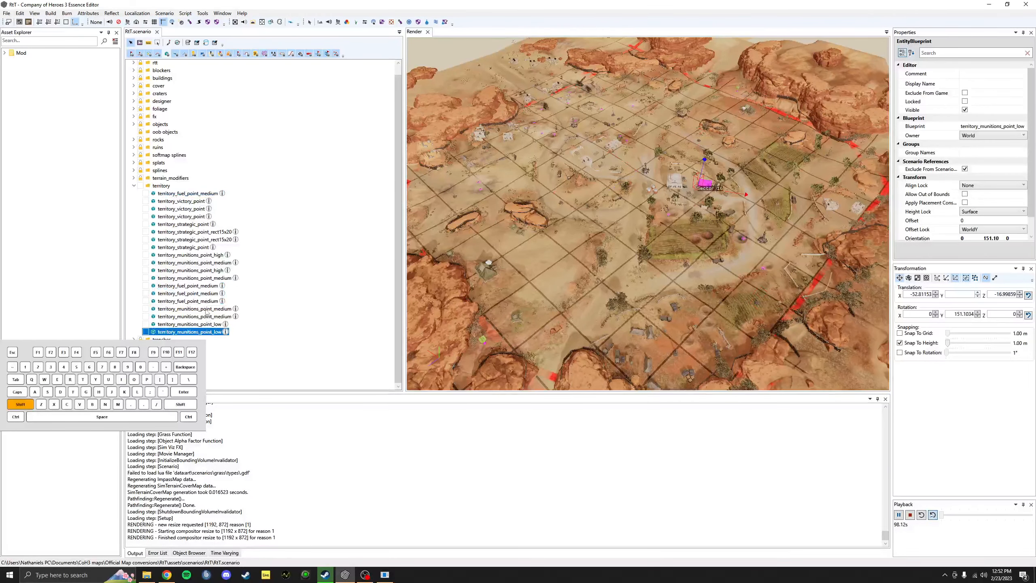
pyautogui.keyDown('shift'); pyautogui.click(207, 309); pyautogui.keyUp('shift')
pyautogui.keyDown('ctrl'); pyautogui.click(196, 280); pyautogui.keyUp('ctrl')
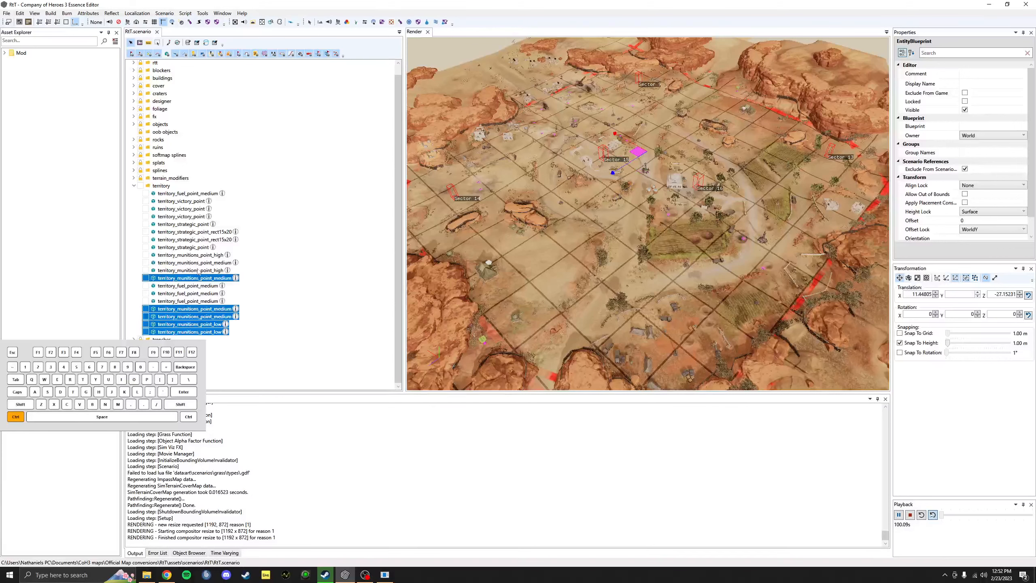
pyautogui.keyDown('ctrl'); pyautogui.click(199, 271); pyautogui.keyUp('ctrl')
pyautogui.keyDown('ctrl'); pyautogui.click(196, 262); pyautogui.keyUp('ctrl')
pyautogui.keyDown('ctrl'); pyautogui.click(194, 255); pyautogui.keyUp('ctrl')
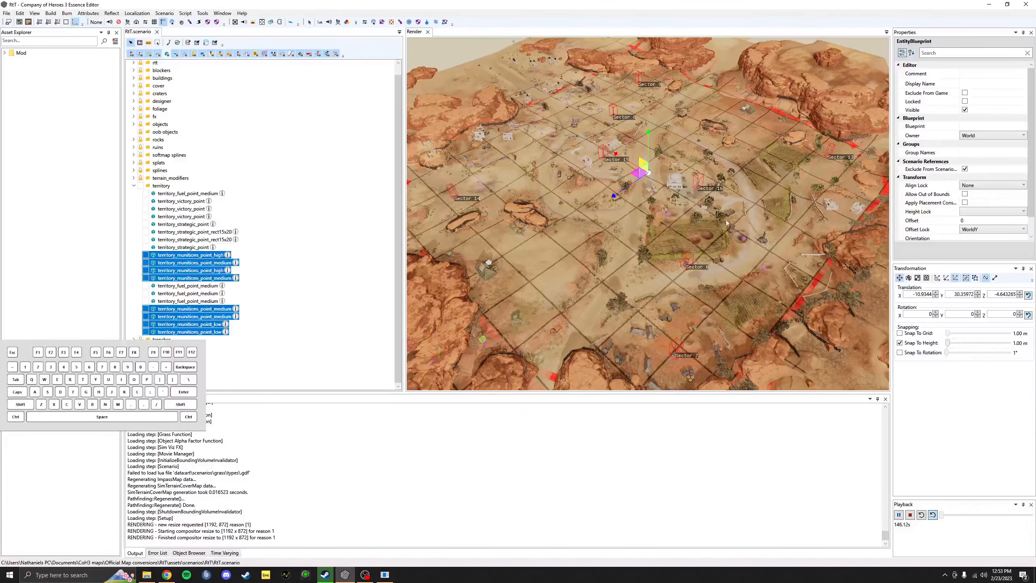
# Step: Fly the camera in close over the munitions points and craters
pyautogui.scroll(6, 726, 222)
pyautogui.moveTo(727, 223); pyautogui.dragTo(686, 246, button='middle')
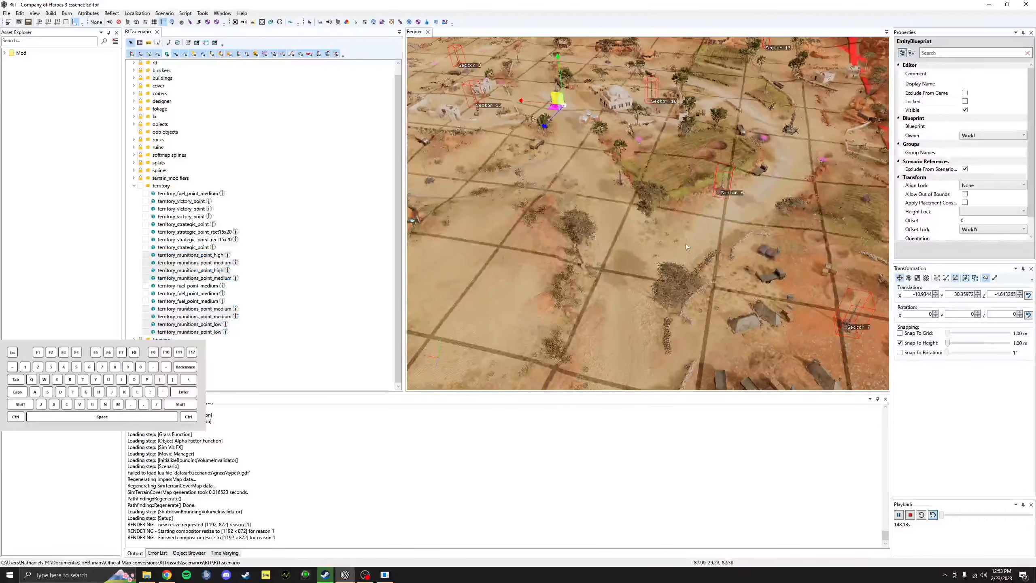
pyautogui.scroll(4, 772, 242)
pyautogui.moveTo(772, 241); pyautogui.dragTo(604, 171, button='middle')
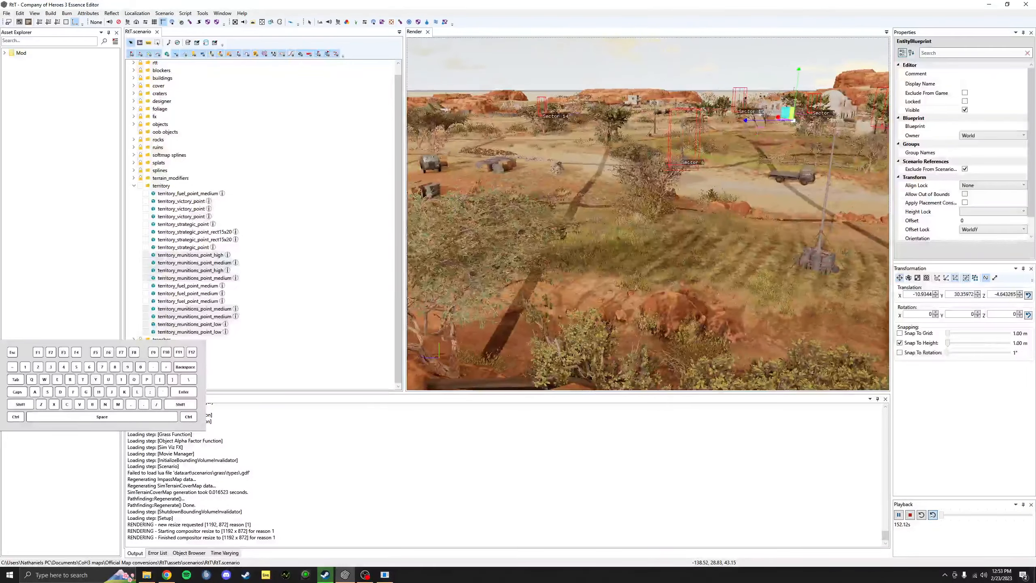
pyautogui.moveTo(668, 196); pyautogui.dragTo(612, 327, button='middle')
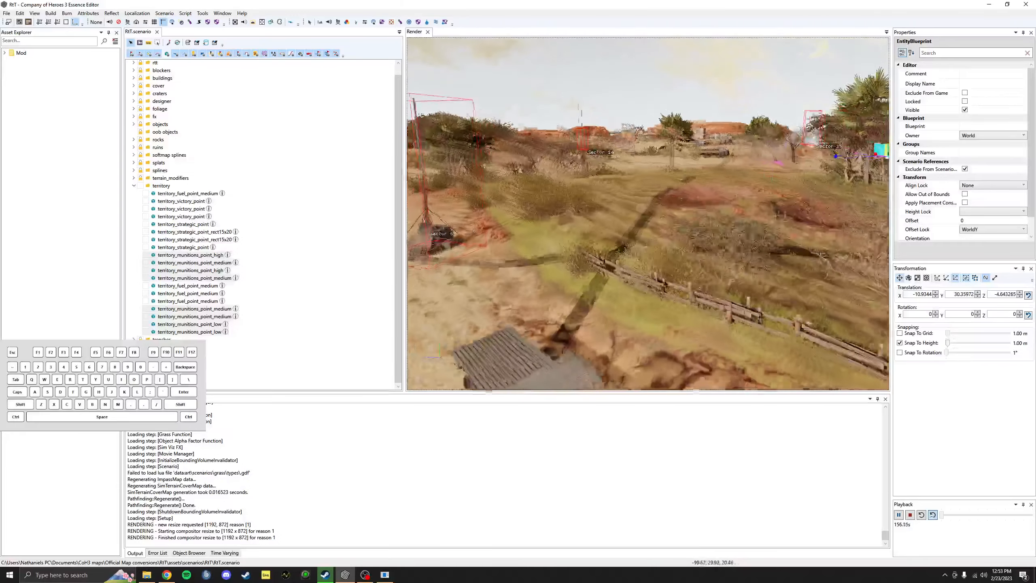
pyautogui.moveTo(612, 253); pyautogui.dragTo(617, 124, button='middle')
pyautogui.scroll(4, 658, 192)
pyautogui.scroll(2, 675, 156)
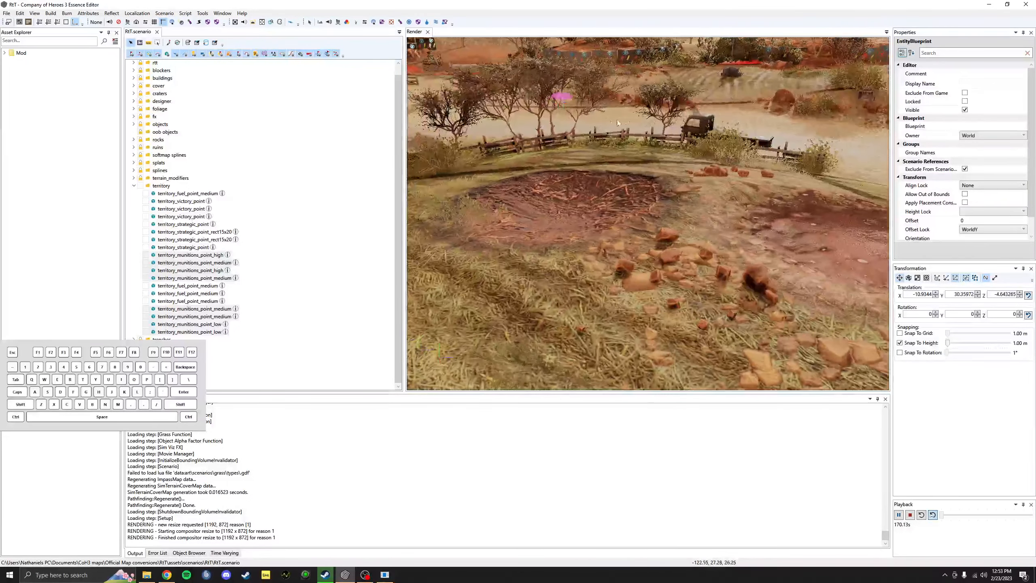
pyautogui.scroll(-3, 725, 216)
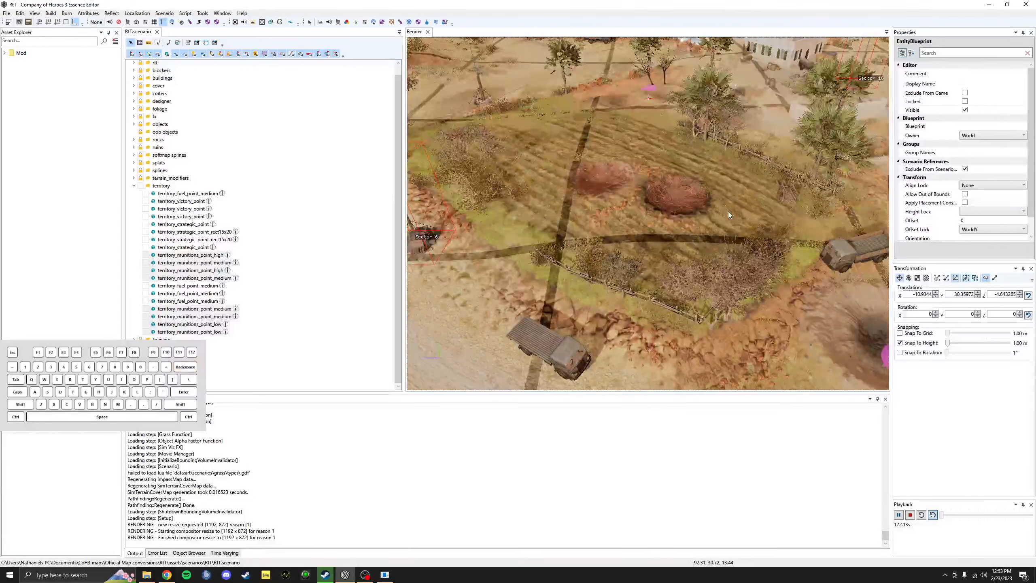
pyautogui.moveTo(728, 211); pyautogui.dragTo(650, 100, button='middle')
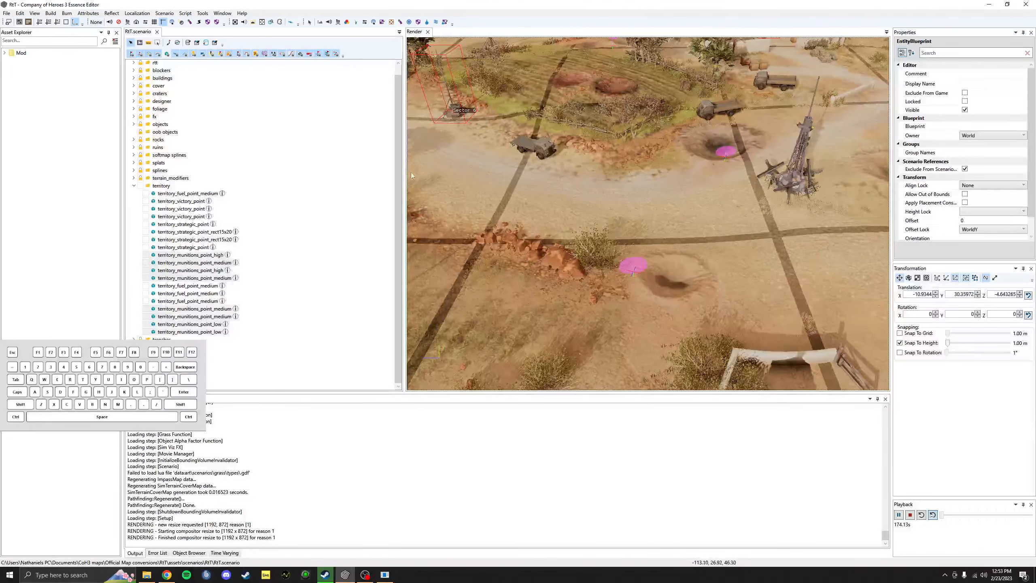
# Step: Widen and heighten the Render view, then pan across the craters, road and trucks
pyautogui.moveTo(405, 173); pyautogui.dragTo(351, 158)
pyautogui.scroll(-1, 687, 179)
pyautogui.moveTo(687, 179); pyautogui.dragTo(720, 202, button='middle')
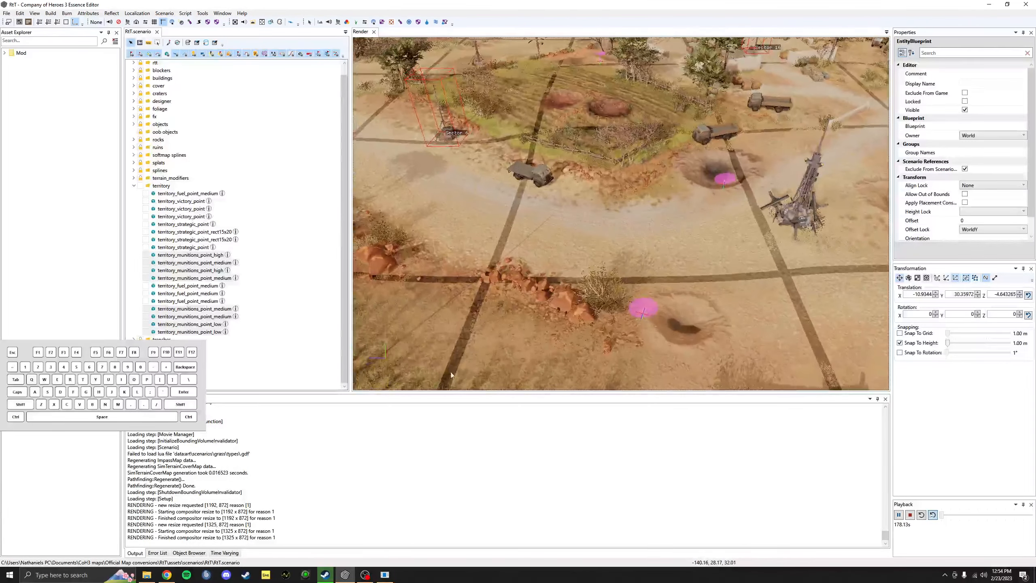
pyautogui.moveTo(459, 394); pyautogui.dragTo(471, 500)
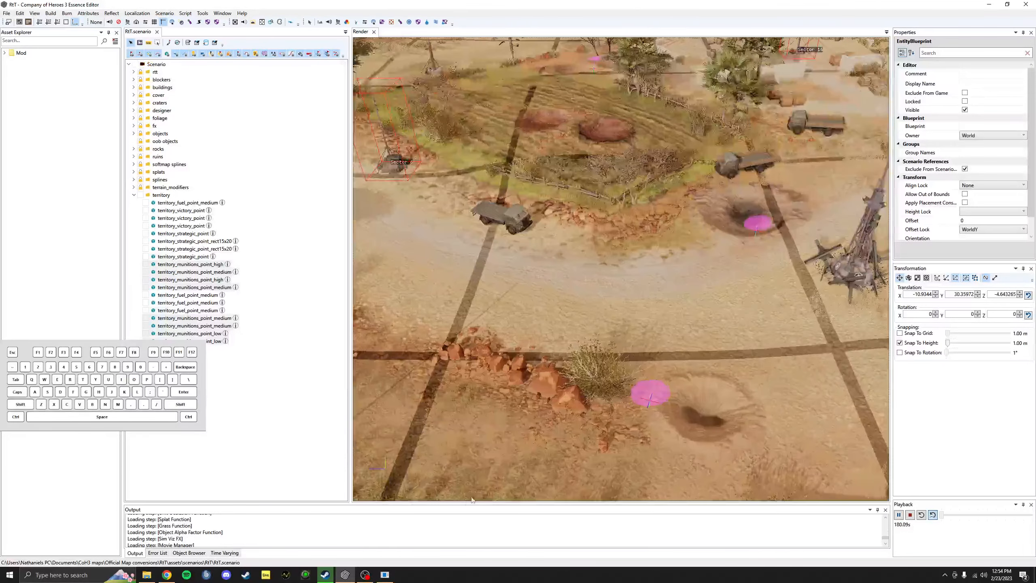
pyautogui.moveTo(561, 422); pyautogui.dragTo(437, 459, button='middle')
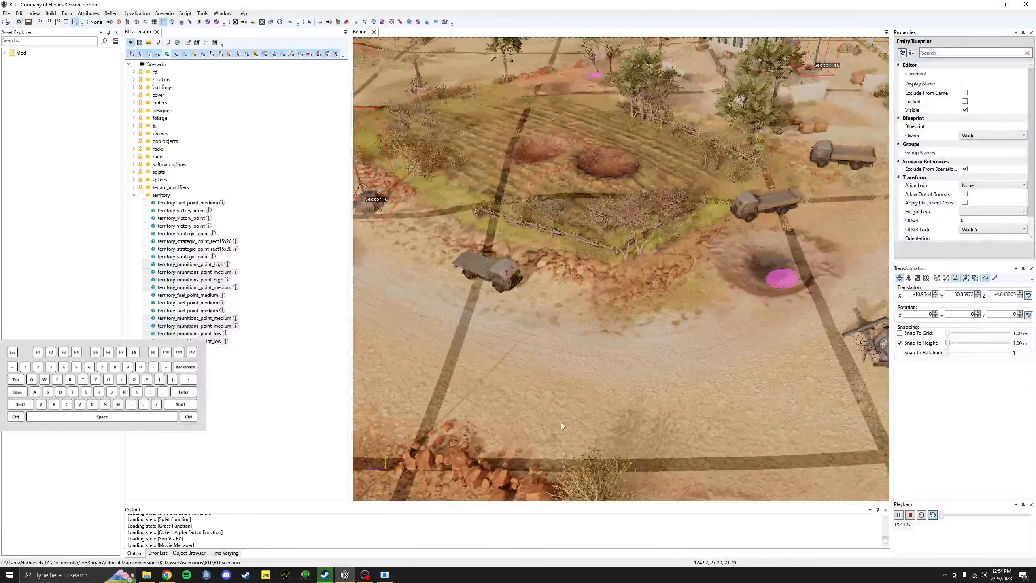
pyautogui.scroll(1, 553, 412)
pyautogui.moveTo(556, 402); pyautogui.dragTo(589, 398, button='middle')
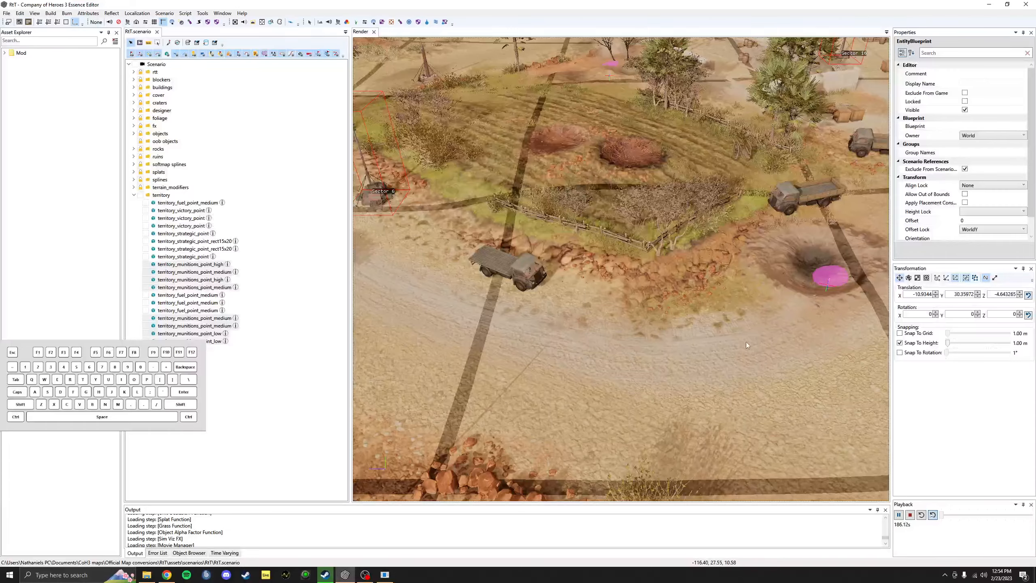
pyautogui.moveTo(746, 346); pyautogui.dragTo(840, 347, button='middle')
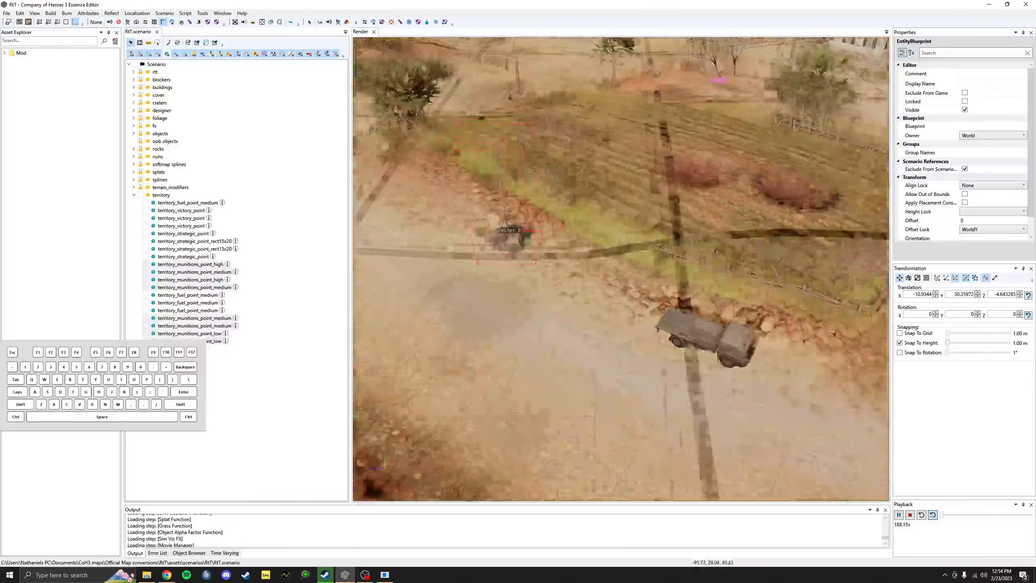
pyautogui.moveTo(716, 201); pyautogui.dragTo(546, 142, button='middle')
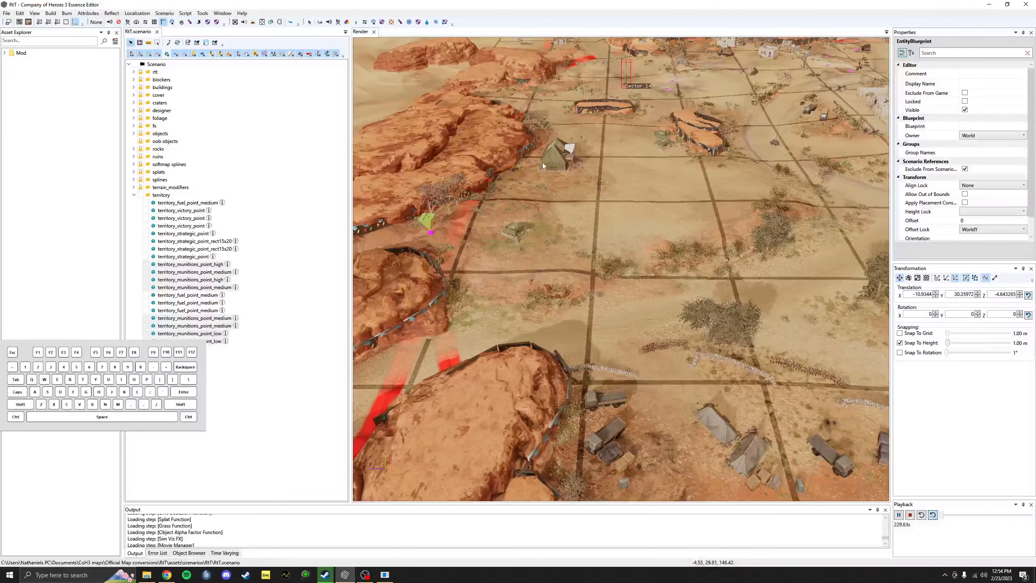
# Step: Deselect the munitions points, expand rtt, and select the Player 2 starting_position marker
pyautogui.click(542, 166)
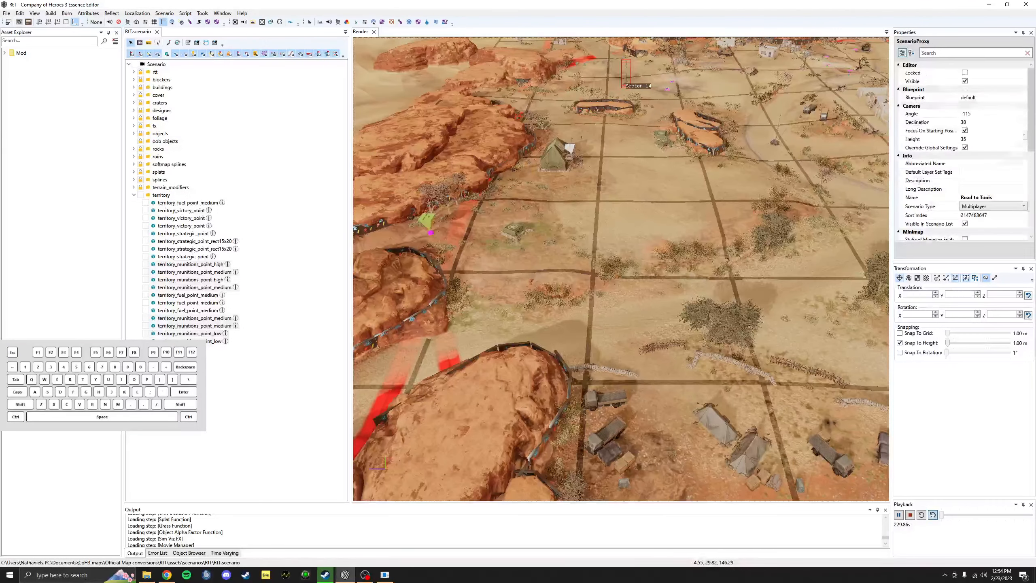
pyautogui.moveTo(542, 165); pyautogui.dragTo(532, 175, button='middle')
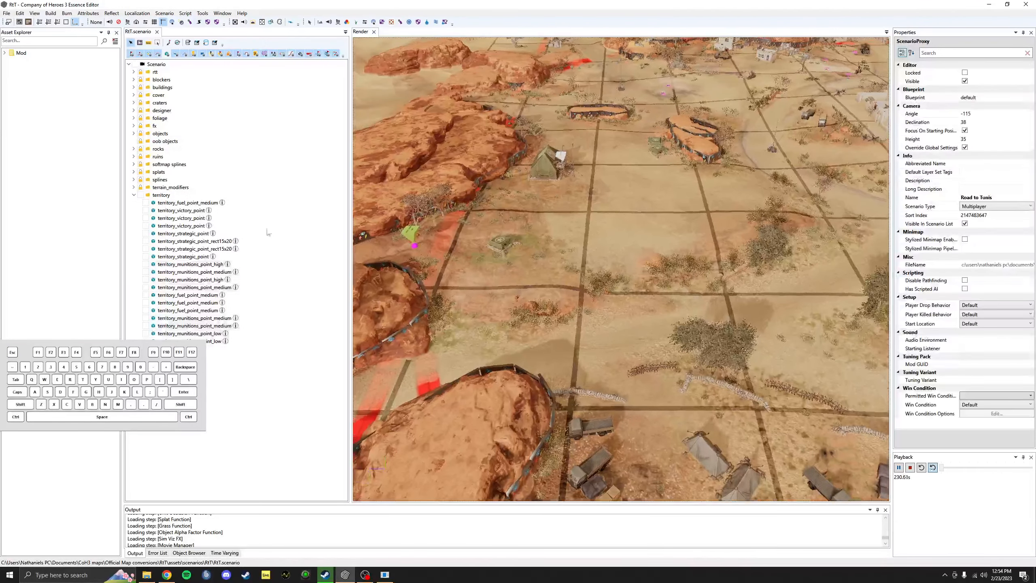
pyautogui.click(134, 194)
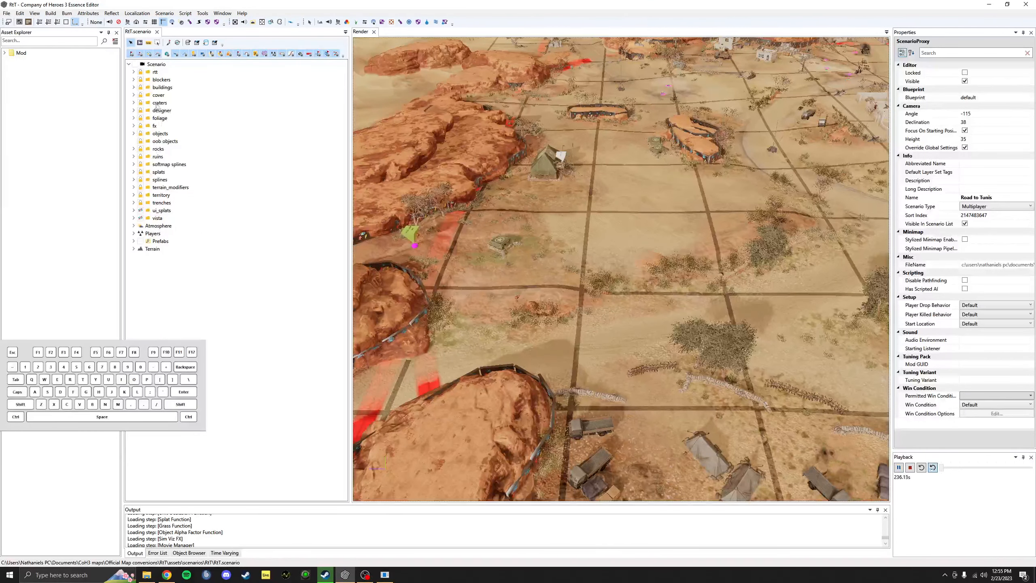
pyautogui.click(134, 72)
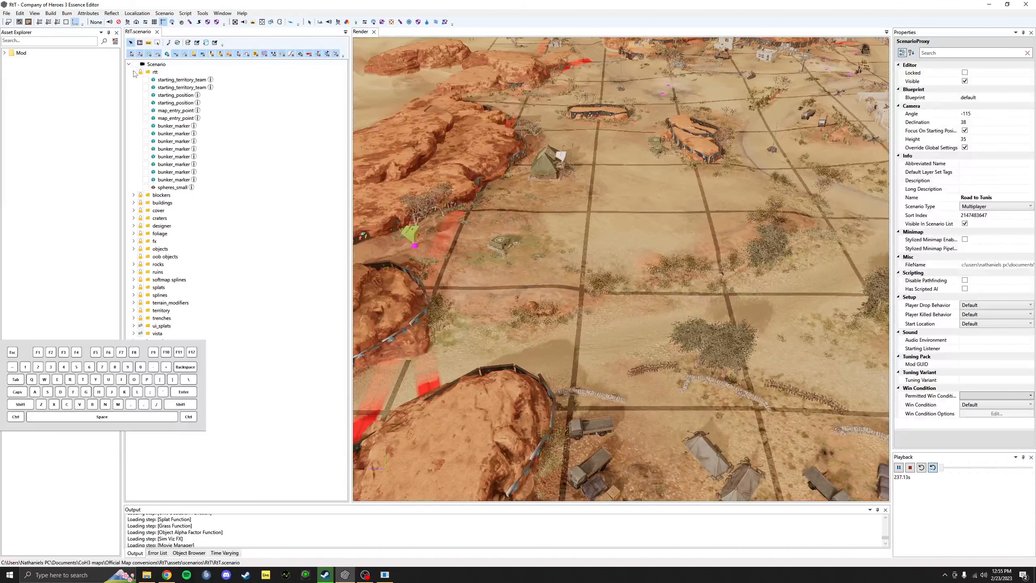
pyautogui.click(174, 96)
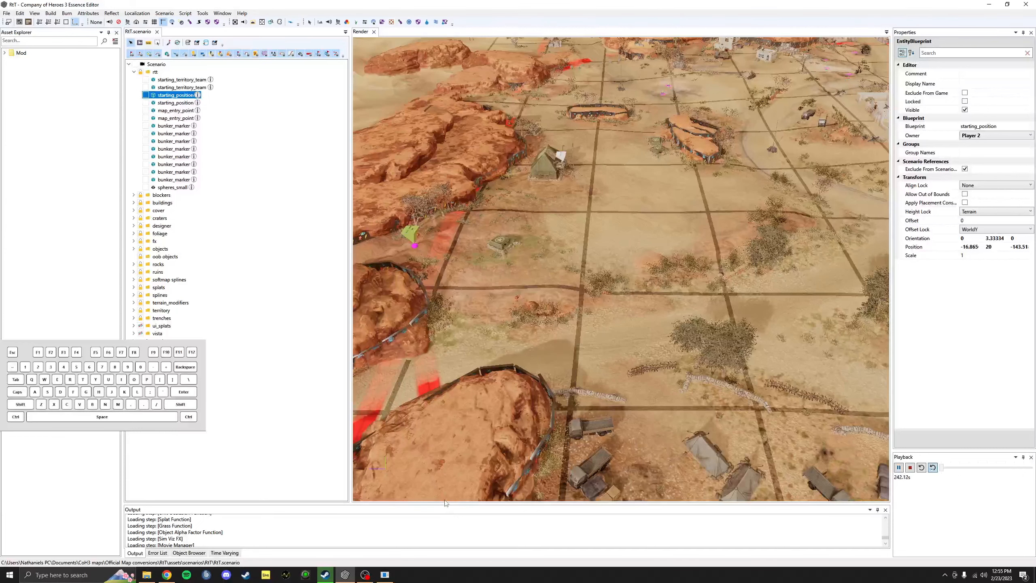
pyautogui.moveTo(445, 504); pyautogui.dragTo(445, 400)
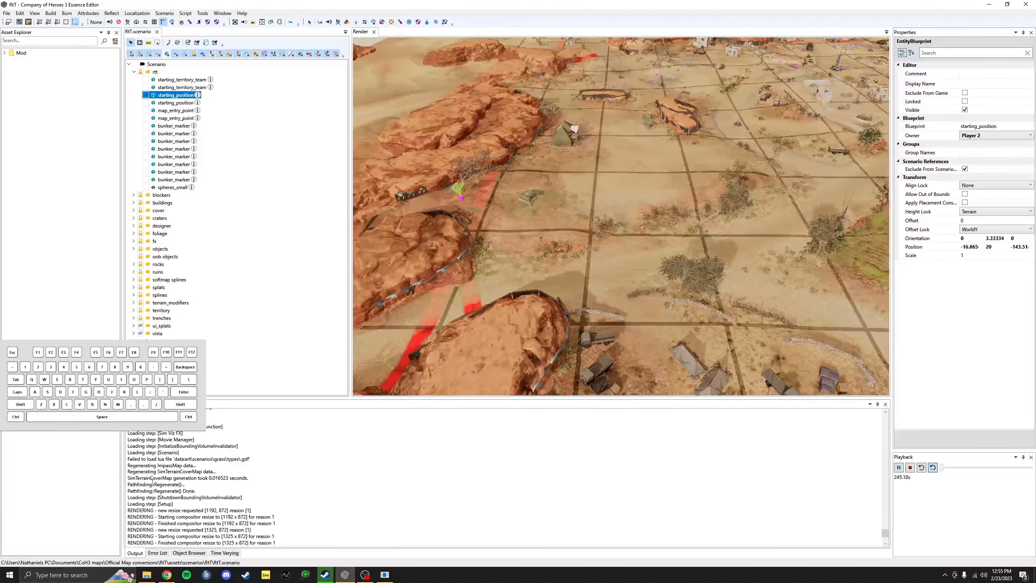
# Step: Browse for a new blueprint file from the starting_position marker's Blueprint property
pyautogui.click(189, 552)
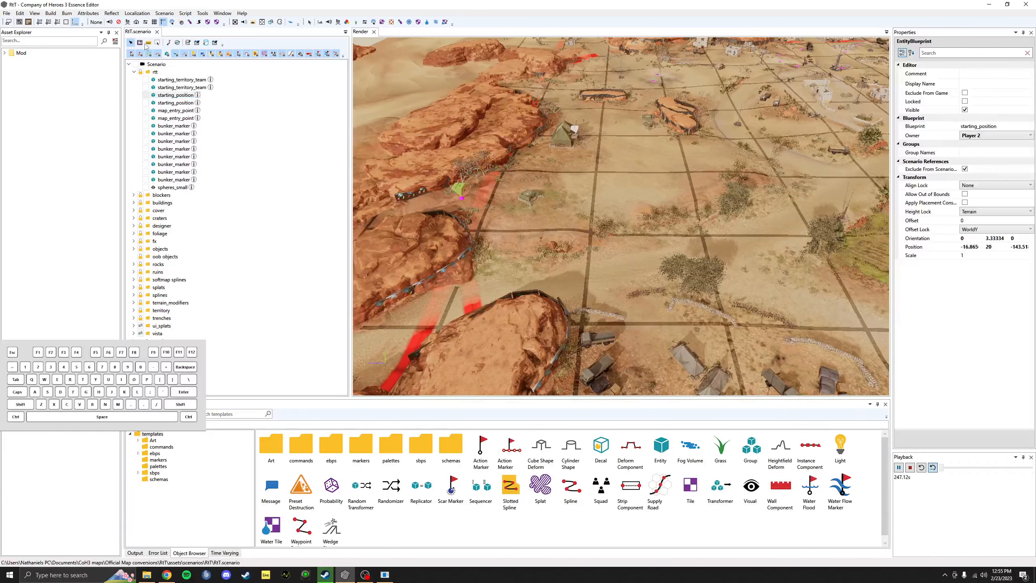
pyautogui.click(187, 96)
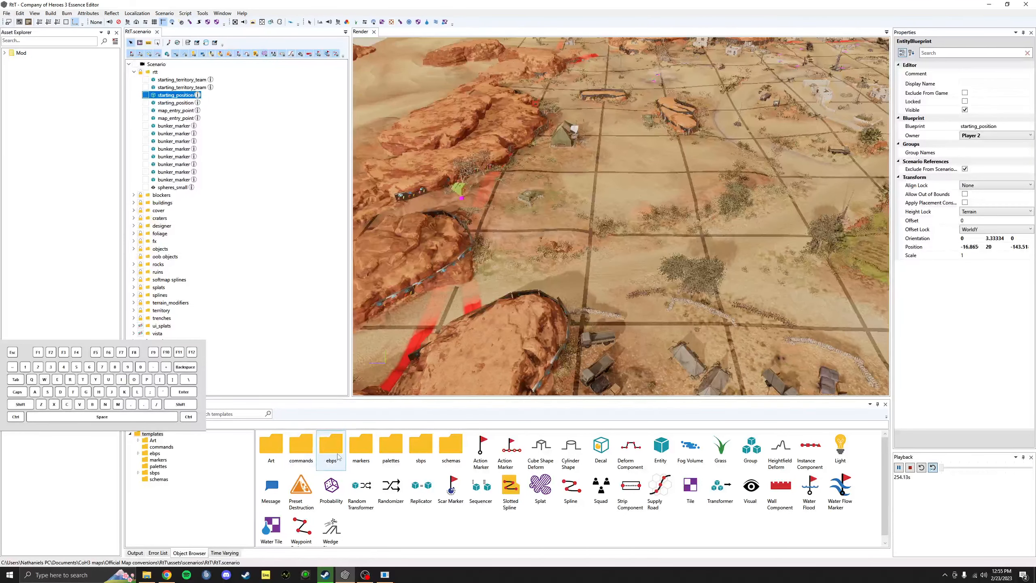
pyautogui.click(1017, 126)
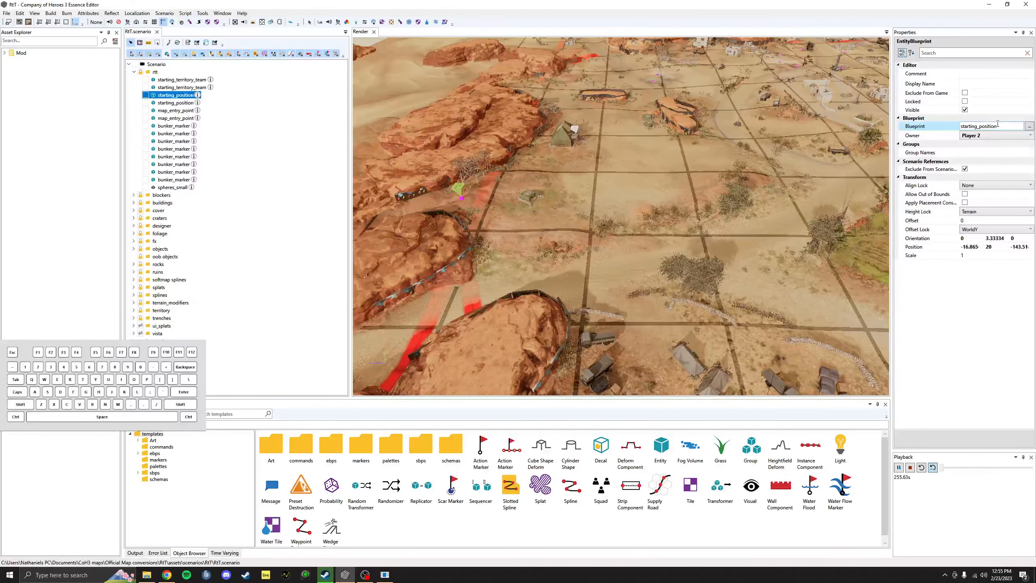
pyautogui.click(1029, 126)
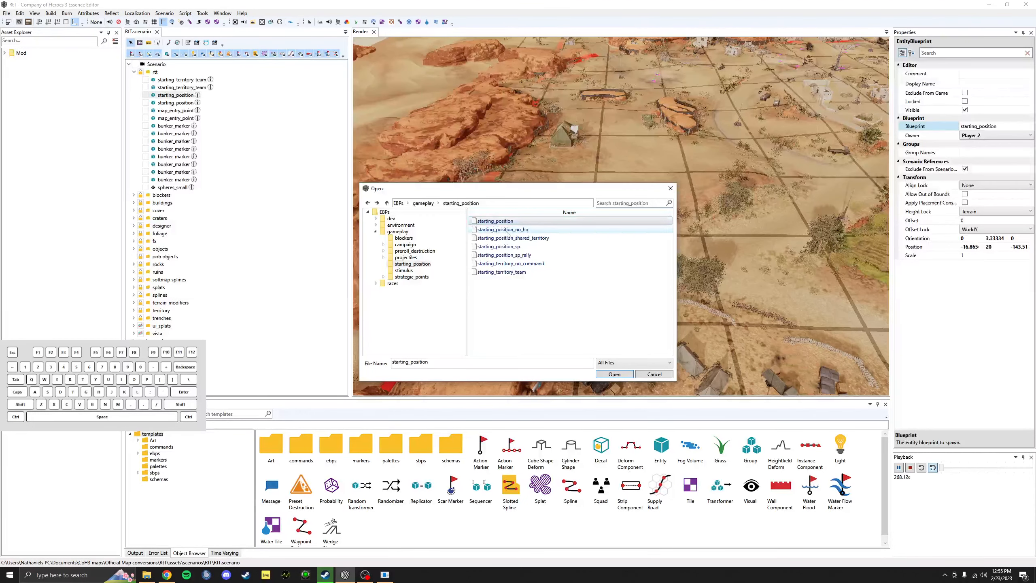
# Step: Highlight starting_position_no_hq, then close the dialog leaving the blueprint as starting_position
pyautogui.click(506, 230)
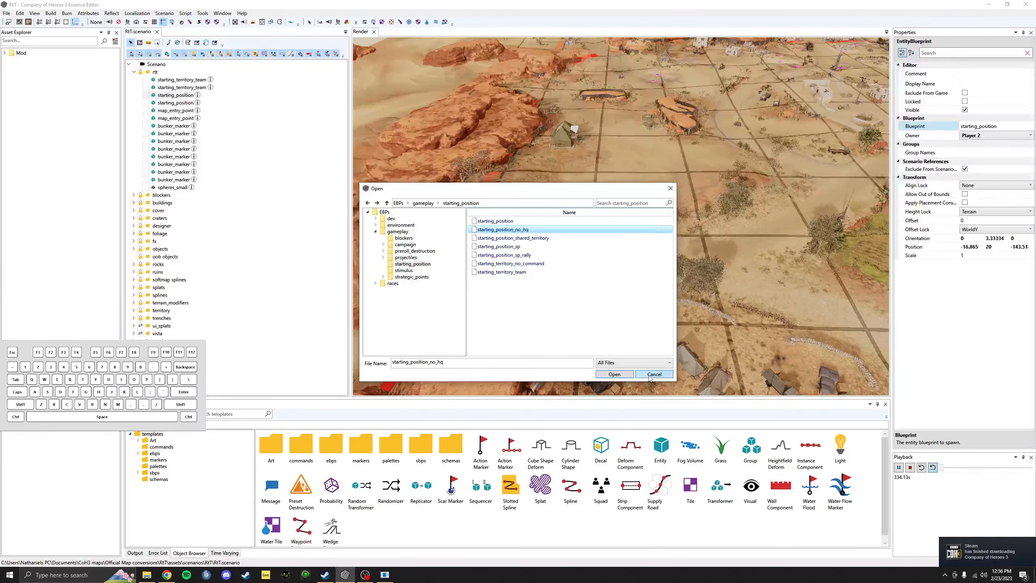
pyautogui.click(654, 374)
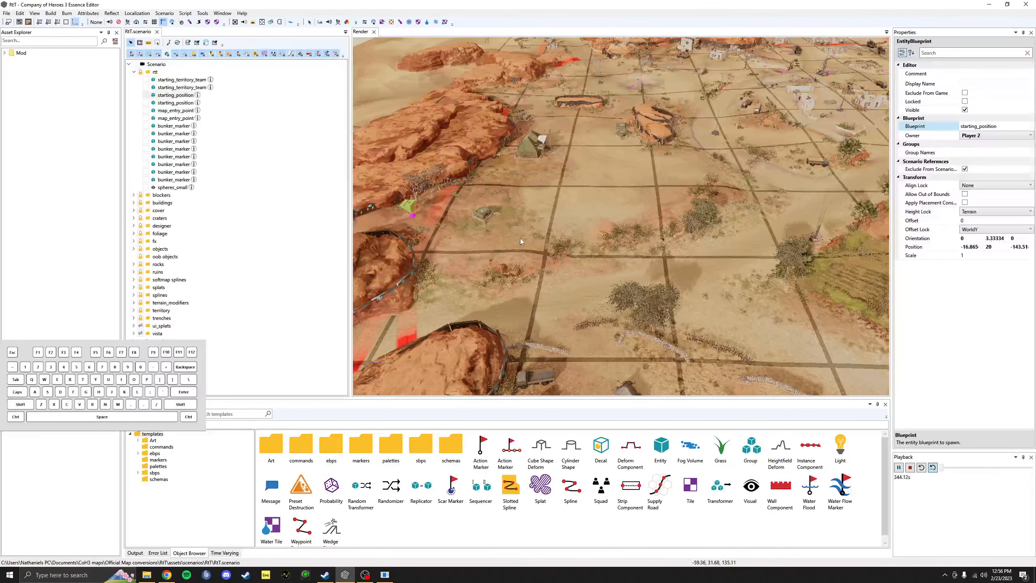
# Step: Collapse the Scenario tree and switch to the Age of Empires Crafted Maps page in Chrome
pyautogui.click(129, 64)
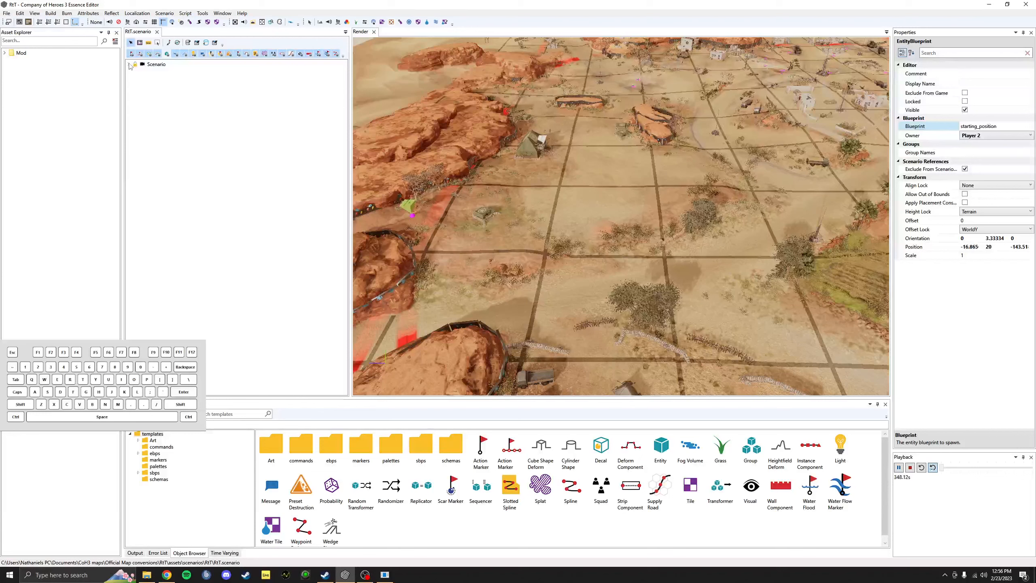
pyautogui.click(167, 575)
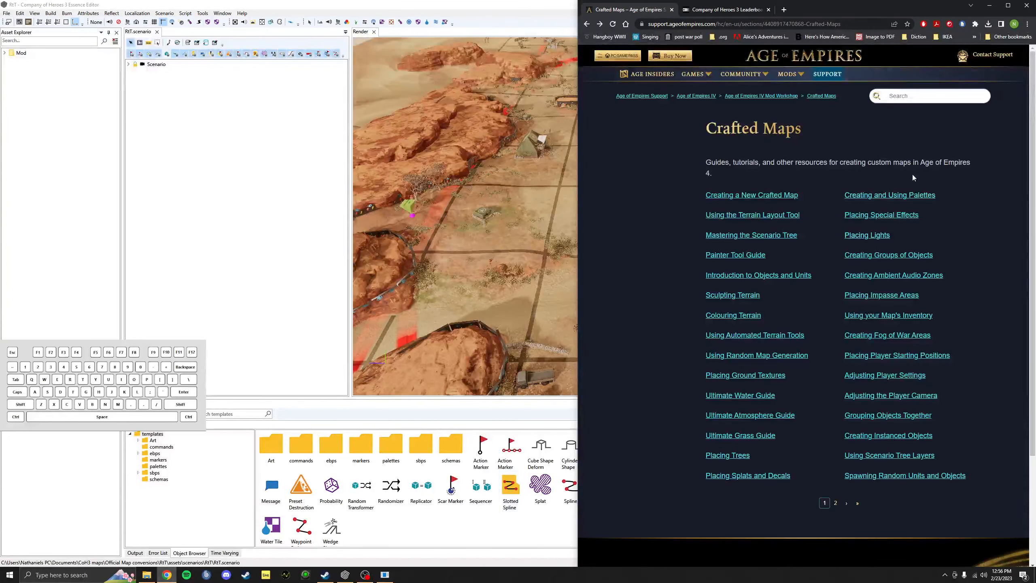
# Step: Maximize Chrome, check the Leaderboards tab, then return to the Crafted Maps guide list
pyautogui.click(1008, 6)
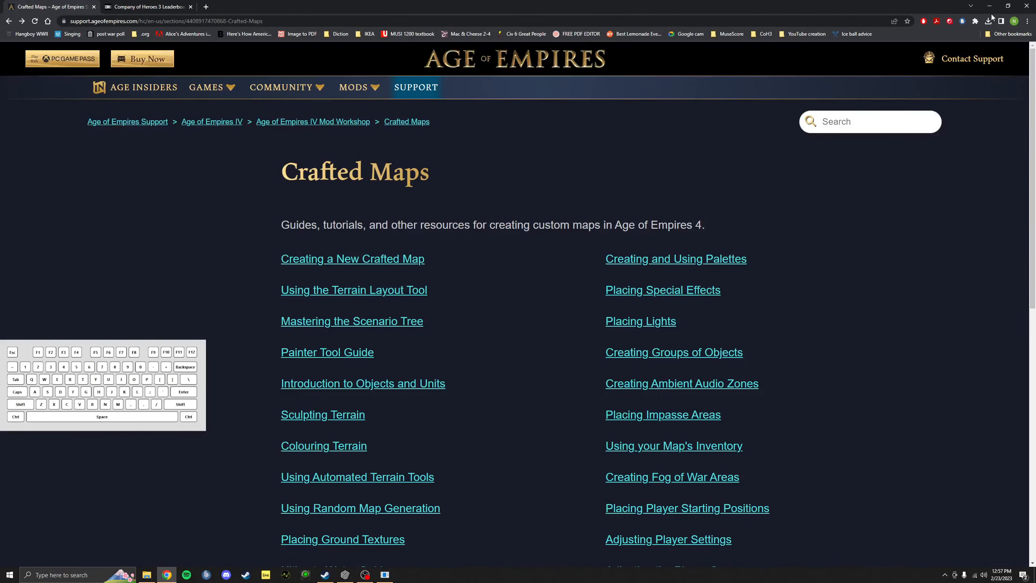
pyautogui.click(124, 6)
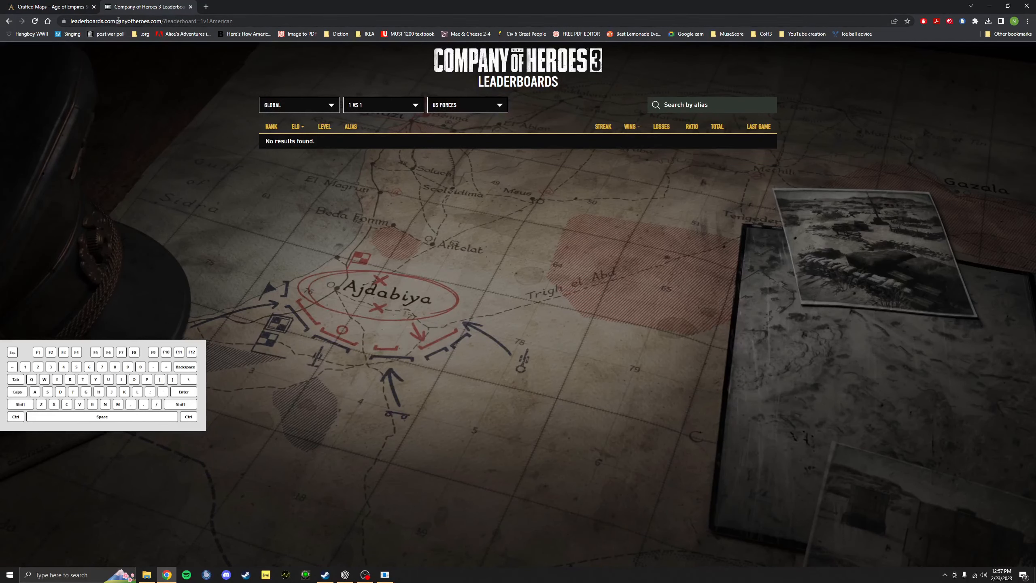
pyautogui.click(84, 5)
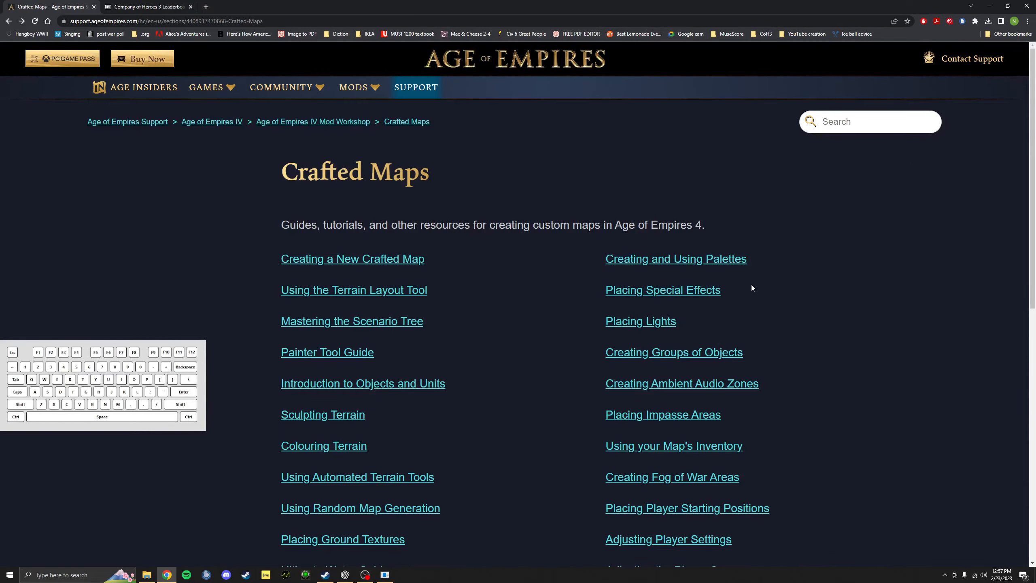
pyautogui.scroll(-10, 551, 243)
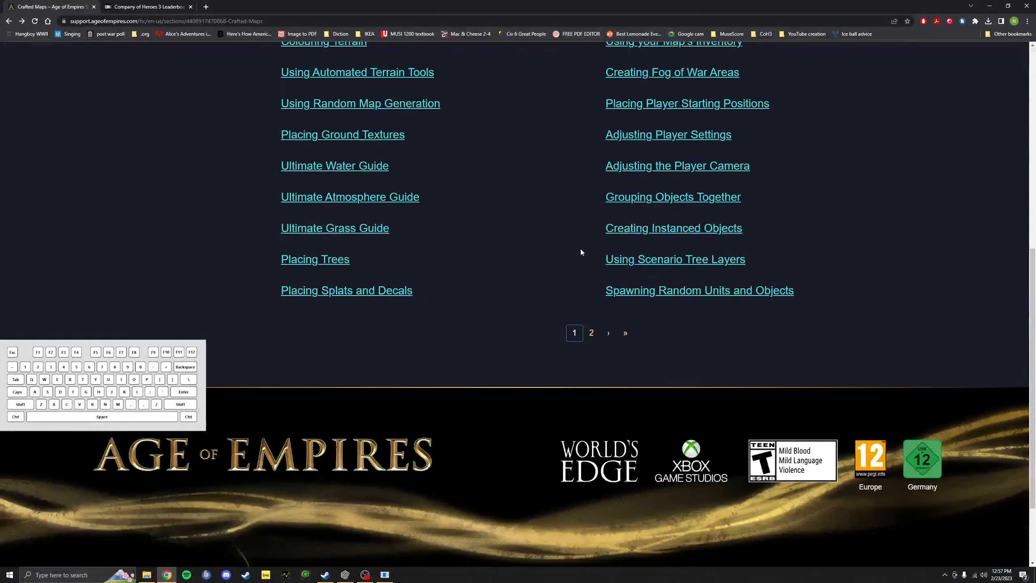
pyautogui.scroll(10, 570, 243)
pyautogui.scroll(-2, 568, 243)
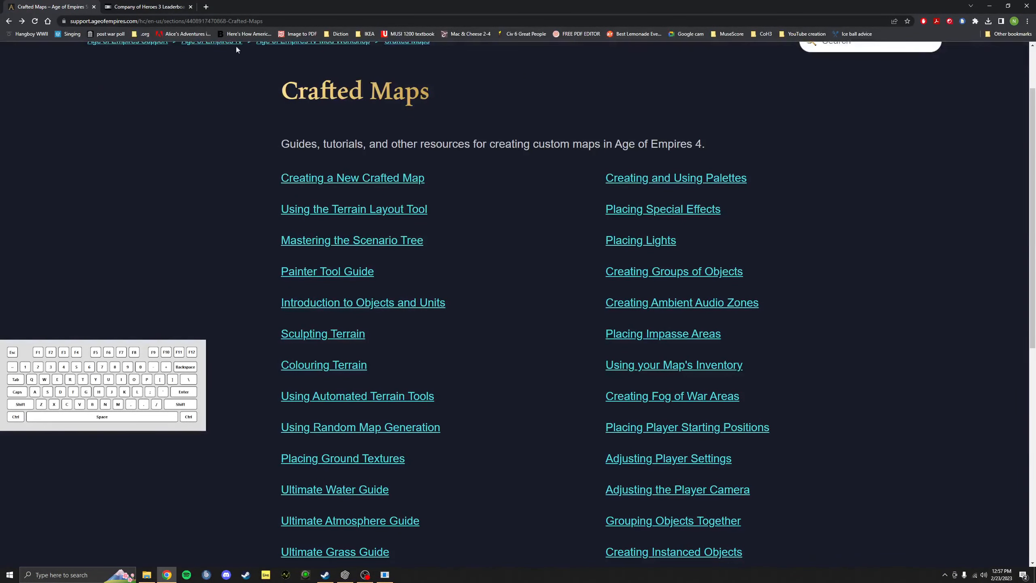
# Step: Close the Company of Heroes 3 Leaderboards tab and scroll through the Crafted Maps guides
pyautogui.click(195, 9)
pyautogui.click(191, 7)
pyautogui.scroll(2, 461, 159)
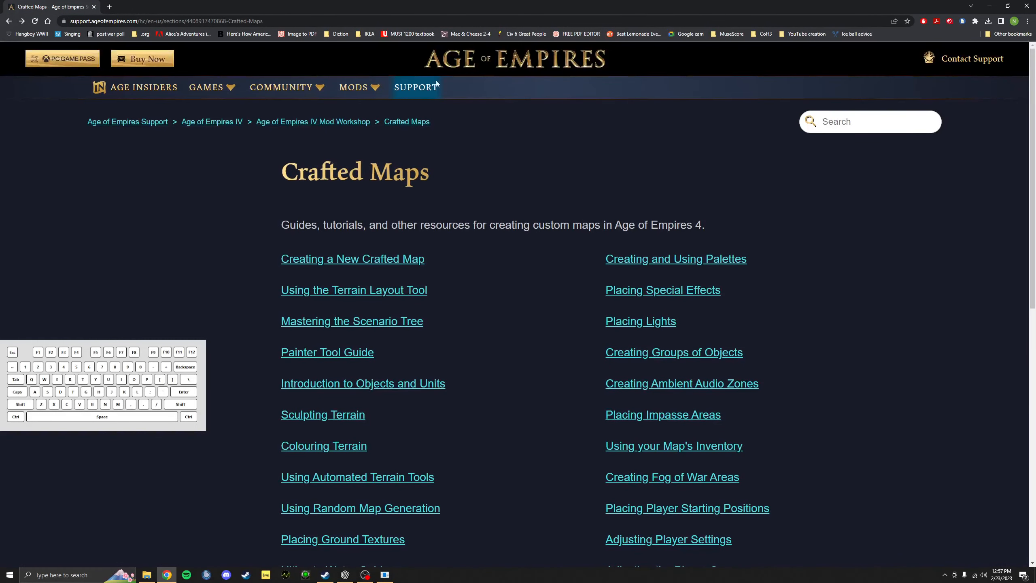
pyautogui.click(186, 23)
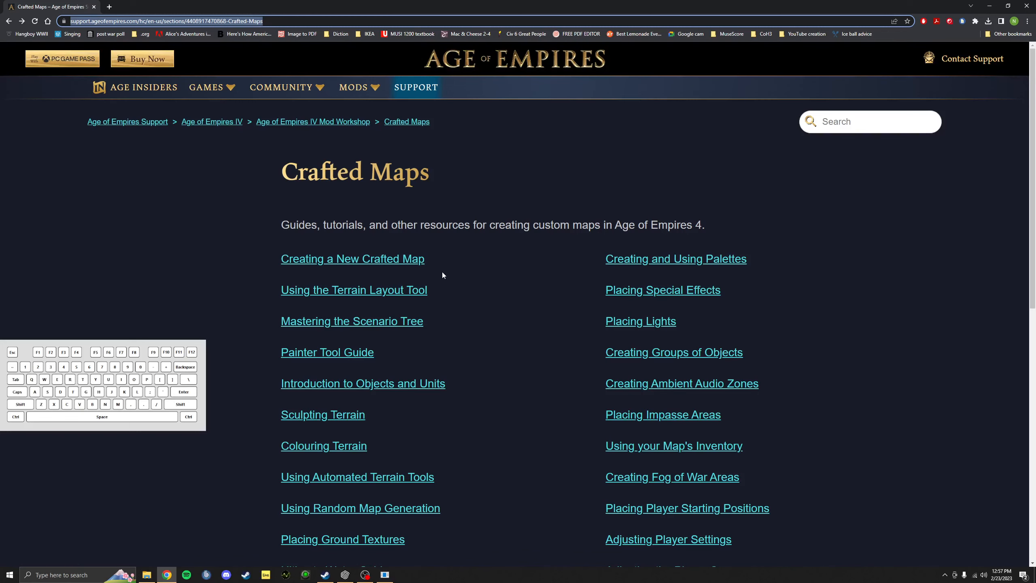
pyautogui.scroll(-3, 445, 265)
pyautogui.scroll(-2, 487, 243)
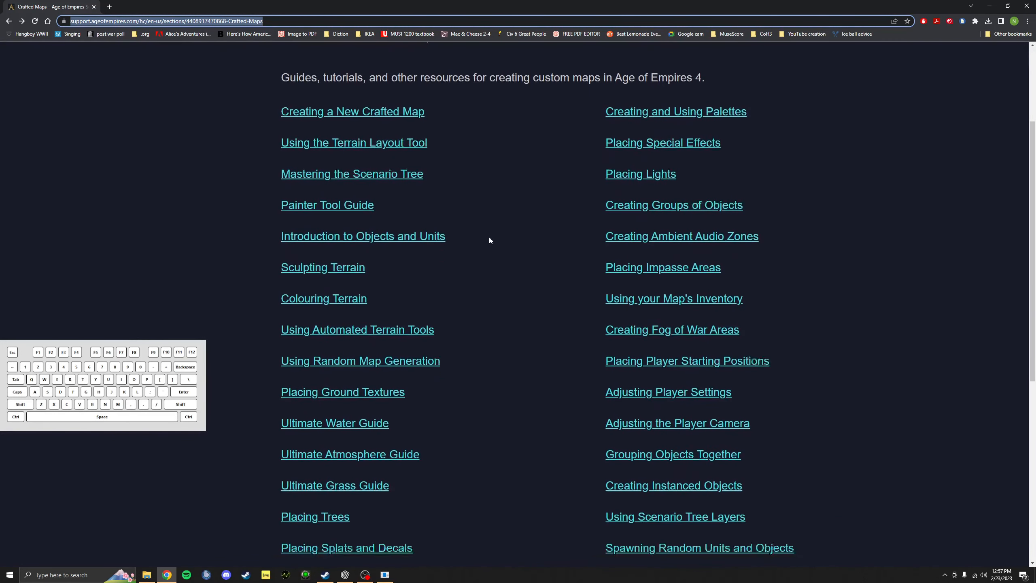
pyautogui.scroll(-3, 437, 245)
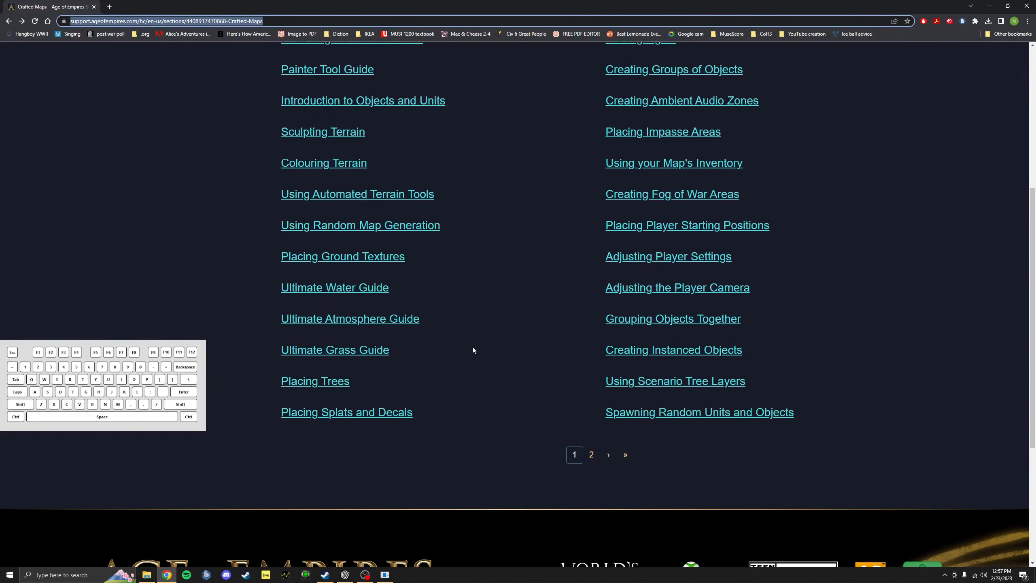
pyautogui.scroll(3, 455, 231)
pyautogui.click(374, 103)
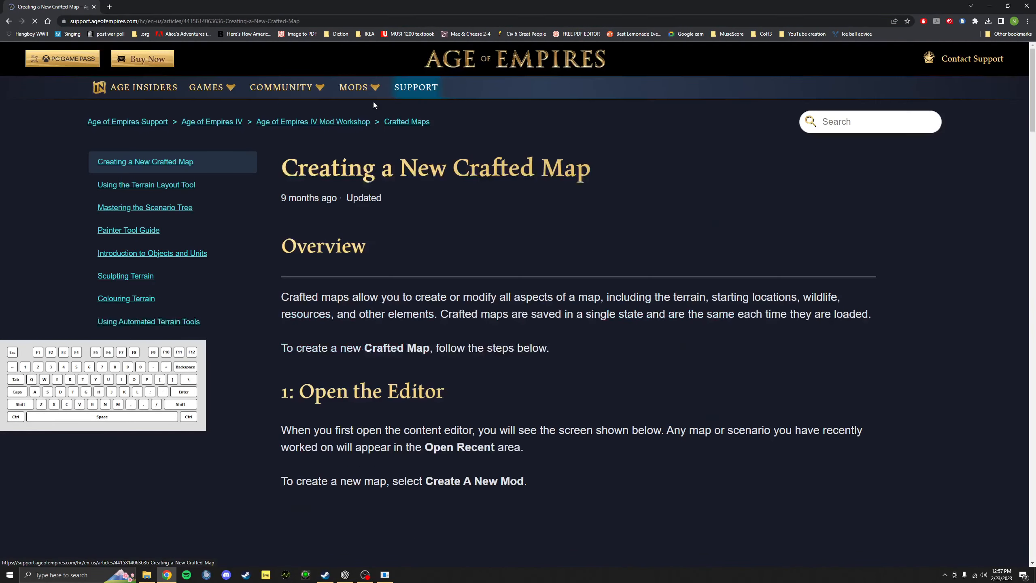
pyautogui.scroll(-5, 450, 196)
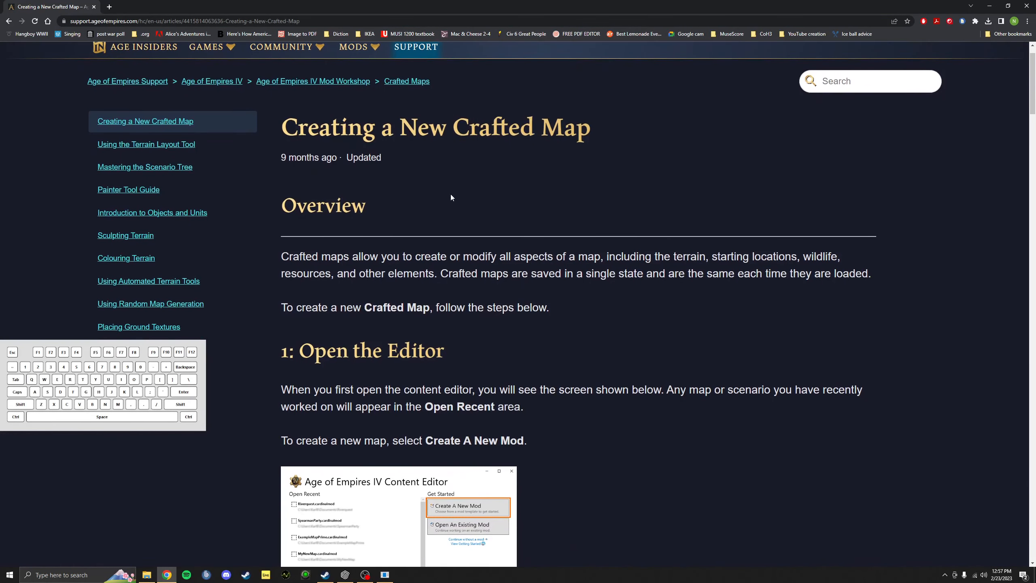
pyautogui.scroll(-4, 455, 193)
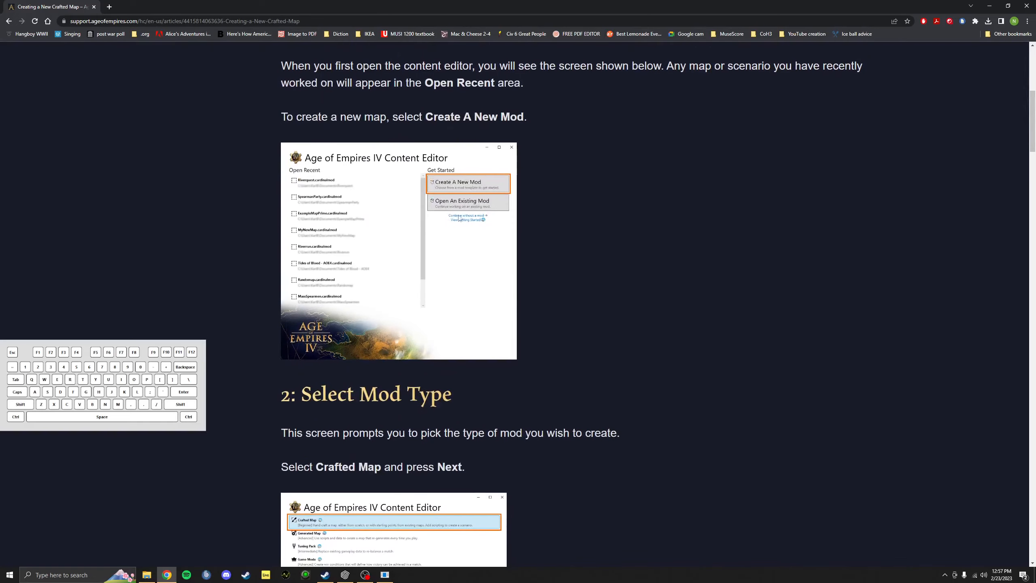
pyautogui.scroll(-4, 497, 213)
pyautogui.scroll(-4, 497, 213)
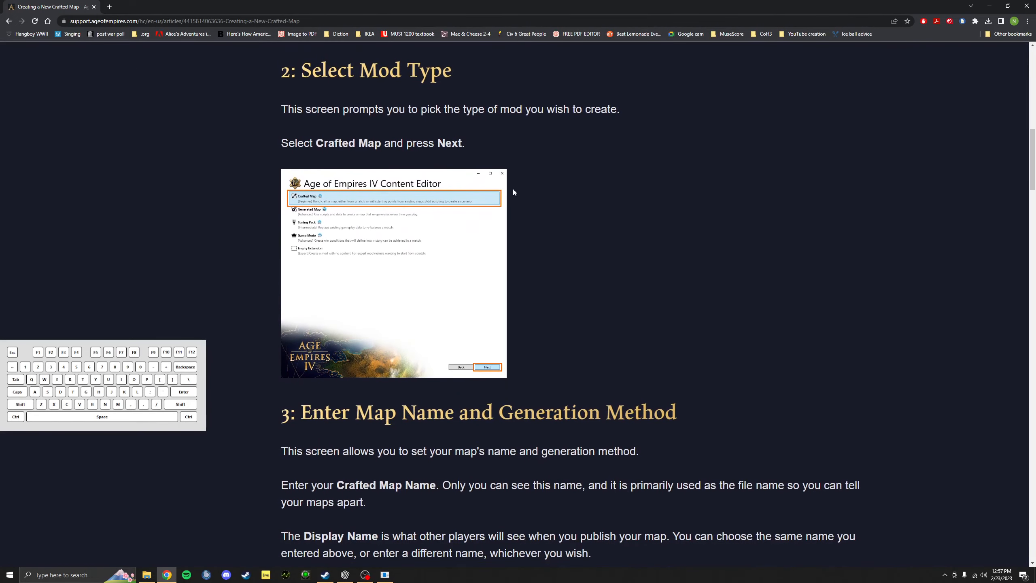
pyautogui.scroll(-7, 513, 192)
pyautogui.scroll(5, 472, 265)
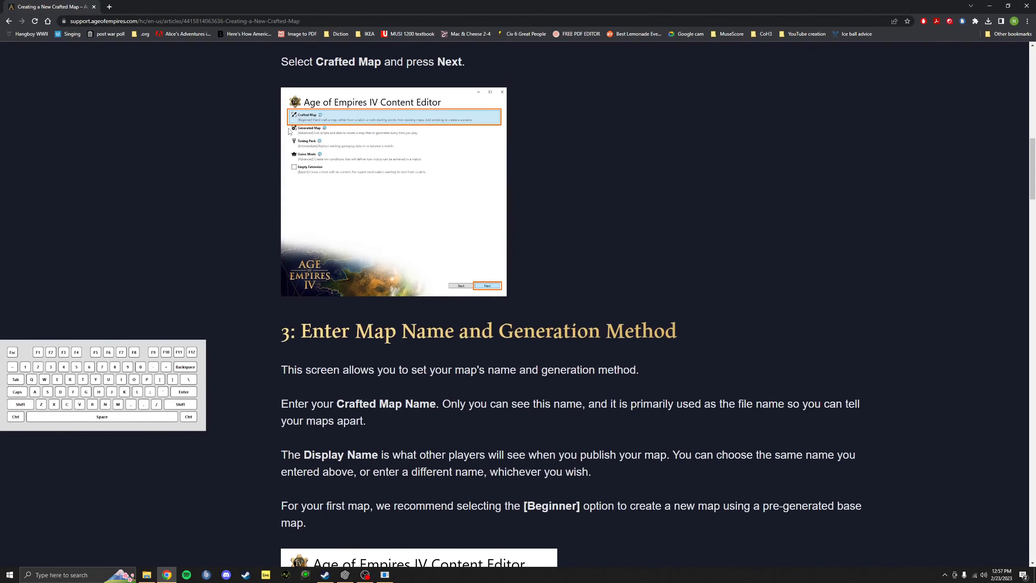
pyautogui.click(8, 21)
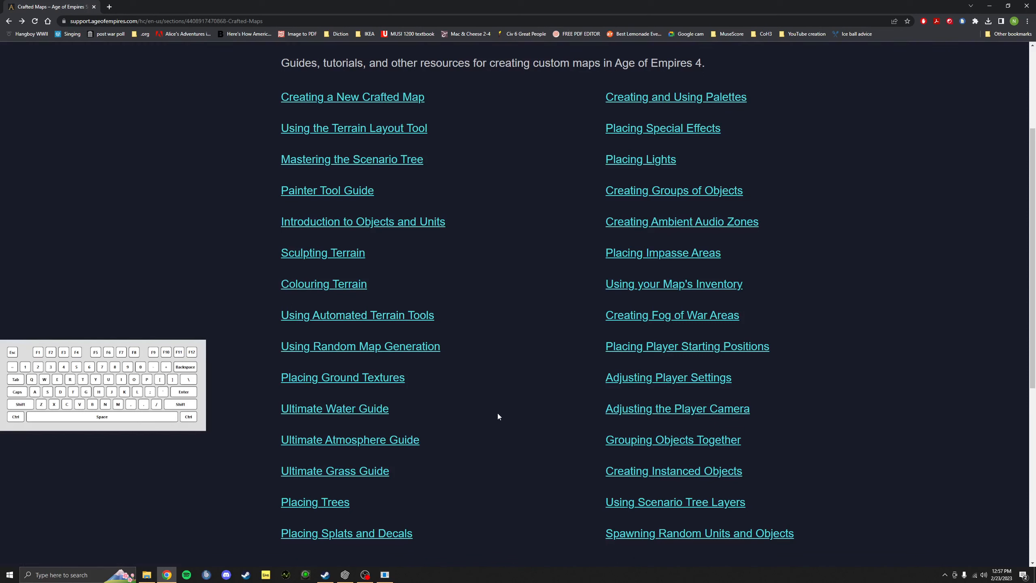
# Step: Open the Placing Ground Textures guide and read past Opening the Tile Tools to Tile Properties
pyautogui.click(377, 379)
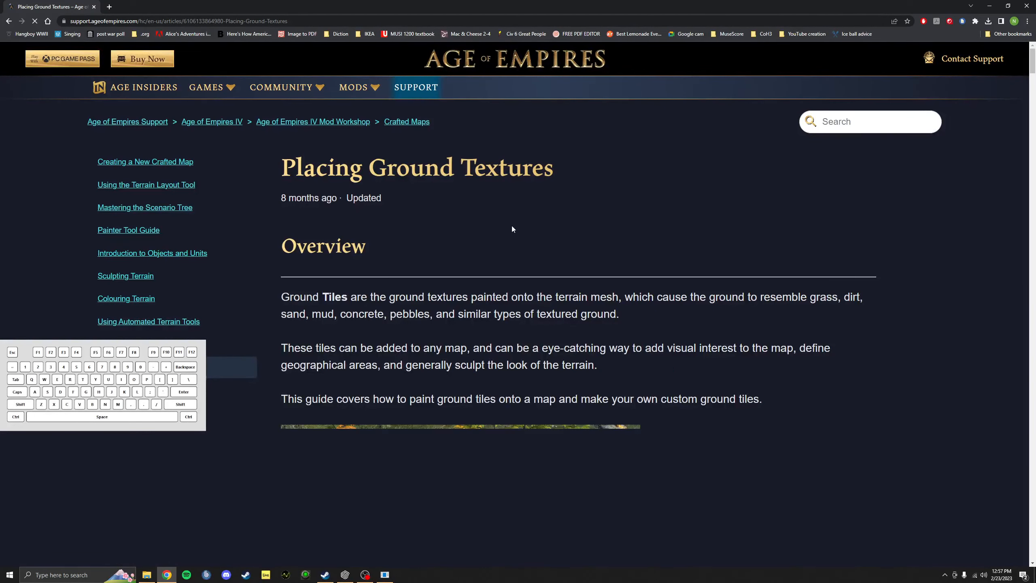
pyautogui.scroll(-3, 516, 191)
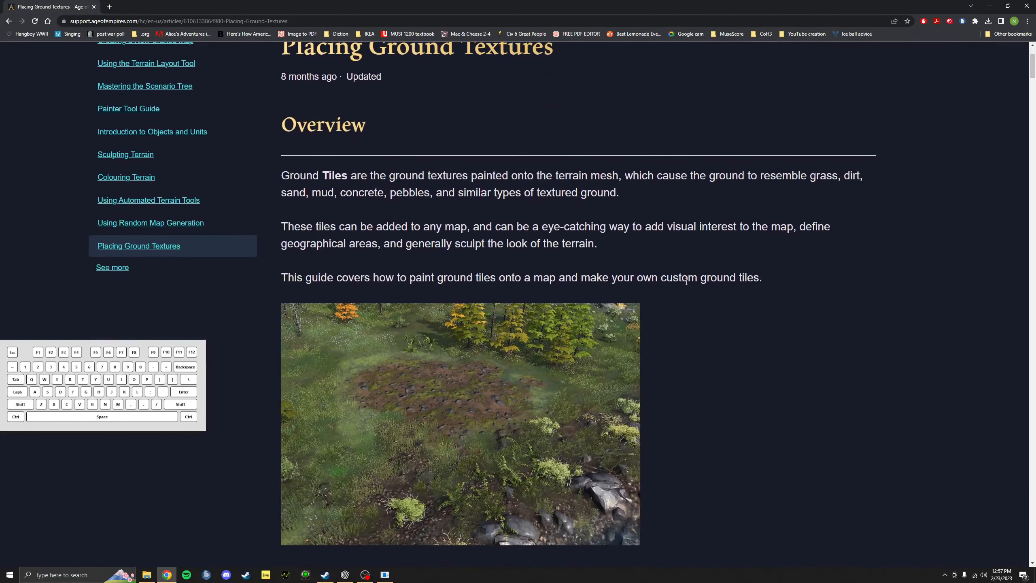
pyautogui.scroll(-2, 430, 159)
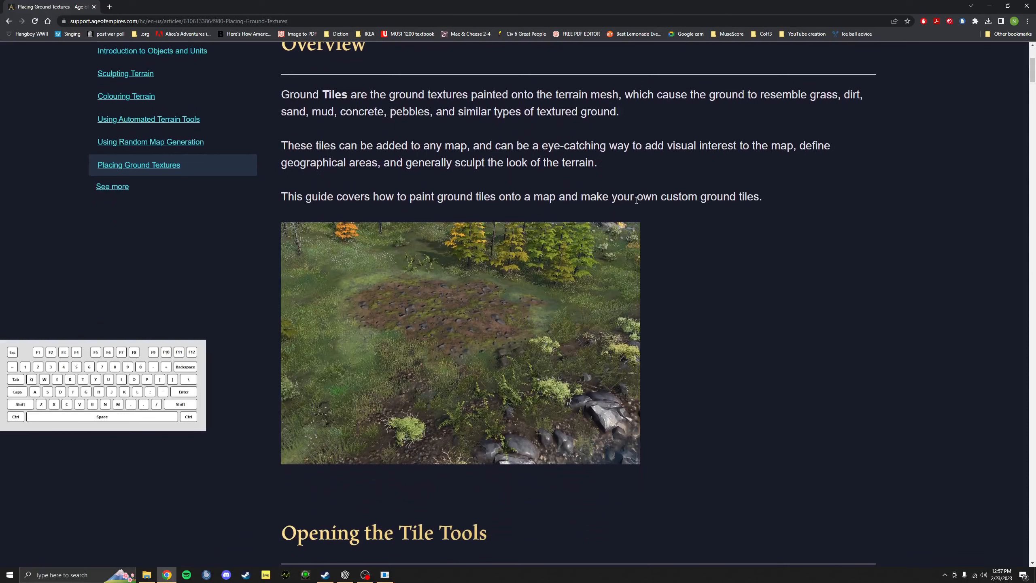
pyautogui.scroll(-8, 456, 172)
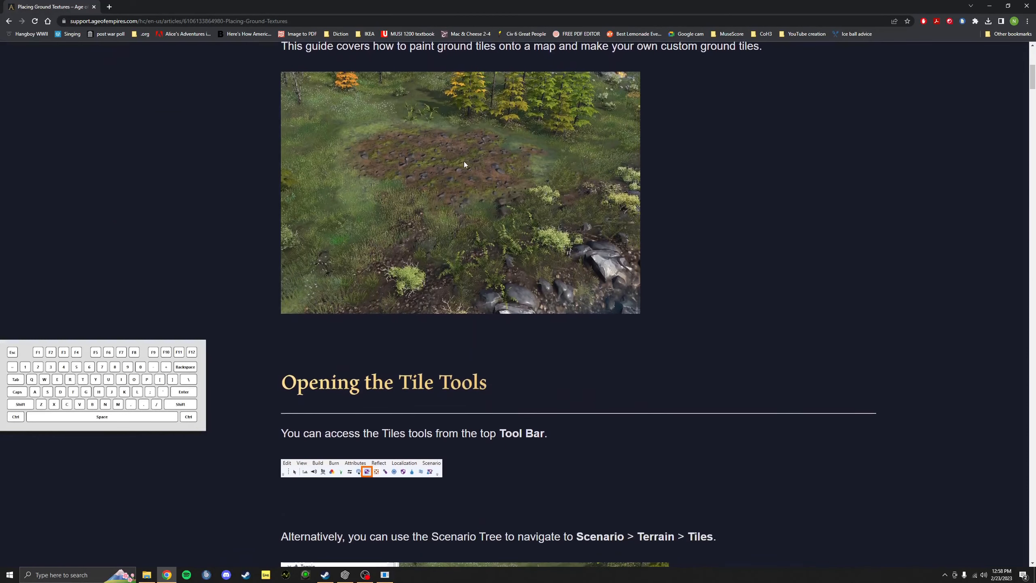
pyautogui.scroll(-3, 470, 154)
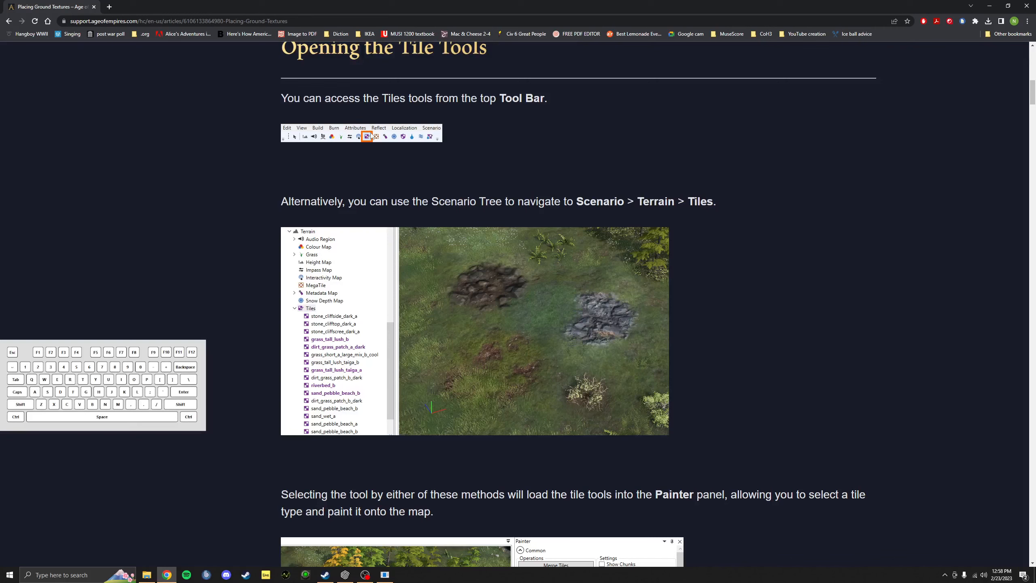
pyautogui.scroll(-2, 370, 143)
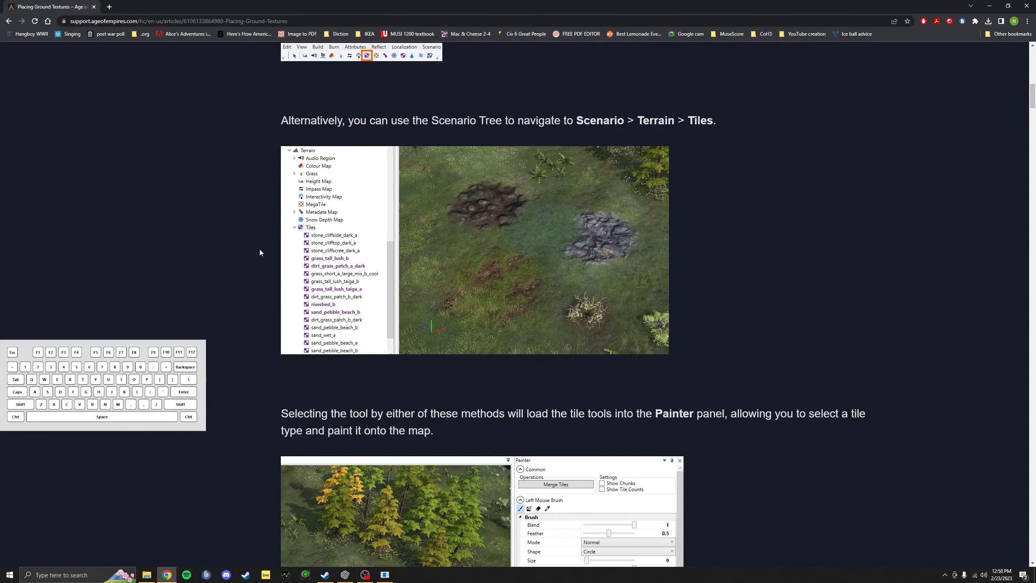
pyautogui.scroll(-1, 371, 186)
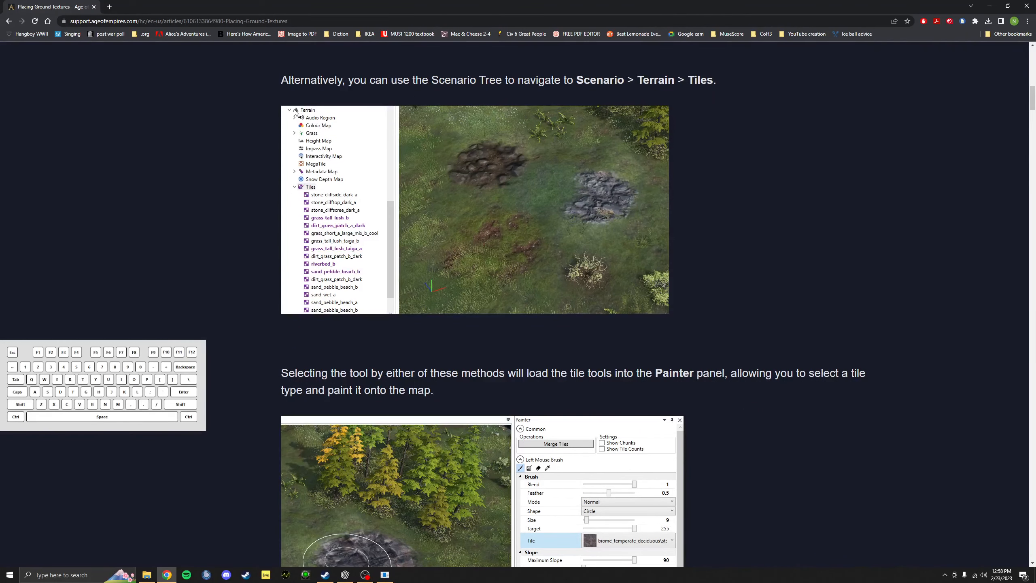
pyautogui.scroll(-5, 351, 234)
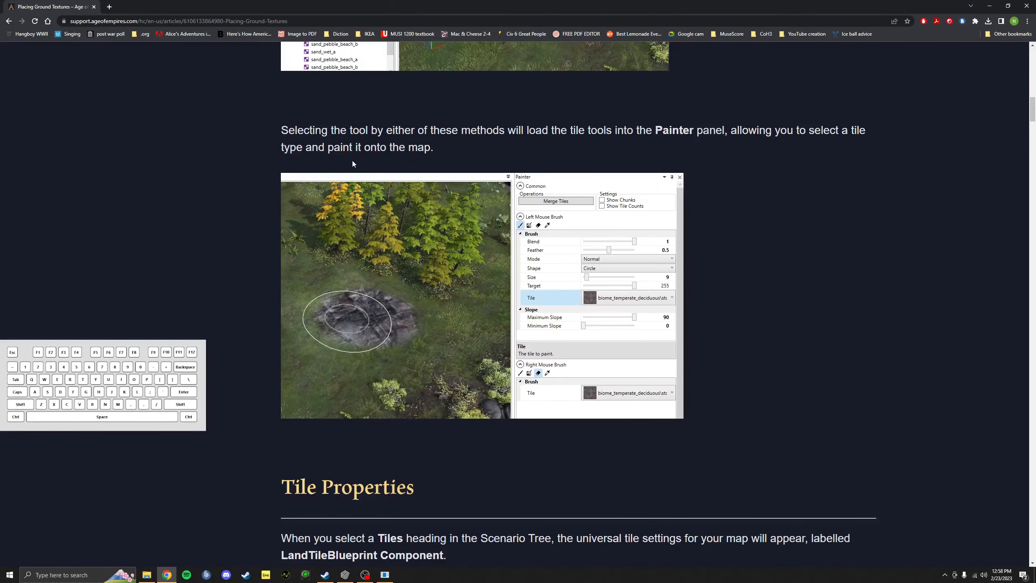
pyautogui.scroll(-10, 564, 246)
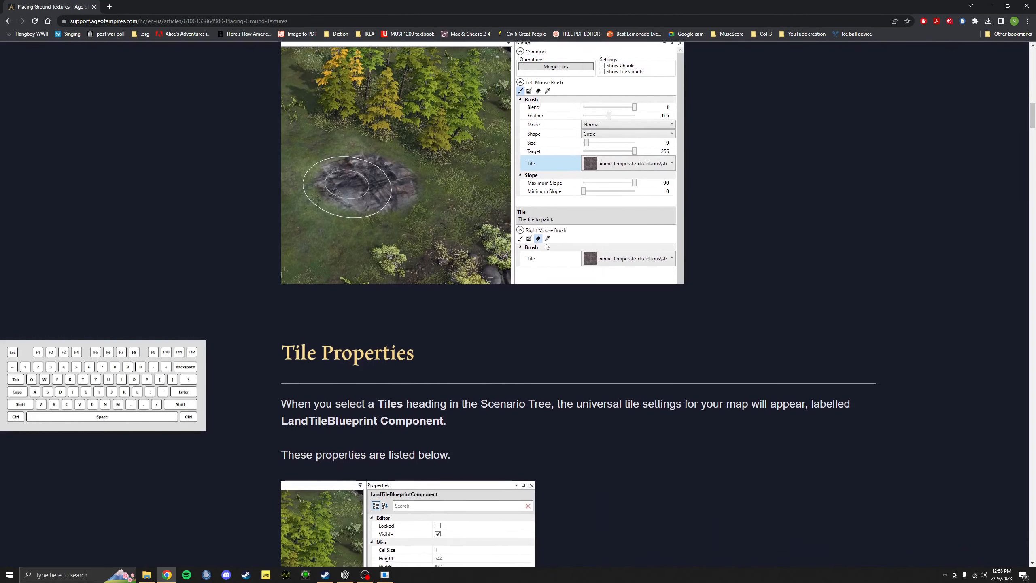
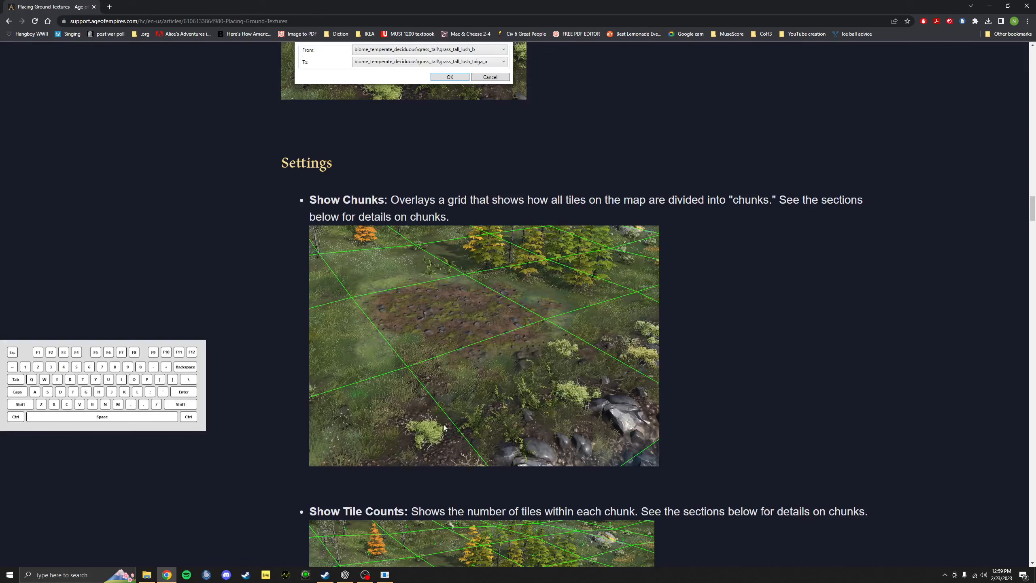
# Step: Skim up and down the Placing Ground Textures article, then go back to the Crafted Maps guide list
pyautogui.scroll(-4, 517, 437)
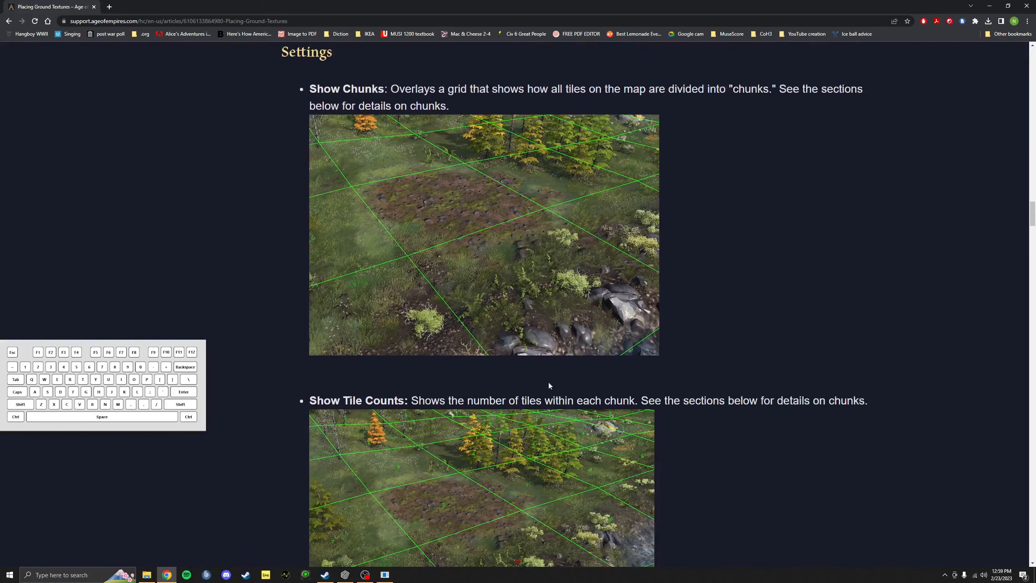
pyautogui.scroll(2, 588, 300)
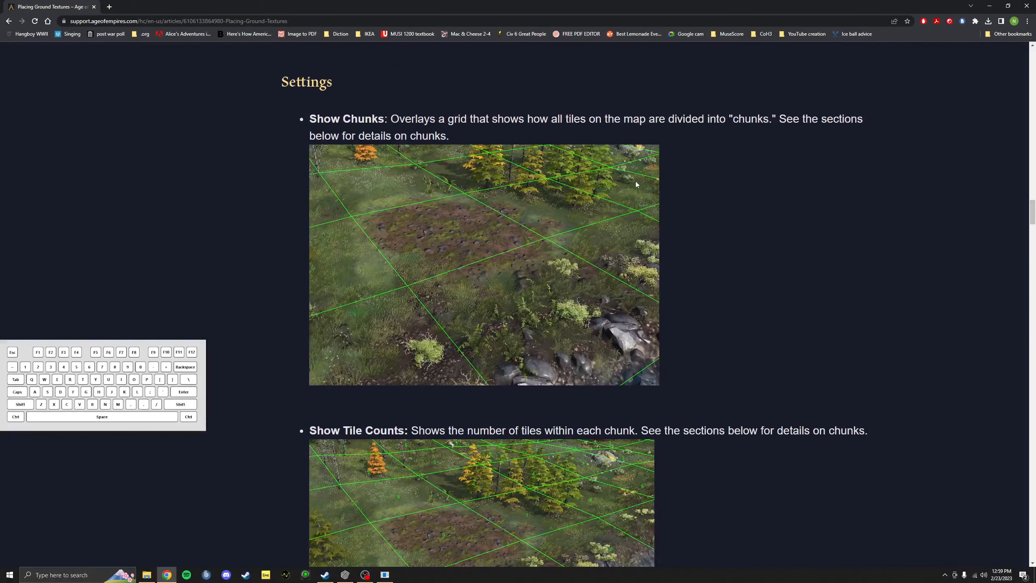
pyautogui.scroll(-5, 584, 202)
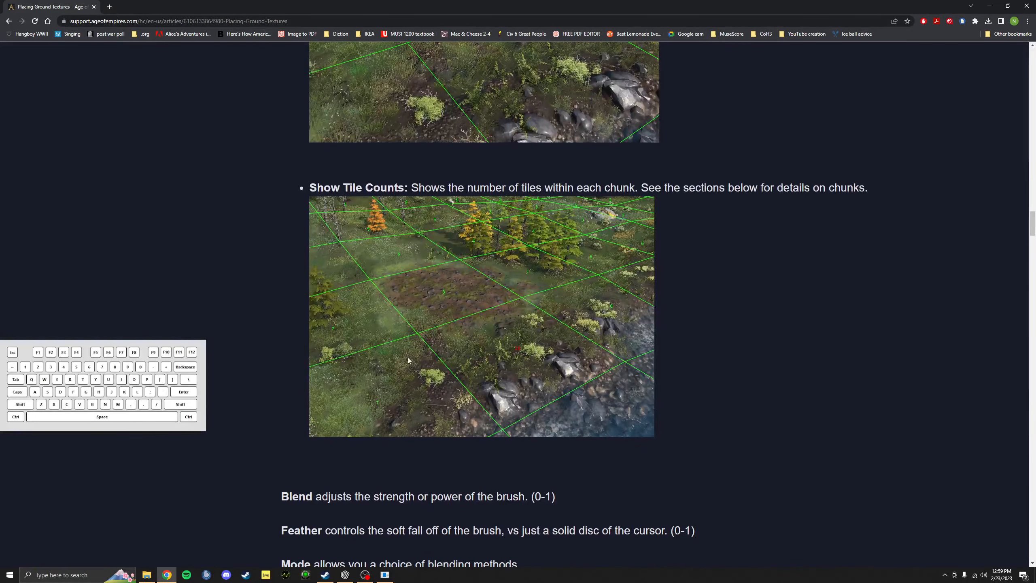
pyautogui.scroll(9, 547, 344)
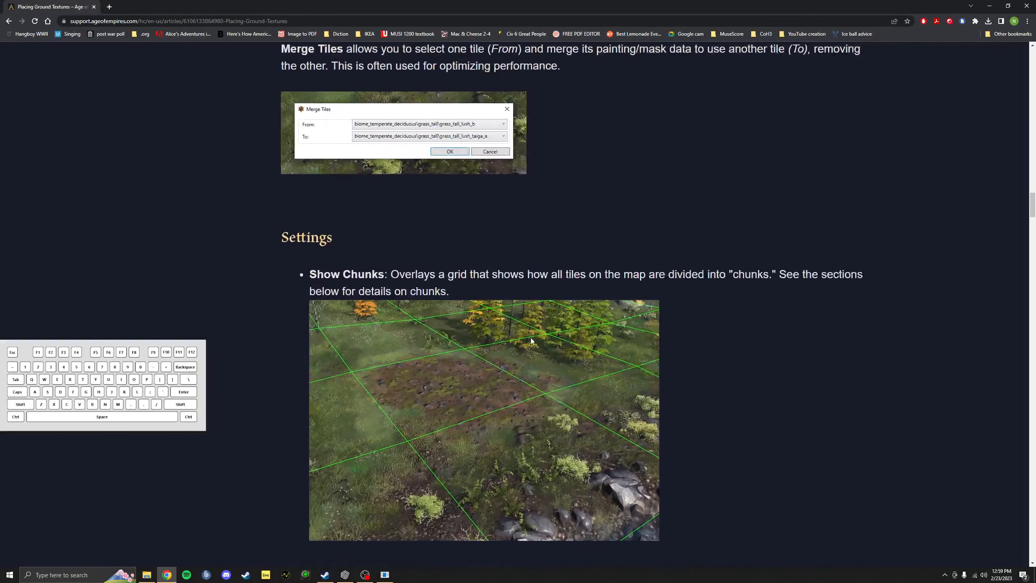
pyautogui.click(9, 20)
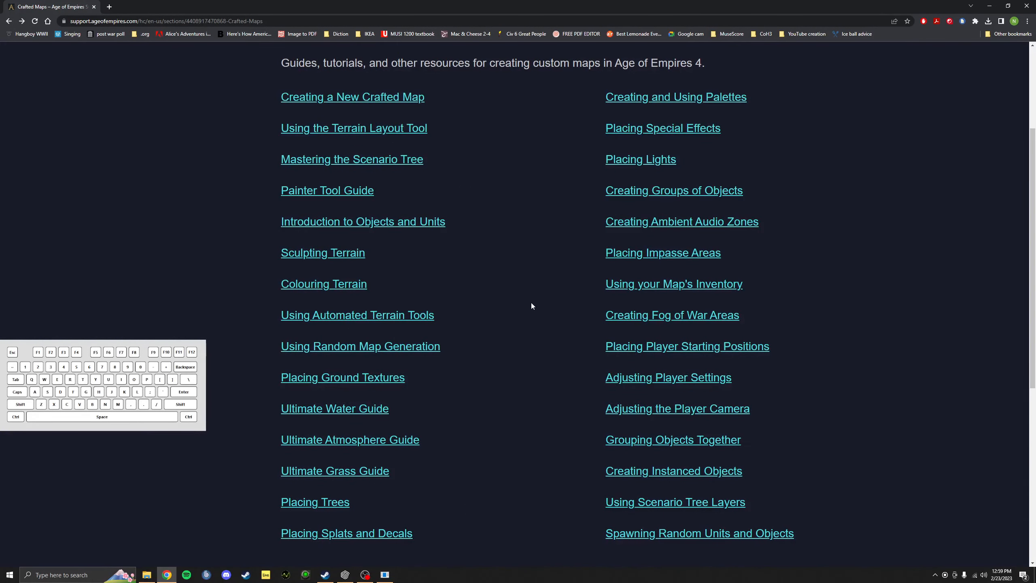
pyautogui.scroll(-1, 529, 302)
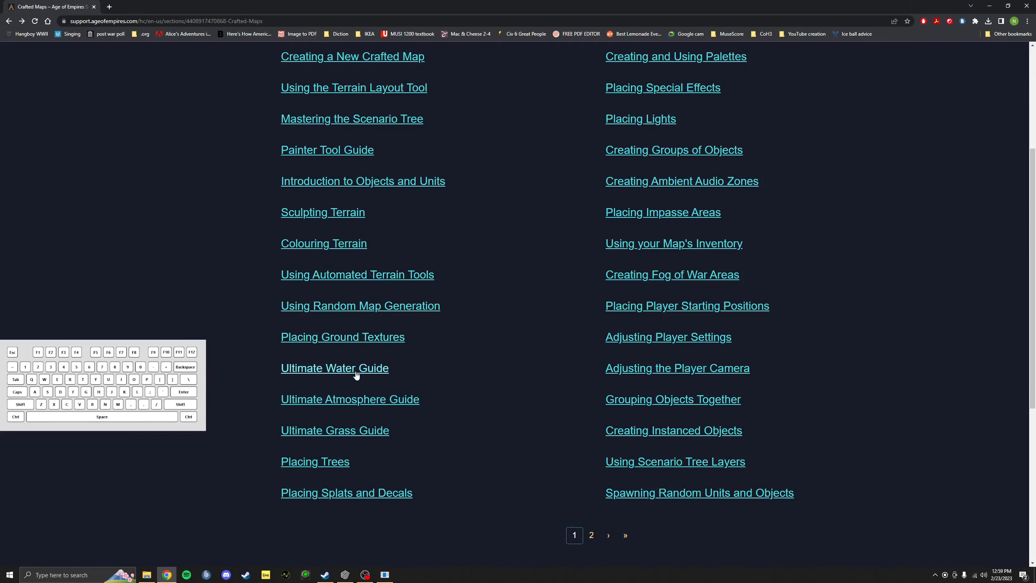
pyautogui.click(354, 396)
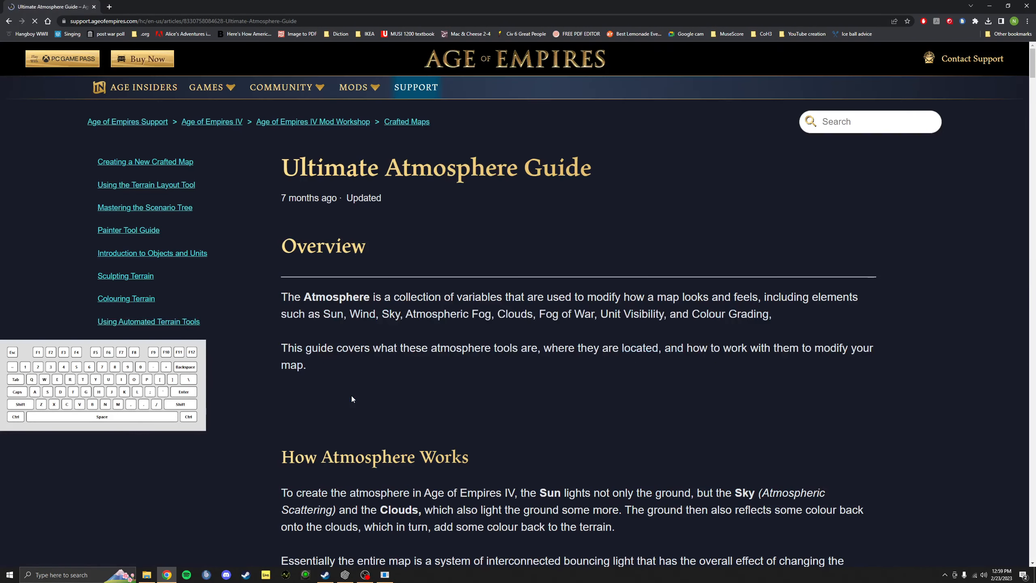
pyautogui.moveTo(1033, 59); pyautogui.dragTo(1029, 83)
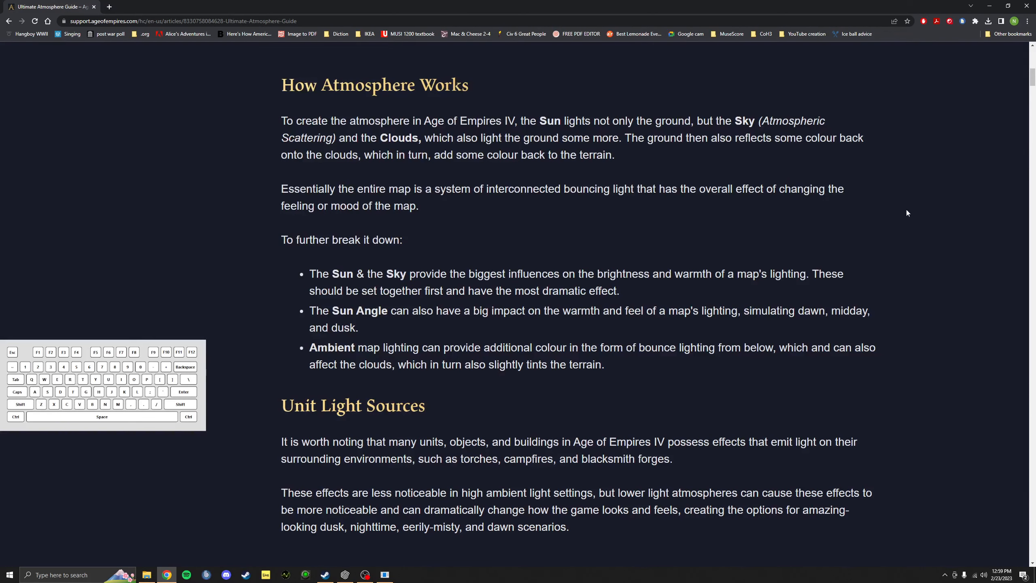
pyautogui.scroll(-5, 1032, 87)
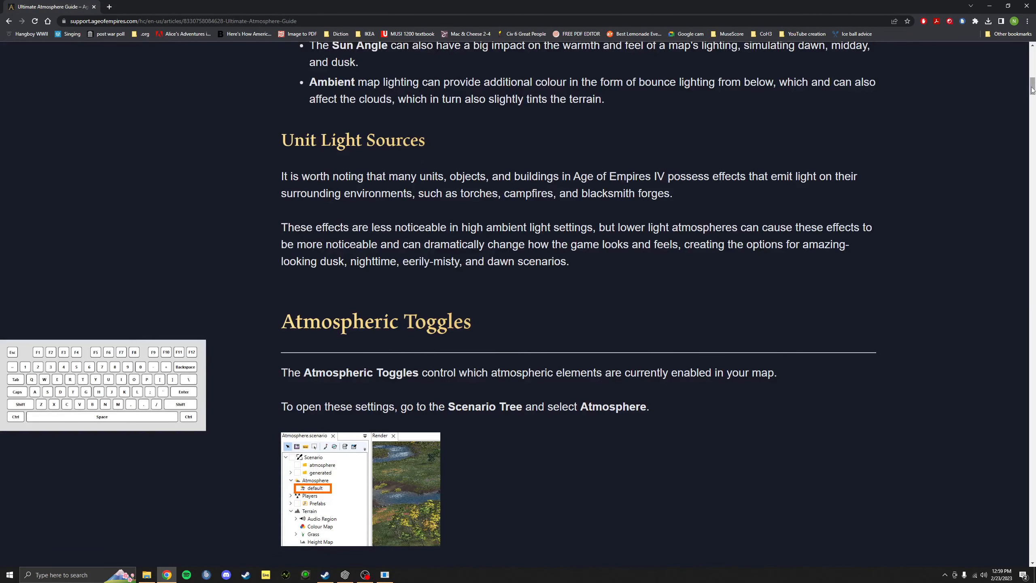
pyautogui.scroll(-2, 1032, 92)
pyautogui.scroll(-2, 1032, 98)
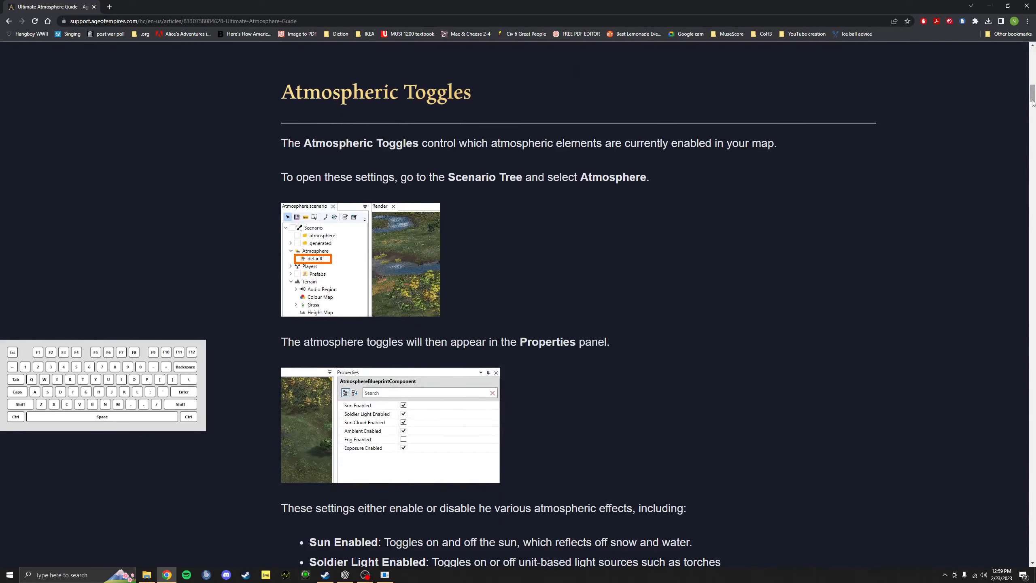
pyautogui.scroll(-10, 530, 328)
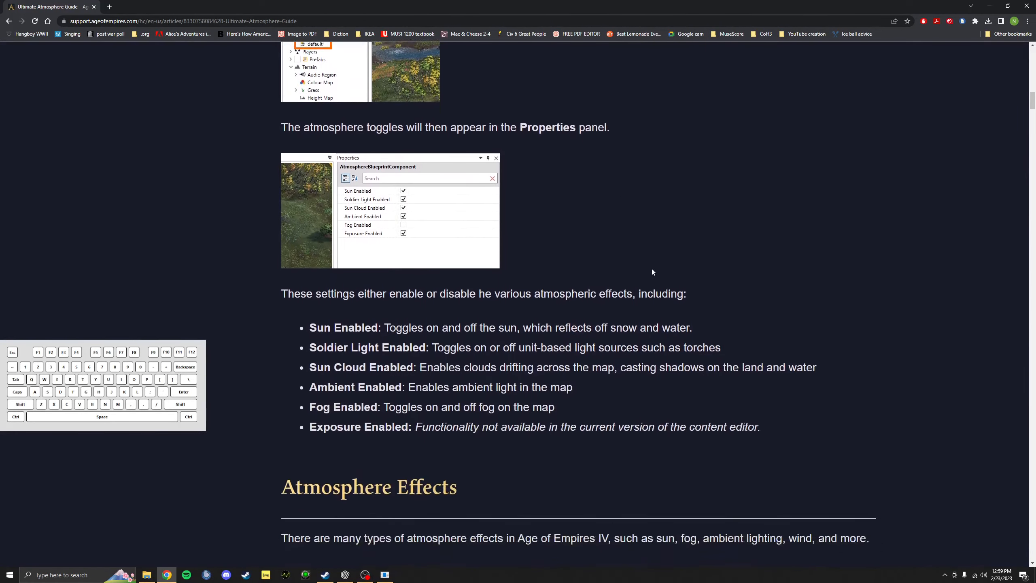
pyautogui.scroll(-3, 700, 261)
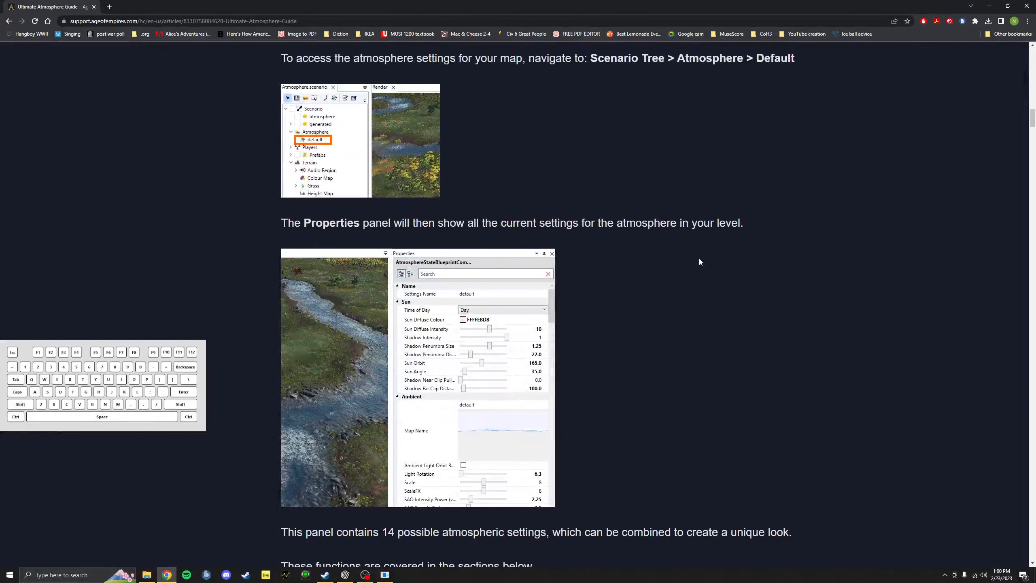
pyautogui.scroll(-3, 649, 366)
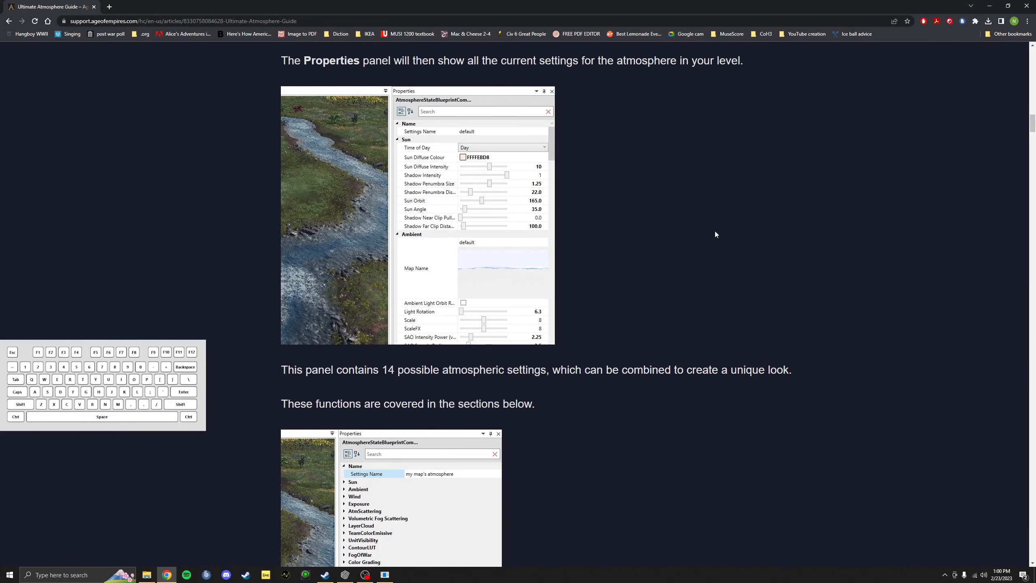
pyautogui.scroll(-3, 715, 229)
pyautogui.scroll(-2, 709, 227)
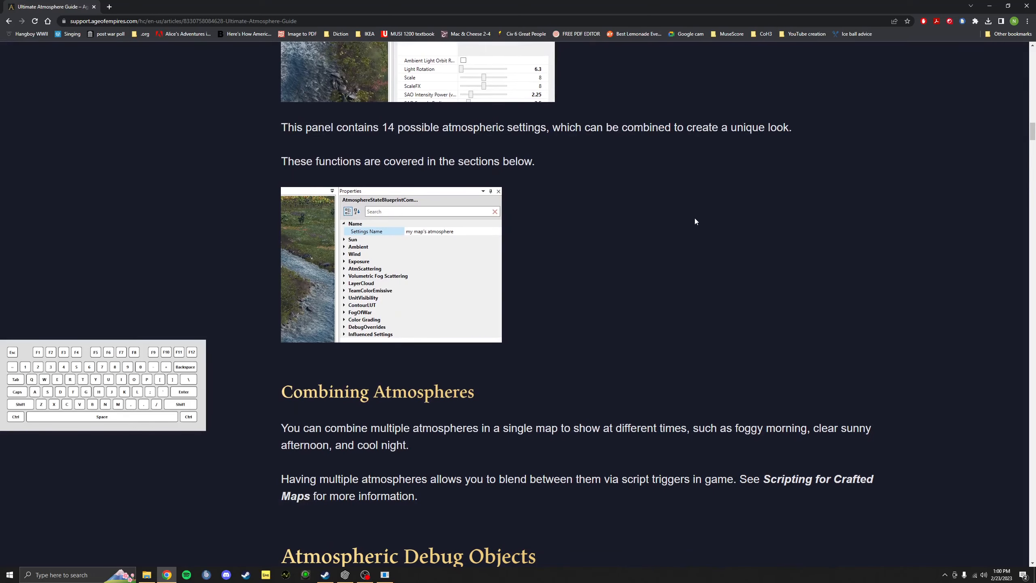
pyautogui.scroll(-3, 695, 220)
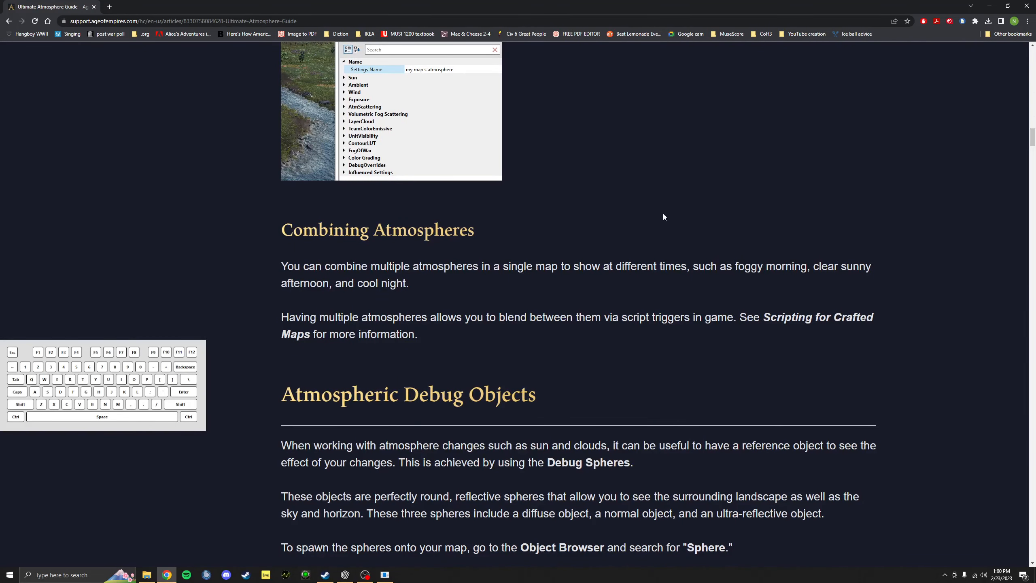
pyautogui.scroll(-3, 654, 212)
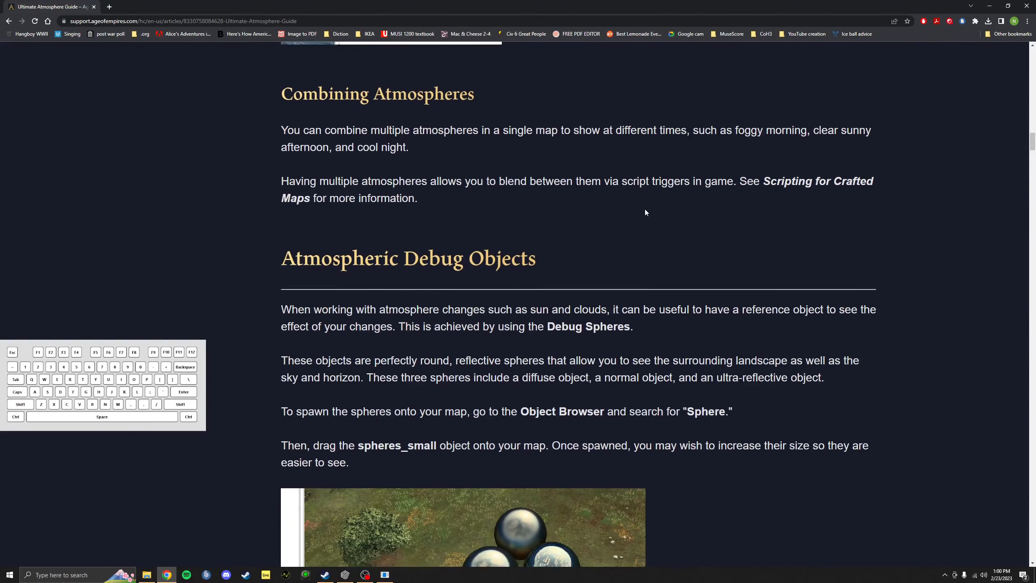
pyautogui.scroll(-2, 645, 210)
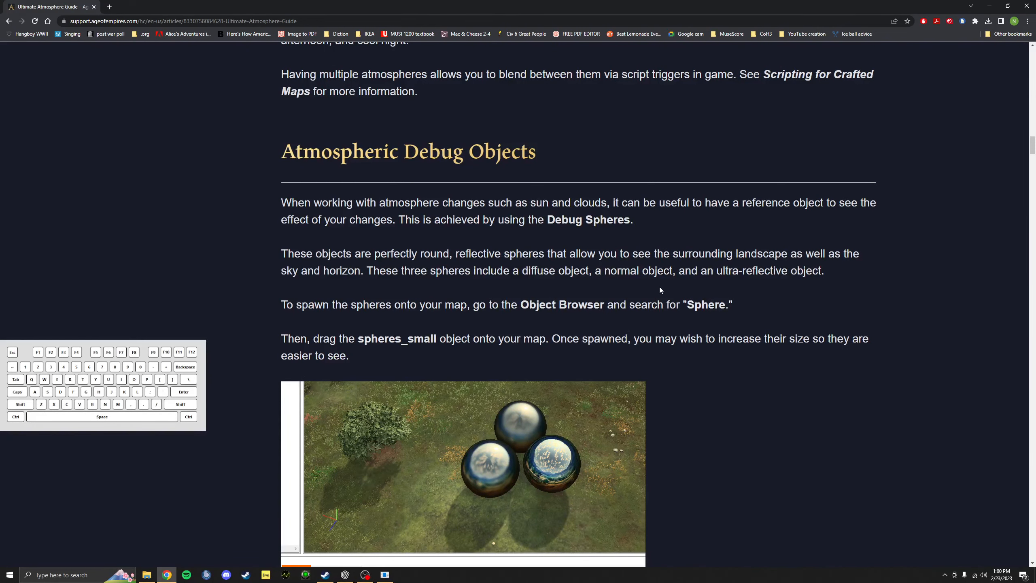
pyautogui.scroll(-4, 752, 291)
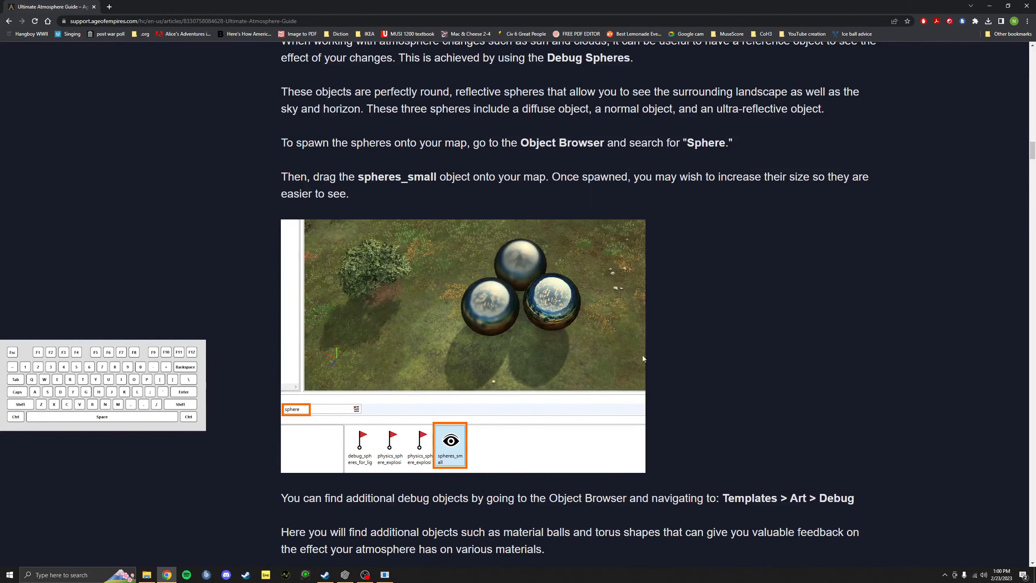
pyautogui.scroll(-7, 723, 338)
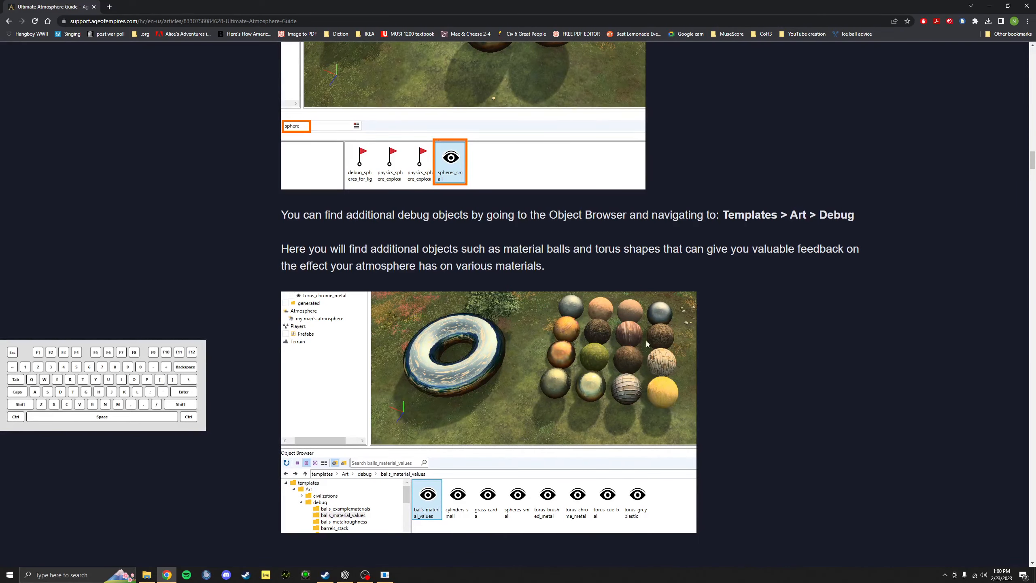
pyautogui.scroll(-11, 646, 344)
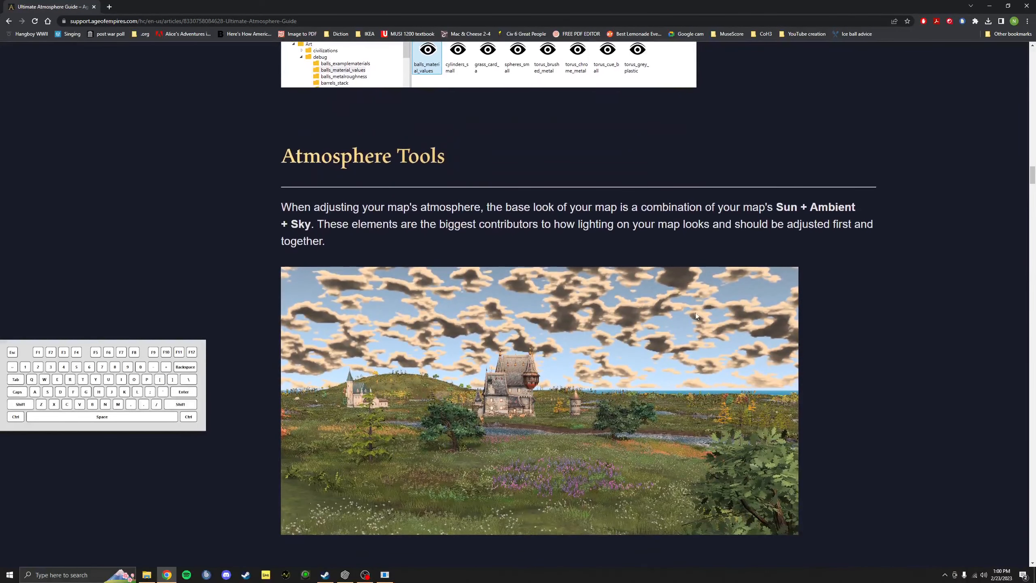
pyautogui.scroll(-5, 696, 315)
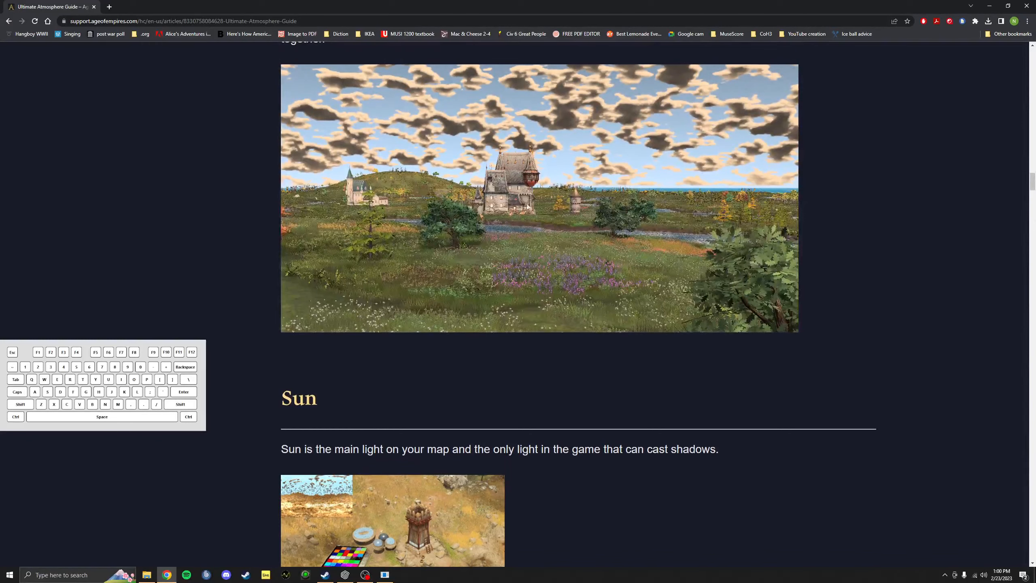
pyautogui.scroll(-7, 456, 247)
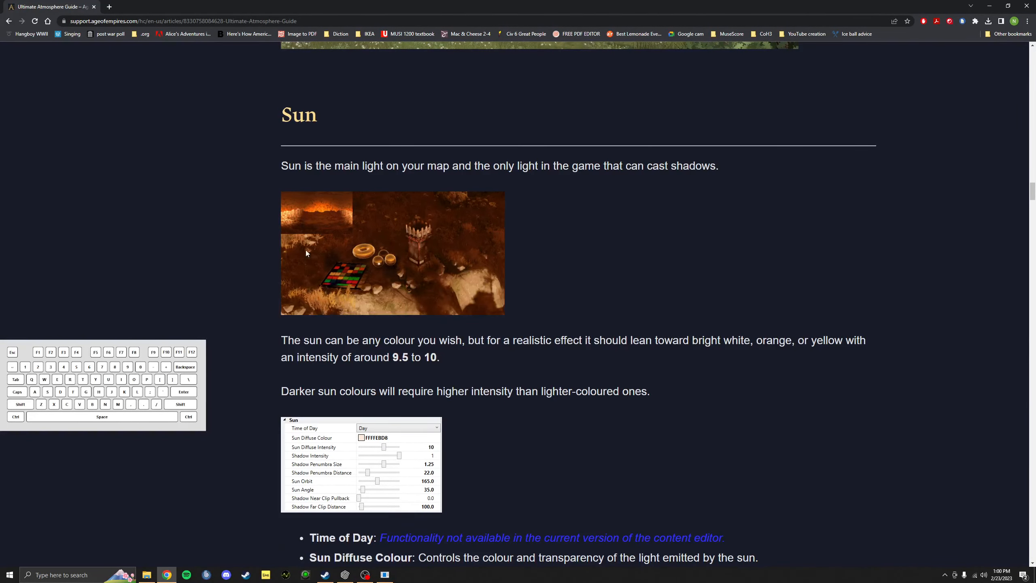
pyautogui.scroll(-5, 437, 327)
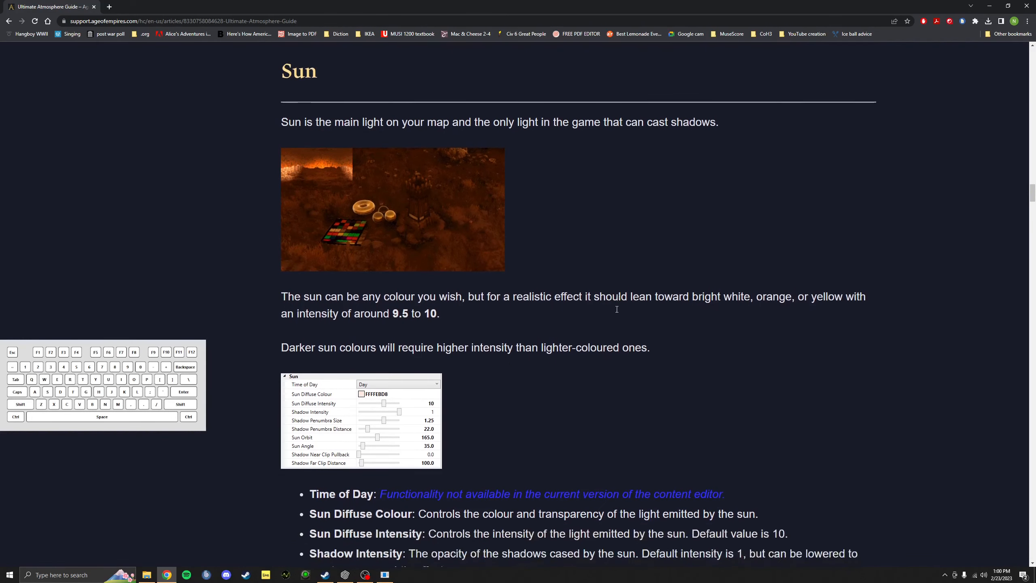
pyautogui.click(12, 20)
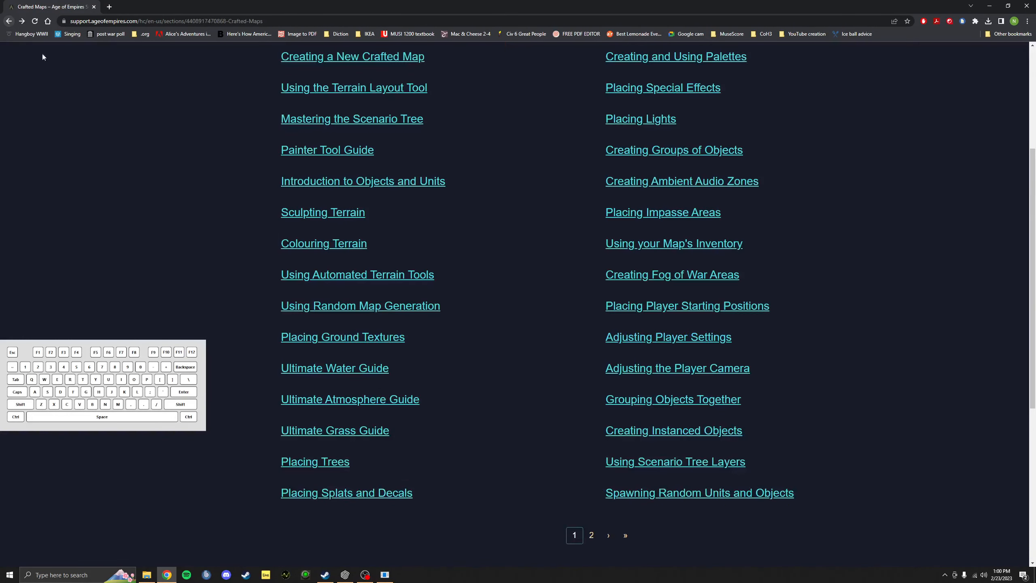
# Step: Open Resizing a Map from page 2 of the guides, read to Using the Resize Tool, and minimize Chrome
pyautogui.click(591, 535)
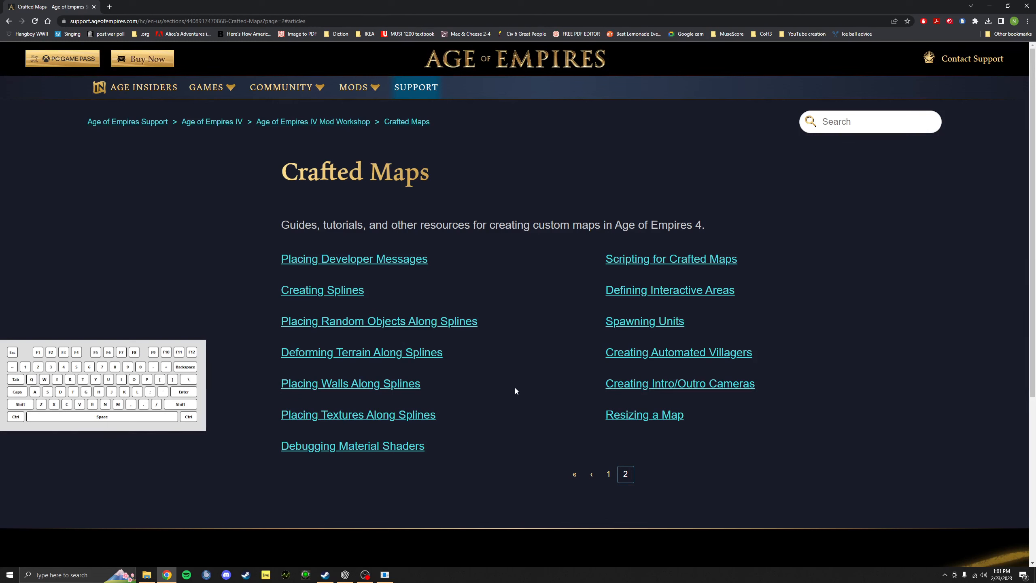
pyautogui.click(617, 414)
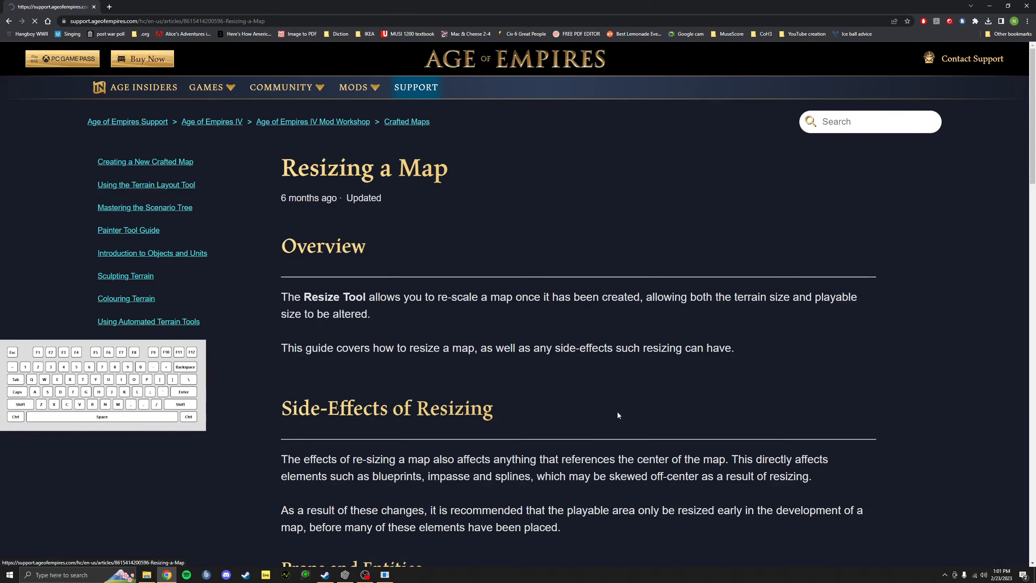
pyautogui.scroll(-4, 653, 294)
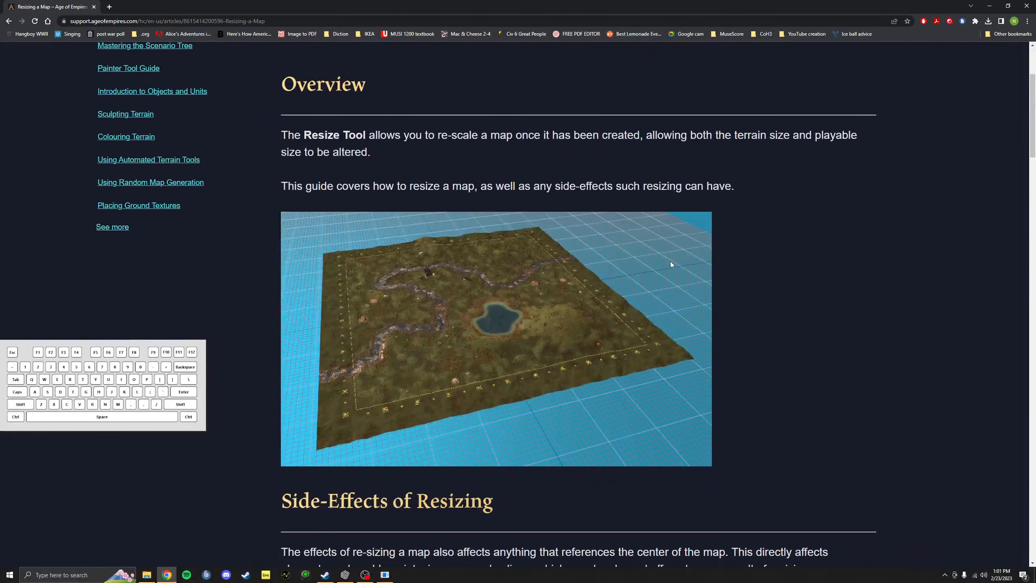
pyautogui.scroll(-6, 671, 264)
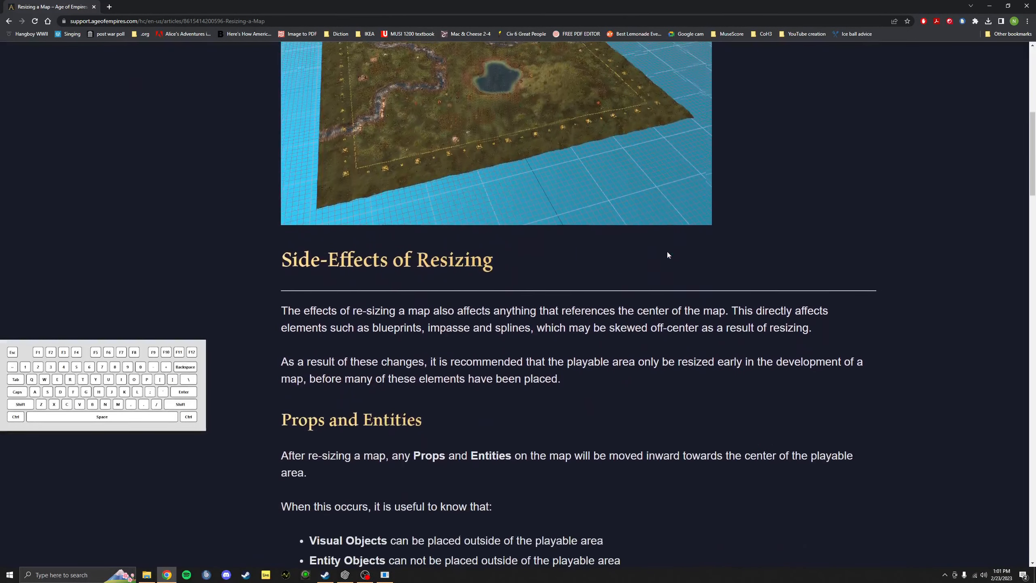
pyautogui.scroll(-5, 667, 251)
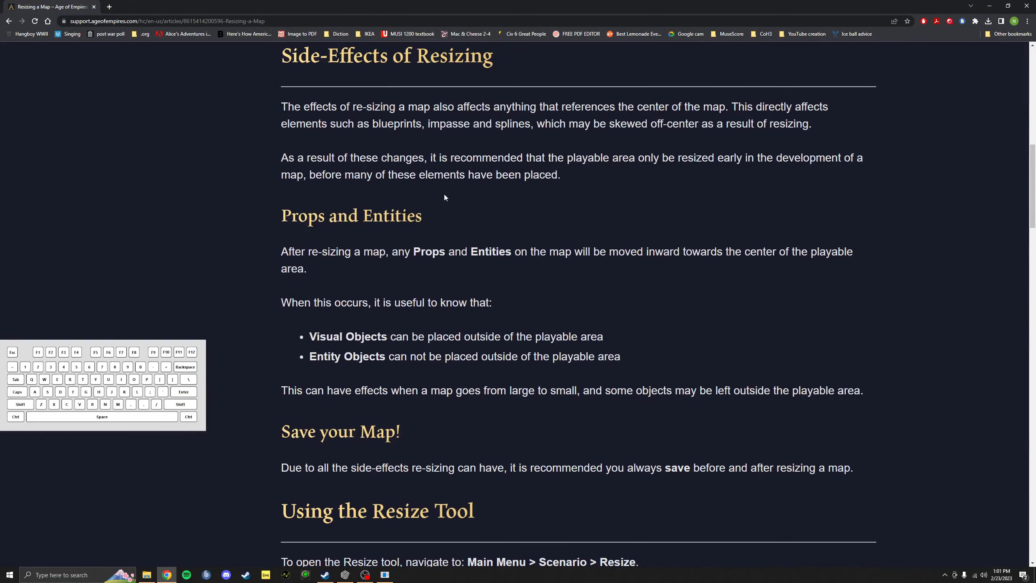
pyautogui.scroll(-9, 445, 197)
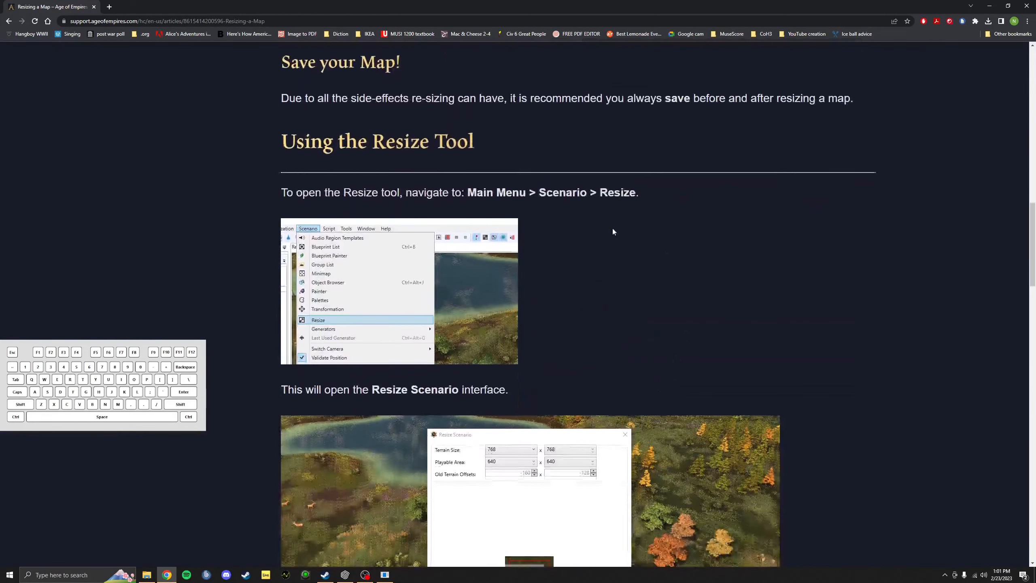
pyautogui.scroll(-5, 613, 230)
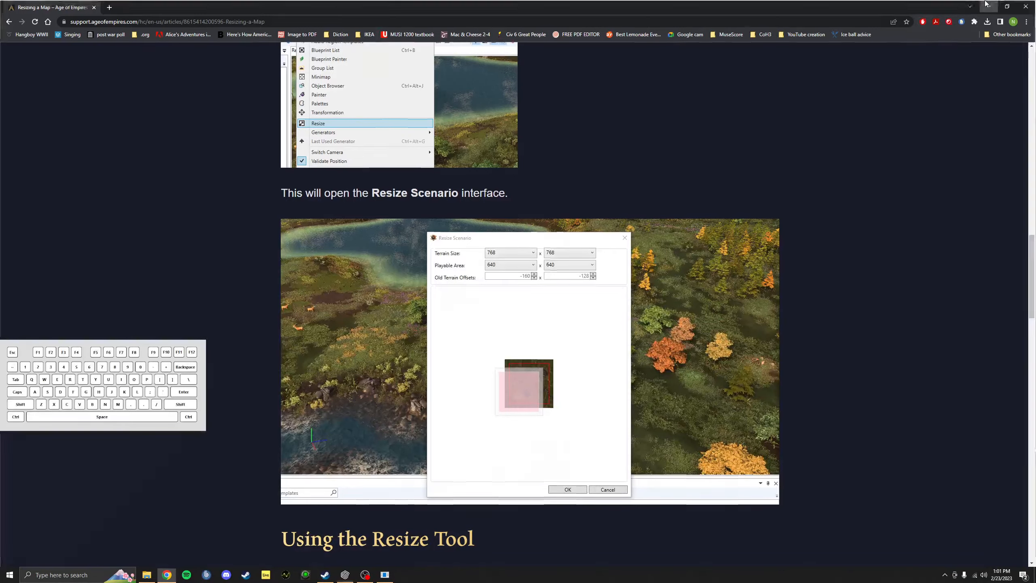
pyautogui.click(987, 6)
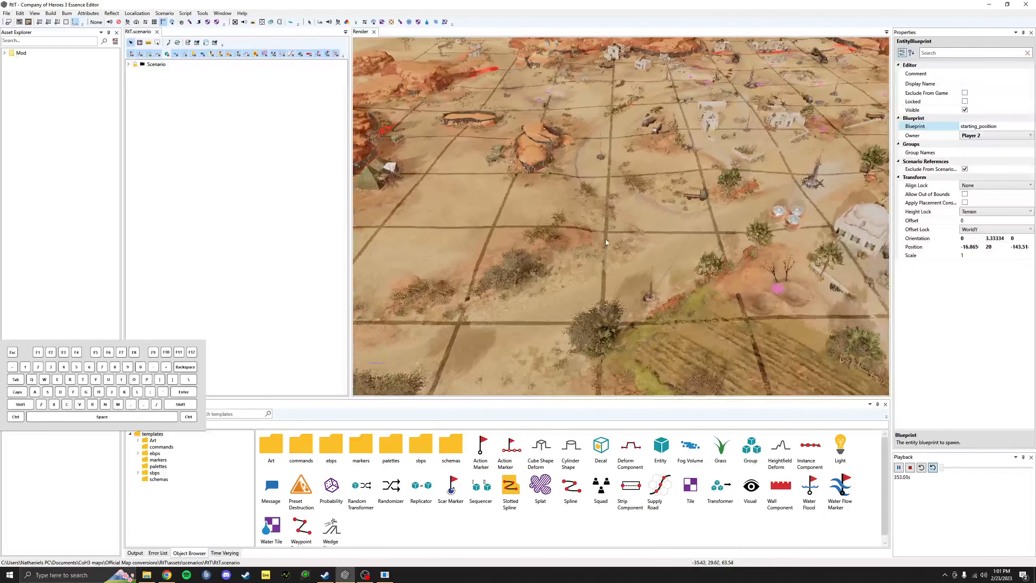
# Step: Resize the scenario to terrain size 608 and playable area 384, with Old Terrain Offset X at 64
pyautogui.scroll(-5, 606, 242)
pyautogui.moveTo(606, 242); pyautogui.dragTo(439, 209, button='middle')
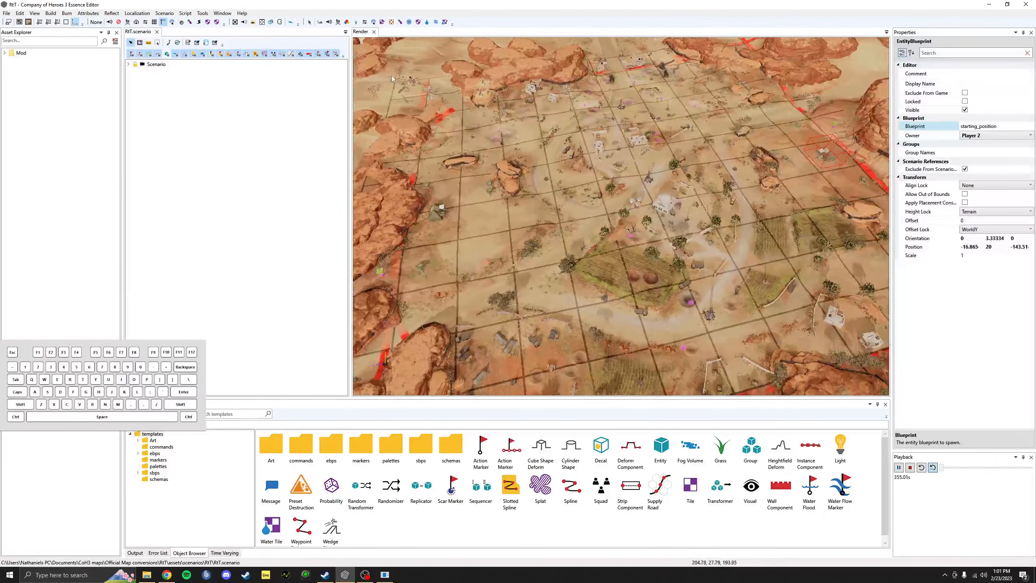
pyautogui.click(163, 13)
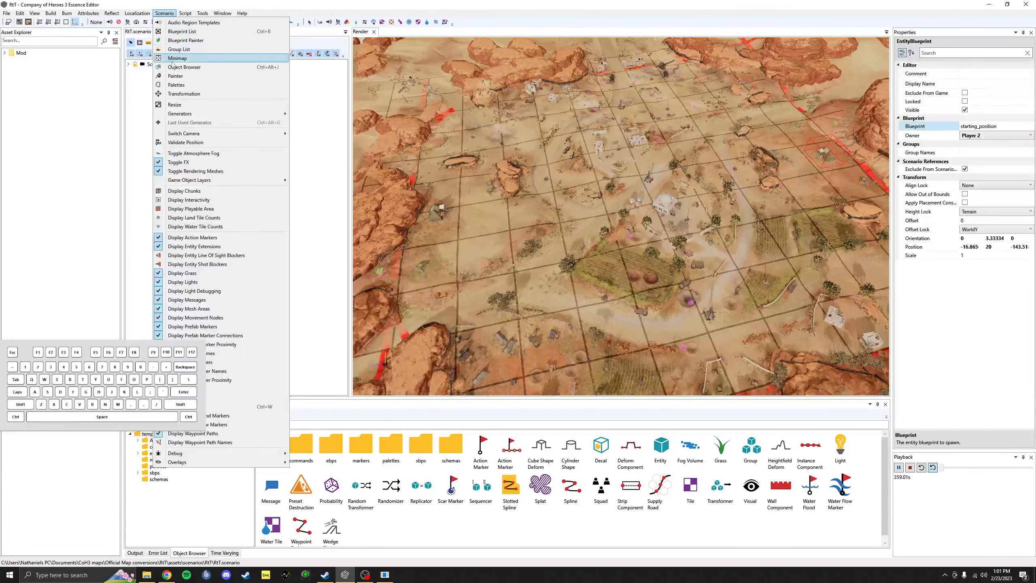
pyautogui.click(186, 108)
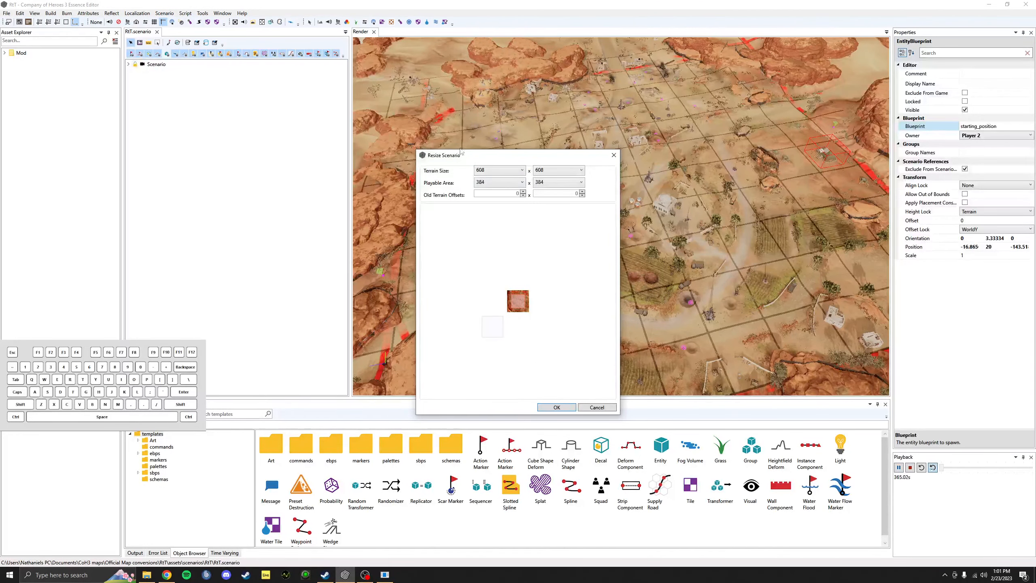
pyautogui.click(501, 173)
pyautogui.click(501, 174)
pyautogui.click(497, 183)
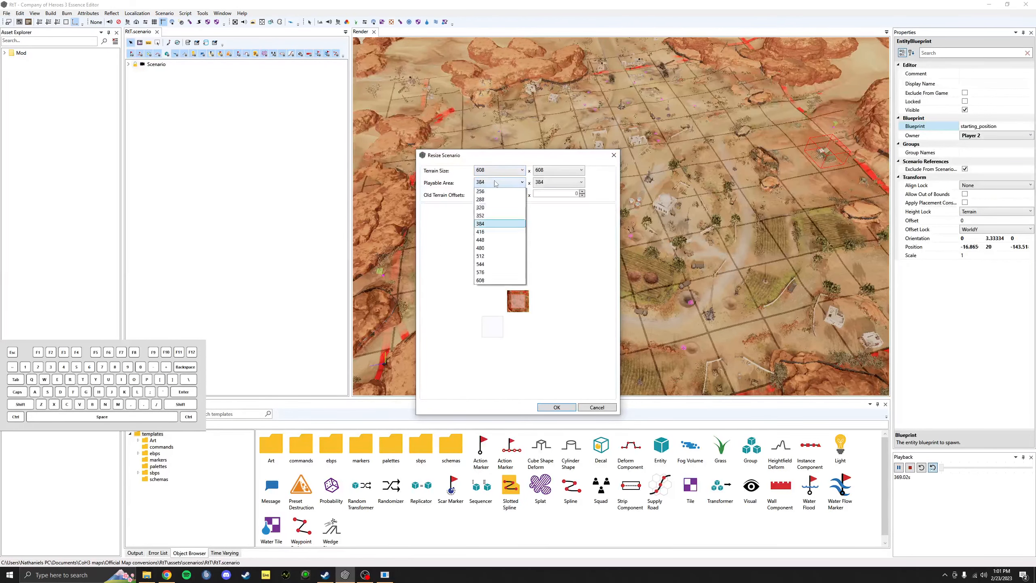
pyautogui.click(498, 222)
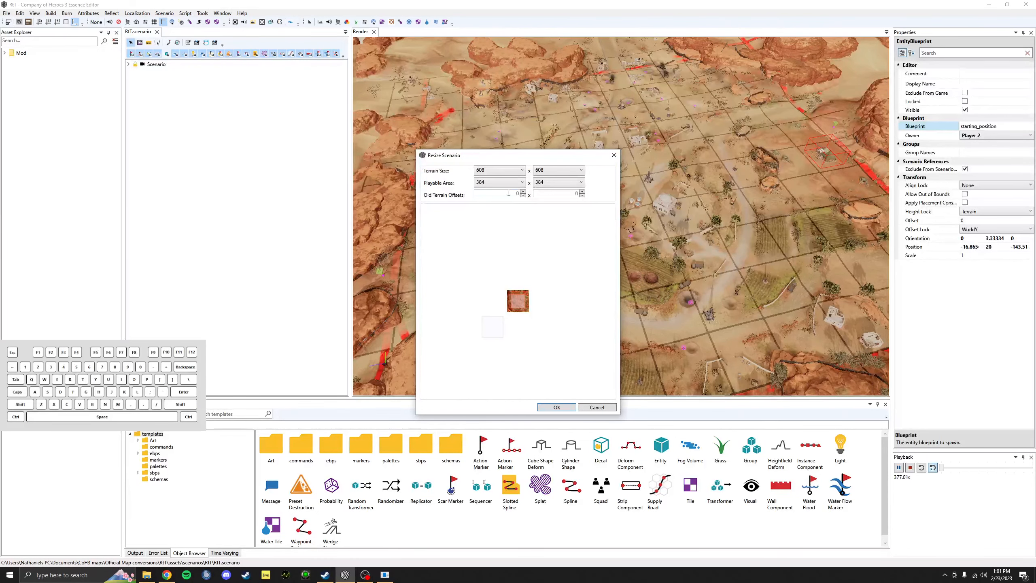
pyautogui.click(523, 192)
pyautogui.click(524, 192)
pyautogui.click(561, 407)
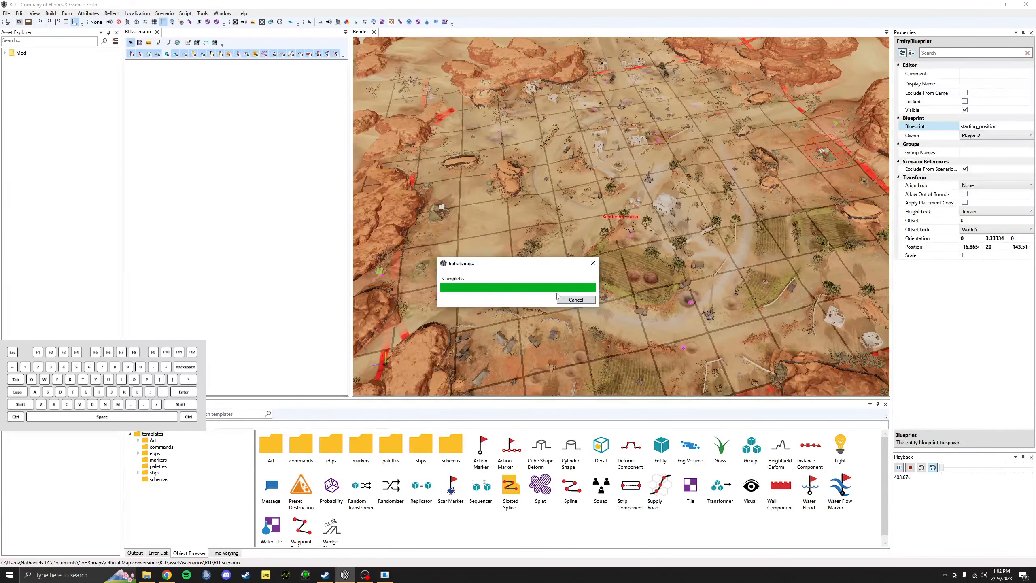
# Step: Orbit the Render view to survey the resized desert terrain from several angles
pyautogui.moveTo(589, 223); pyautogui.dragTo(579, 275, button='middle')
pyautogui.scroll(-5, 616, 306)
pyautogui.keyDown('alt'); pyautogui.moveTo(725, 199); pyautogui.dragTo(827, 228); pyautogui.keyUp('alt')
pyautogui.scroll(5, 688, 249)
pyautogui.keyDown('alt'); pyautogui.moveTo(528, 306); pyautogui.dragTo(585, 301); pyautogui.keyUp('alt')
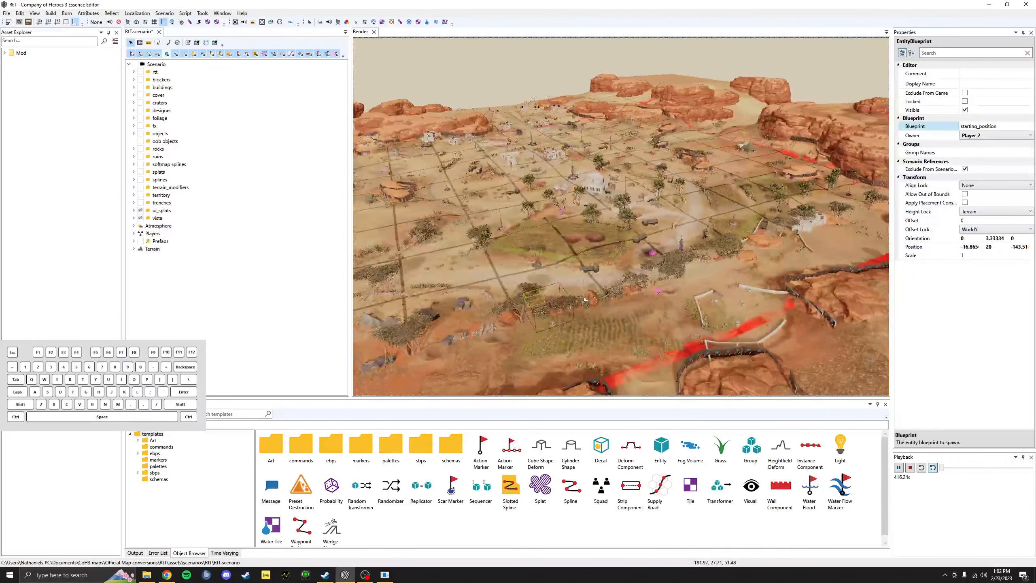
pyautogui.keyDown('alt'); pyautogui.moveTo(714, 270); pyautogui.dragTo(697, 276); pyautogui.keyUp('alt')
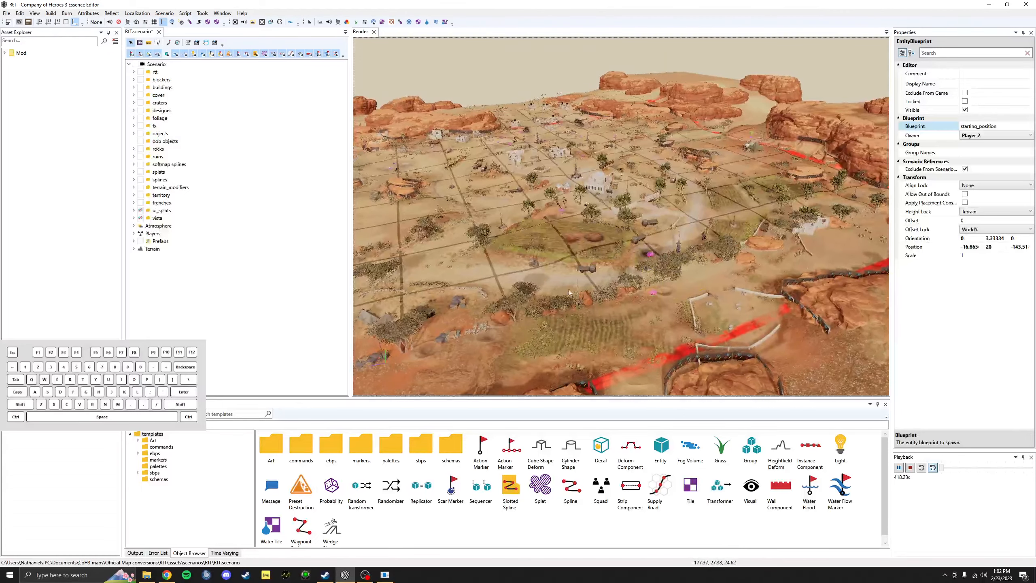
pyautogui.keyDown('alt'); pyautogui.moveTo(613, 307); pyautogui.dragTo(734, 284); pyautogui.keyUp('alt')
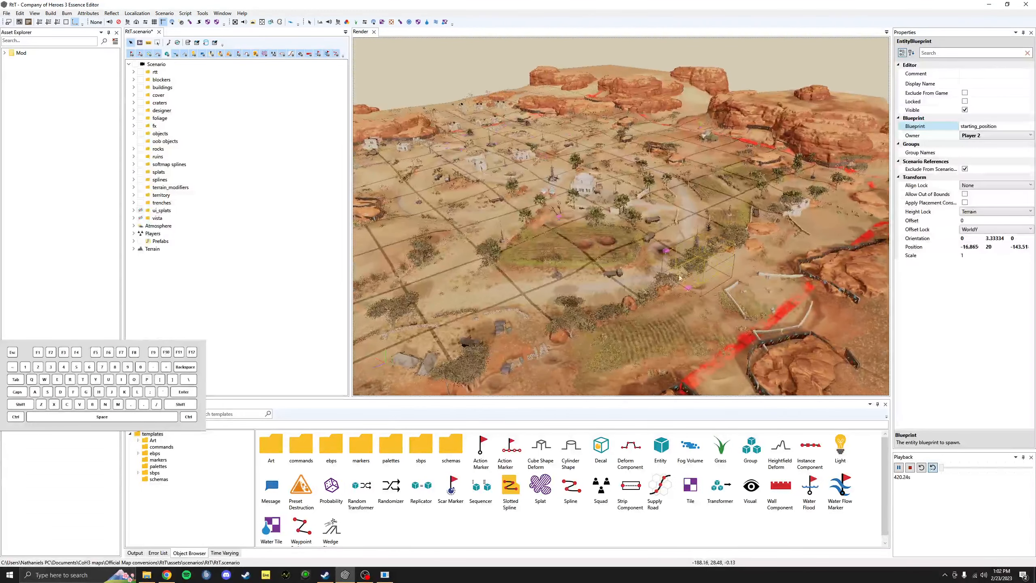
pyautogui.keyDown('alt'); pyautogui.moveTo(636, 342); pyautogui.dragTo(651, 350); pyautogui.keyUp('alt')
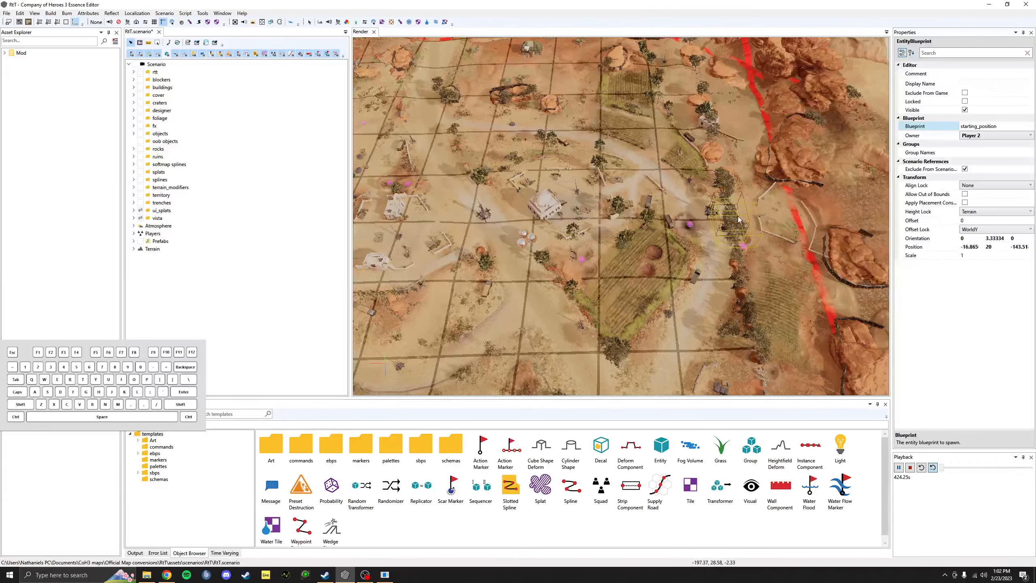
pyautogui.keyDown('alt'); pyautogui.moveTo(716, 229); pyautogui.dragTo(485, 136); pyautogui.keyUp('alt')
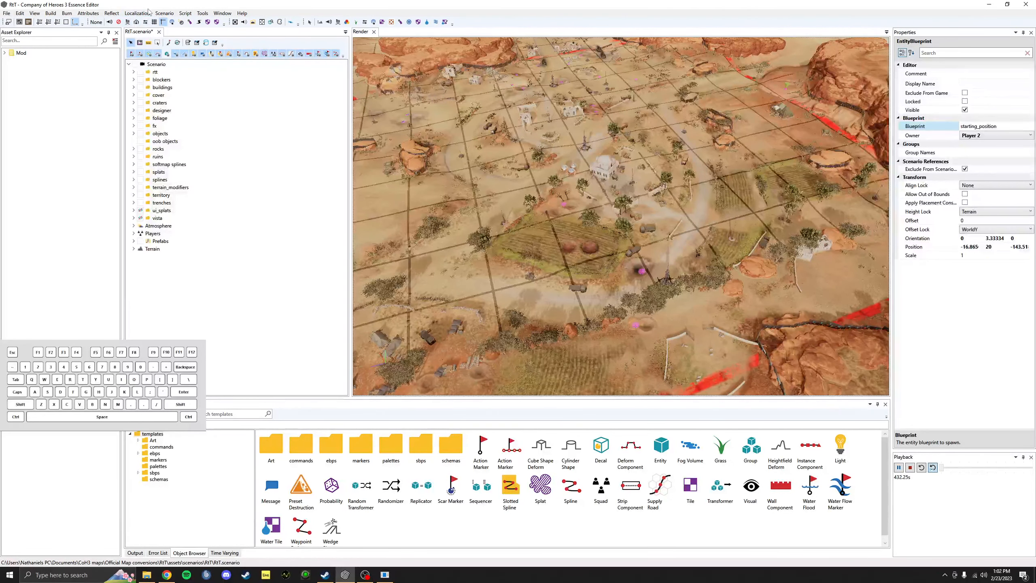
# Step: Turn on Scenario > Display Playable Area and pull back to see the whole 384 grid
pyautogui.click(164, 13)
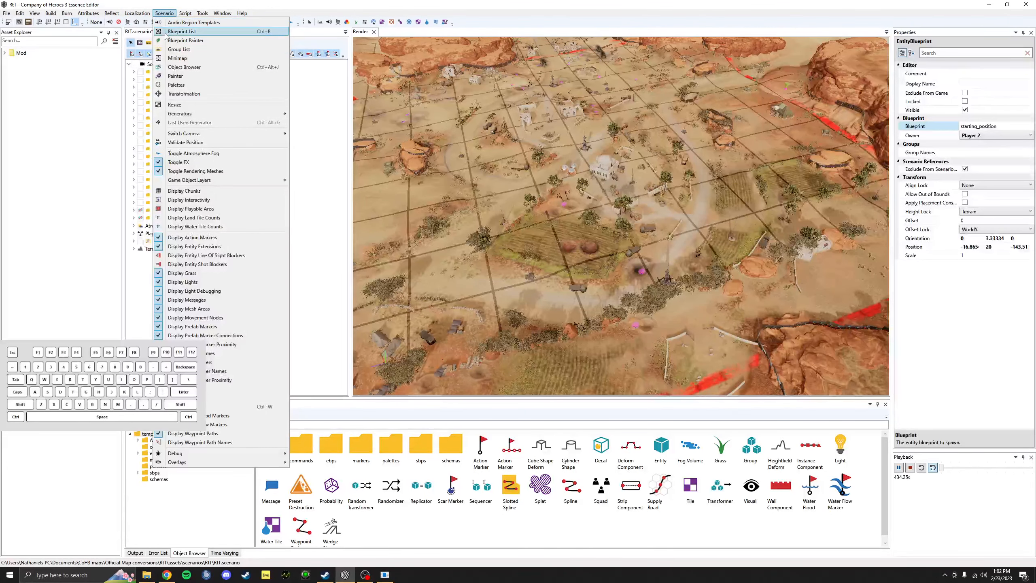
pyautogui.click(207, 210)
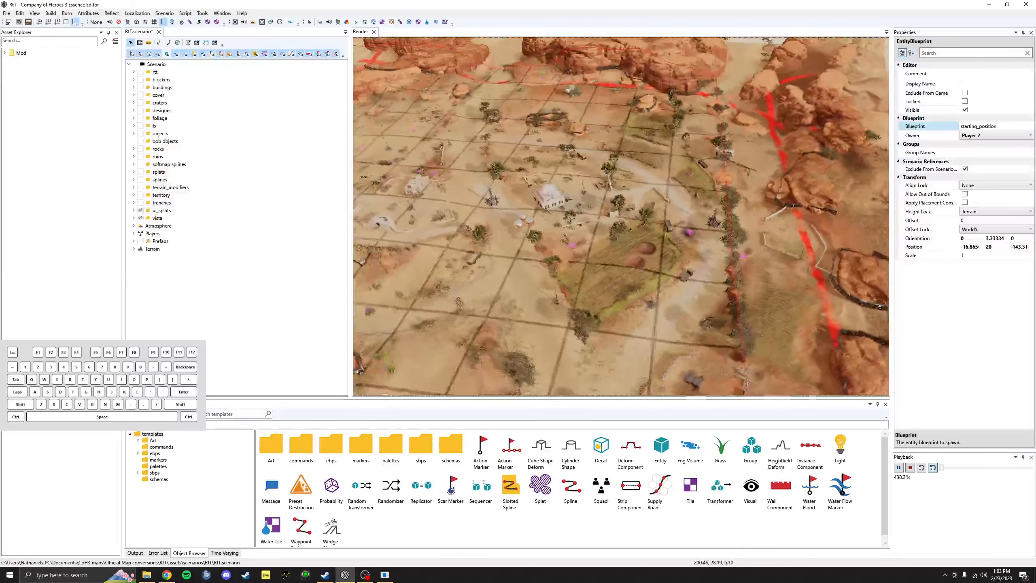
pyautogui.keyDown('alt'); pyautogui.moveTo(775, 236); pyautogui.dragTo(717, 240); pyautogui.keyUp('alt')
pyautogui.scroll(-4, 763, 236)
pyautogui.keyDown('alt'); pyautogui.moveTo(546, 135); pyautogui.dragTo(567, 137); pyautogui.keyUp('alt')
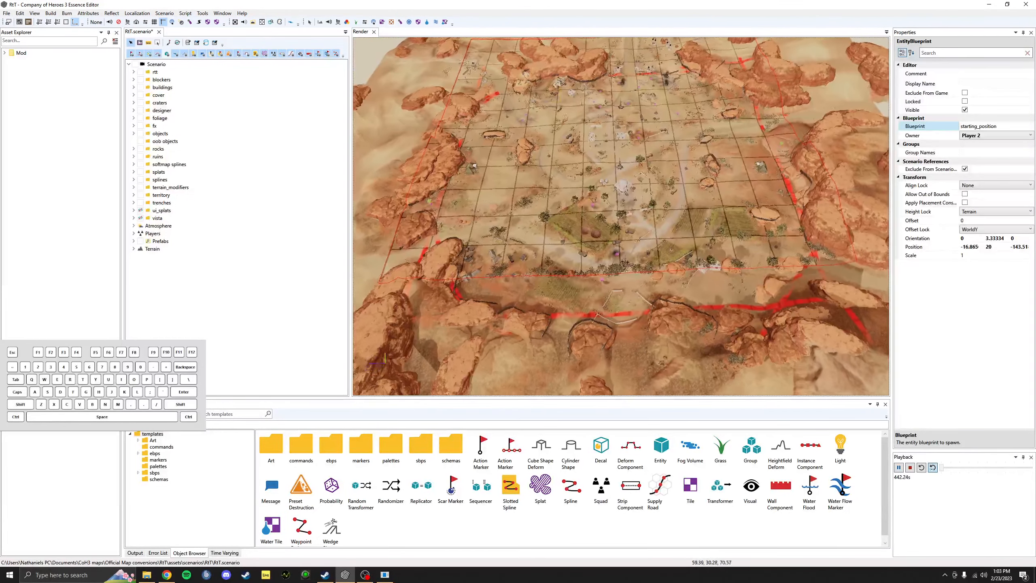
pyautogui.keyDown('alt'); pyautogui.moveTo(535, 105); pyautogui.dragTo(526, 130, button='middle'); pyautogui.keyUp('alt')
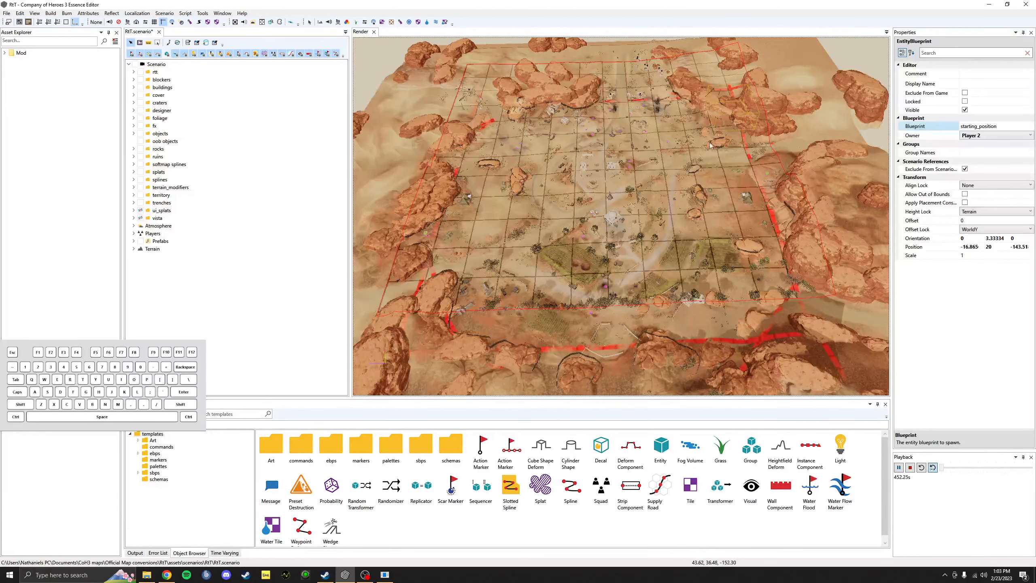
pyautogui.scroll(4, 710, 146)
pyautogui.moveTo(710, 146); pyautogui.dragTo(636, 209, button='middle')
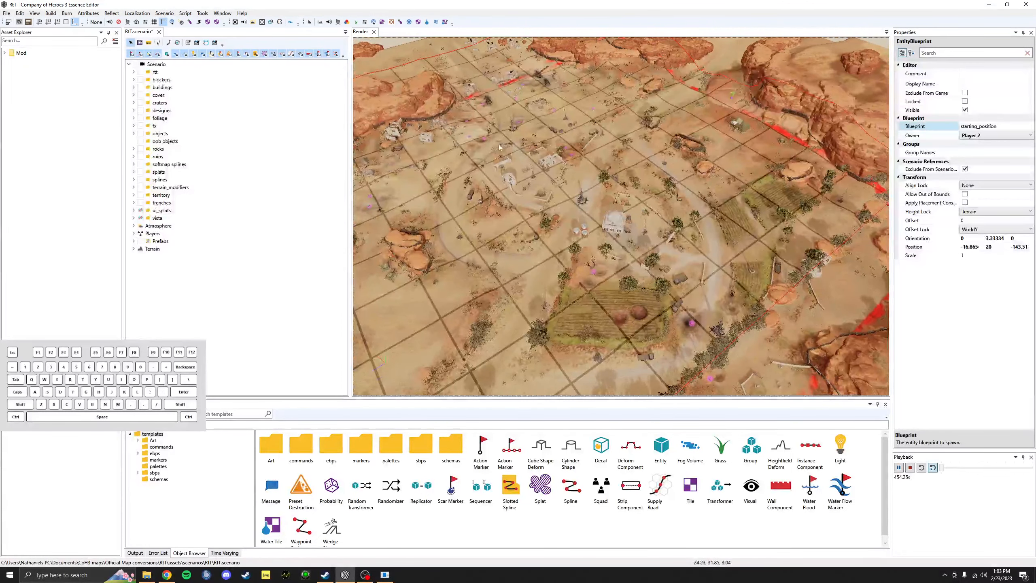
pyautogui.click(19, 13)
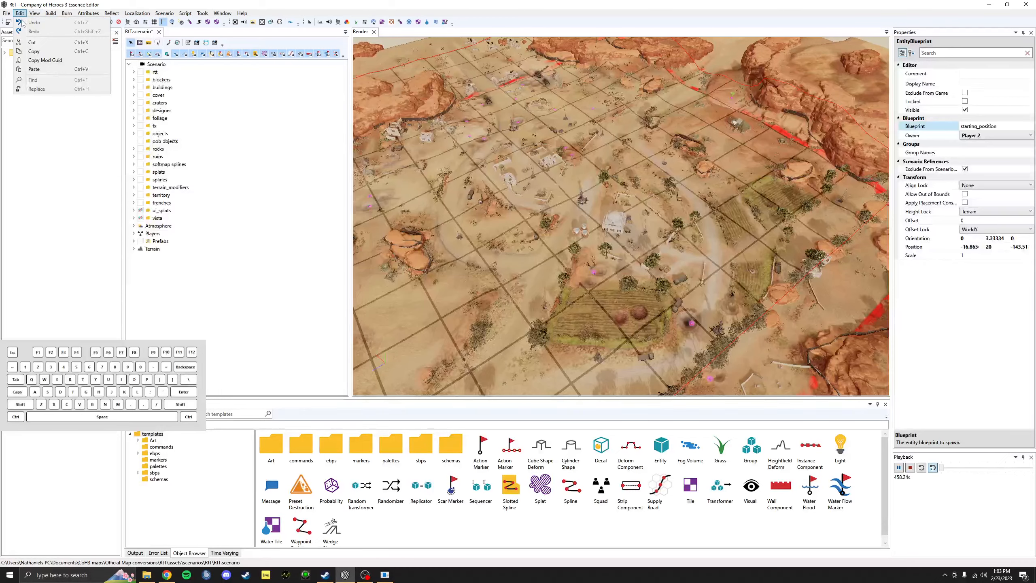
# Step: Browse the Edit and Tools menus, then open the Slope World generator from Scenario > Generators
pyautogui.click(20, 14)
pyautogui.moveTo(763, 254)
pyautogui.mouseDown(button='middle')
pyautogui.moveTo(773, 216)
pyautogui.moveTo(773, 261)
pyautogui.mouseUp(button='middle')
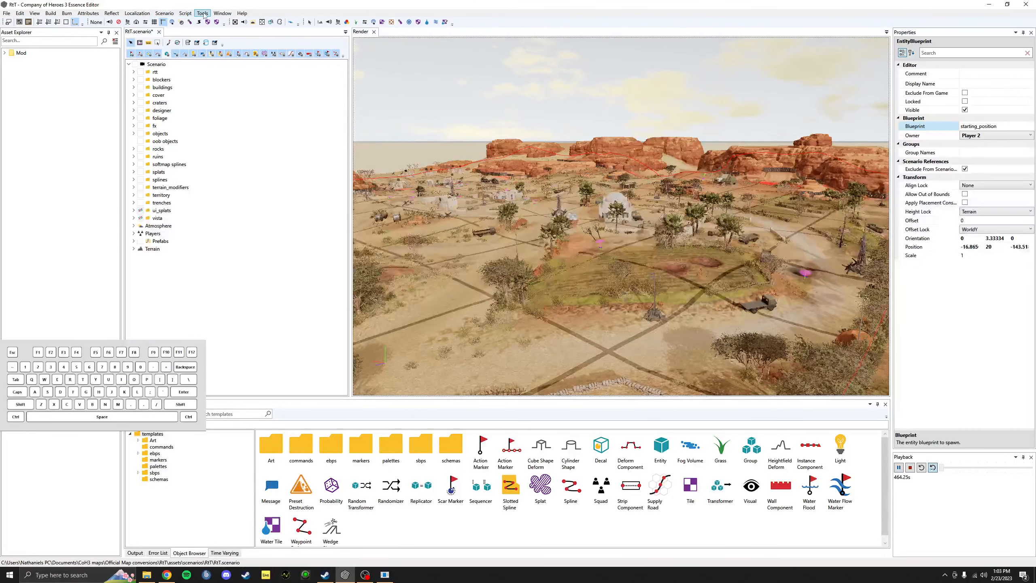
pyautogui.click(203, 13)
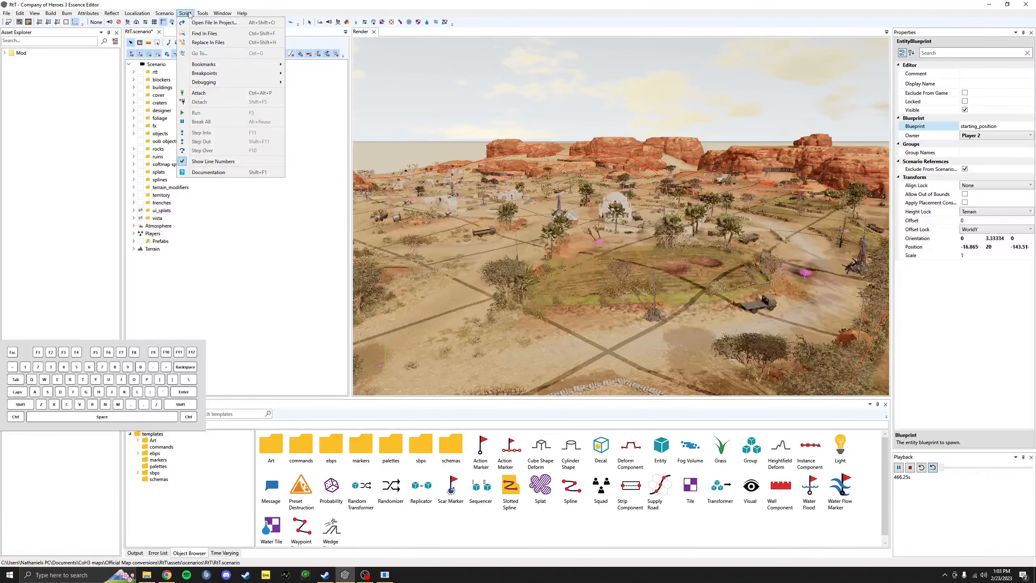
pyautogui.press('Escape')
pyautogui.click(165, 13)
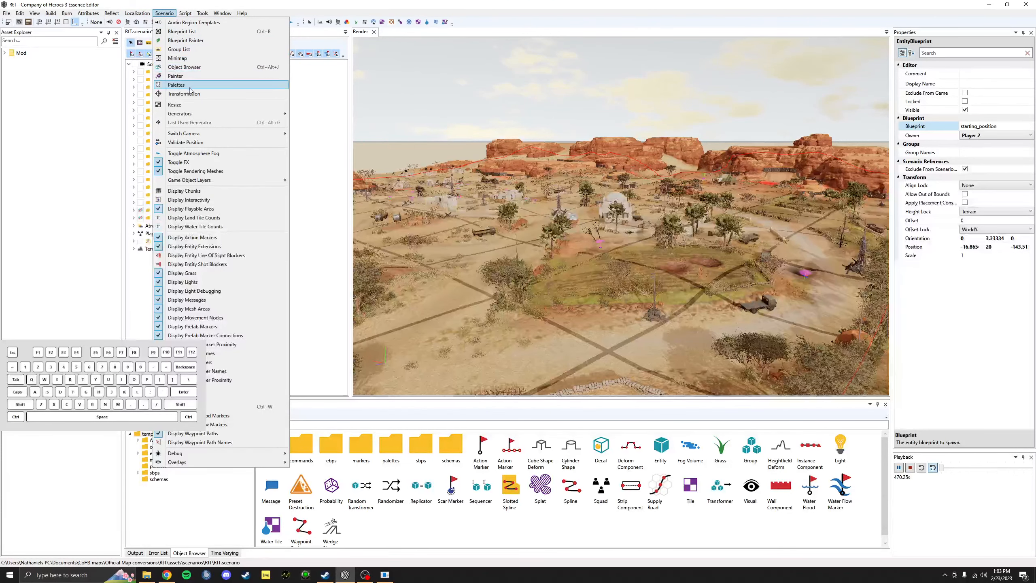
pyautogui.moveTo(197, 114)
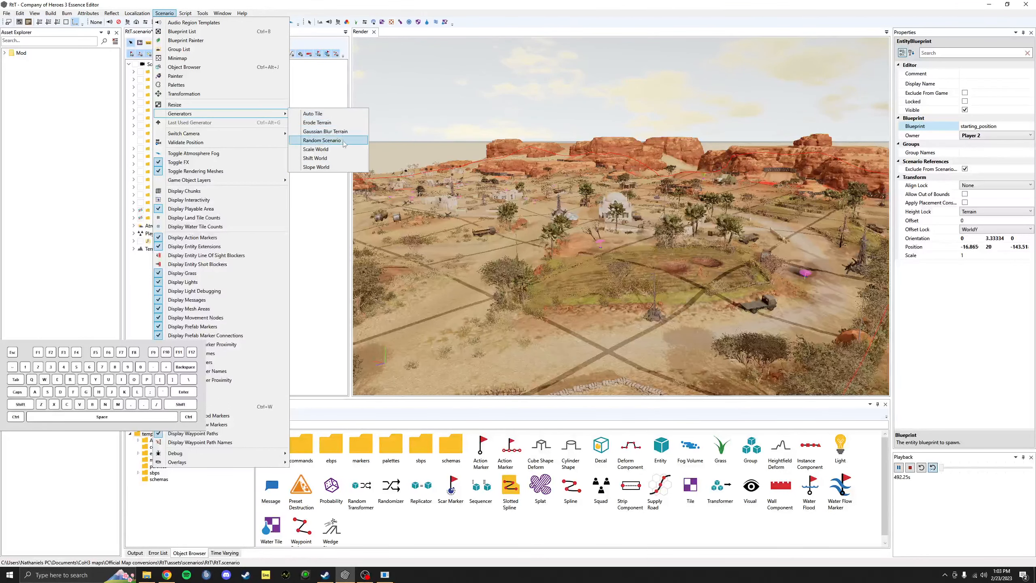
pyautogui.click(342, 167)
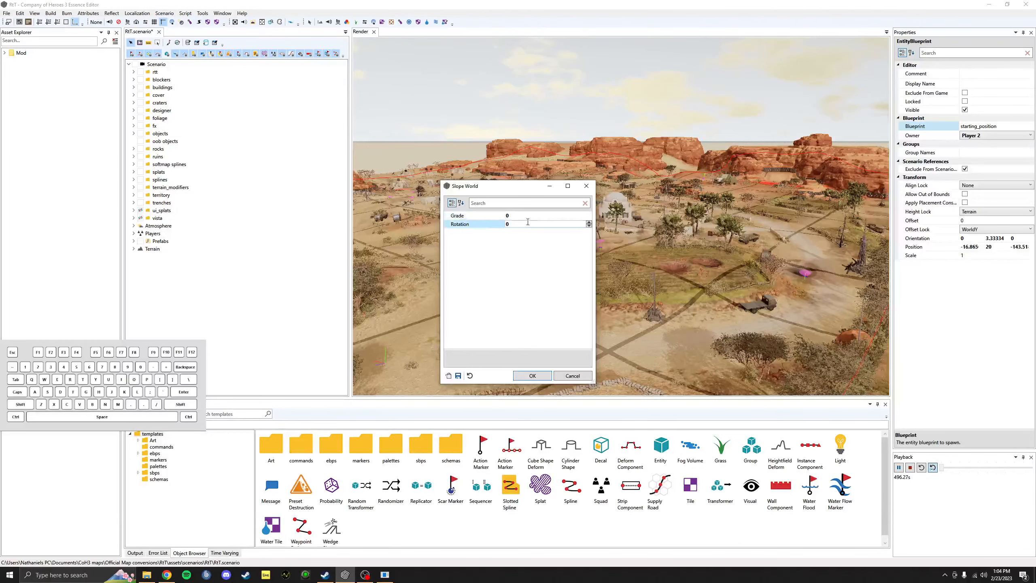
# Step: Apply Slope World to the desert terrain with Grade 10 and Rotation 0
pyautogui.click(542, 223)
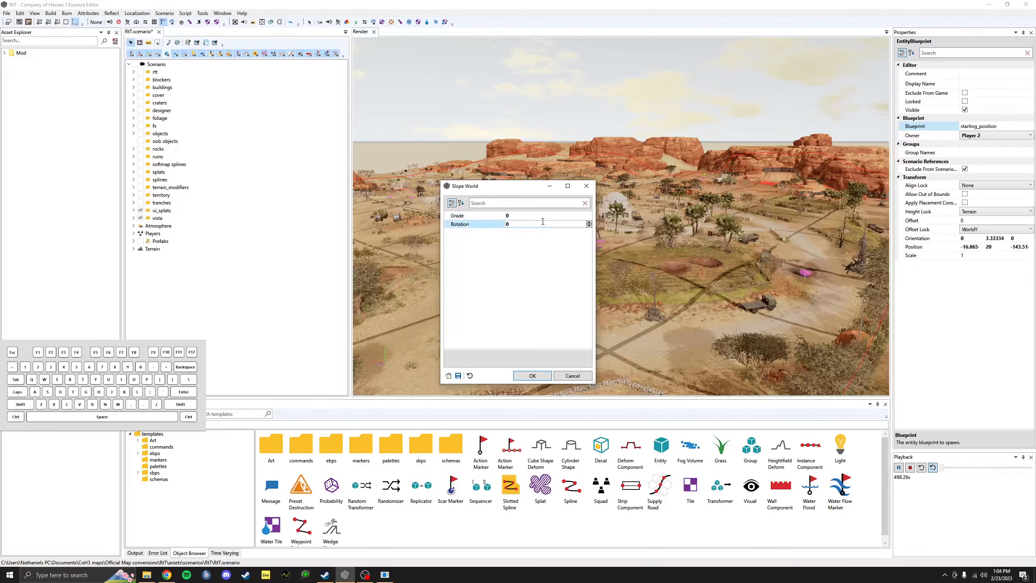
pyautogui.click(538, 219)
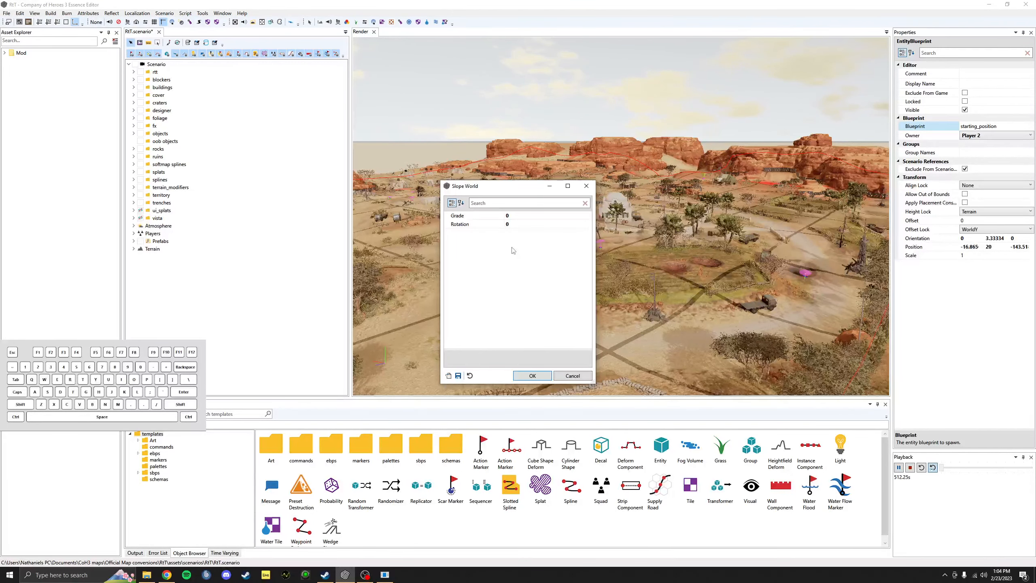
pyautogui.click(514, 216)
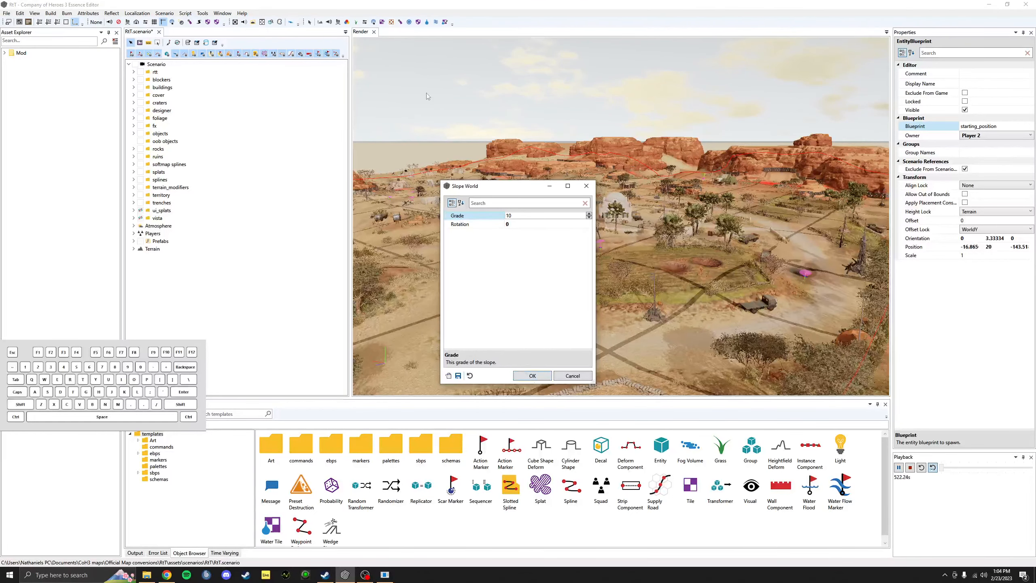
pyautogui.click(538, 377)
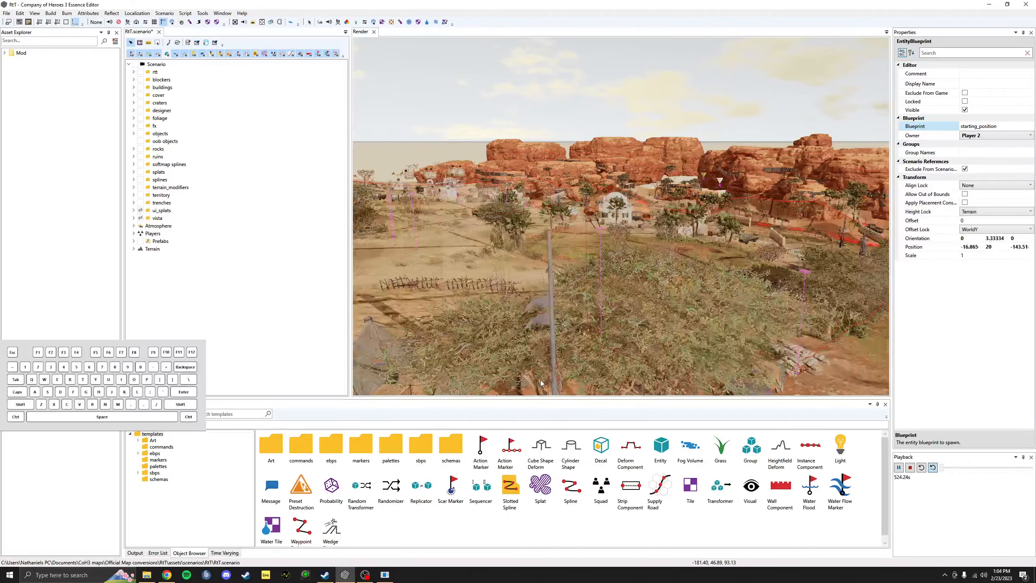
pyautogui.scroll(-3, 701, 217)
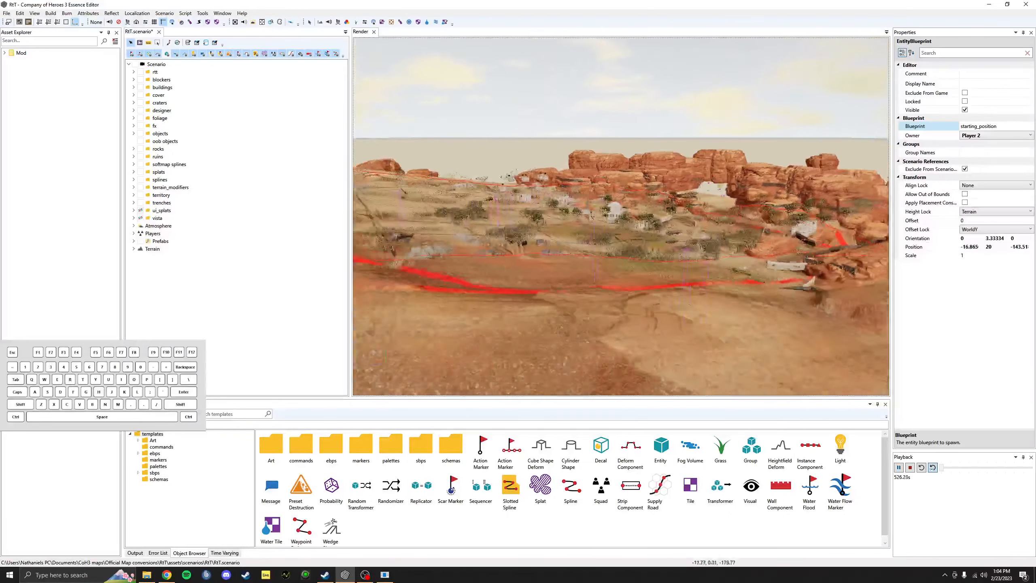
pyautogui.keyDown('alt'); pyautogui.moveTo(525, 243); pyautogui.dragTo(649, 246); pyautogui.keyUp('alt')
pyautogui.keyDown('alt'); pyautogui.moveTo(583, 245); pyautogui.dragTo(698, 208); pyautogui.keyUp('alt')
pyautogui.scroll(5, 698, 209)
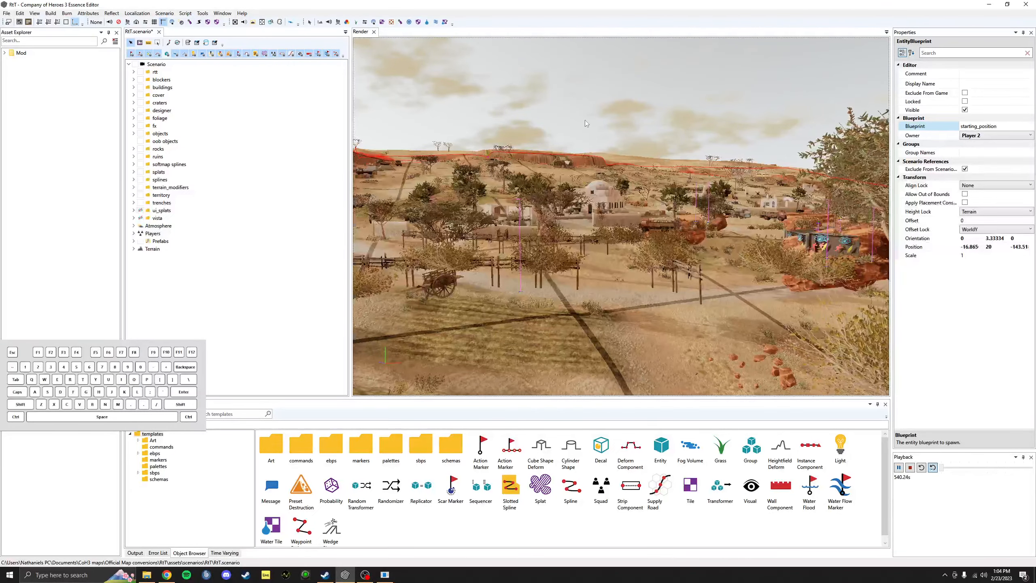
pyautogui.keyDown('alt'); pyautogui.moveTo(587, 123); pyautogui.dragTo(669, 274); pyautogui.keyUp('alt')
pyautogui.keyDown('alt'); pyautogui.moveTo(722, 123); pyautogui.dragTo(595, 138); pyautogui.keyUp('alt')
pyautogui.keyDown('alt'); pyautogui.moveTo(677, 203); pyautogui.dragTo(704, 274); pyautogui.keyUp('alt')
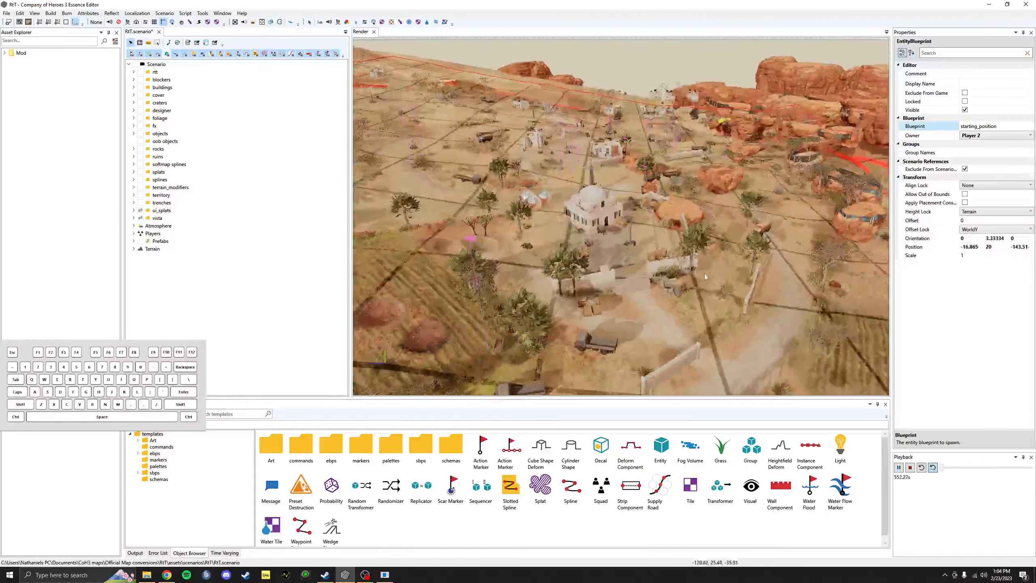
pyautogui.keyDown('alt'); pyautogui.moveTo(705, 274); pyautogui.dragTo(719, 263, button='middle'); pyautogui.keyUp('alt')
pyautogui.keyDown('alt'); pyautogui.moveTo(720, 263); pyautogui.dragTo(664, 238); pyautogui.keyUp('alt')
pyautogui.scroll(3, 729, 253)
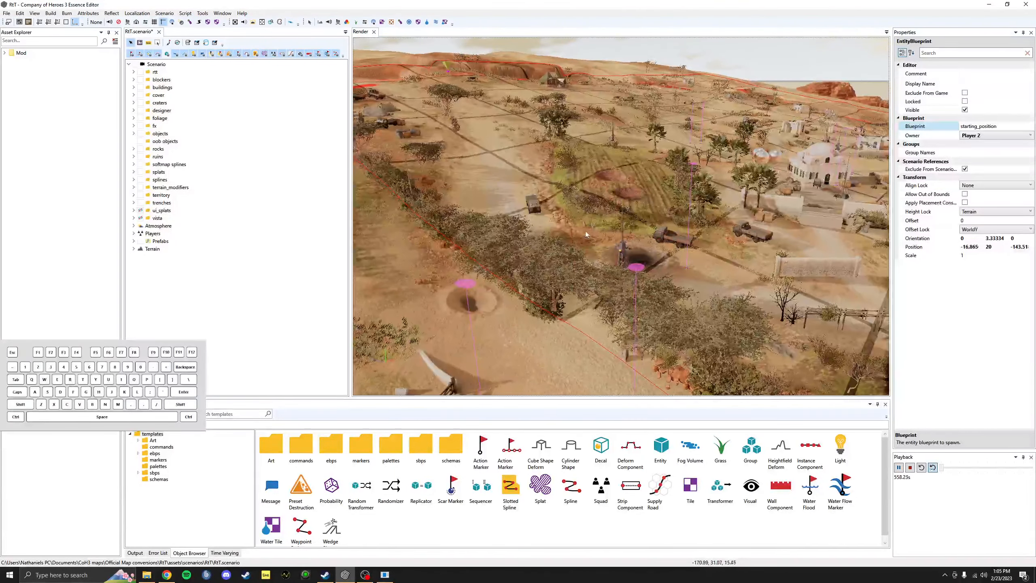
pyautogui.keyDown('alt'); pyautogui.moveTo(582, 231); pyautogui.dragTo(652, 233); pyautogui.keyUp('alt')
pyautogui.scroll(3, 633, 238)
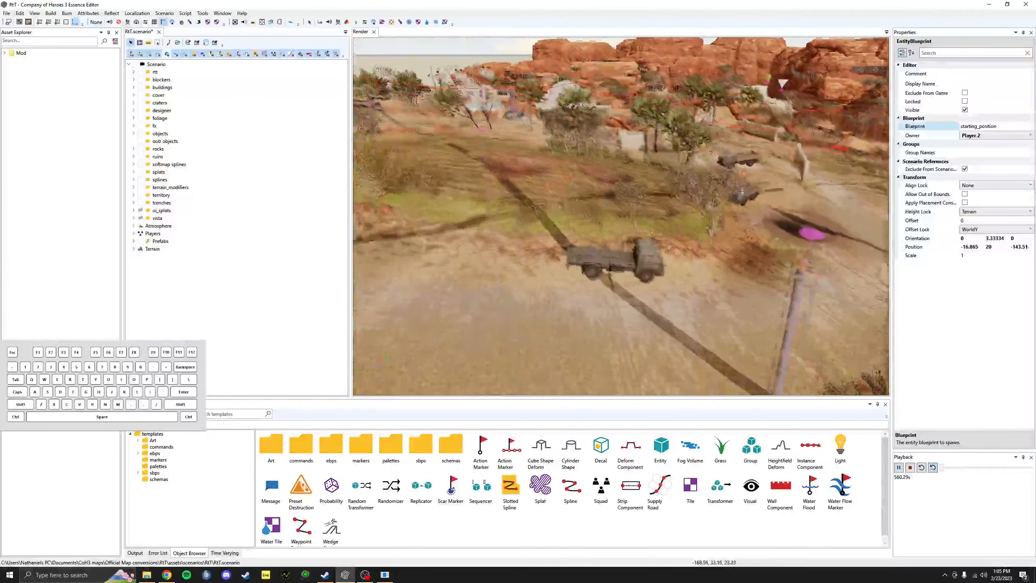
pyautogui.keyDown('alt'); pyautogui.moveTo(723, 269); pyautogui.dragTo(582, 333); pyautogui.keyUp('alt')
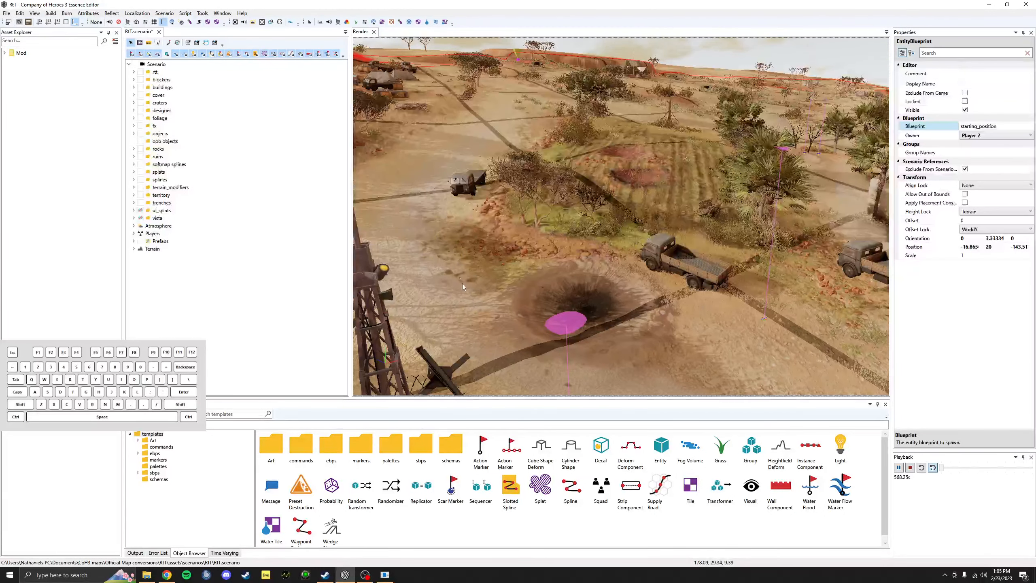
pyautogui.moveTo(463, 287)
pyautogui.keyDown('alt'); pyautogui.mouseDown()
pyautogui.moveTo(514, 261)
pyautogui.moveTo(534, 293)
pyautogui.moveTo(693, 303)
pyautogui.moveTo(506, 265)
pyautogui.moveTo(375, 215)
pyautogui.mouseUp(); pyautogui.keyUp('alt')
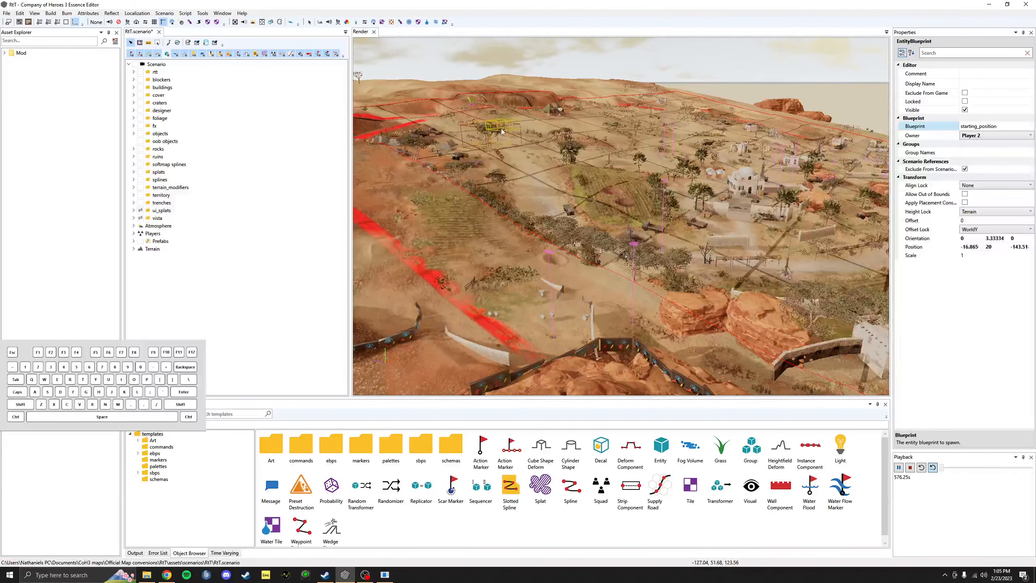
pyautogui.keyDown('alt'); pyautogui.moveTo(501, 132); pyautogui.dragTo(687, 140); pyautogui.keyUp('alt')
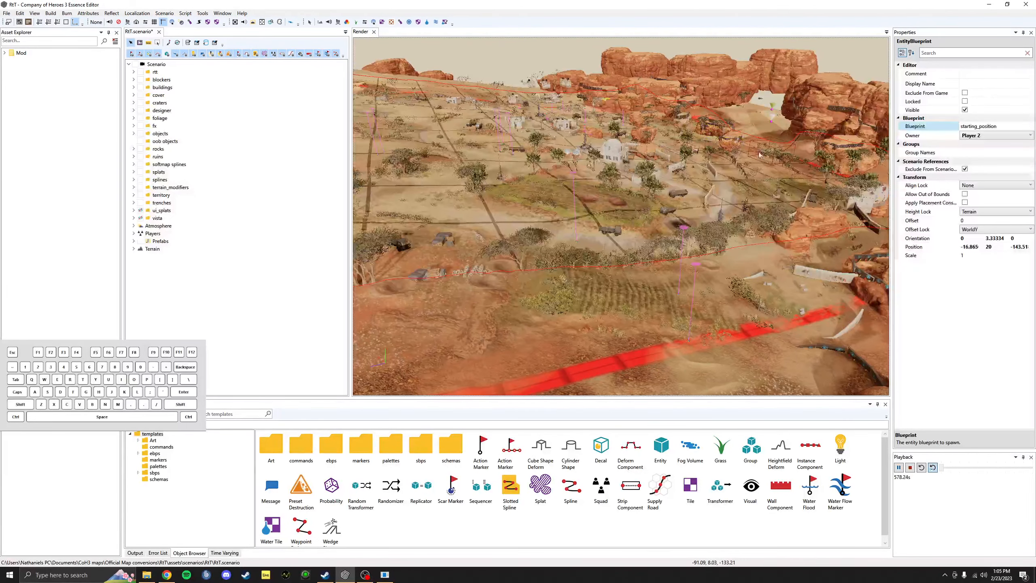
pyautogui.keyDown('alt'); pyautogui.moveTo(416, 258); pyautogui.dragTo(721, 191); pyautogui.keyUp('alt')
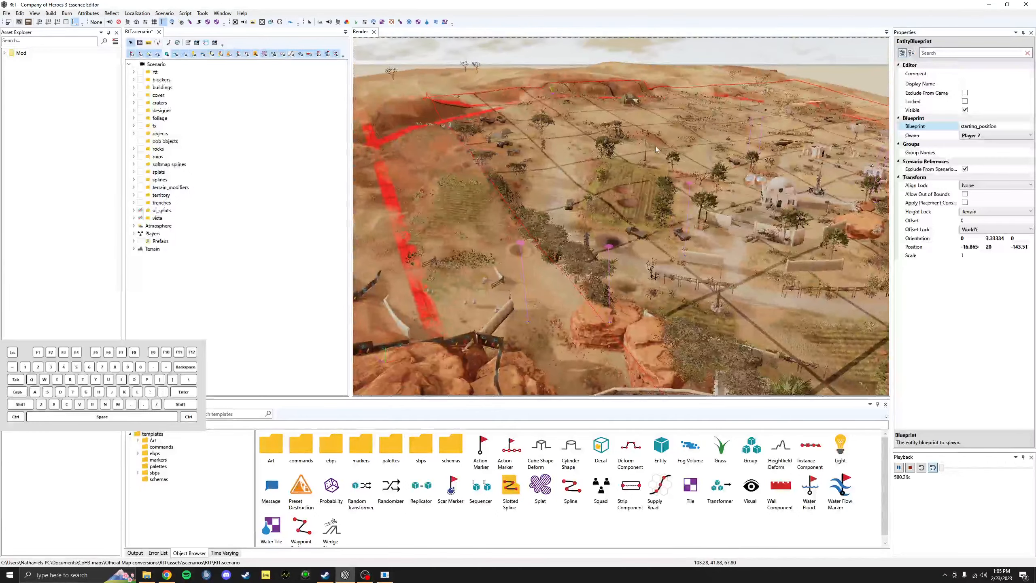
pyautogui.keyDown('alt'); pyautogui.moveTo(656, 146); pyautogui.dragTo(646, 127); pyautogui.keyUp('alt')
pyautogui.keyDown('alt'); pyautogui.moveTo(732, 159); pyautogui.dragTo(672, 246); pyautogui.keyUp('alt')
pyautogui.scroll(3, 649, 148)
pyautogui.scroll(-3, 675, 243)
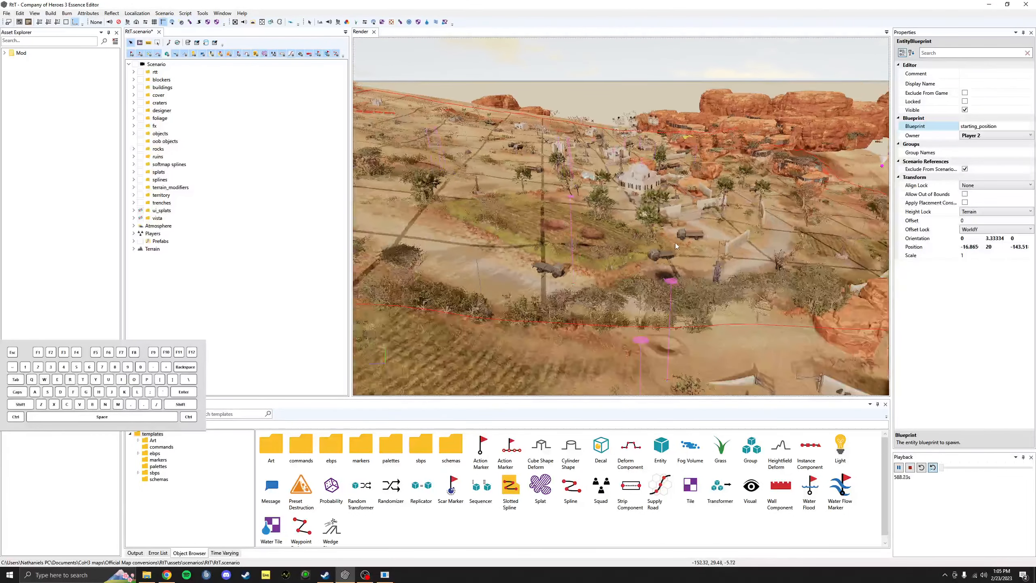
pyautogui.scroll(-3, 675, 243)
pyautogui.keyDown('alt'); pyautogui.moveTo(675, 243); pyautogui.dragTo(604, 255); pyautogui.keyUp('alt')
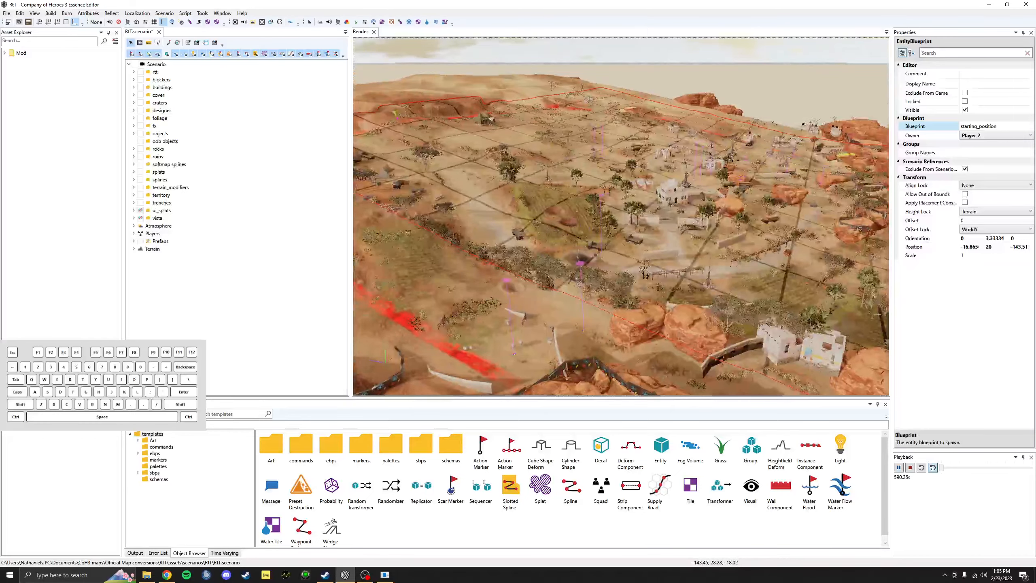
pyautogui.keyDown('alt'); pyautogui.moveTo(624, 175); pyautogui.dragTo(579, 201); pyautogui.keyUp('alt')
# Step: Fly the camera low across the sloped field to a horizon view of the desert rocks
pyautogui.scroll(-2, 579, 201)
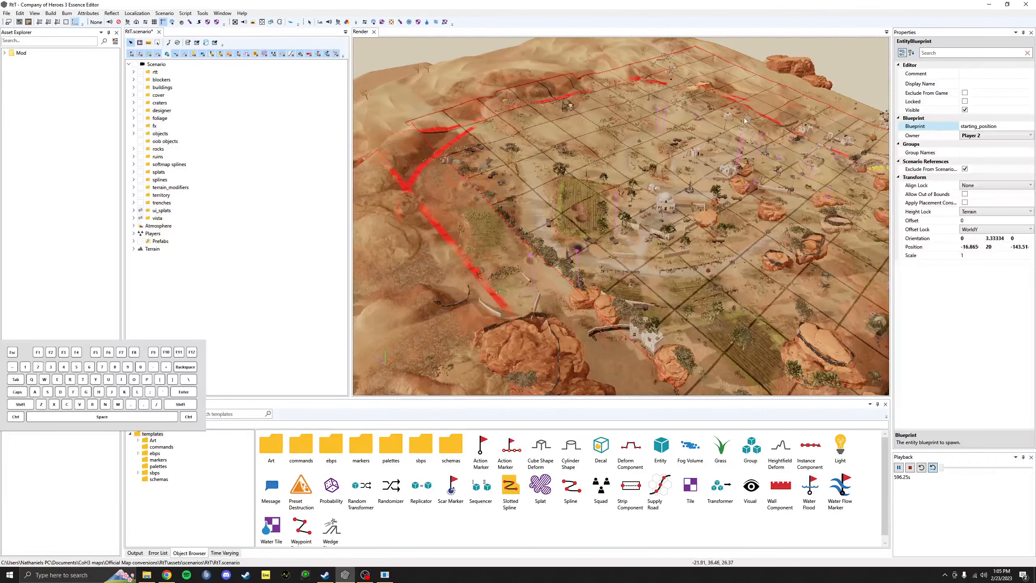
pyautogui.keyDown('alt'); pyautogui.moveTo(728, 87); pyautogui.dragTo(496, 229); pyautogui.keyUp('alt')
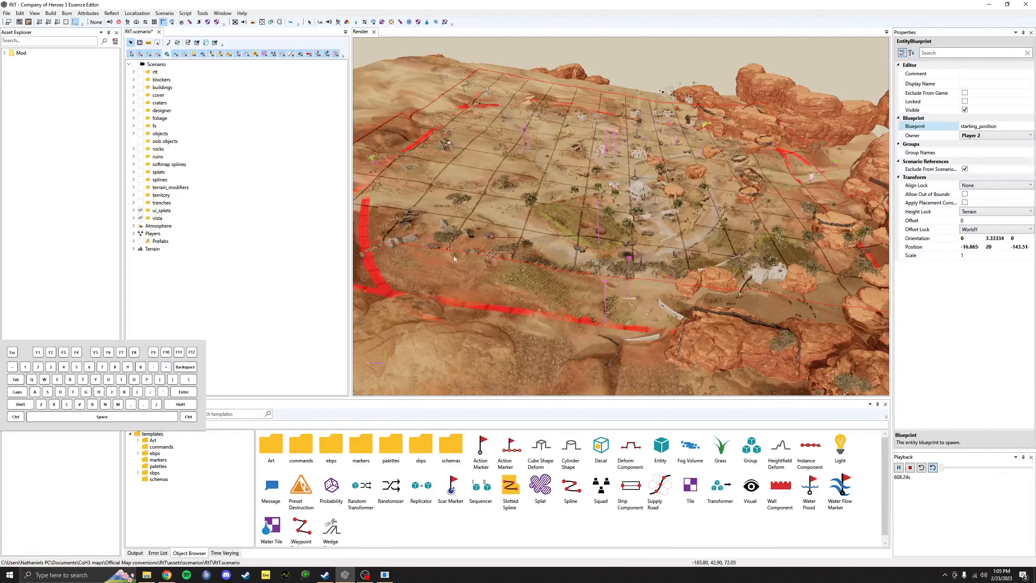
pyautogui.moveTo(453, 255); pyautogui.dragTo(447, 234, button='middle')
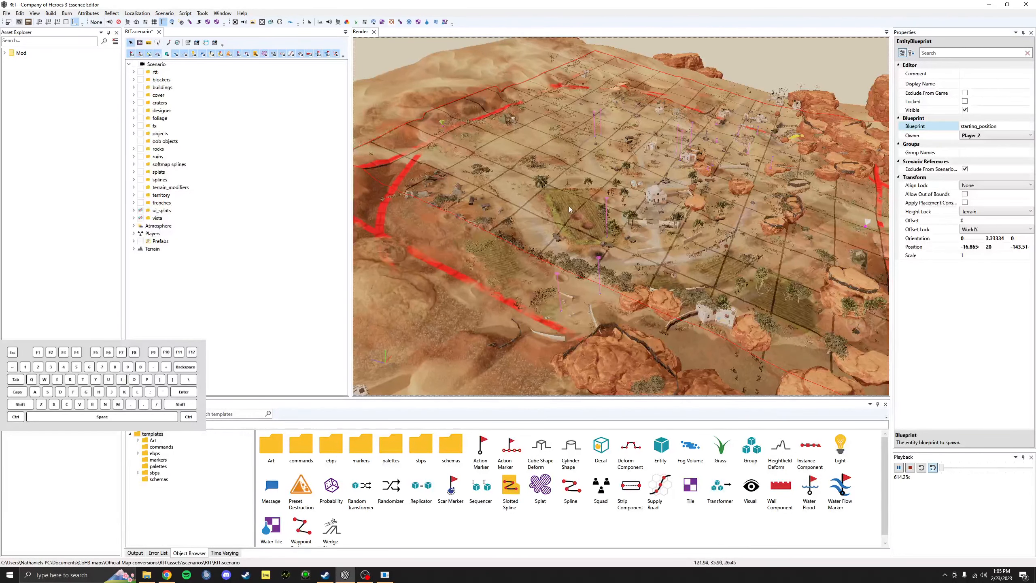
pyautogui.keyDown('alt'); pyautogui.moveTo(569, 208); pyautogui.dragTo(637, 228); pyautogui.keyUp('alt')
pyautogui.scroll(3, 637, 229)
pyautogui.press('BackSpace')
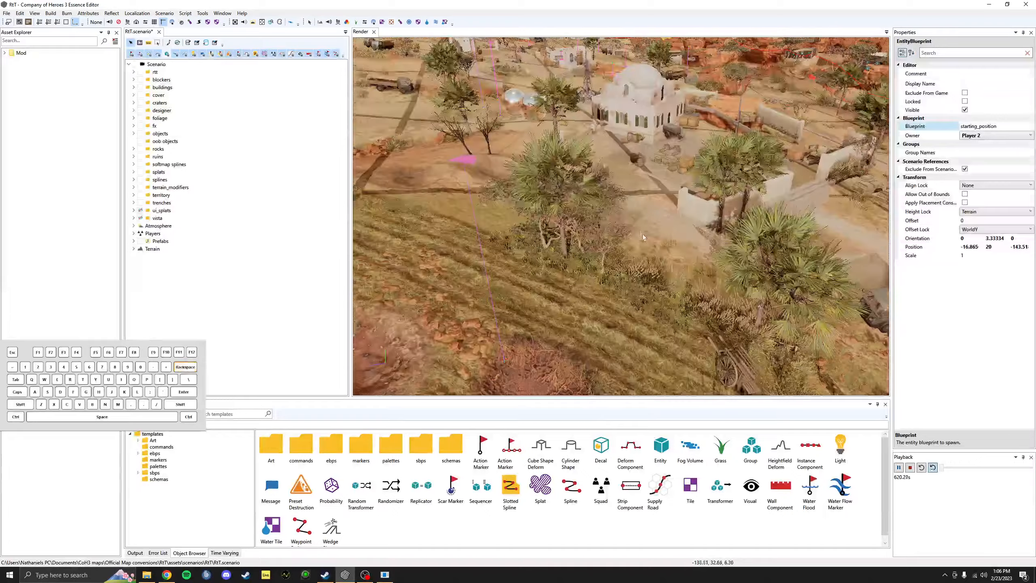
pyautogui.moveTo(643, 236); pyautogui.dragTo(685, 123, button='middle')
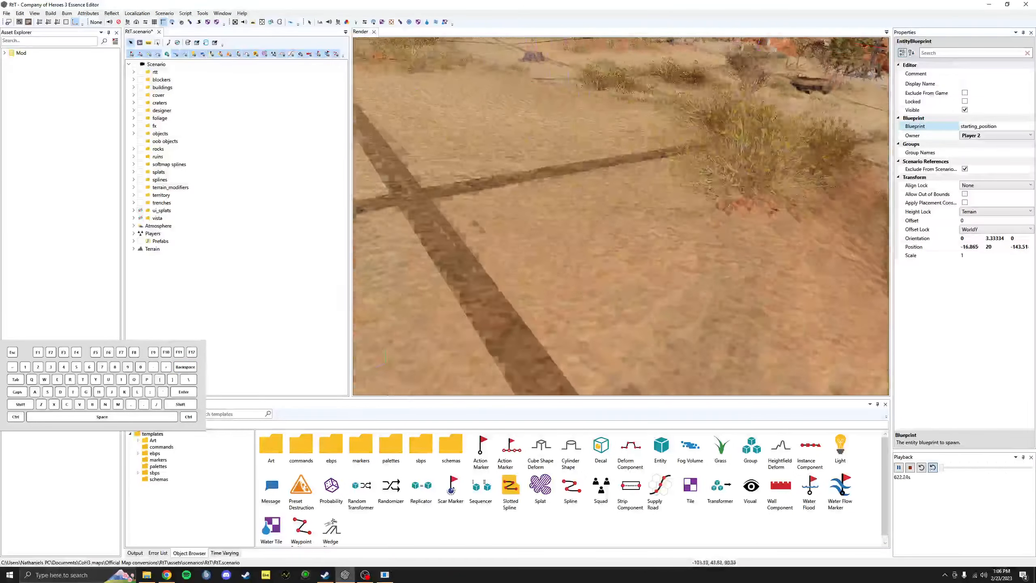
pyautogui.moveTo(673, 229); pyautogui.dragTo(669, 255, button='middle')
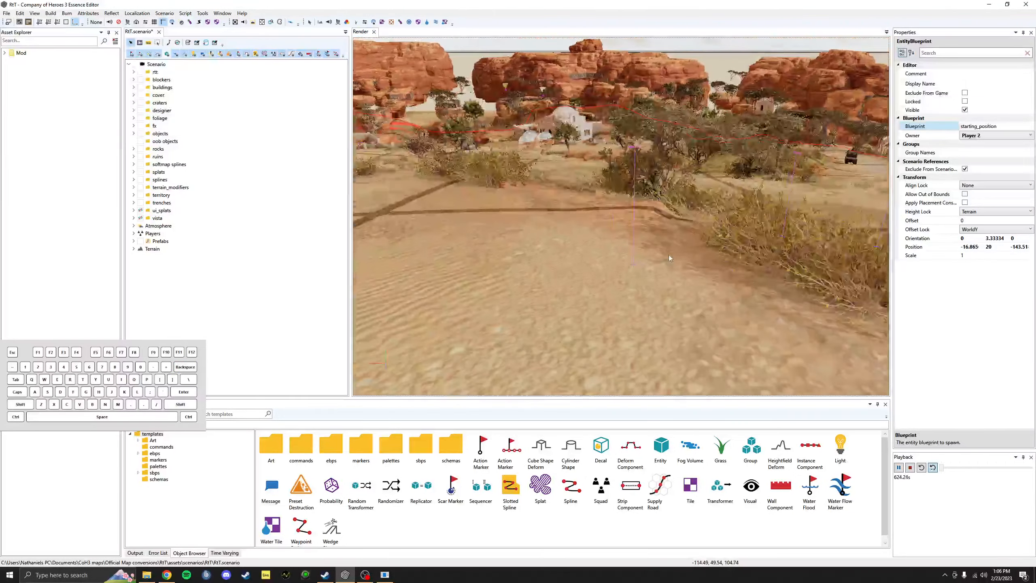
# Step: Orbit wider and over the desert village, then bring up the Resizing a Map guide in Chrome
pyautogui.scroll(-5, 669, 255)
pyautogui.keyDown('alt'); pyautogui.moveTo(669, 255); pyautogui.dragTo(693, 257); pyautogui.keyUp('alt')
pyautogui.keyDown('alt'); pyautogui.moveTo(579, 139); pyautogui.dragTo(586, 140); pyautogui.keyUp('alt')
pyautogui.keyDown('alt'); pyautogui.moveTo(608, 196); pyautogui.dragTo(533, 212); pyautogui.keyUp('alt')
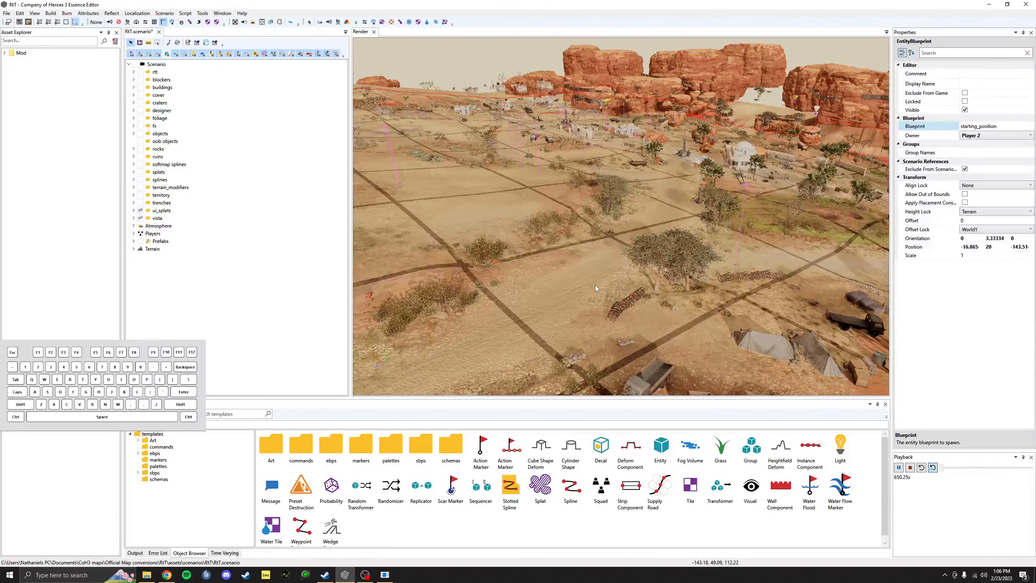
pyautogui.moveTo(594, 285); pyautogui.dragTo(530, 270, button='middle')
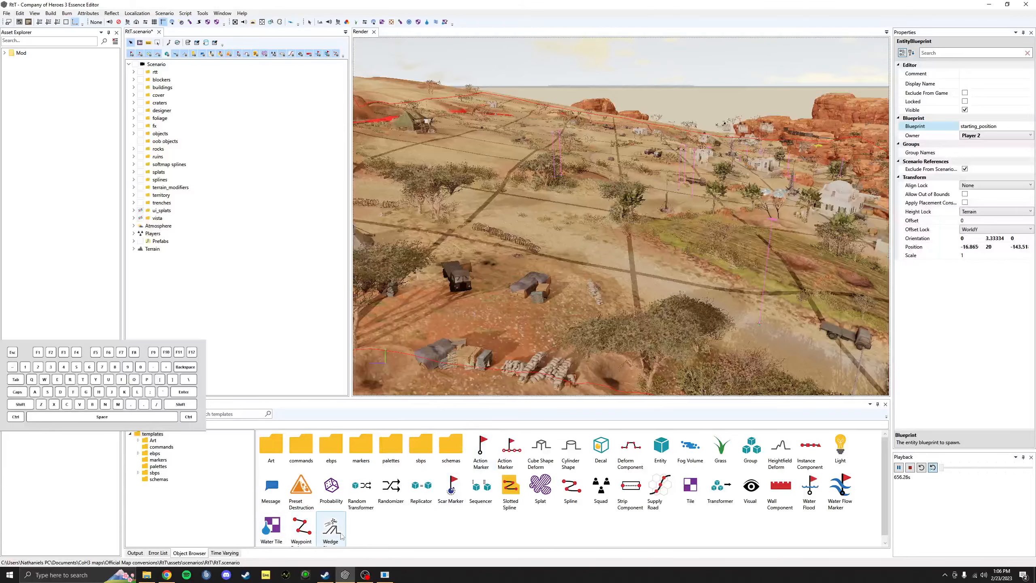
pyautogui.click(167, 575)
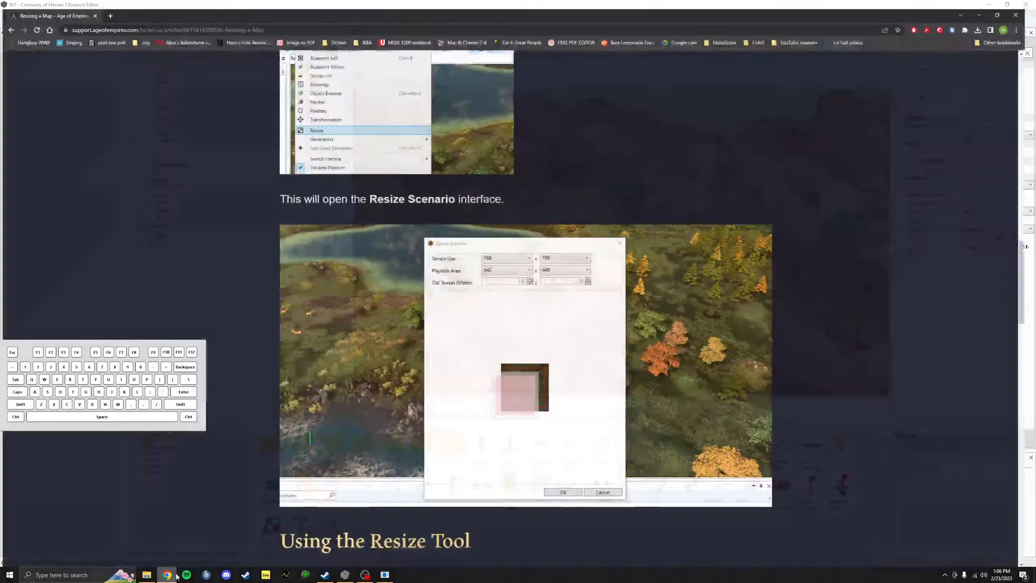
# Step: Go back from Resizing a Map to the Crafted Maps list and show its first page
pyautogui.scroll(20, 474, 224)
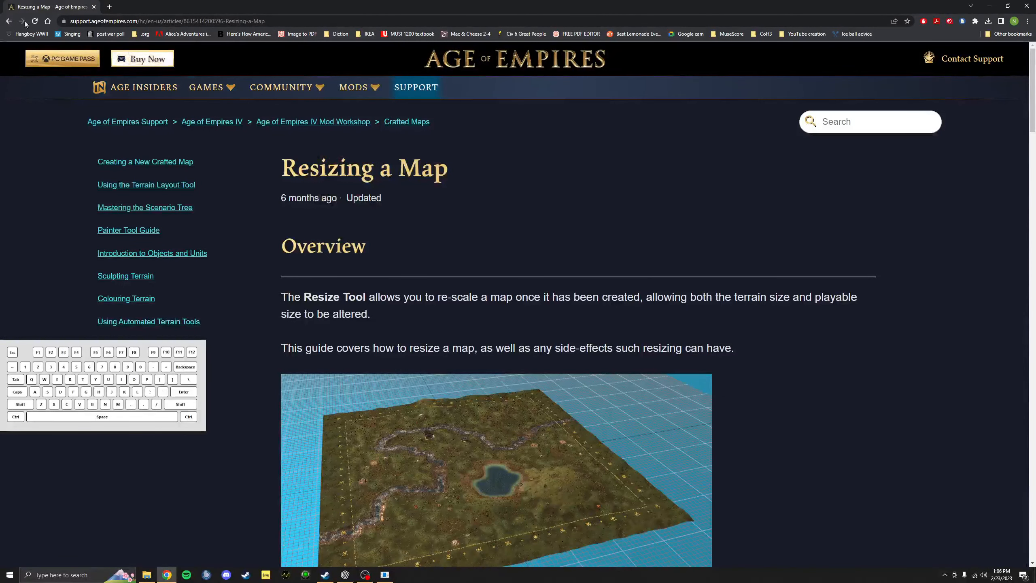
pyautogui.click(9, 19)
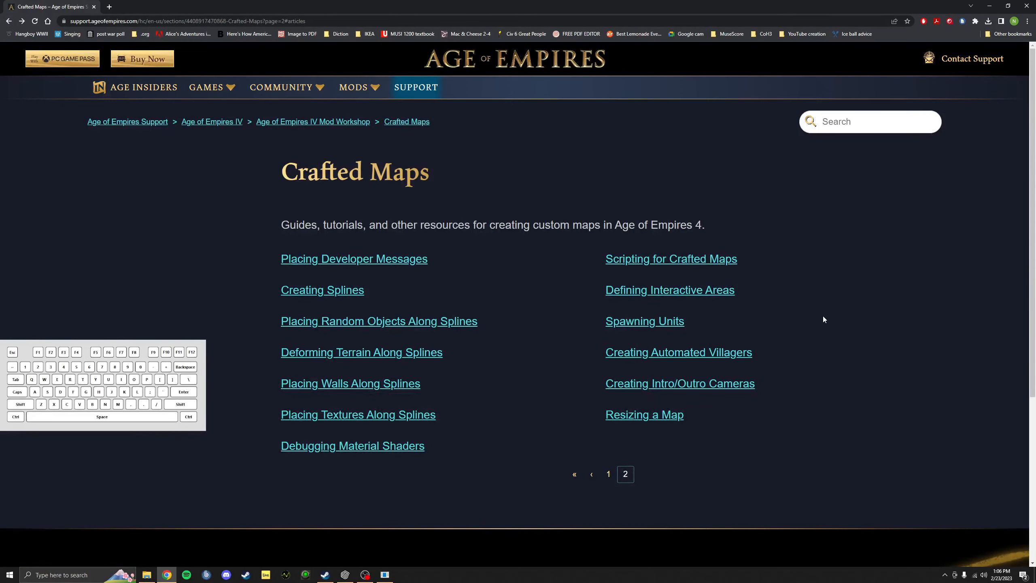
pyautogui.click(616, 475)
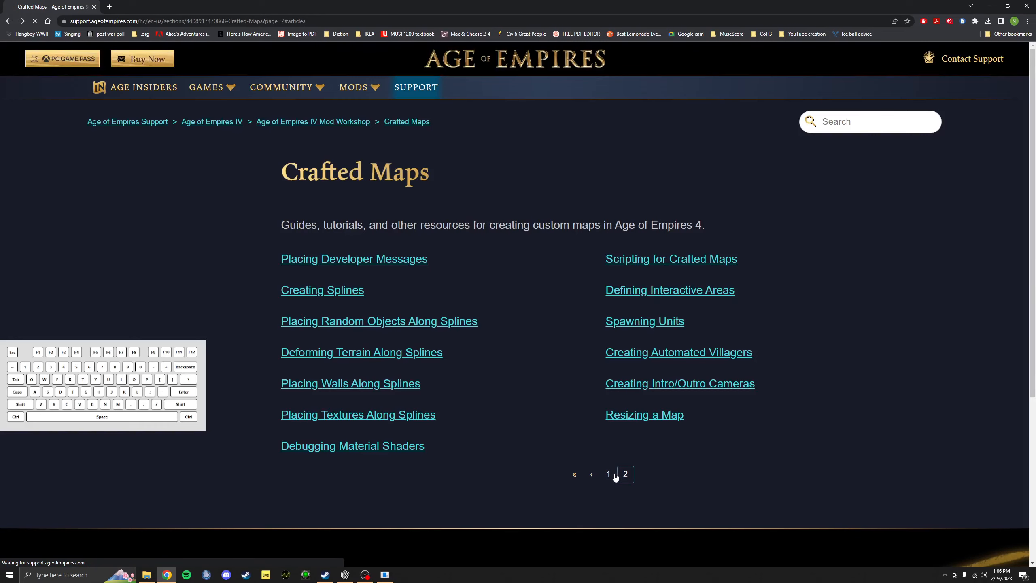
pyautogui.scroll(-3, 511, 350)
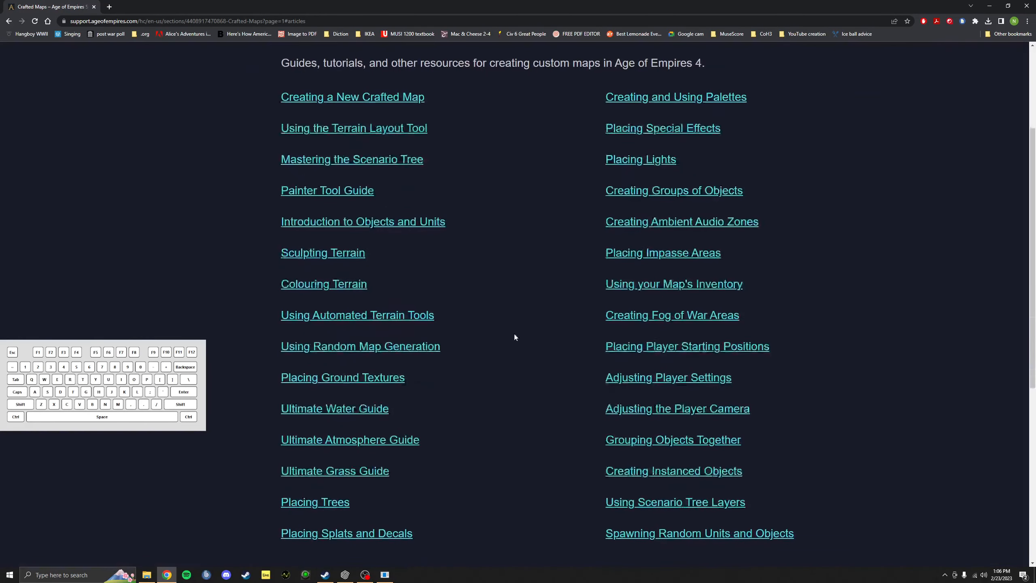